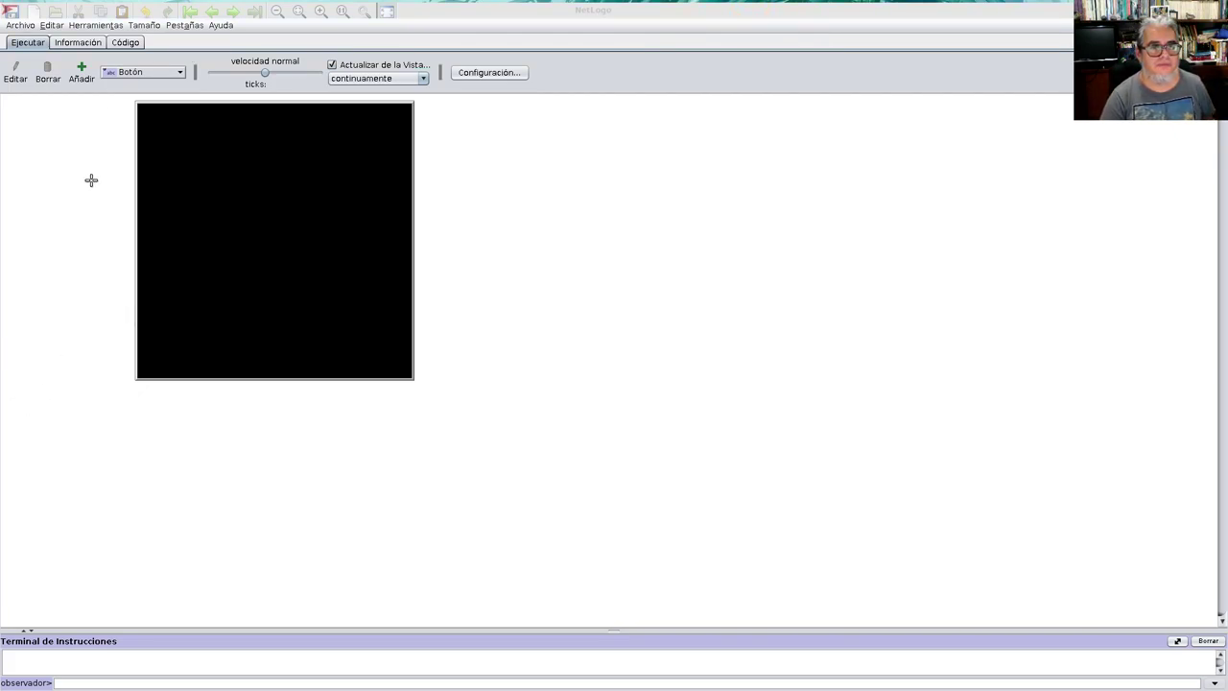
Step: Move the world view toward the centre and add a setup button
left_click_drag(118, 175, 428, 375)
left_click_drag(309, 192, 476, 285)
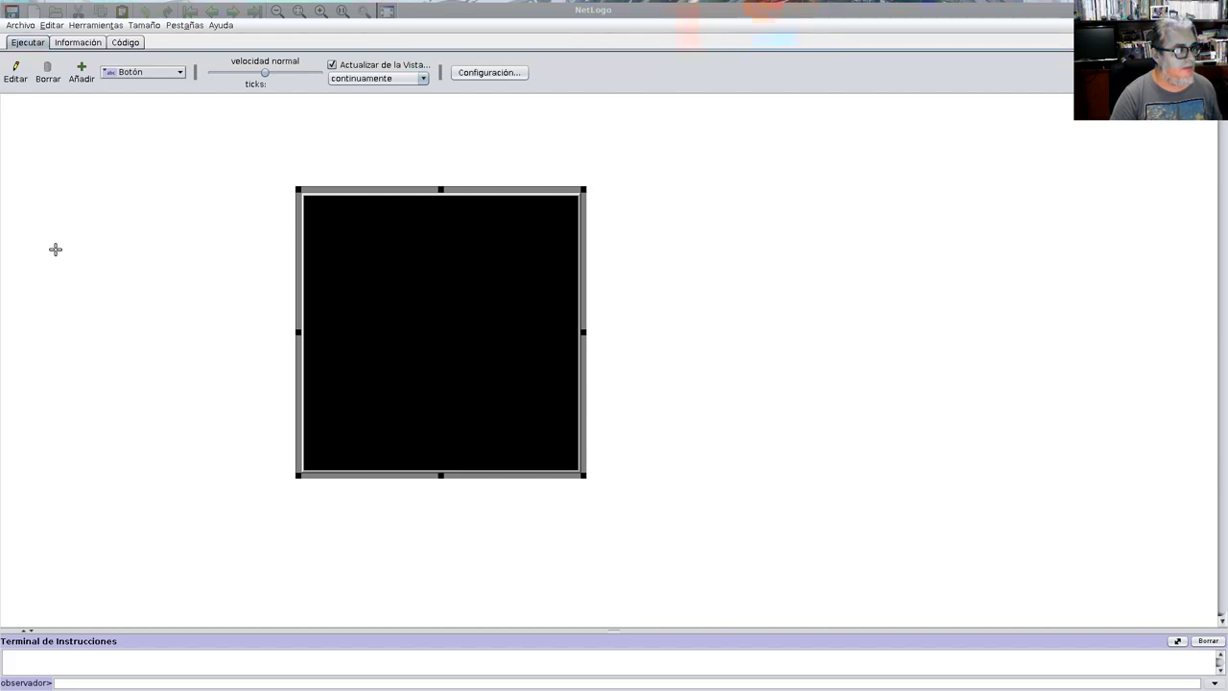
left_click(82, 71)
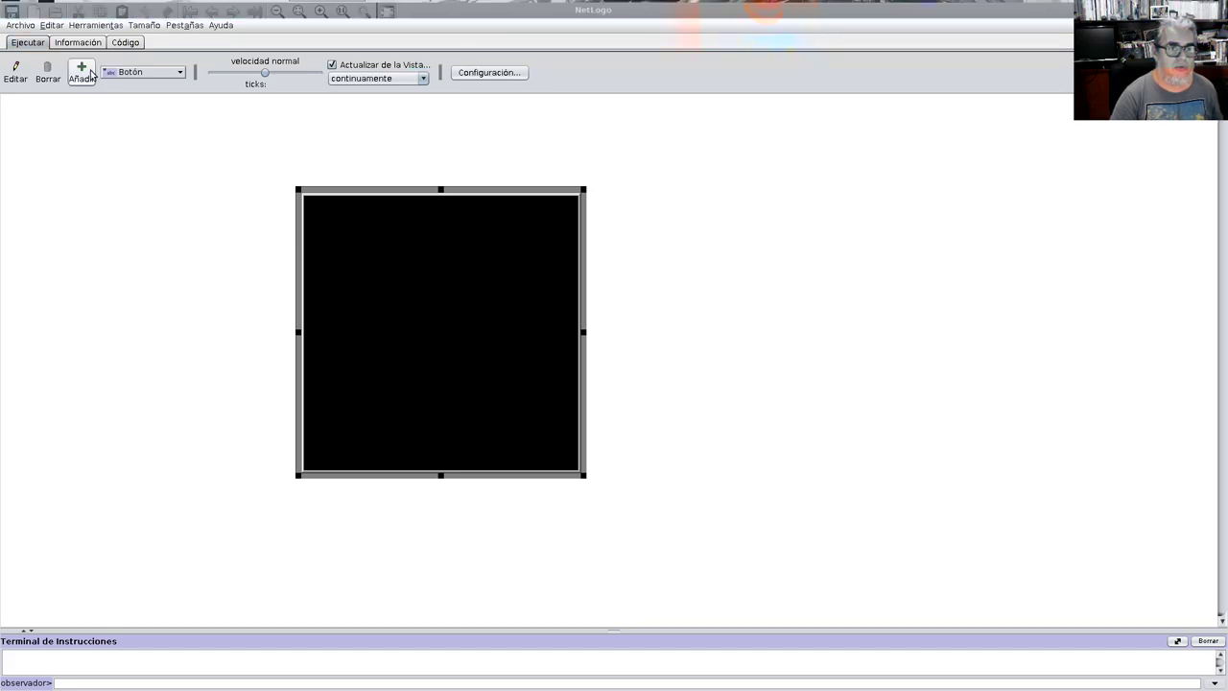
left_click(111, 192)
type("setup")
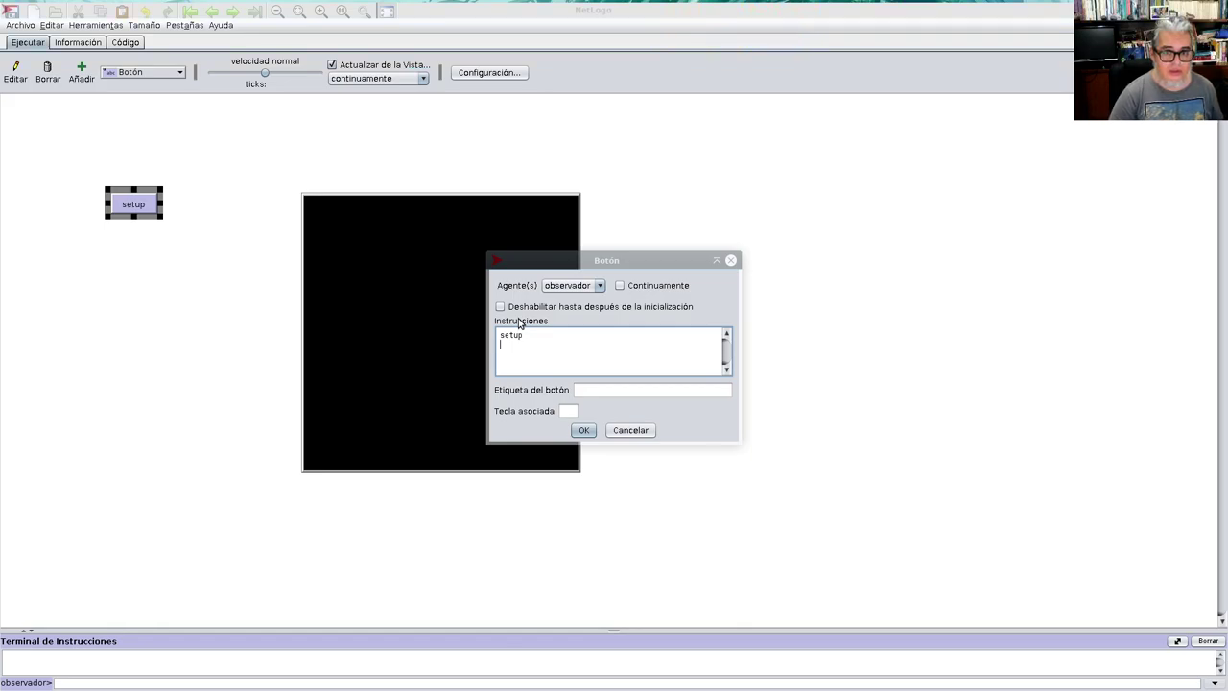
left_click(584, 430)
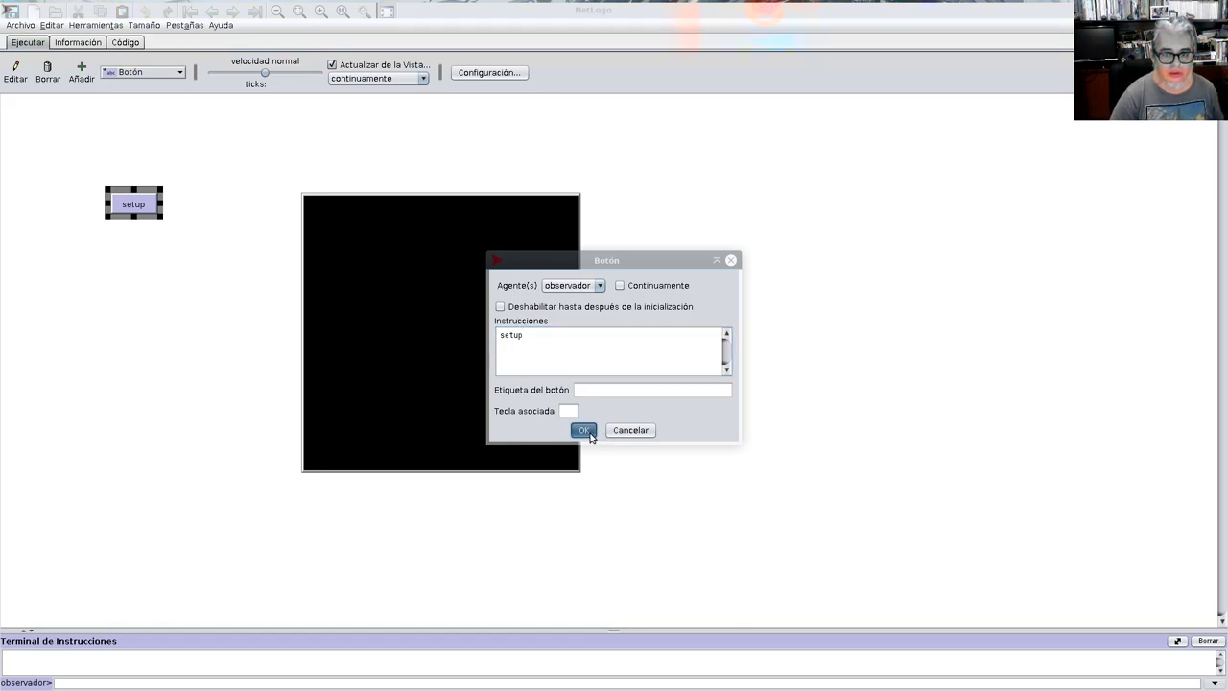
Step: Add a go button below the setup button
left_click(81, 73)
left_click(115, 239)
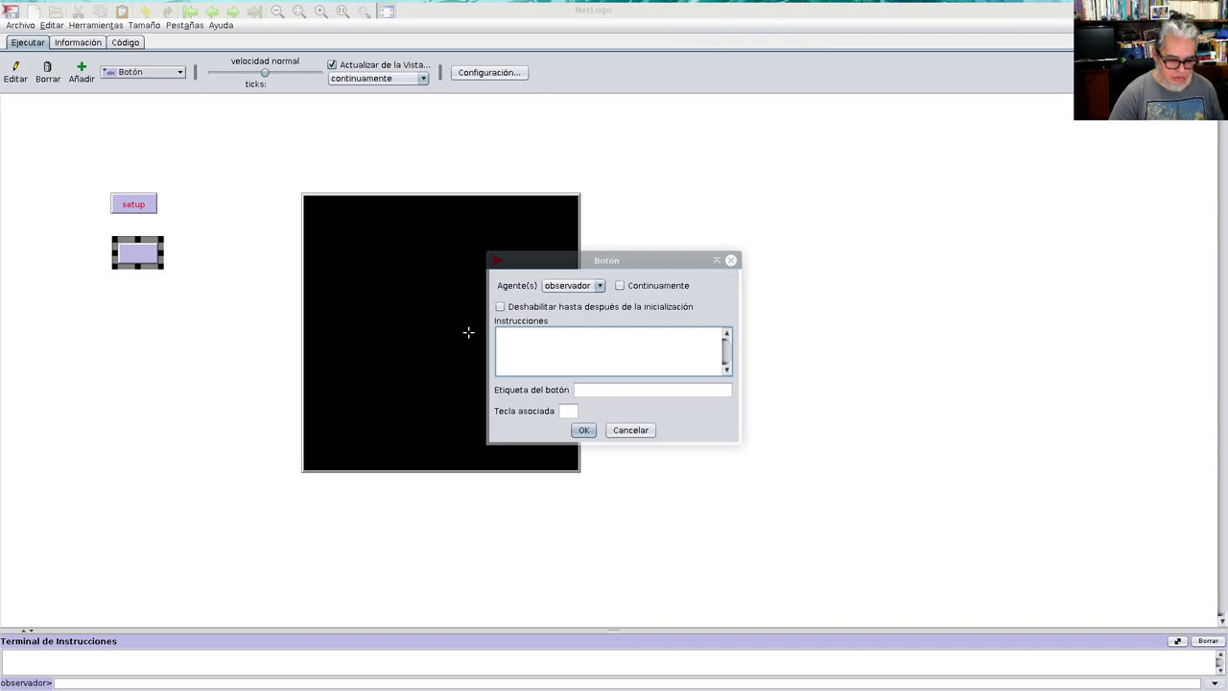
type("go")
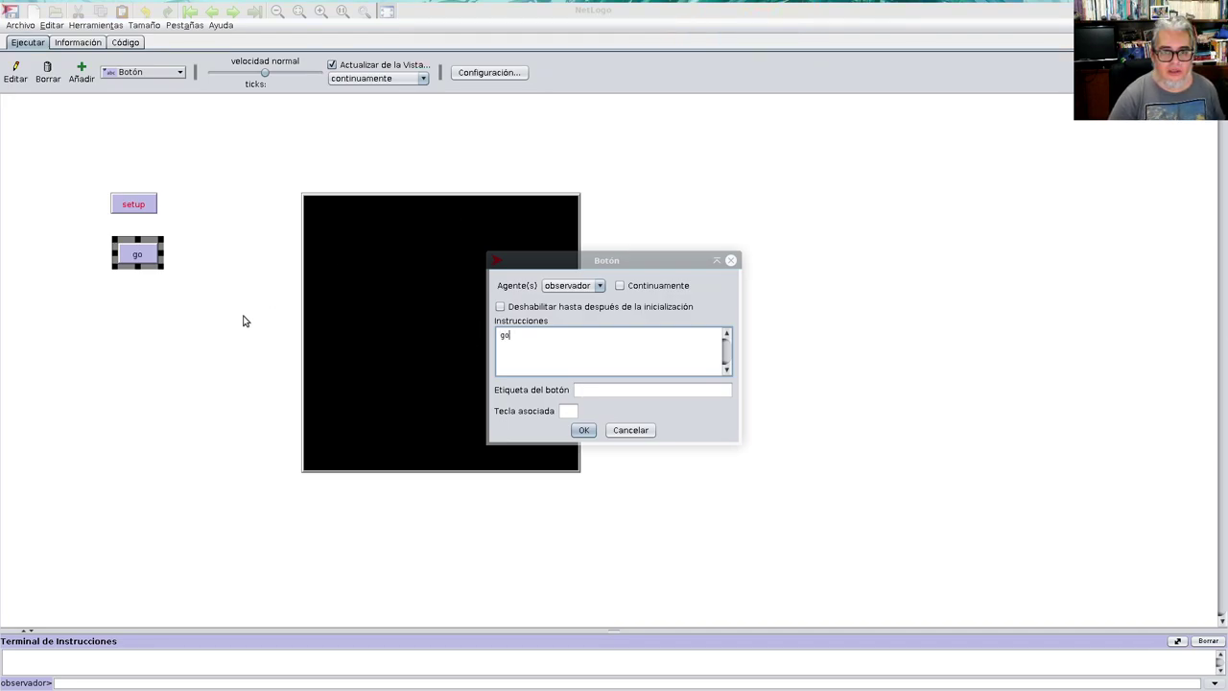
left_click(583, 430)
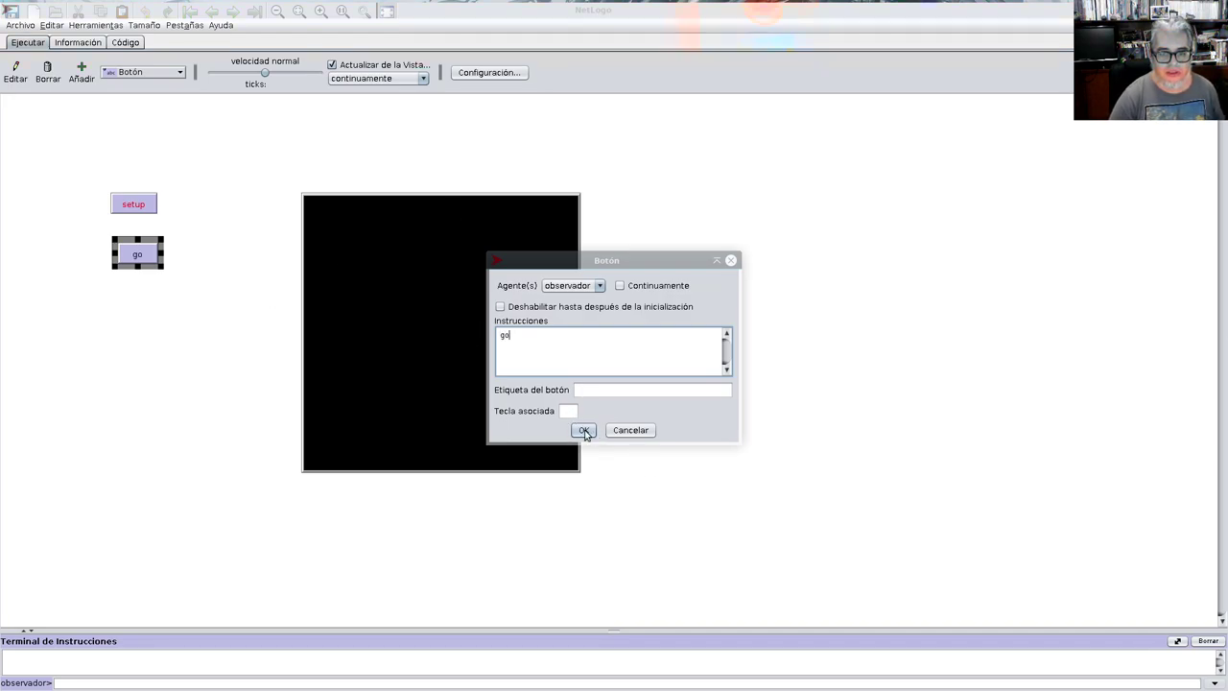
Step: Add a slider for global variable N above the setup button
left_click(134, 73)
left_click(154, 102)
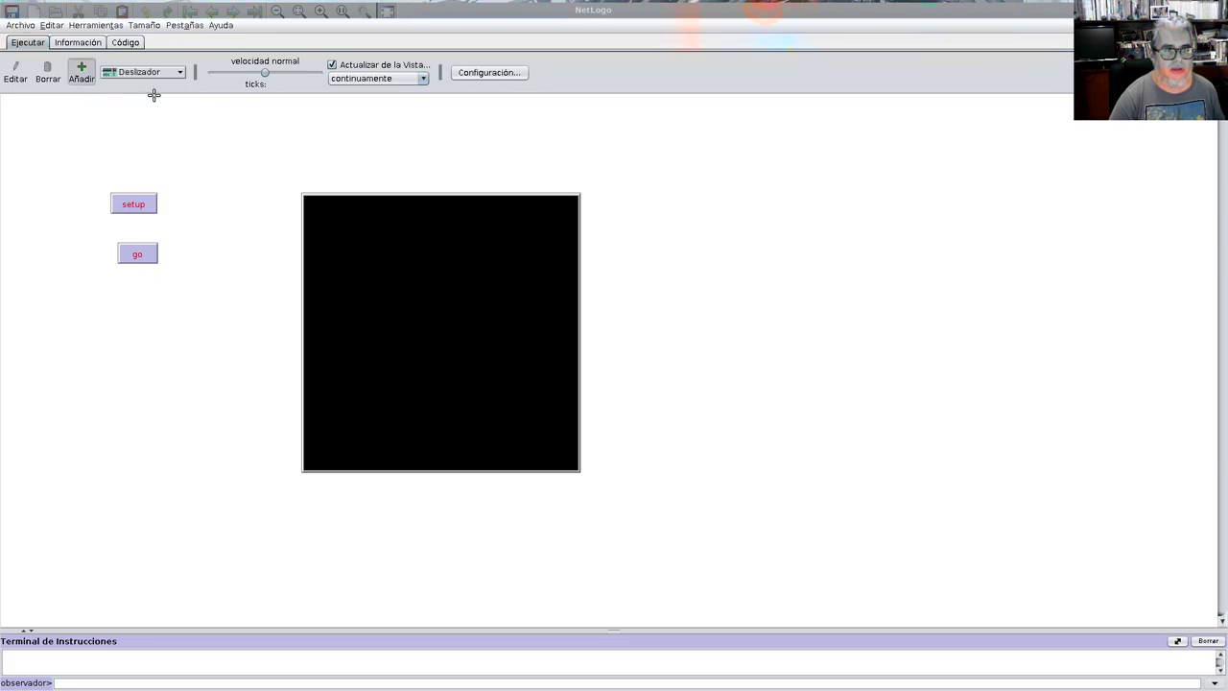
left_click(90, 145)
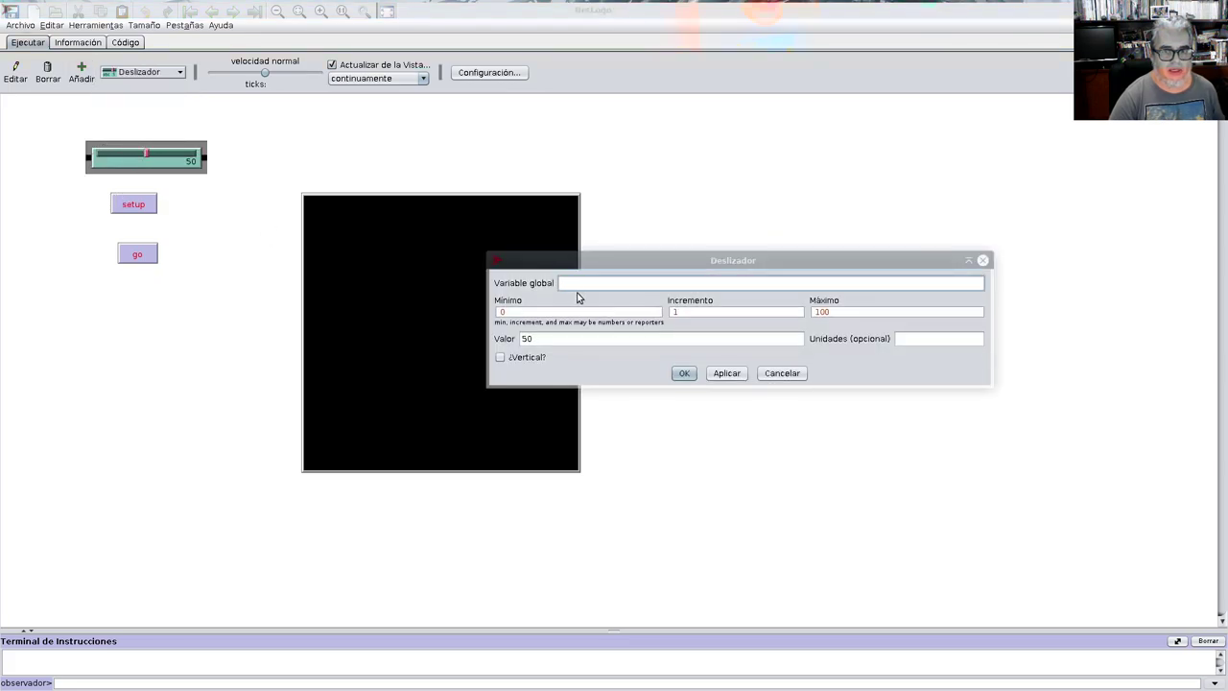
type("N")
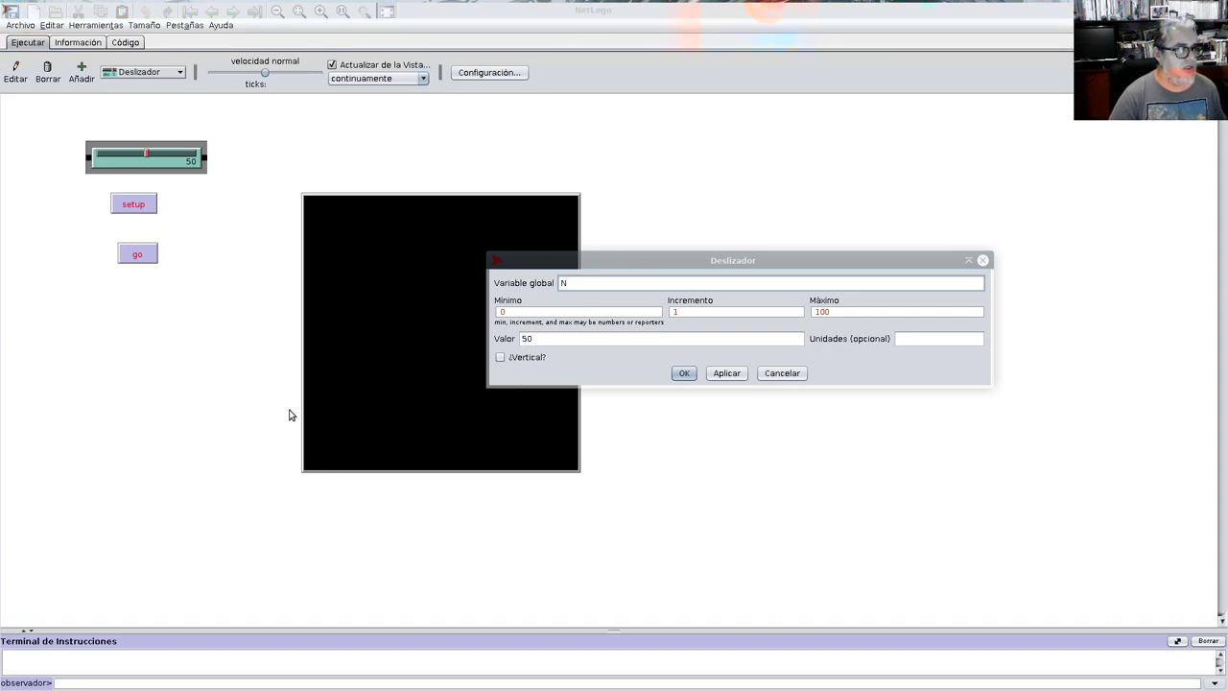
left_click(683, 374)
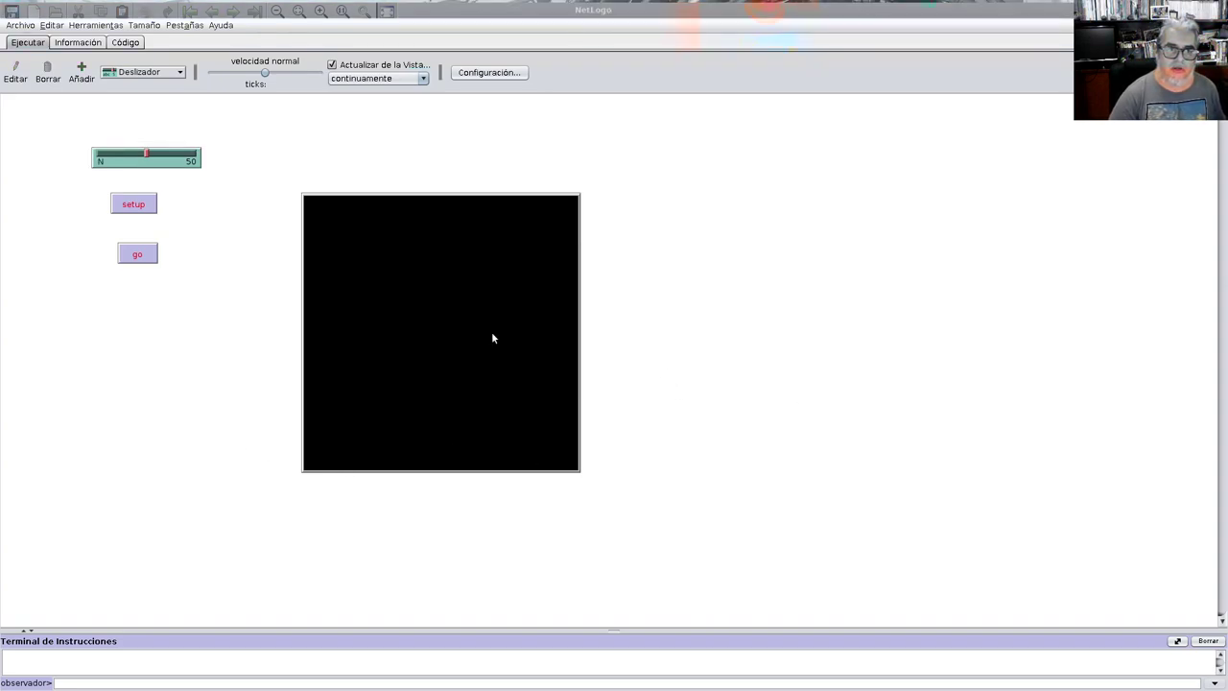
Step: Add a second slider for I0 with value 5
left_click(82, 73)
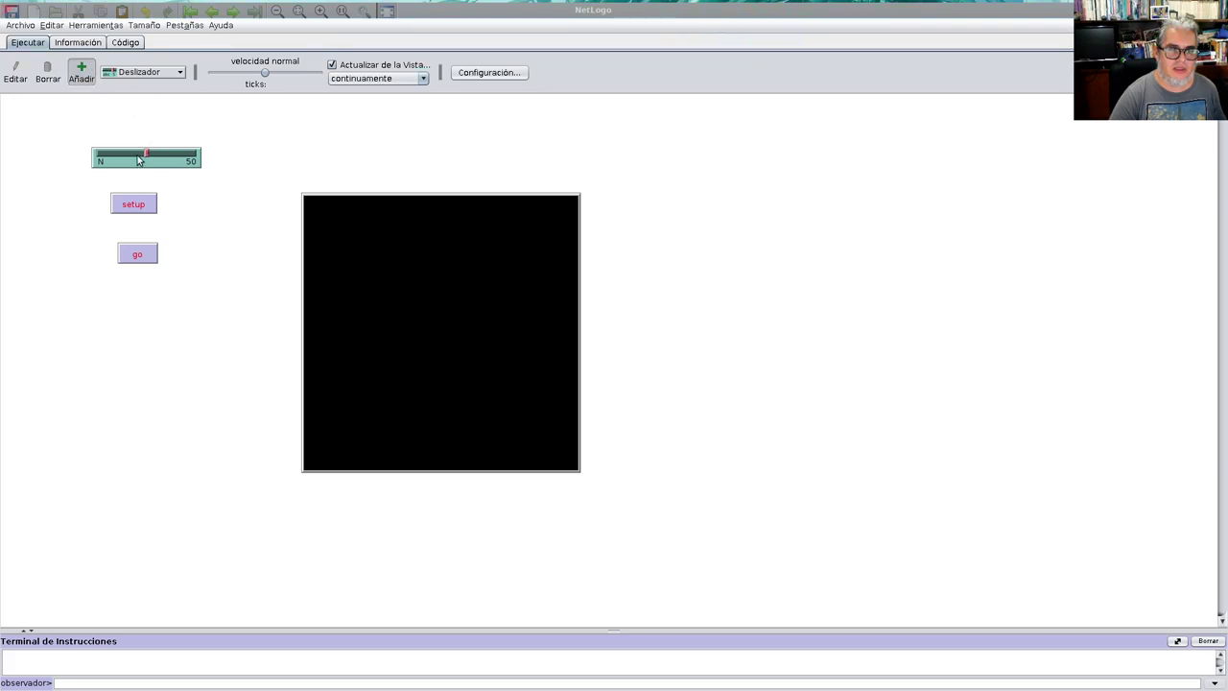
left_click(102, 124)
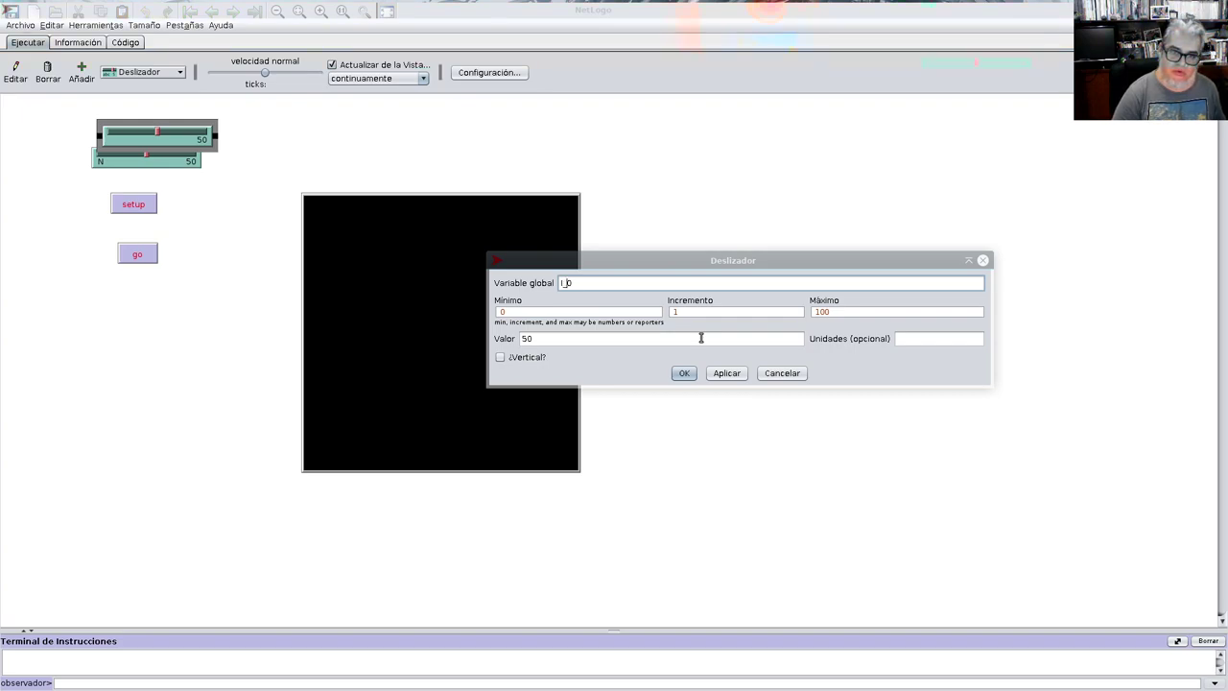
key("Delete")
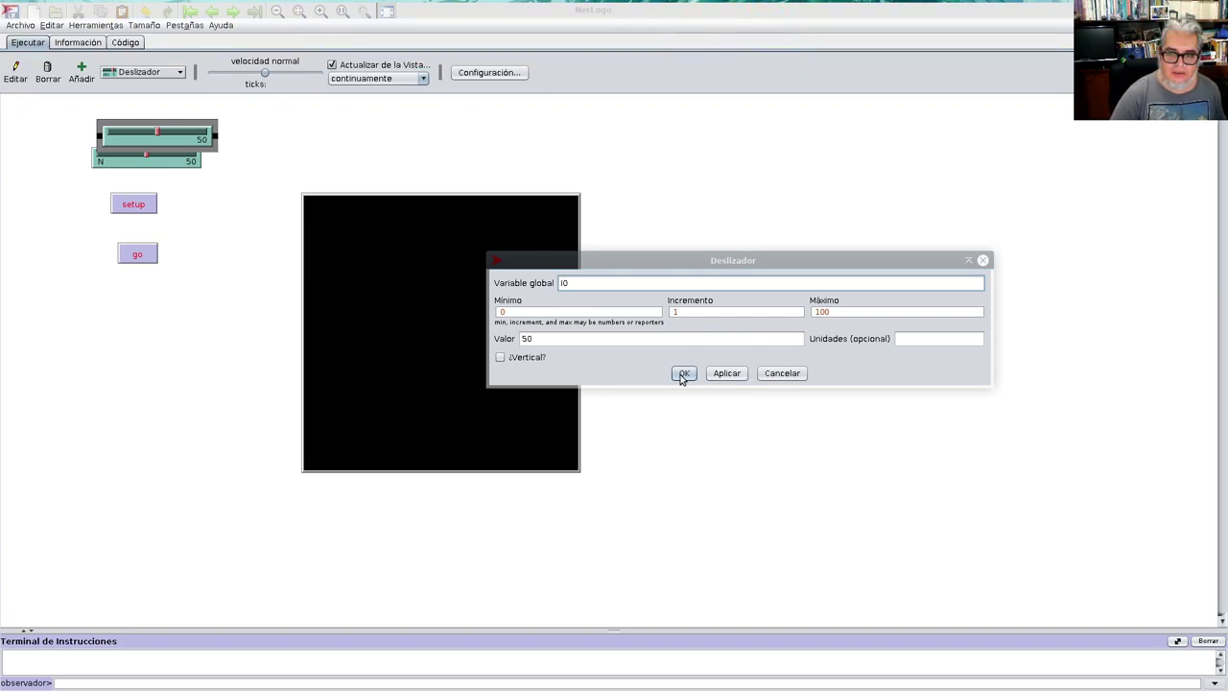
left_click(573, 341)
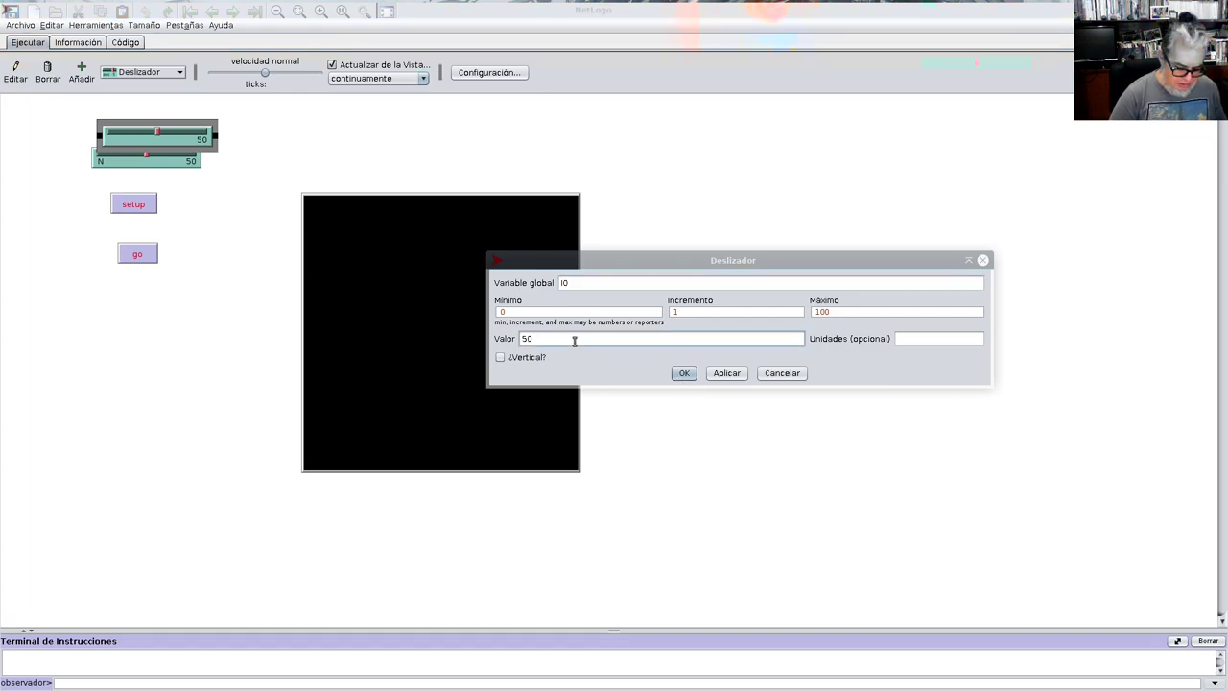
left_click(684, 373)
Step: Move the I0 slider beneath N and shift the setup button down
left_click_drag(244, 137, 100, 119)
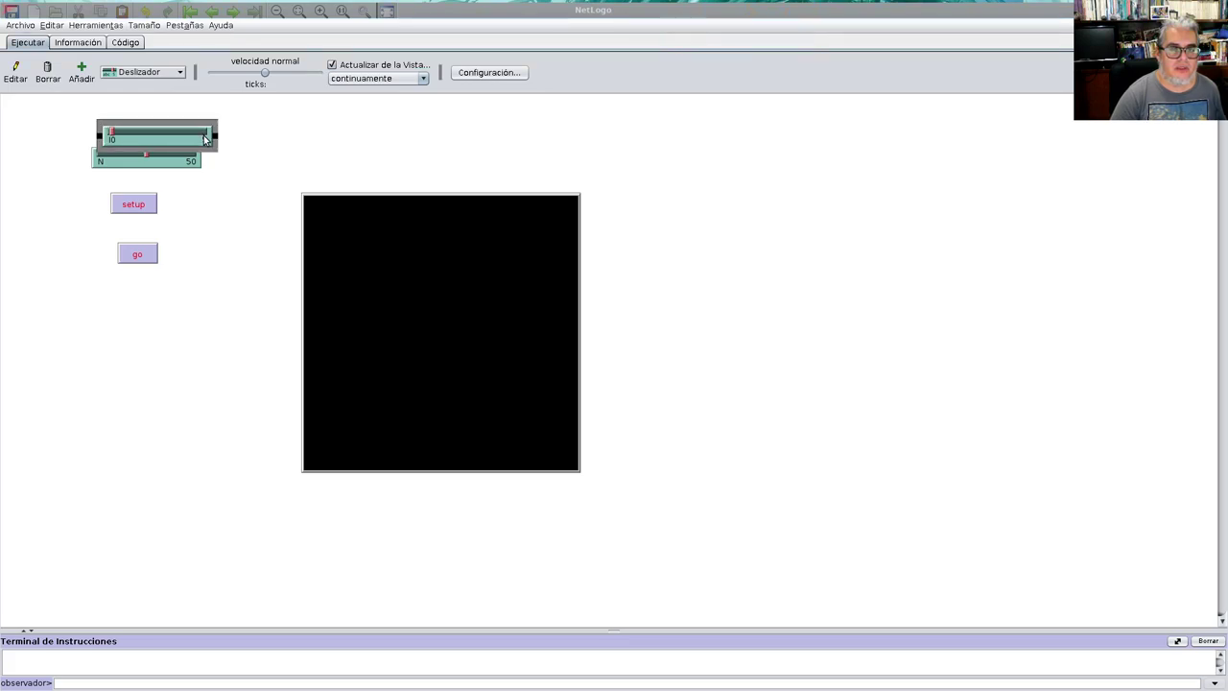
mouse_move(205, 140)
left_mouse_down()
mouse_move(188, 171)
mouse_move(209, 198)
mouse_move(138, 201)
mouse_move(143, 225)
left_mouse_up()
left_click(211, 213)
left_click(182, 268)
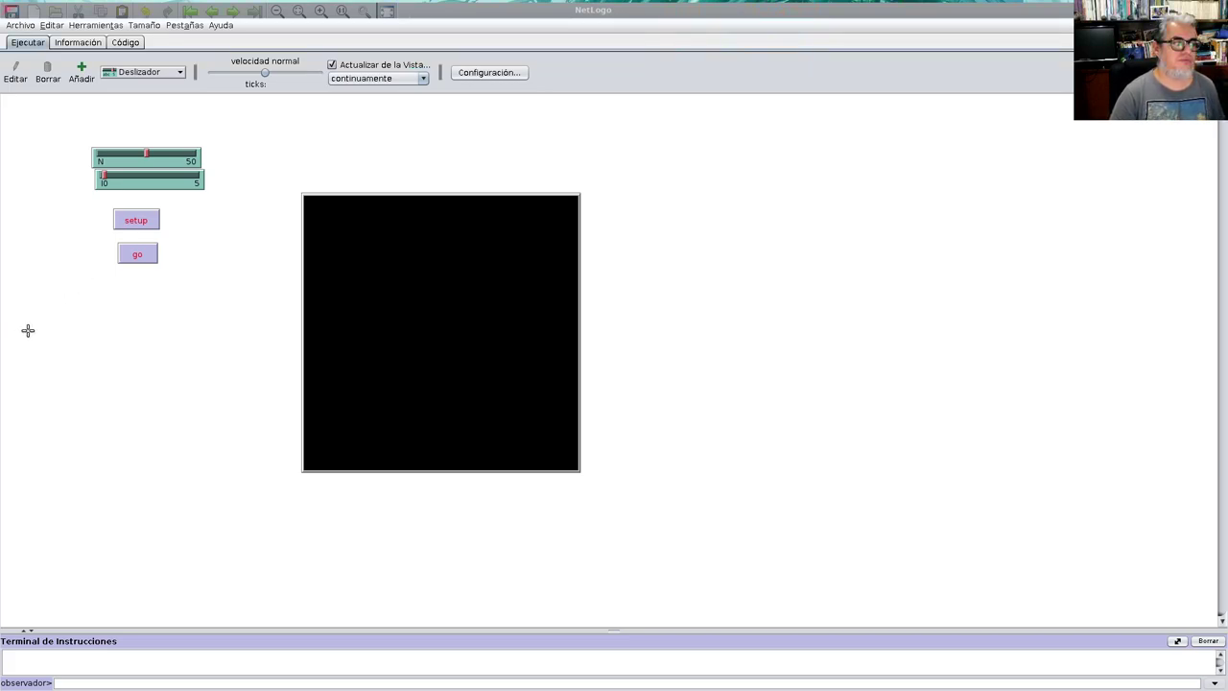
Step: Shift the setup and go buttons down and place a new slider in the gap
mouse_move(148, 292)
left_mouse_down()
mouse_move(129, 216)
mouse_move(137, 273)
left_mouse_up()
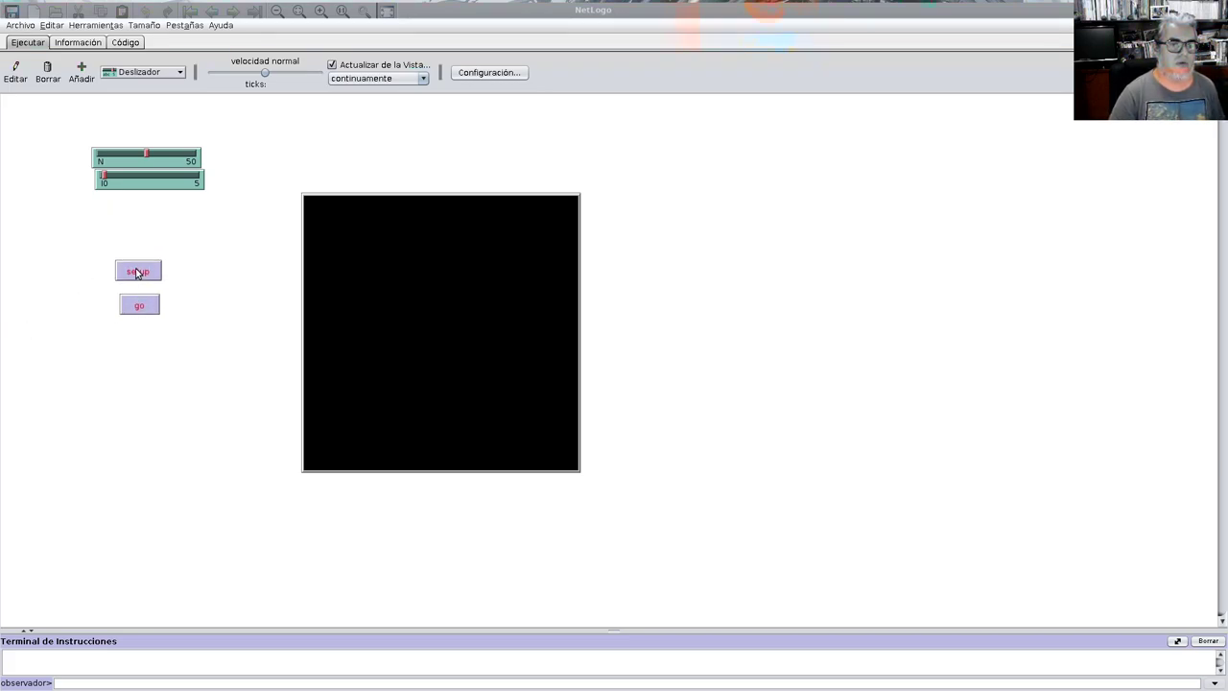
left_click(84, 73)
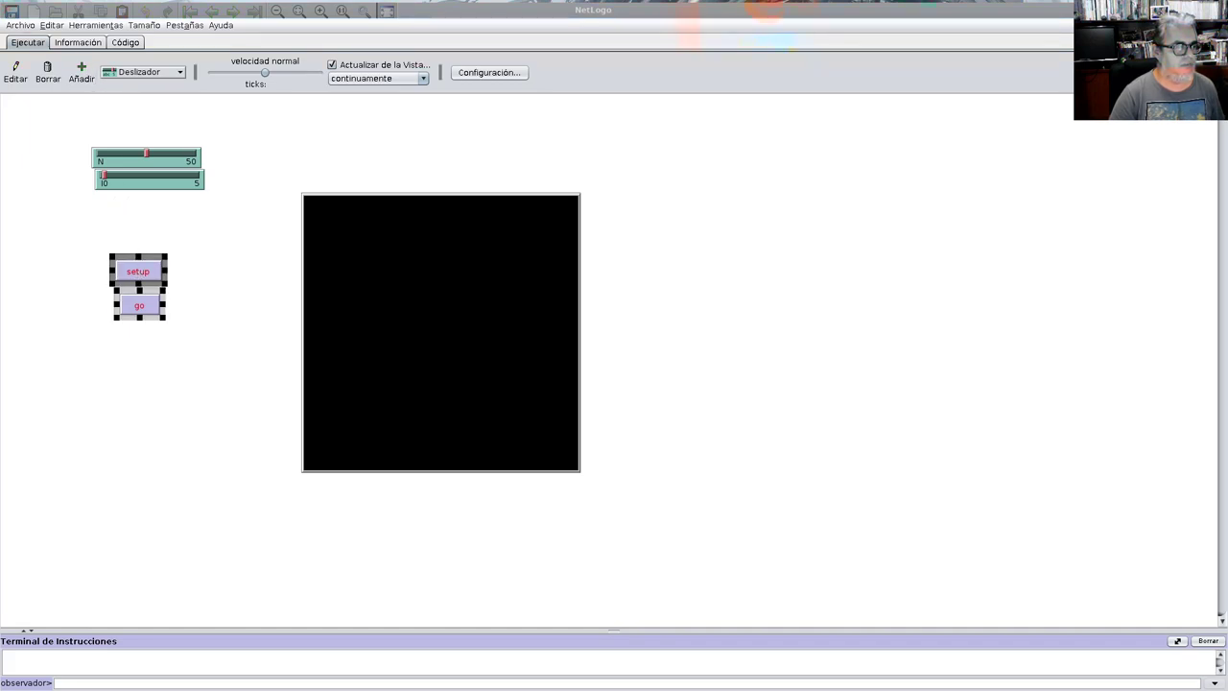
left_click(138, 229)
left_click(81, 72)
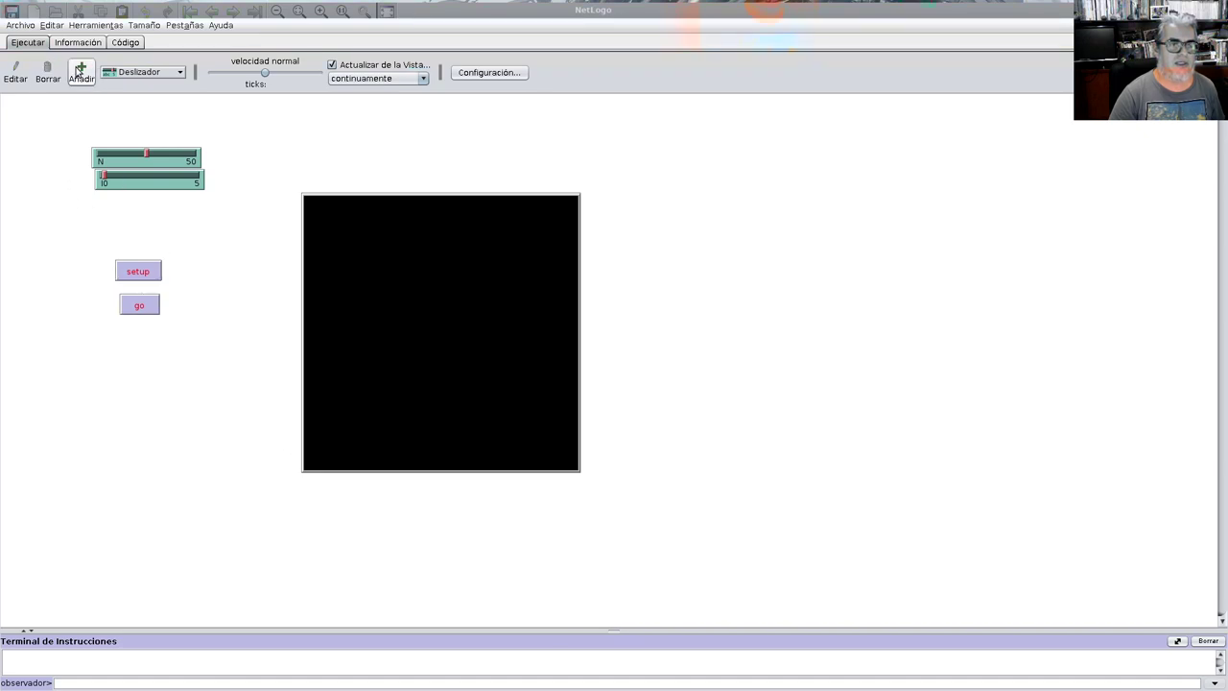
left_click(99, 221)
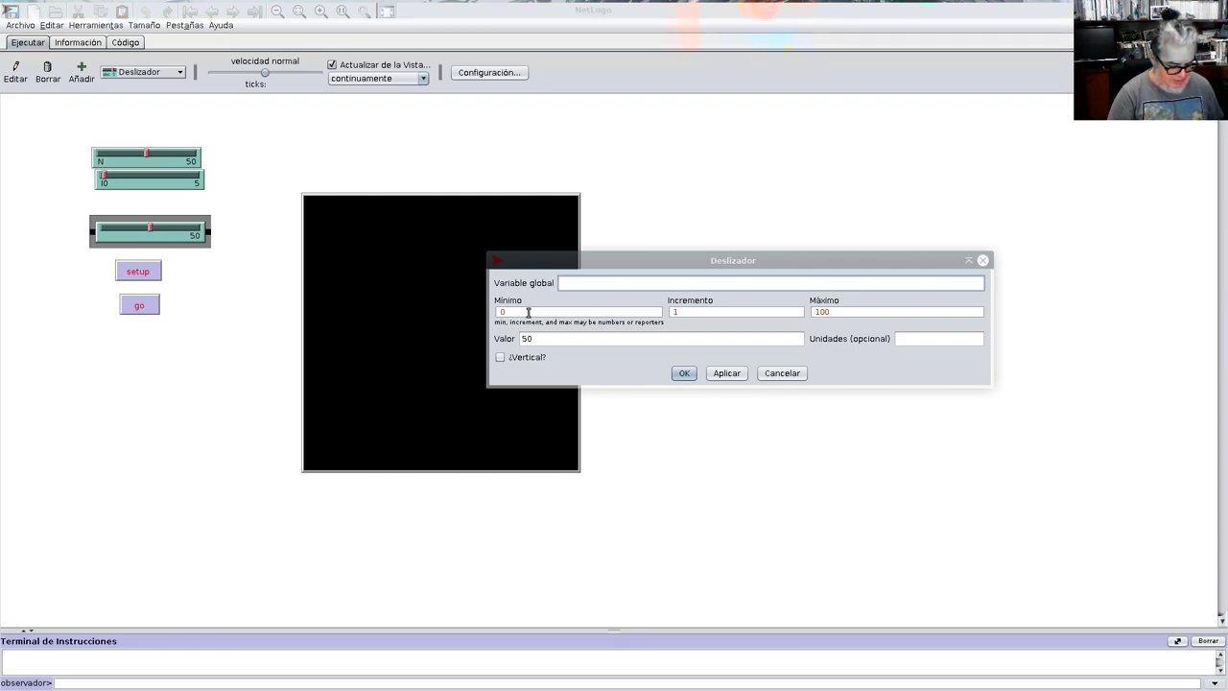
Step: Name the slider recuperación with maximum 10, value 5 and units ticks
type("recuperación")
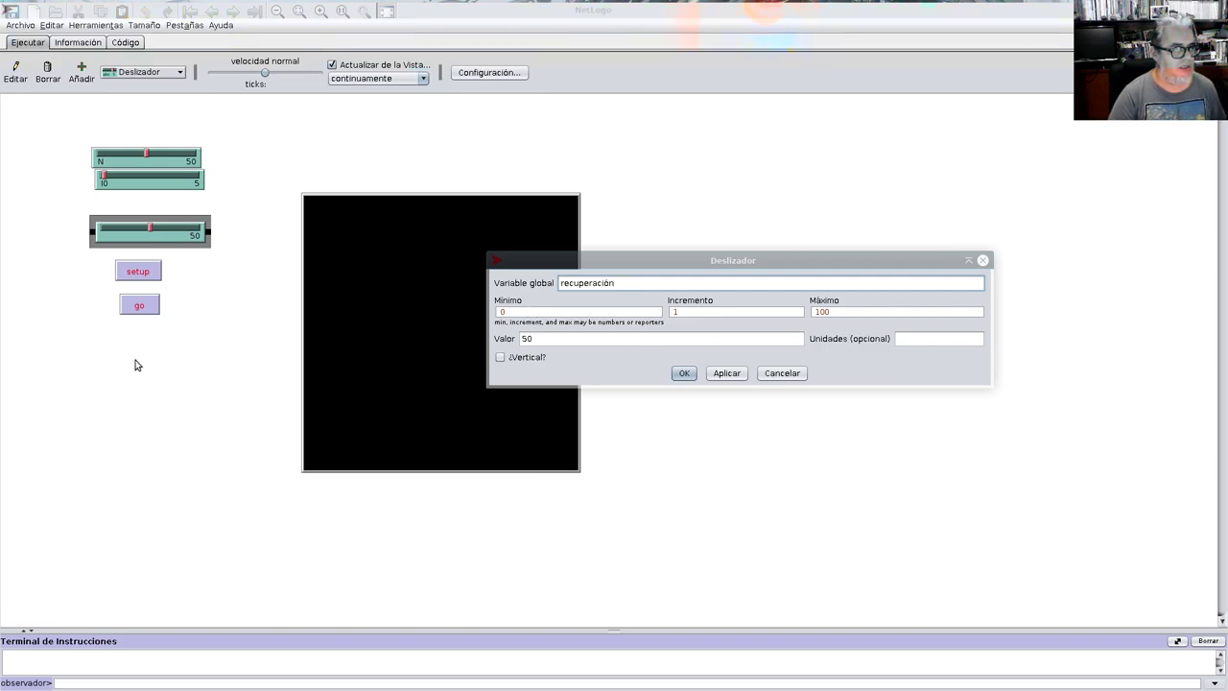
left_click(840, 312)
key("BackSpace")
left_click(575, 338)
key("BackSpace")
left_click(953, 344)
type("ticks")
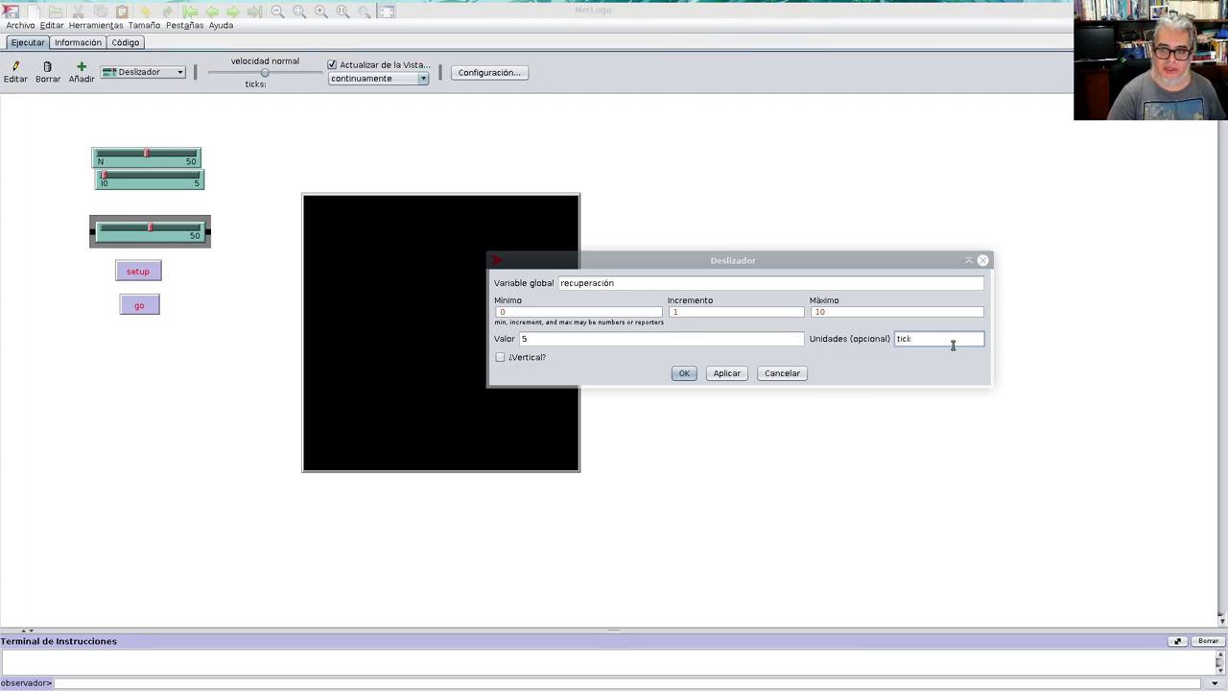
left_click(684, 373)
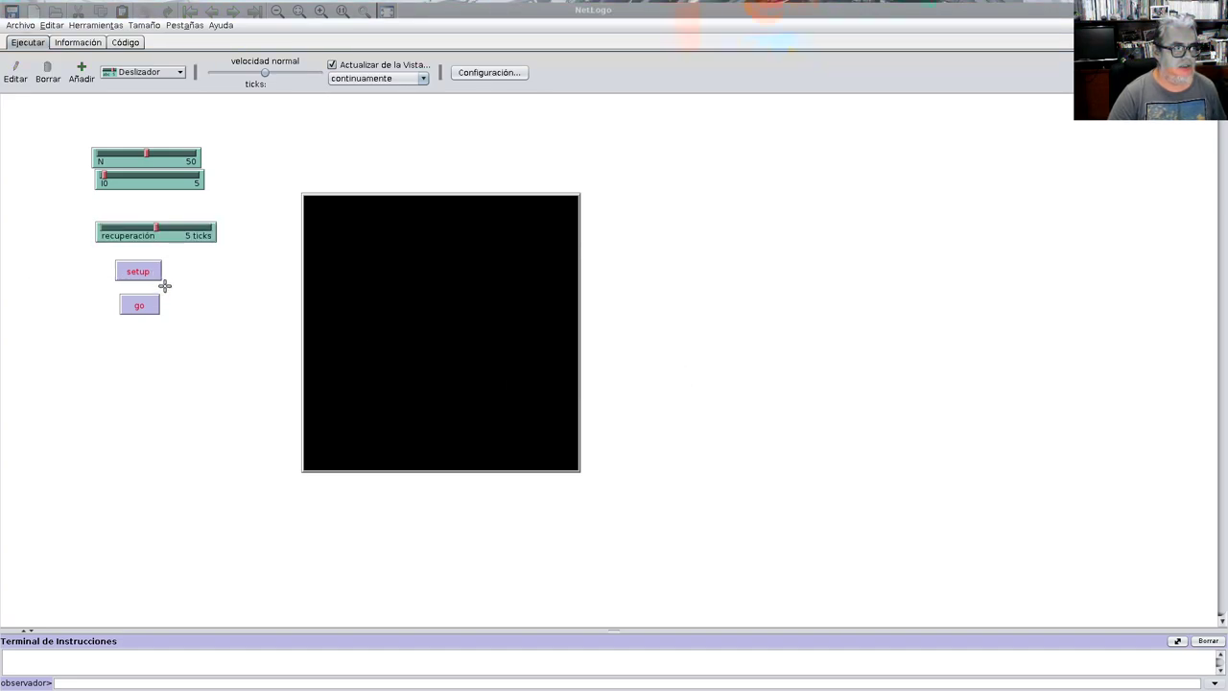
left_click(82, 73)
Step: Add a grado slider above recuperación, aligned with the other sliders
left_click(101, 201)
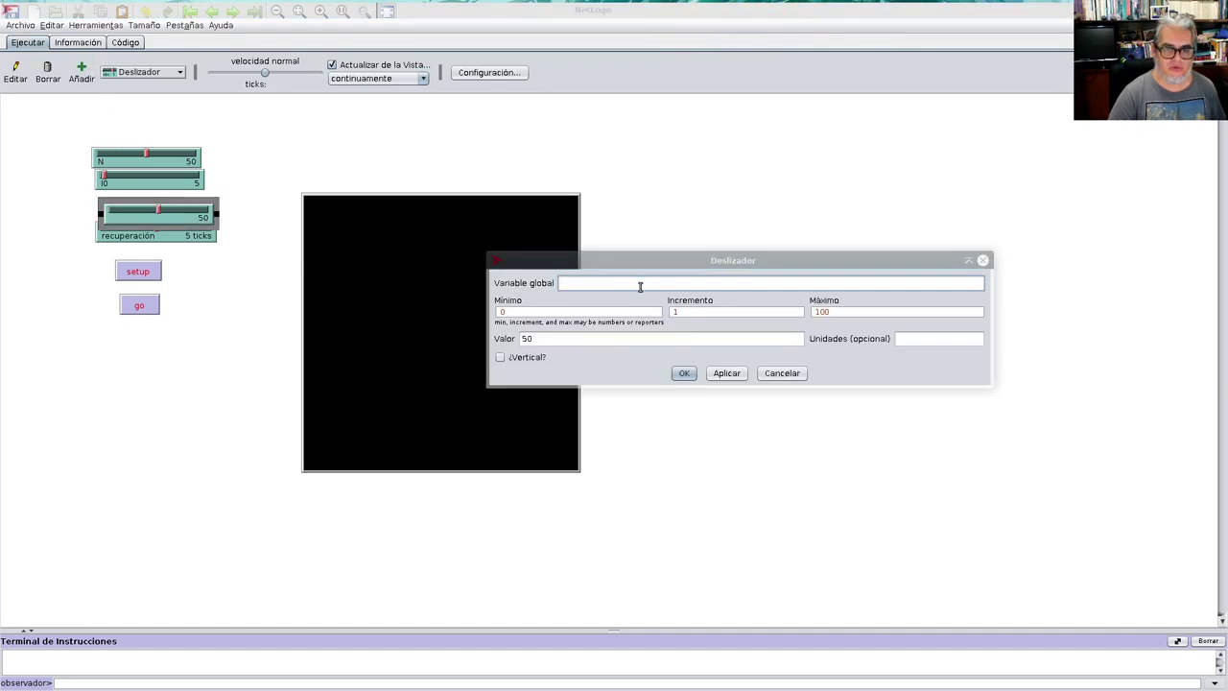
type("grado")
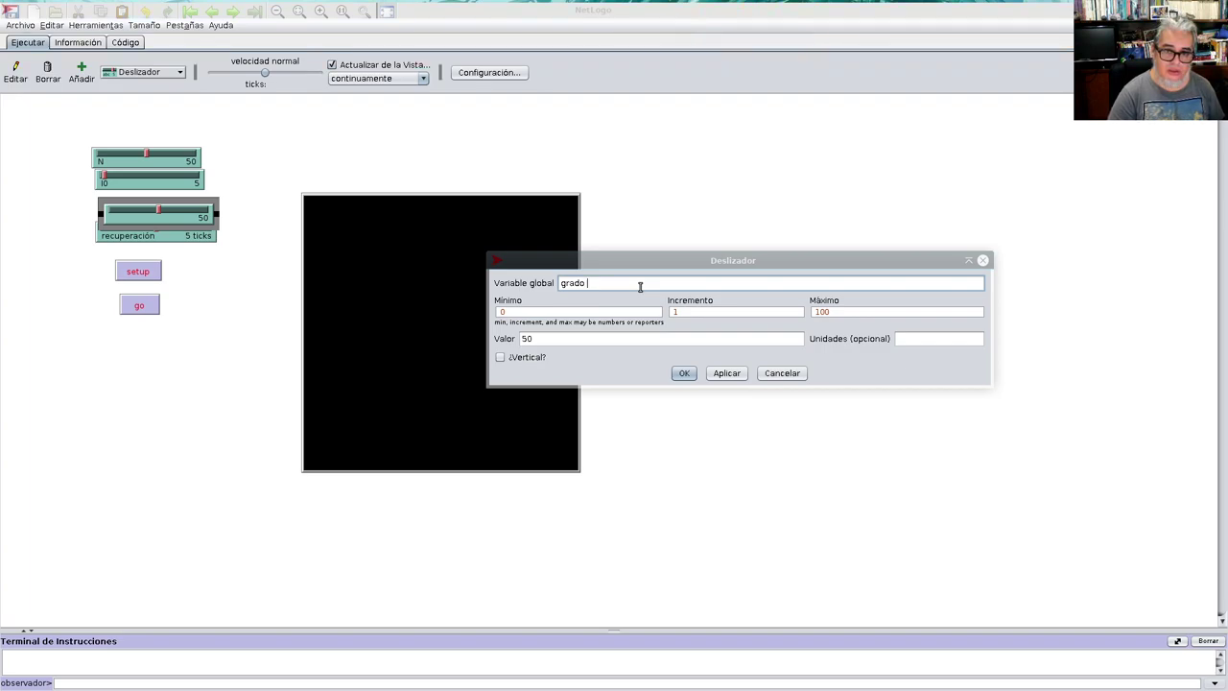
left_click(683, 373)
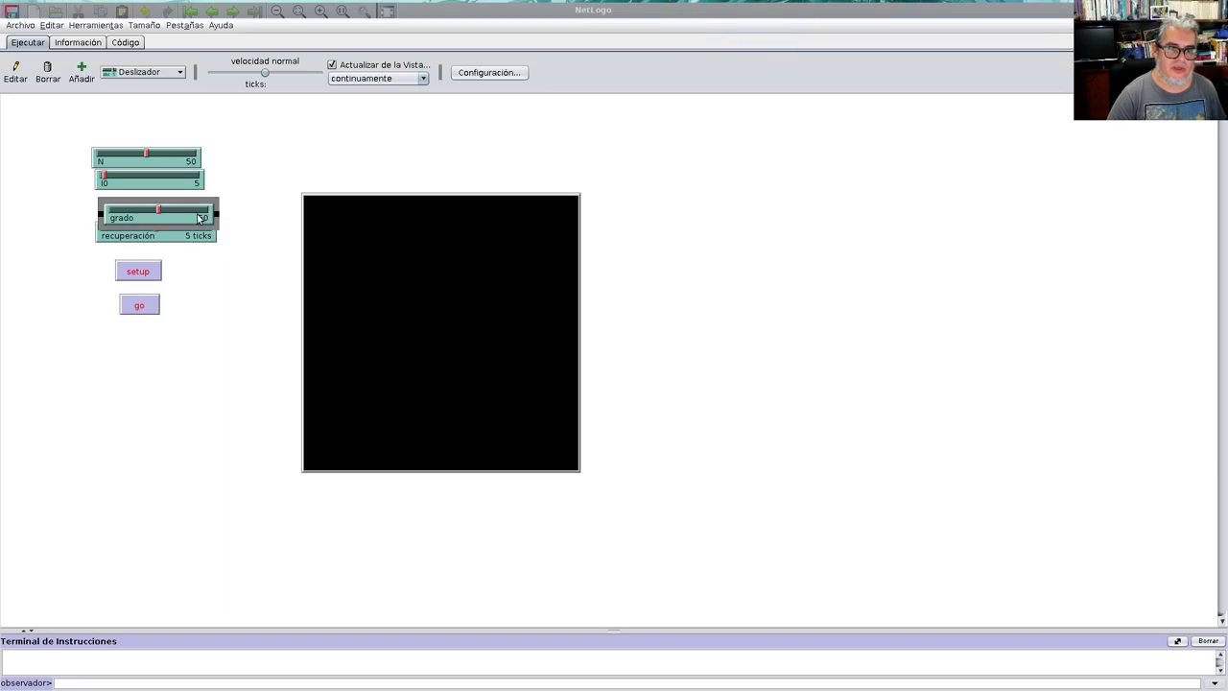
left_click_drag(201, 213, 194, 206)
left_click(249, 275)
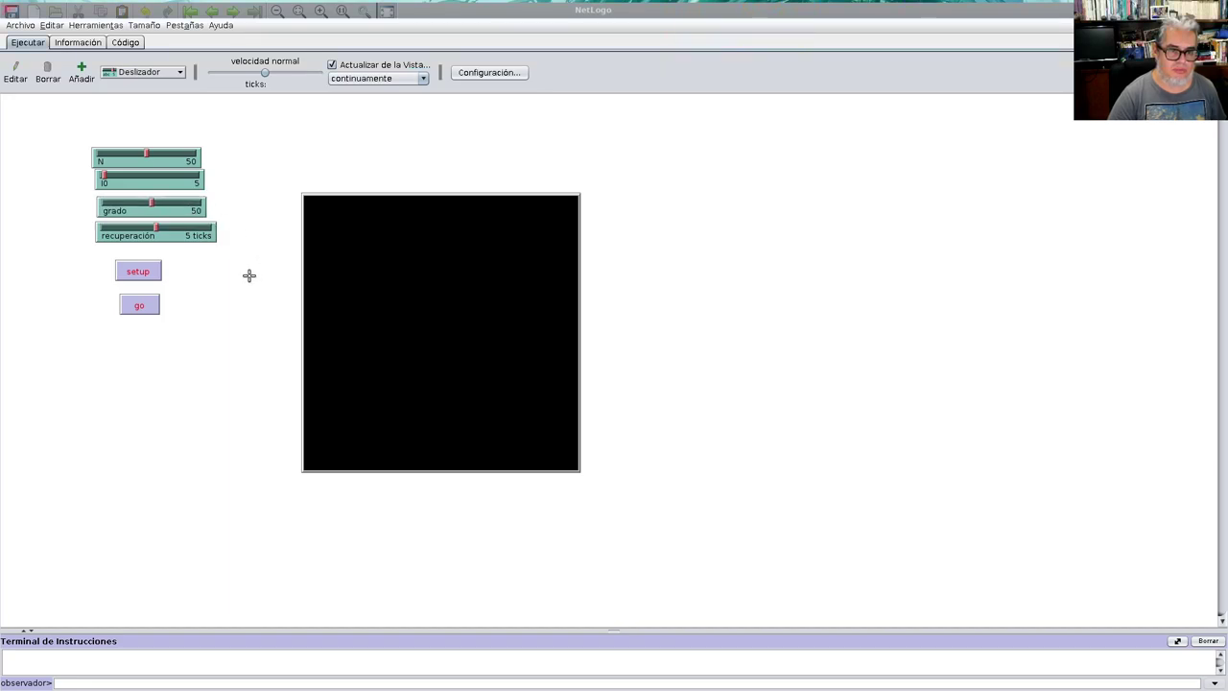
Step: Give grado an increment of 0.1 and value 5, then open the code editor
right_click(202, 207)
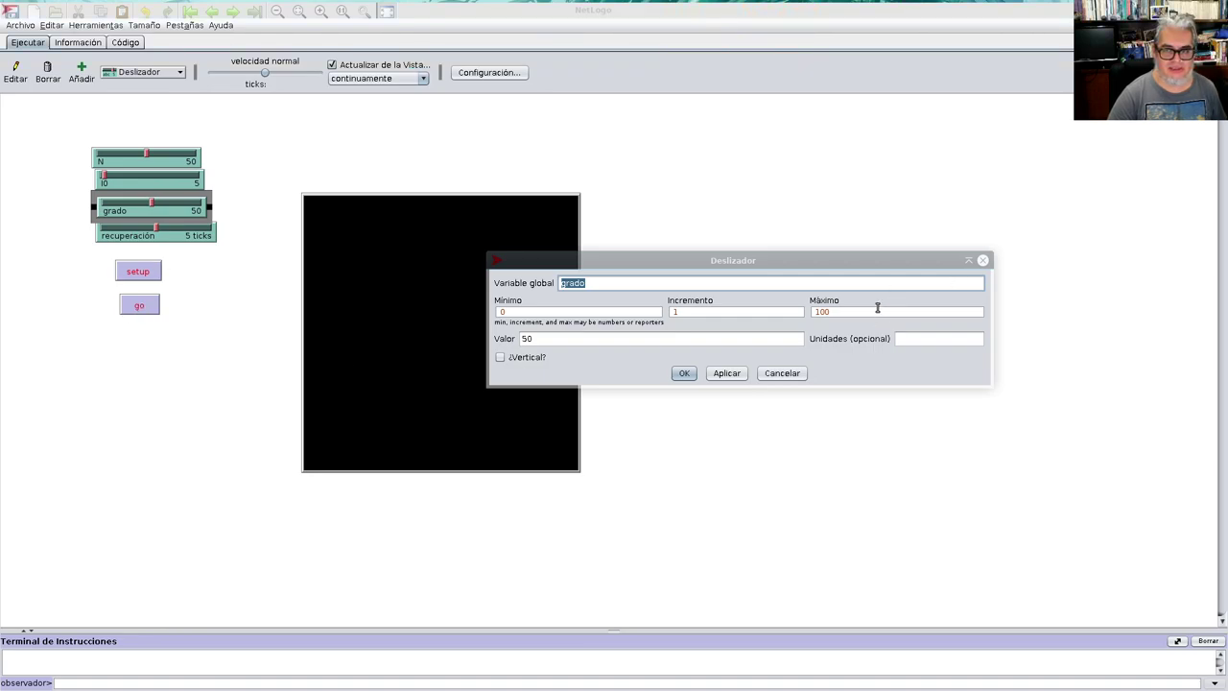
left_click(848, 312)
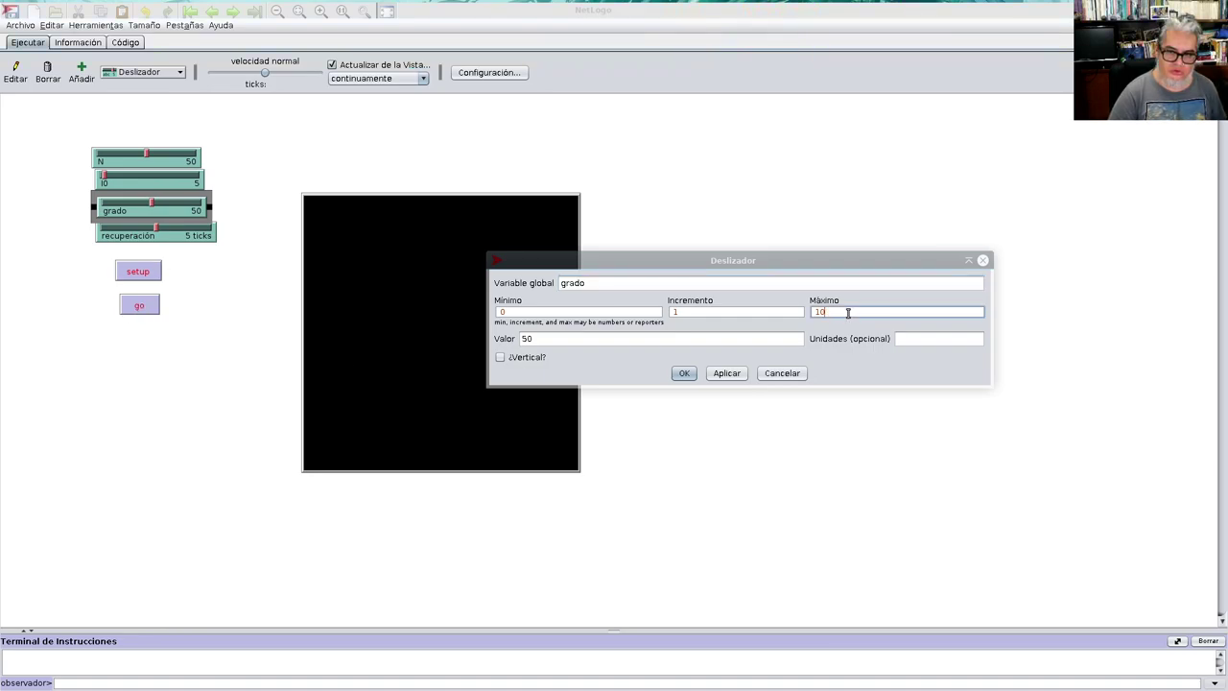
left_click(700, 312)
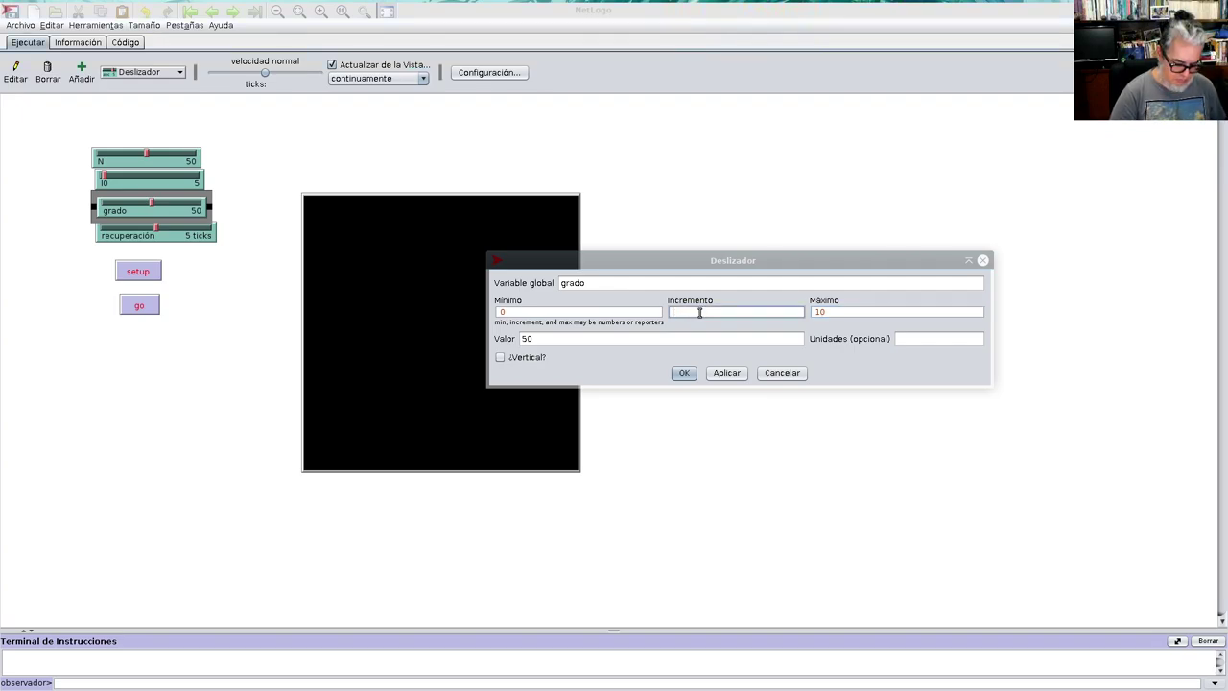
type("0.1")
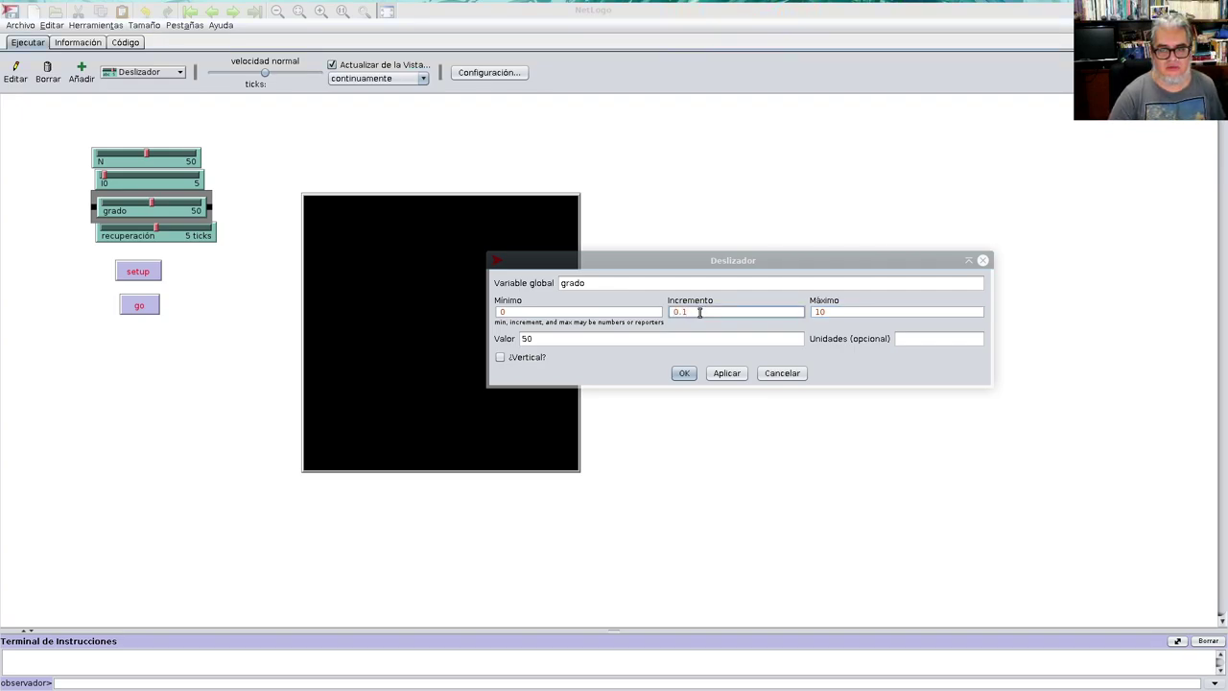
left_click(573, 334)
key("BackSpace")
left_click(684, 373)
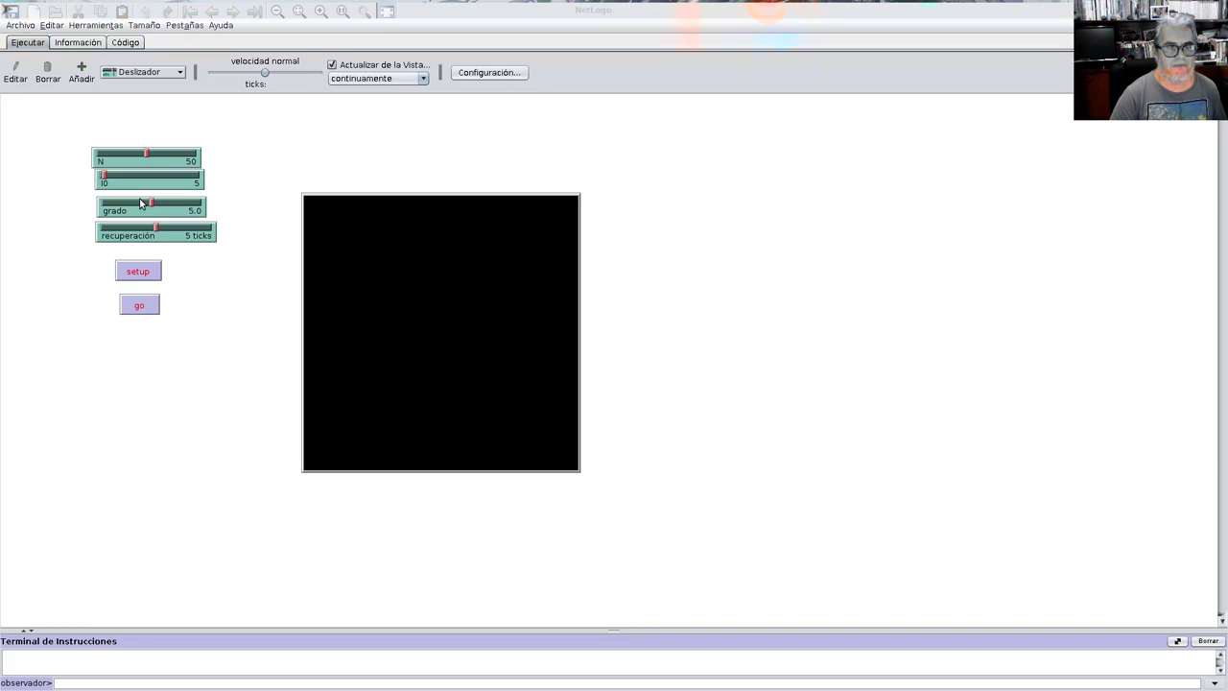
left_click(122, 44)
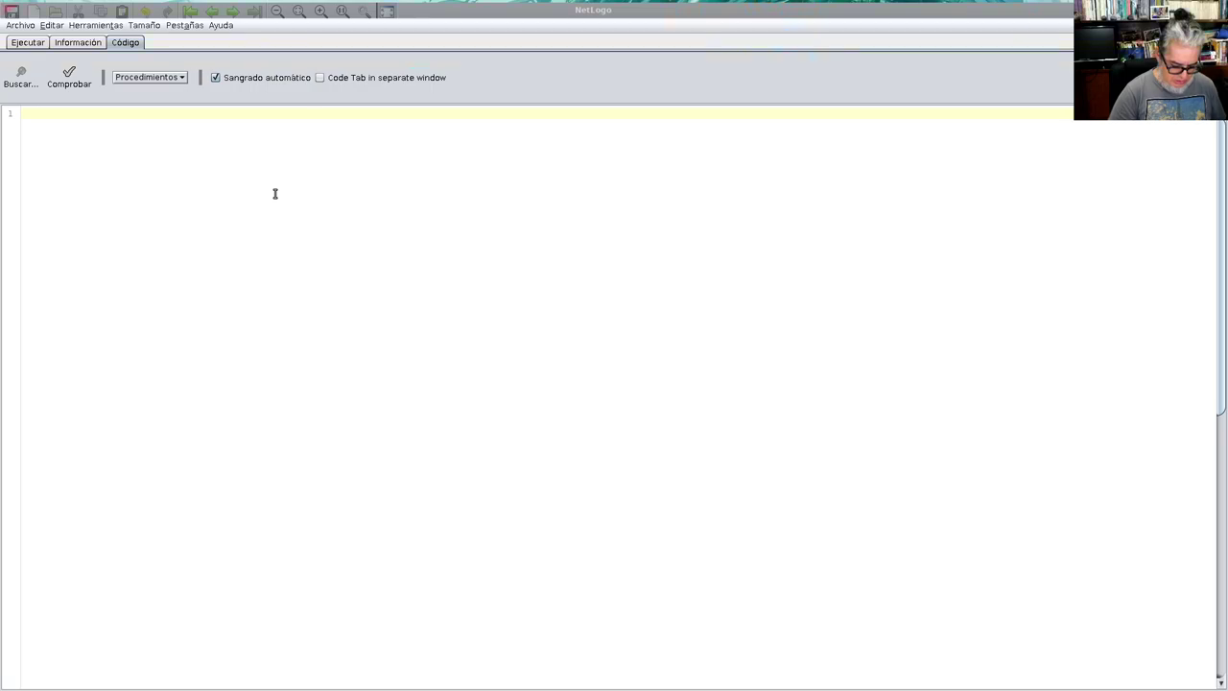
Step: Enlarge the editor font and declare turtles-own [infectado?]
key("ctrl+equal")
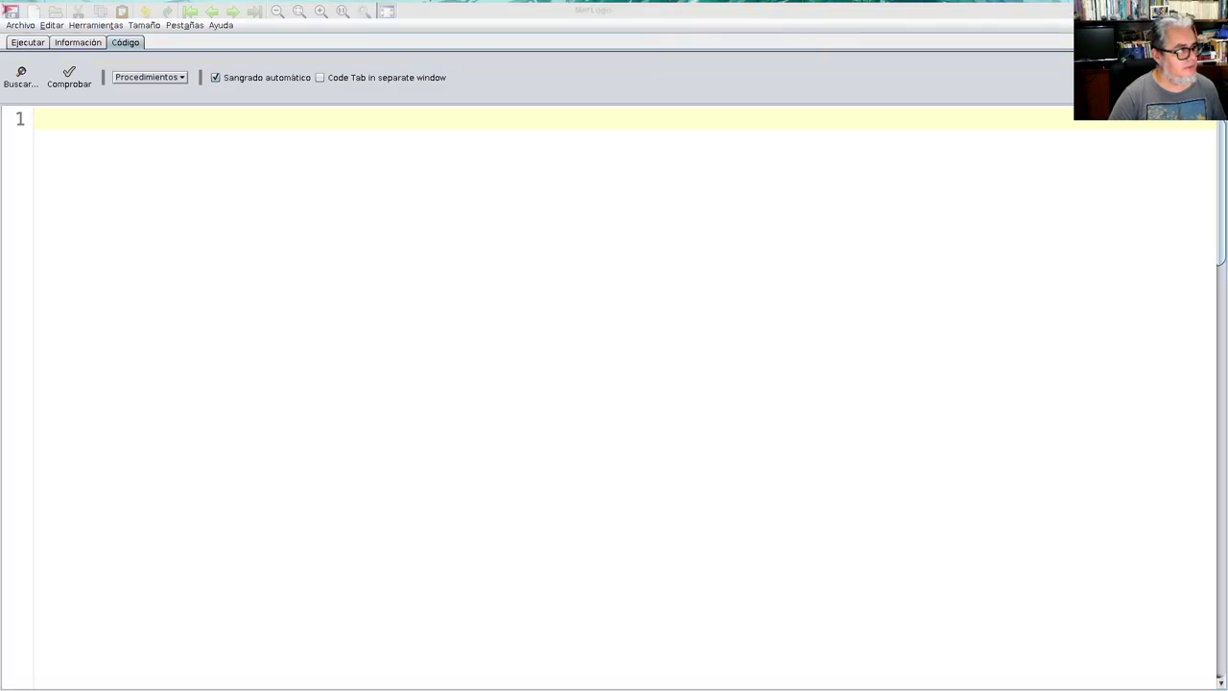
left_click(223, 125)
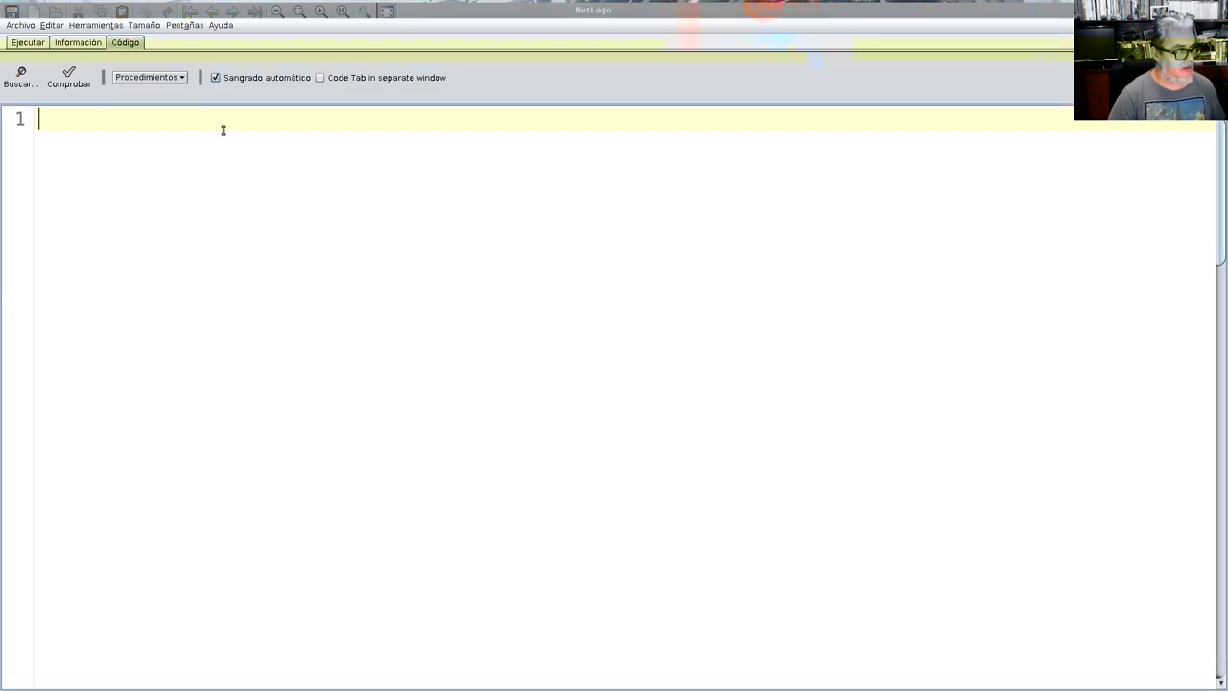
type("turl")
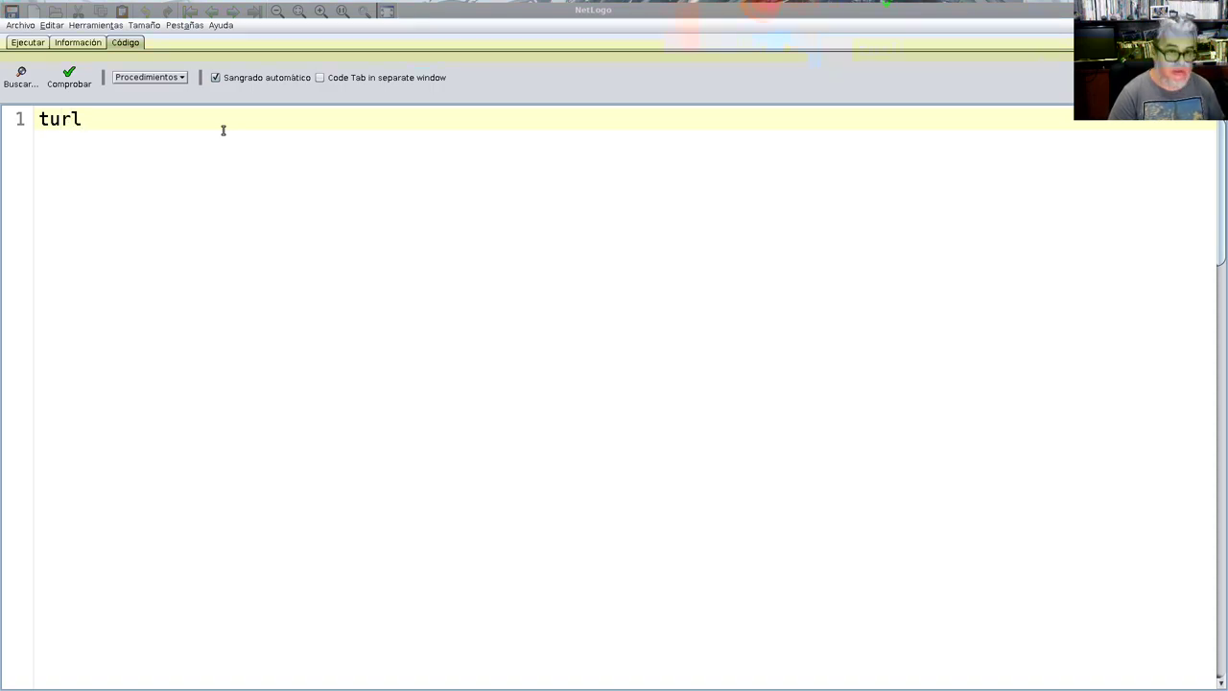
key("BackSpace")
type("tles")
key("BackSpace")
type("-")
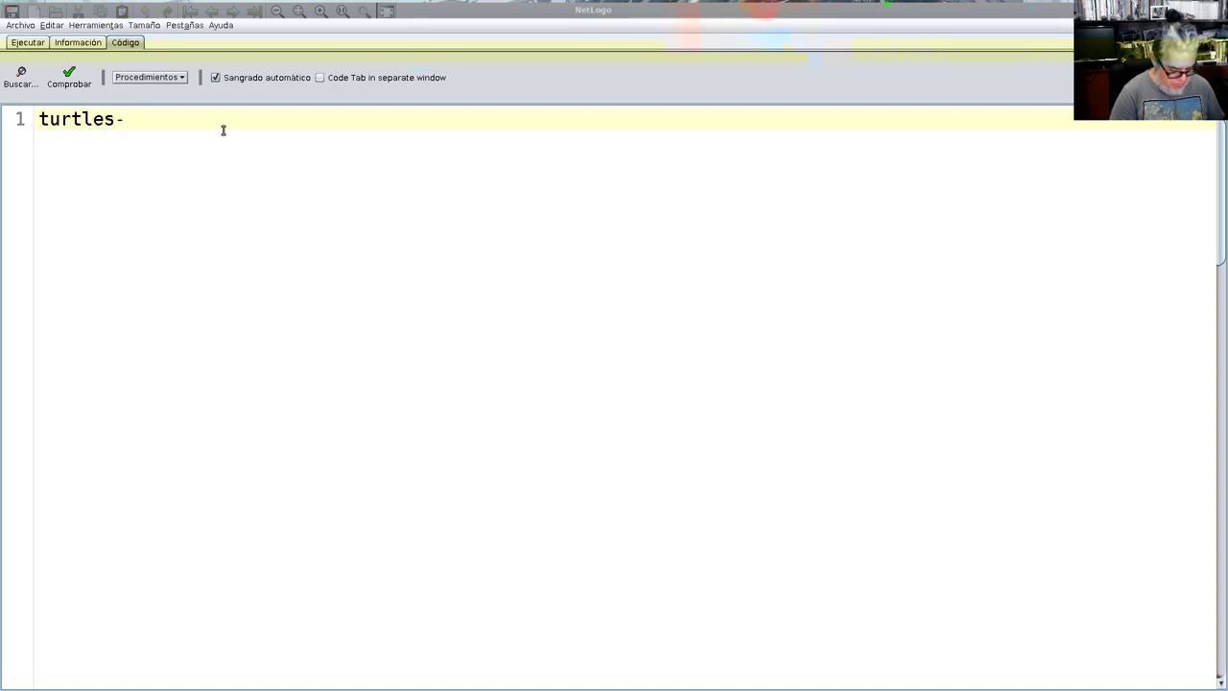
type("own")
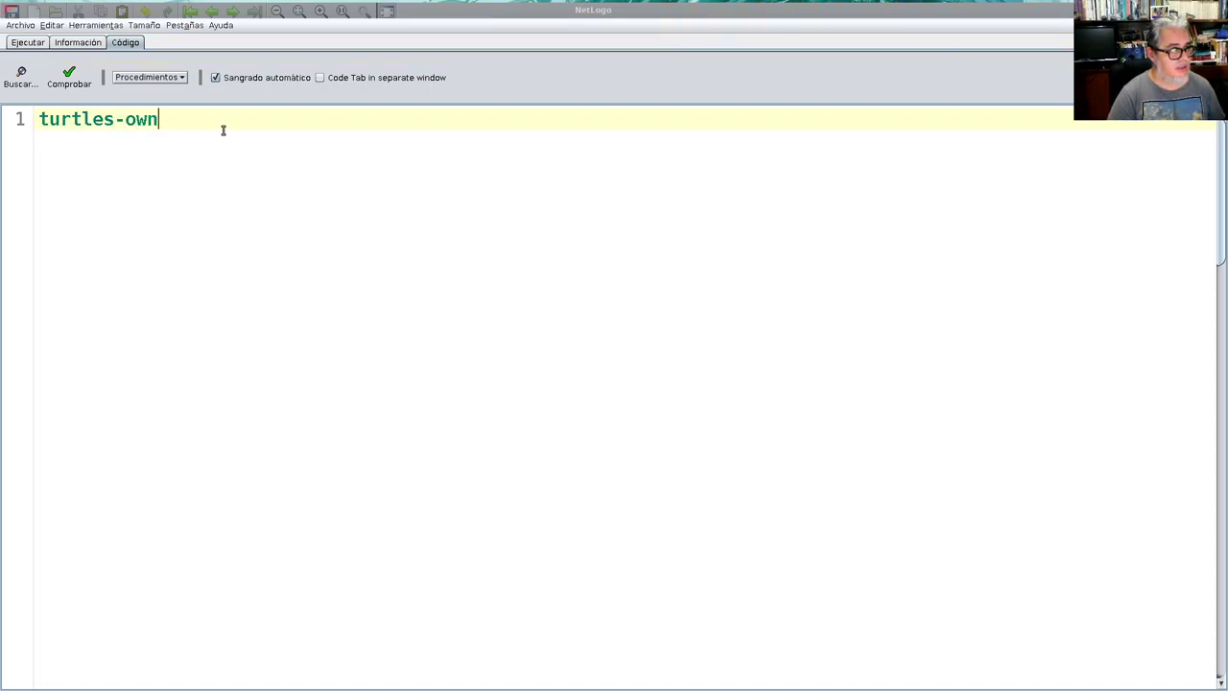
type("[]")
key("Left")
type("infectado")
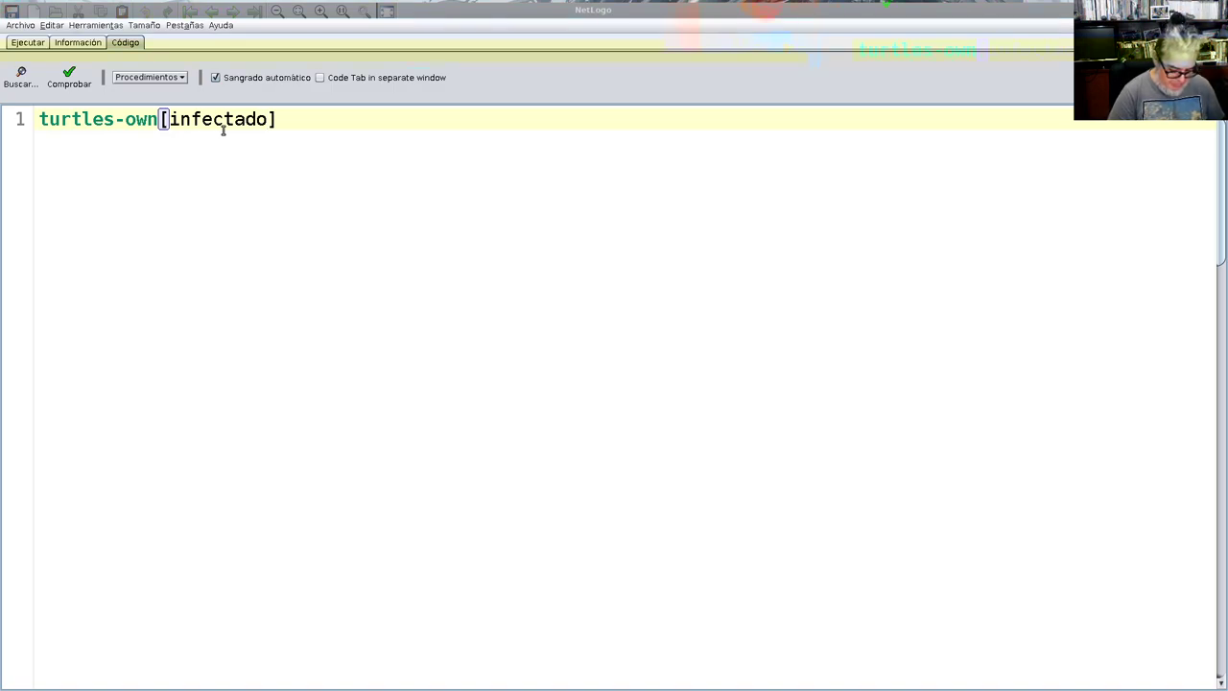
type("?")
key("End")
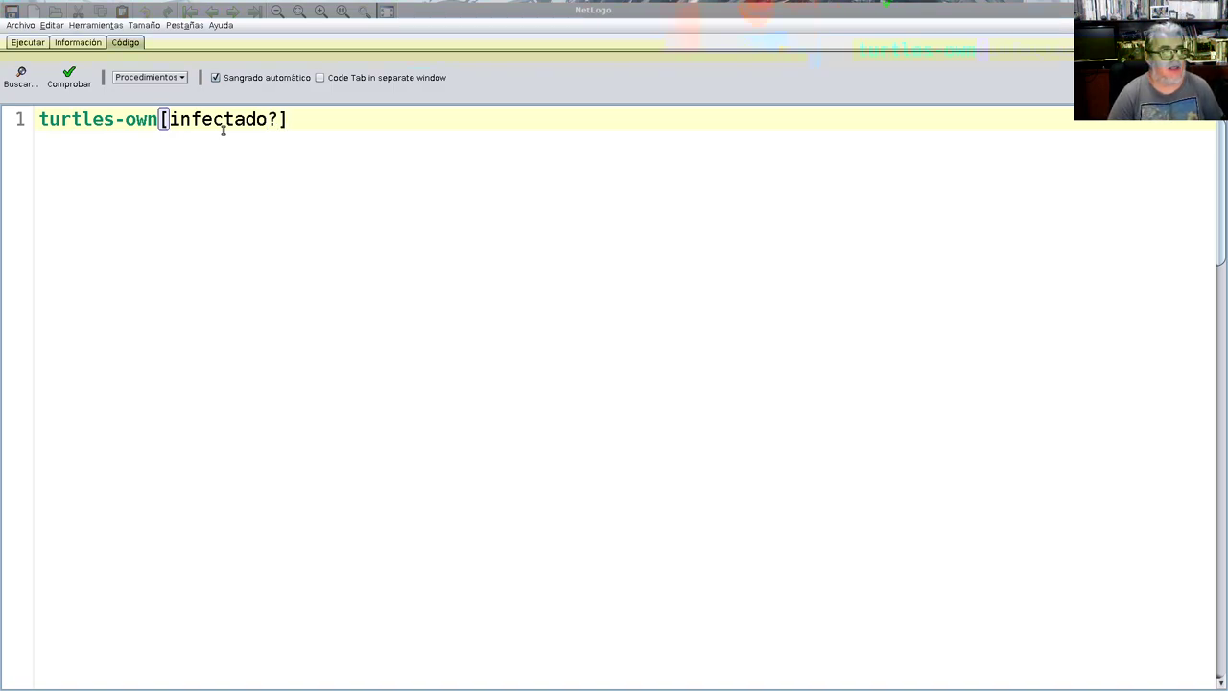
key("Return")
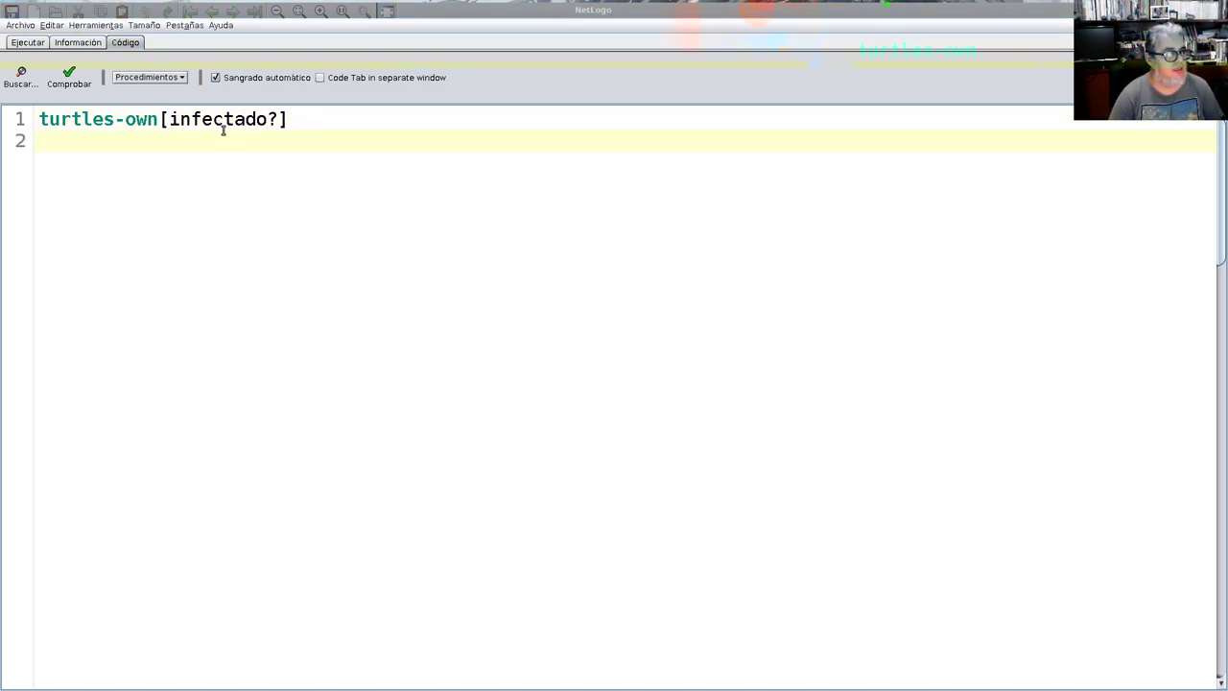
key("Return")
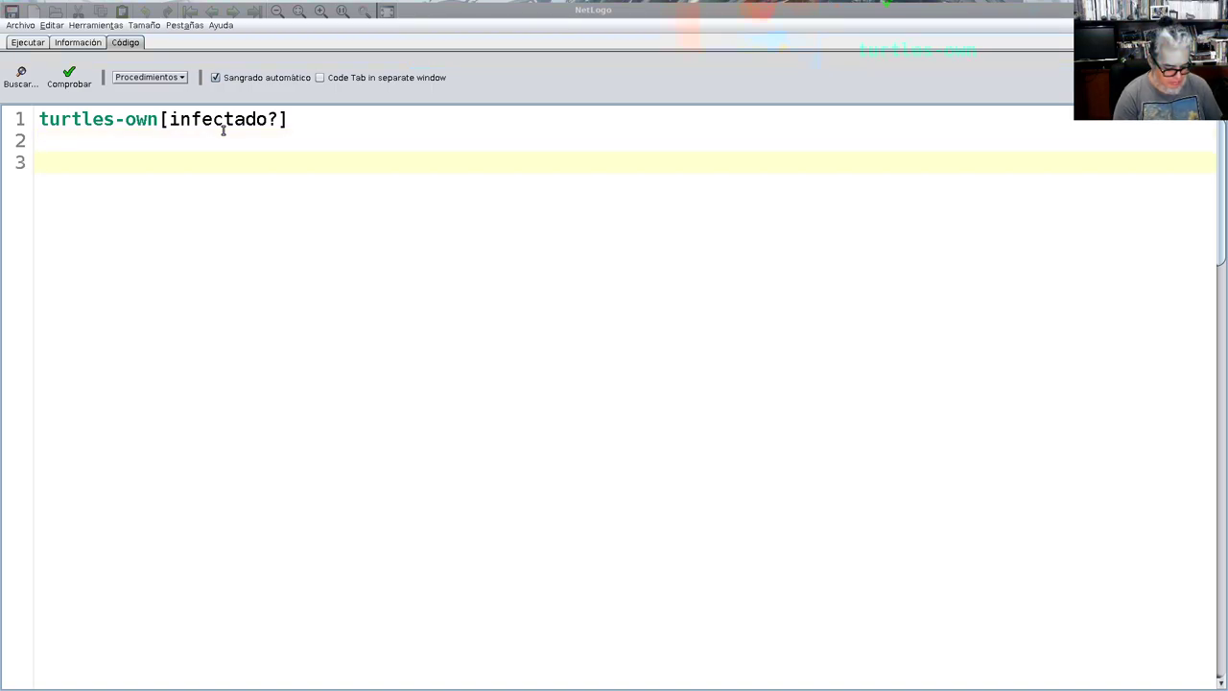
Step: Write empty 'to setup … end' and 'to go … end' procedures
type("to set")
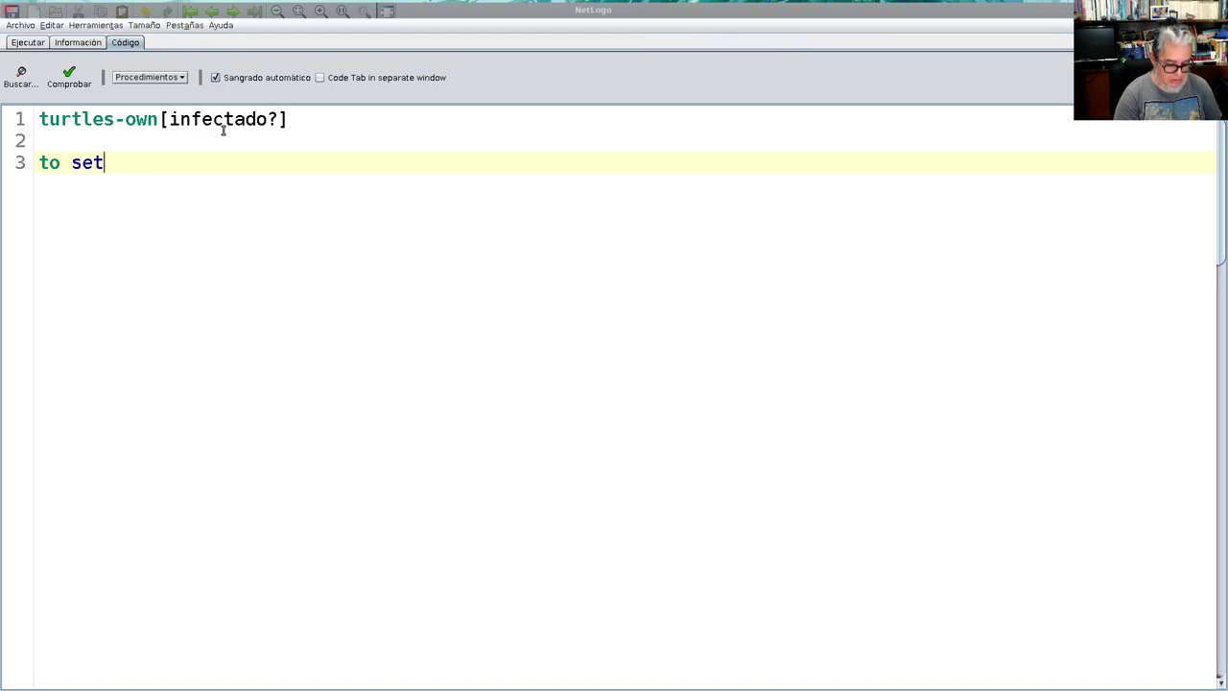
type("up")
key("Return")
key("Return")
type("end")
key("Return")
key("Return")
type("to d")
key("BackSpace")
type("go")
key("Return")
key("Return")
type("end")
Step: Fill setup with clear-all and reset-ticks, and put ticks in go
key("Up")
key("Up")
key("Up")
key("Up")
key("Up")
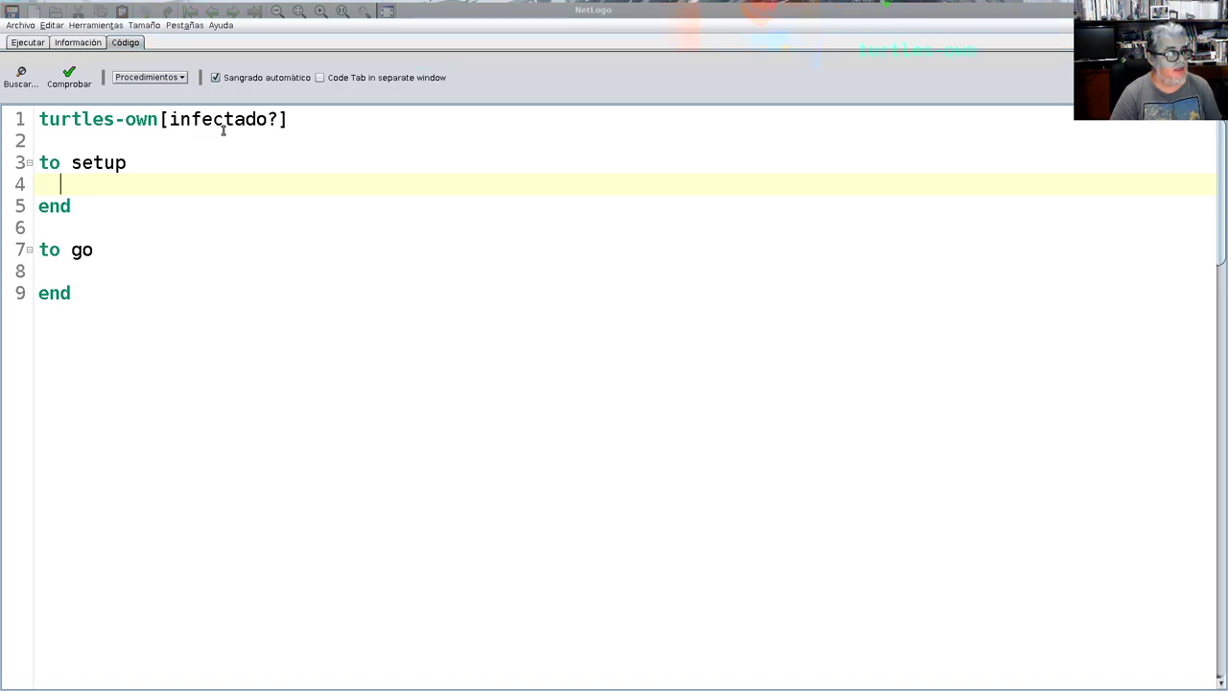
type("clear-all")
key("Return")
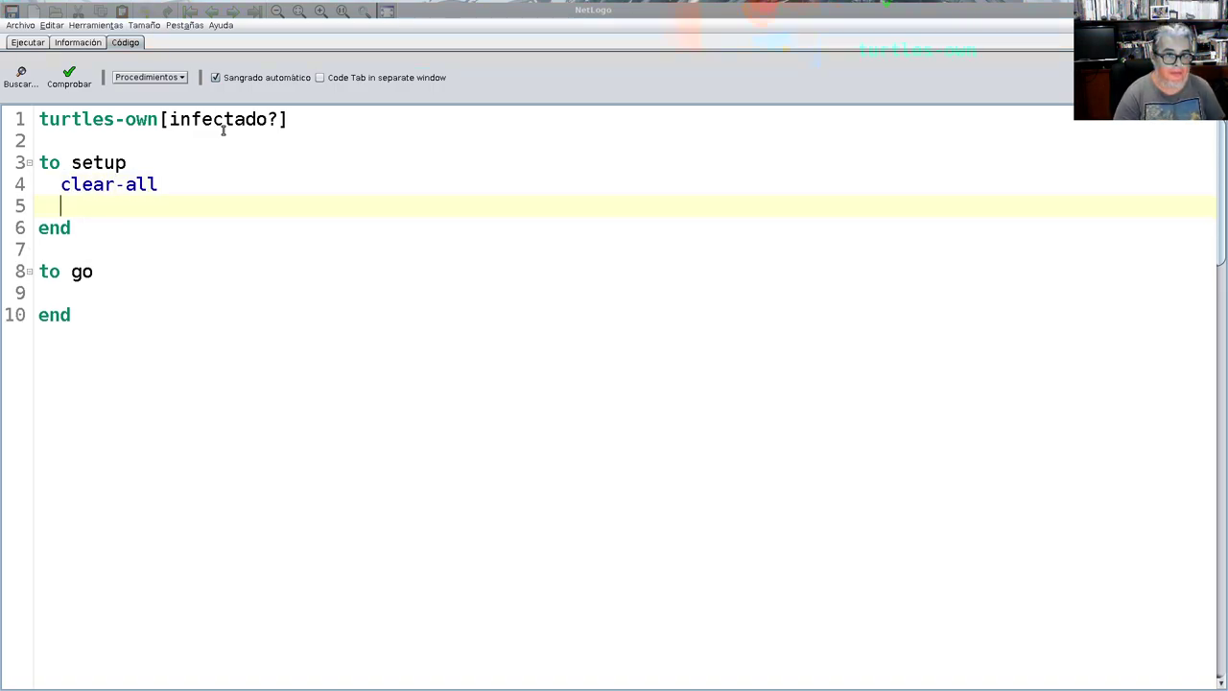
key("Return")
type("reset-ticks")
key("Down")
key("Down")
key("Down")
key("Down")
key("Return")
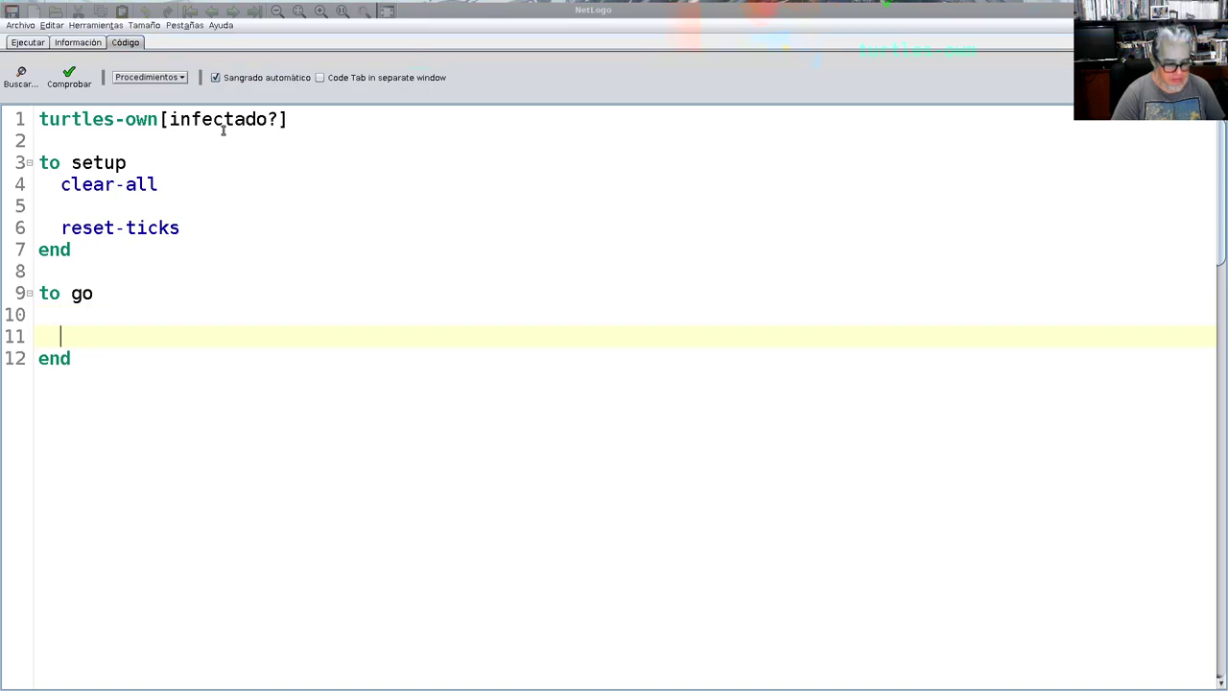
type("ticks")
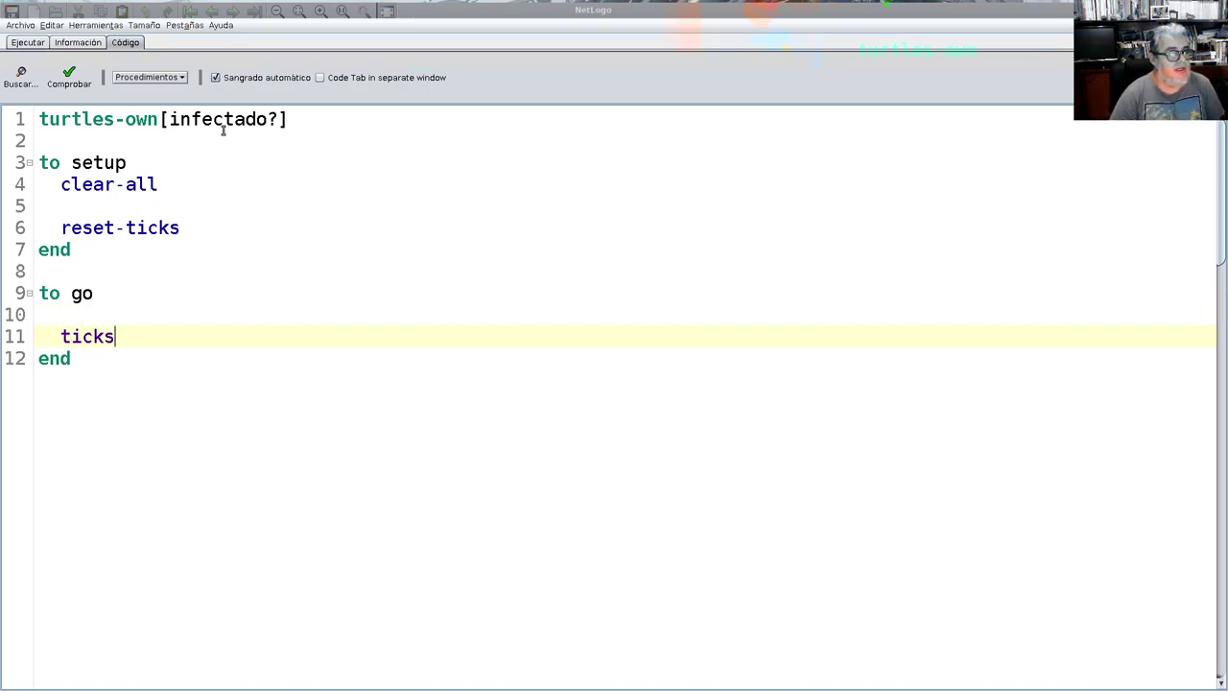
key("Up")
key("Up")
key("Up")
key("Up")
key("Up")
key("Up")
type("set")
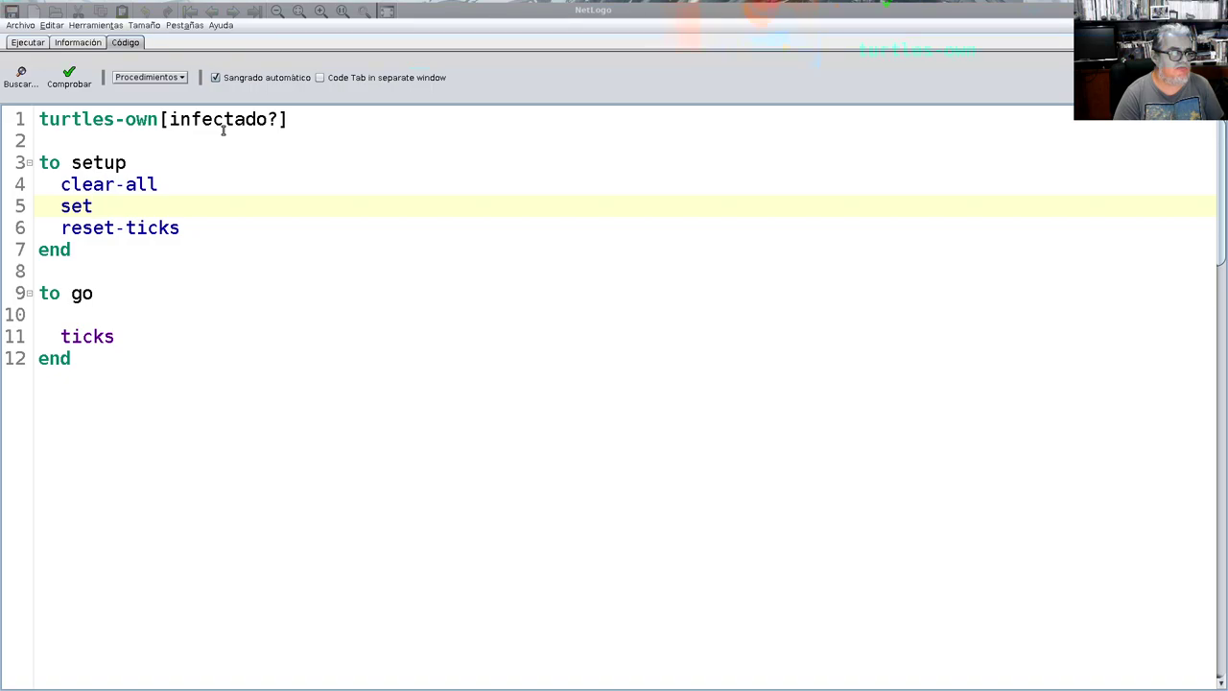
key("BackSpace")
key("BackSpace")
key("BackSpace")
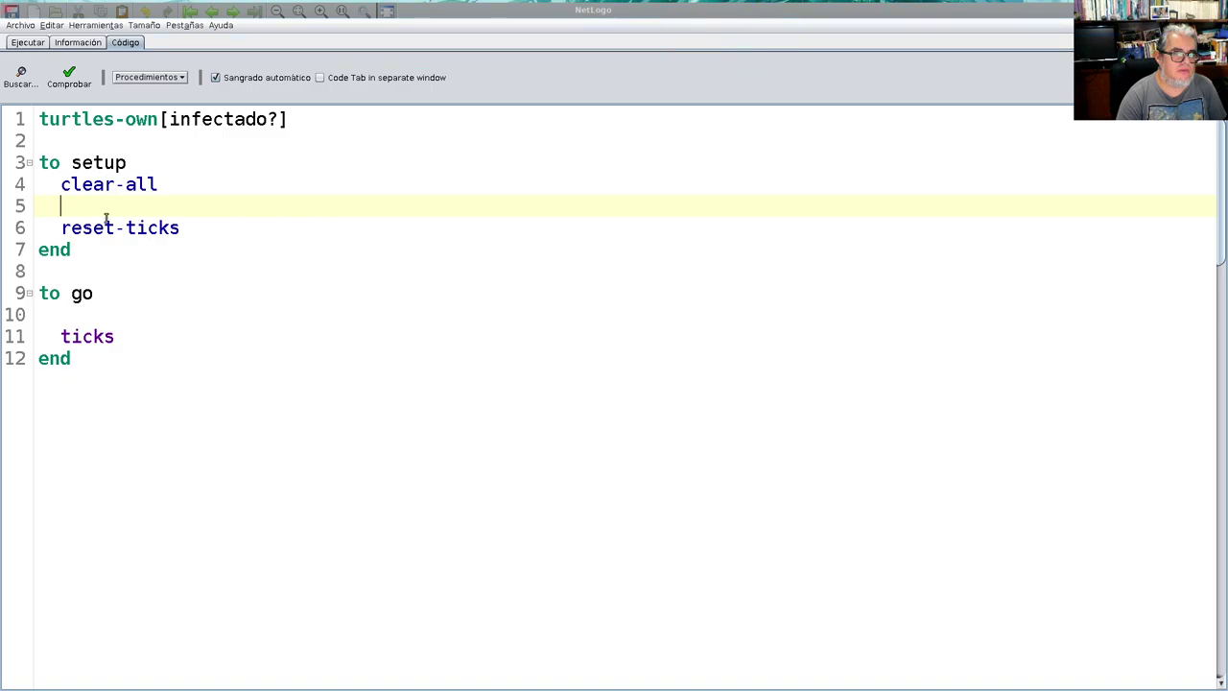
Step: Write crt N [ set-default-shape "circle" ] on line 5
type("crt")
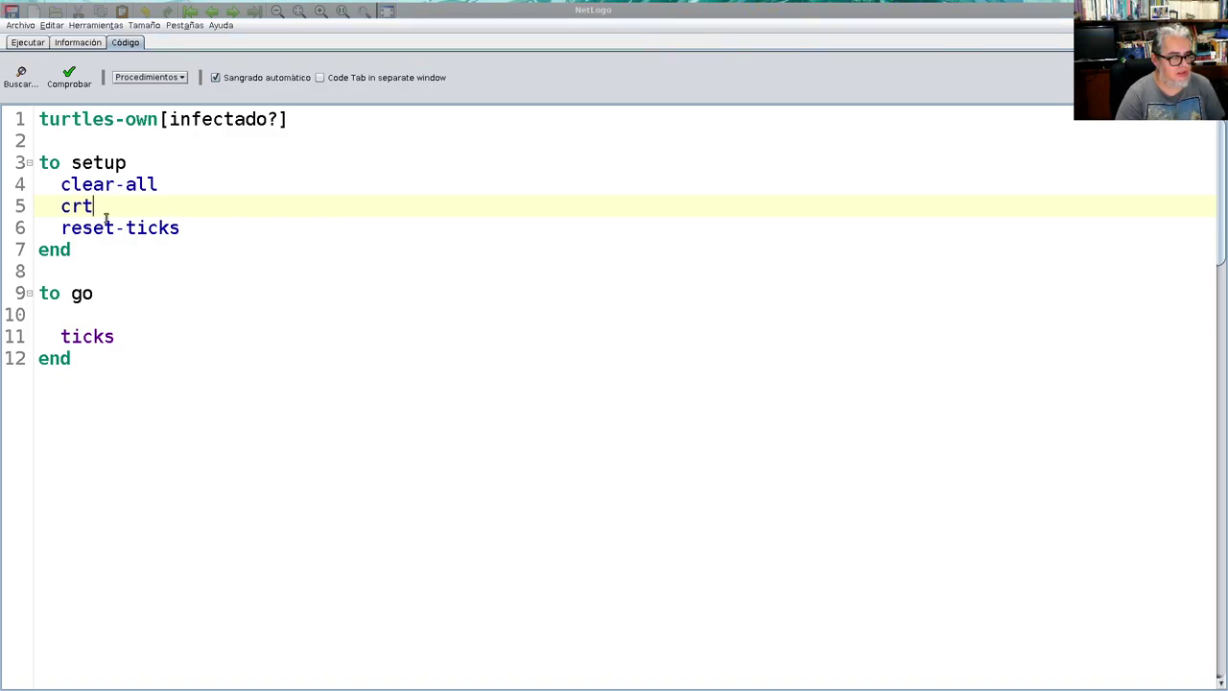
type(" N")
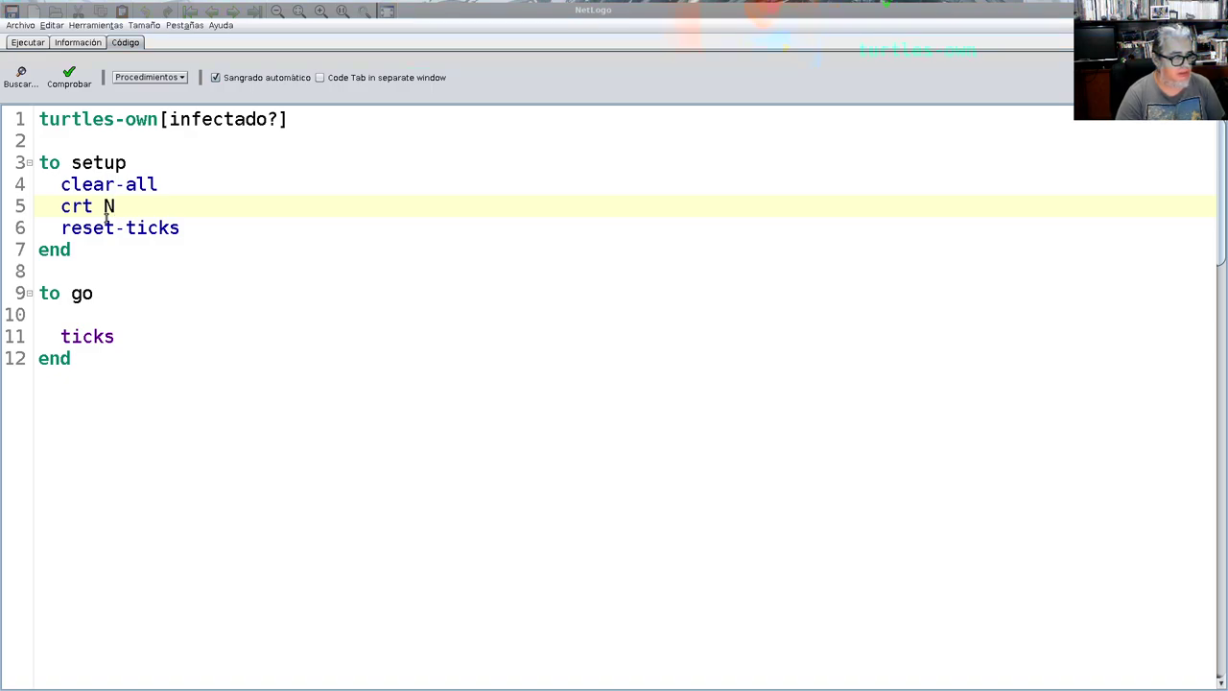
type("[]")
type("set")
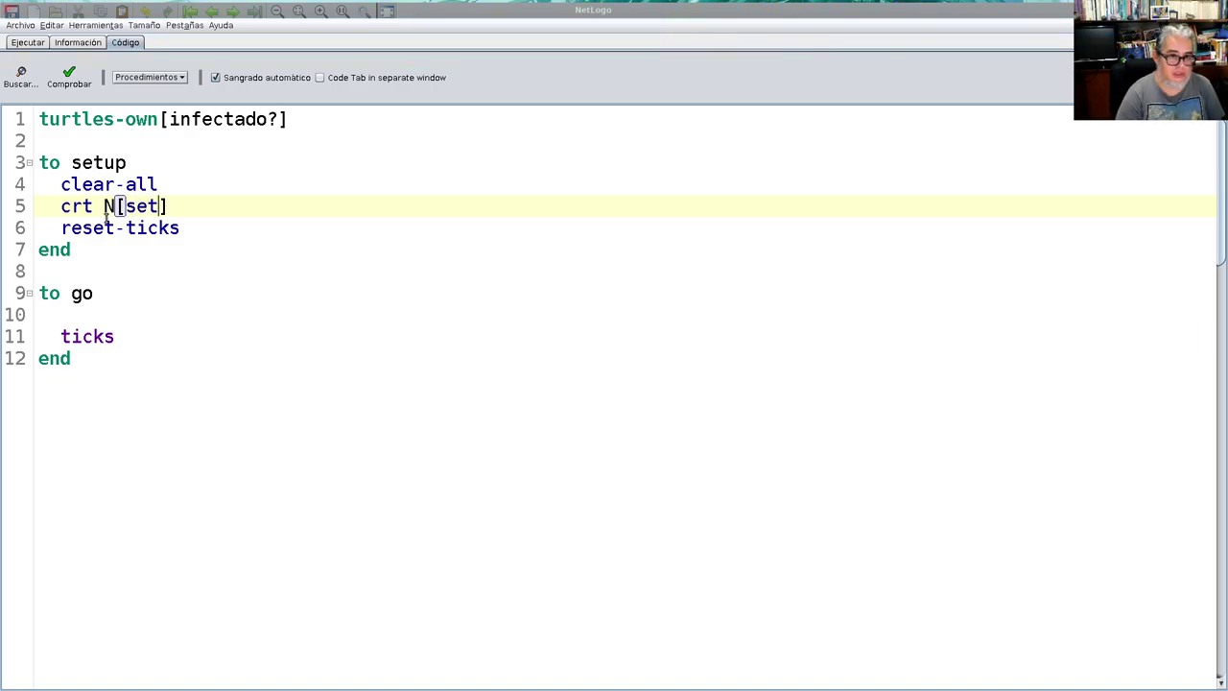
key("BackSpace")
key("BackSpace")
key("BackSpace")
type("set default-shape")
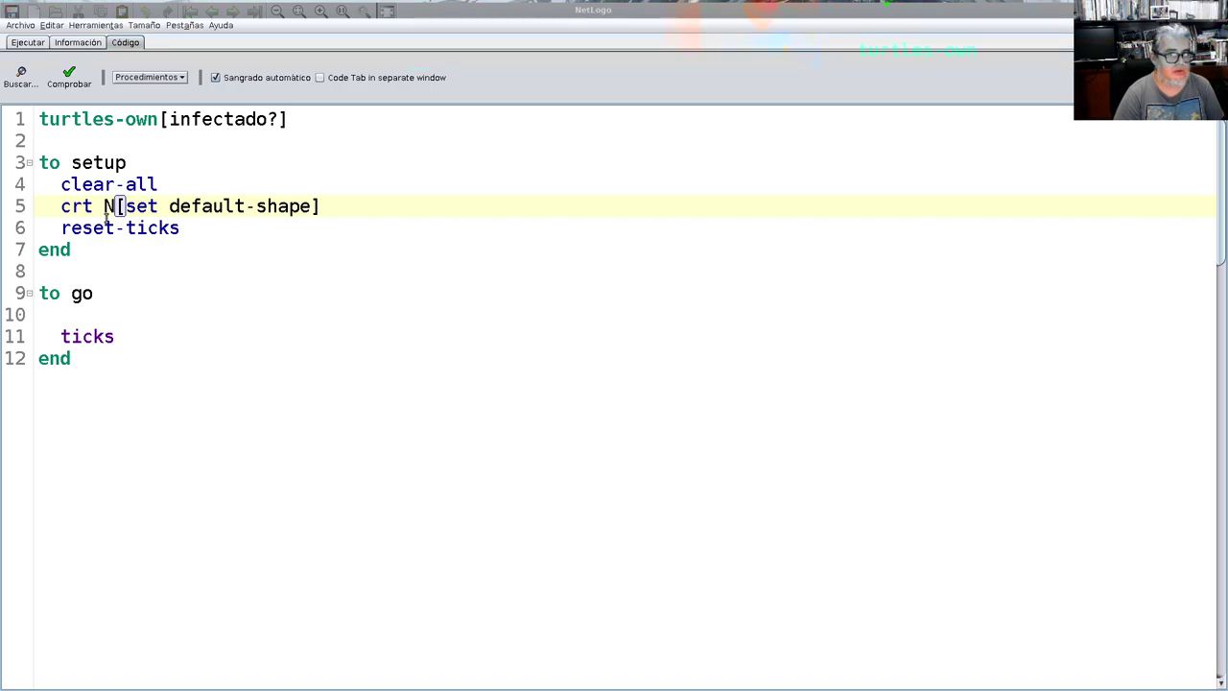
key("Left")
key("Left")
key("Left")
key("Left")
key("Left")
key("Left")
key("BackSpace")
type("-")
key("Right")
key("Right")
key("Right")
key("Right")
key("Right")
key("Right")
type("circle\"")
key("Left")
key("Left")
key("Left")
key("Left")
key("Left")
key("Left")
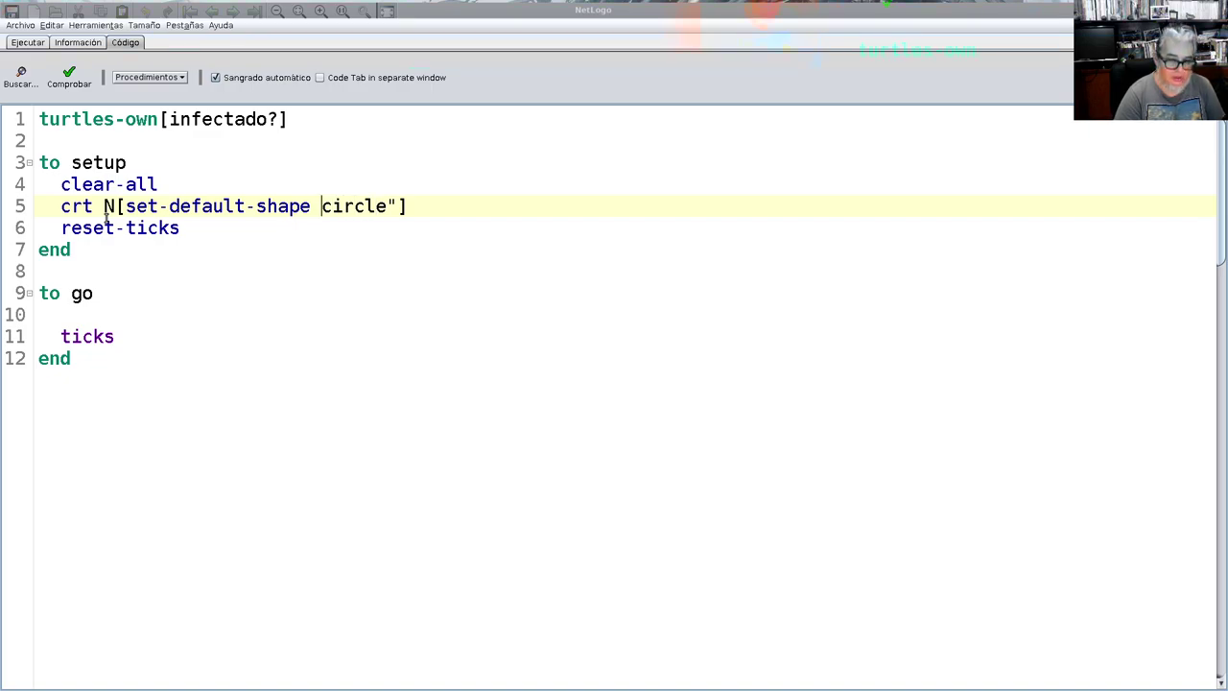
type("\"")
key("Right")
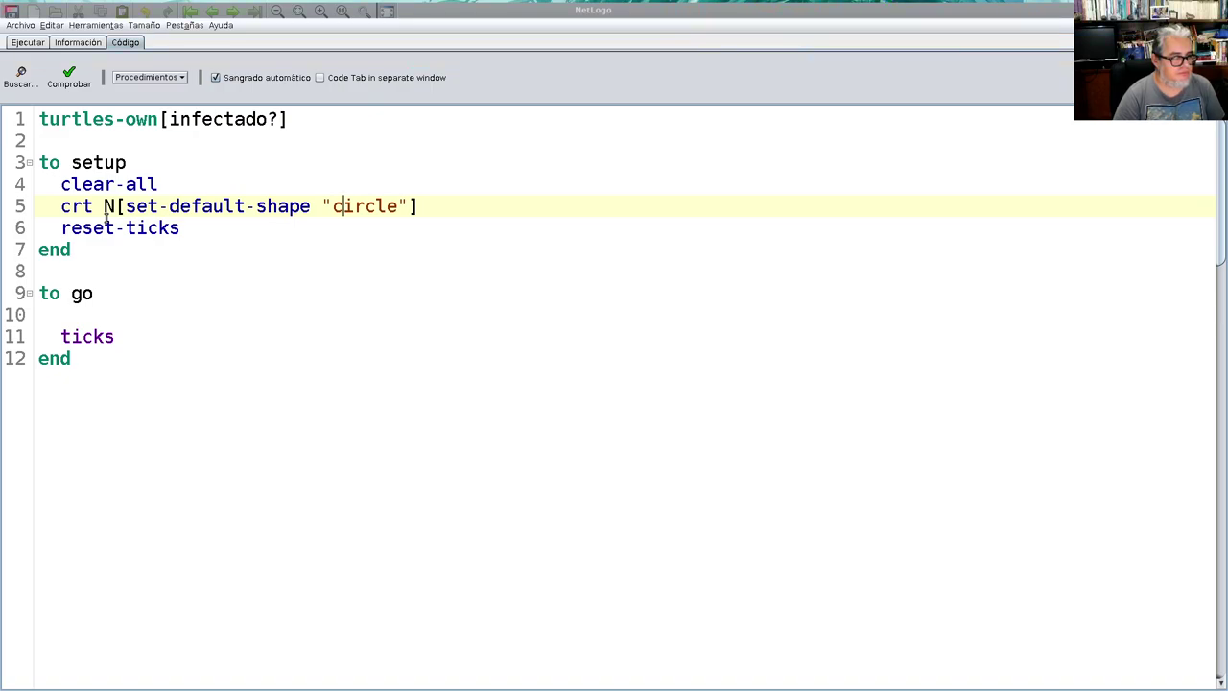
key("Right")
key("Right")
key("Right")
key("Right")
key("Right")
key("Right")
Step: Add set infectado? false inside the crt block
type("set")
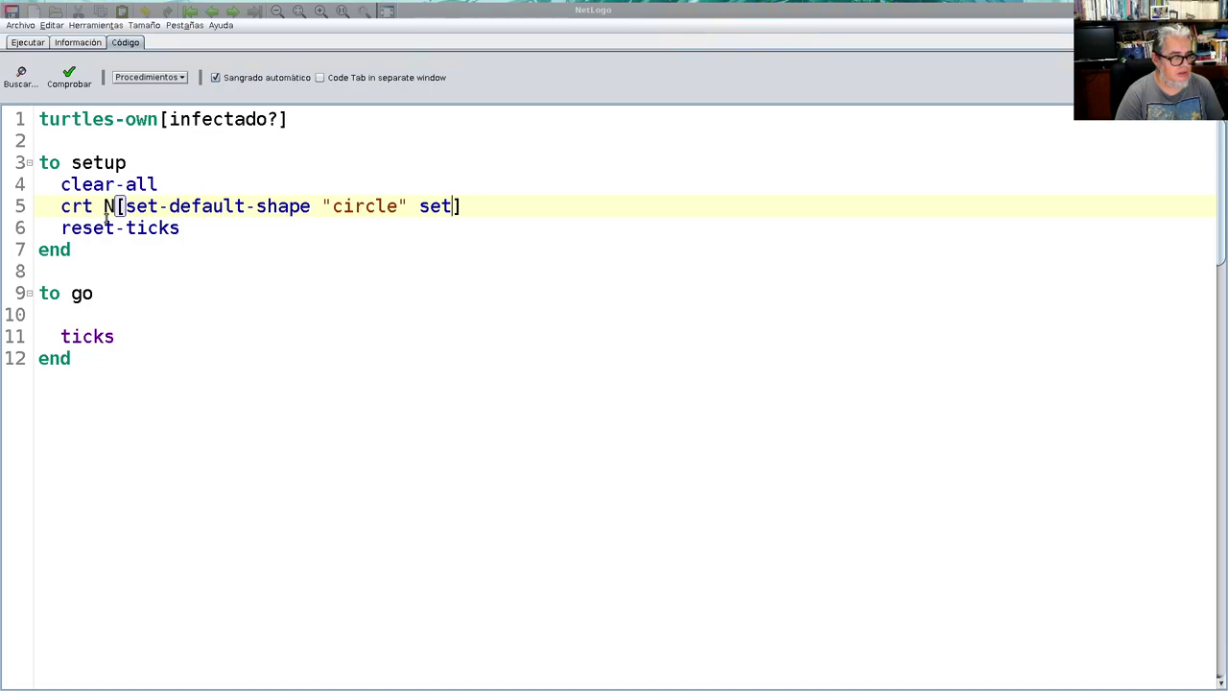
type(" infected")
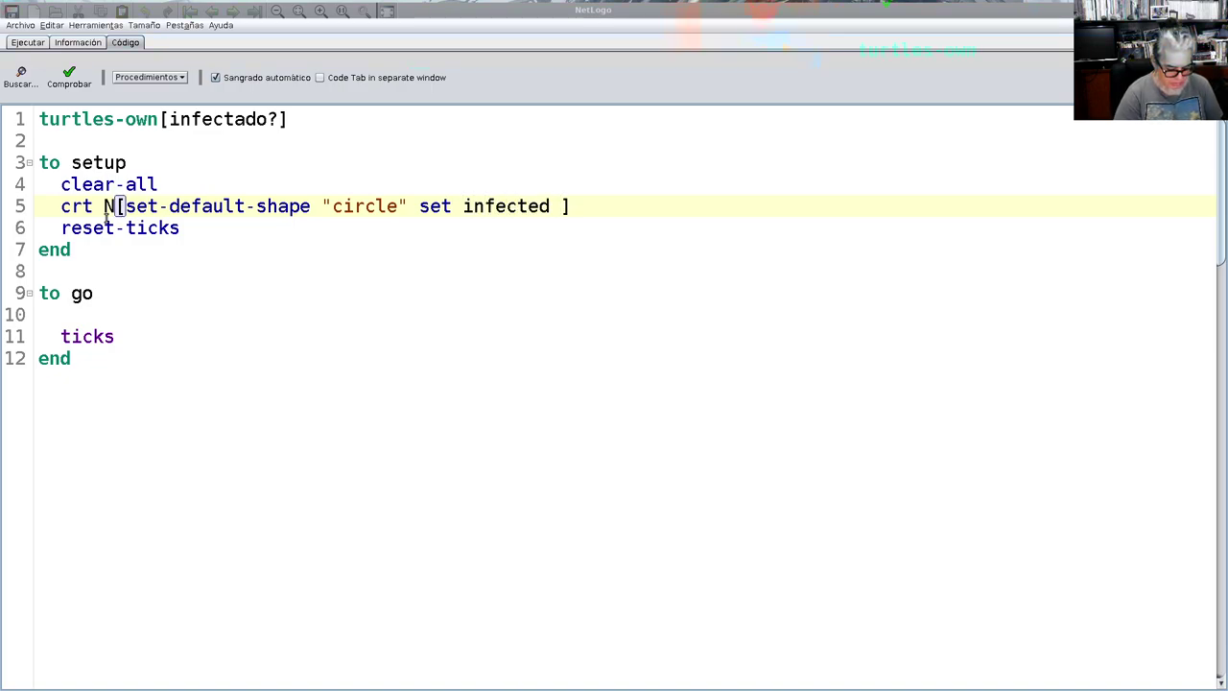
key("BackSpace")
key("BackSpace")
key("BackSpace")
type("ado? false")
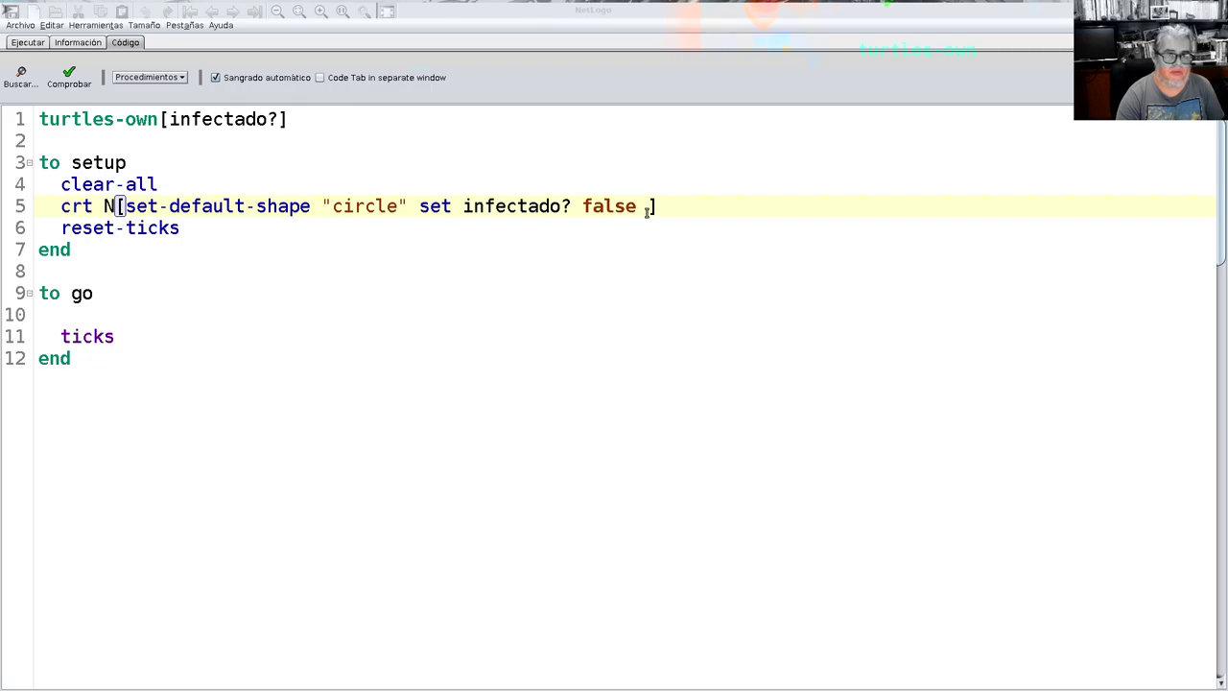
Step: Insert 'turtles' on line 5 and re-check the code for errors
left_click(658, 248)
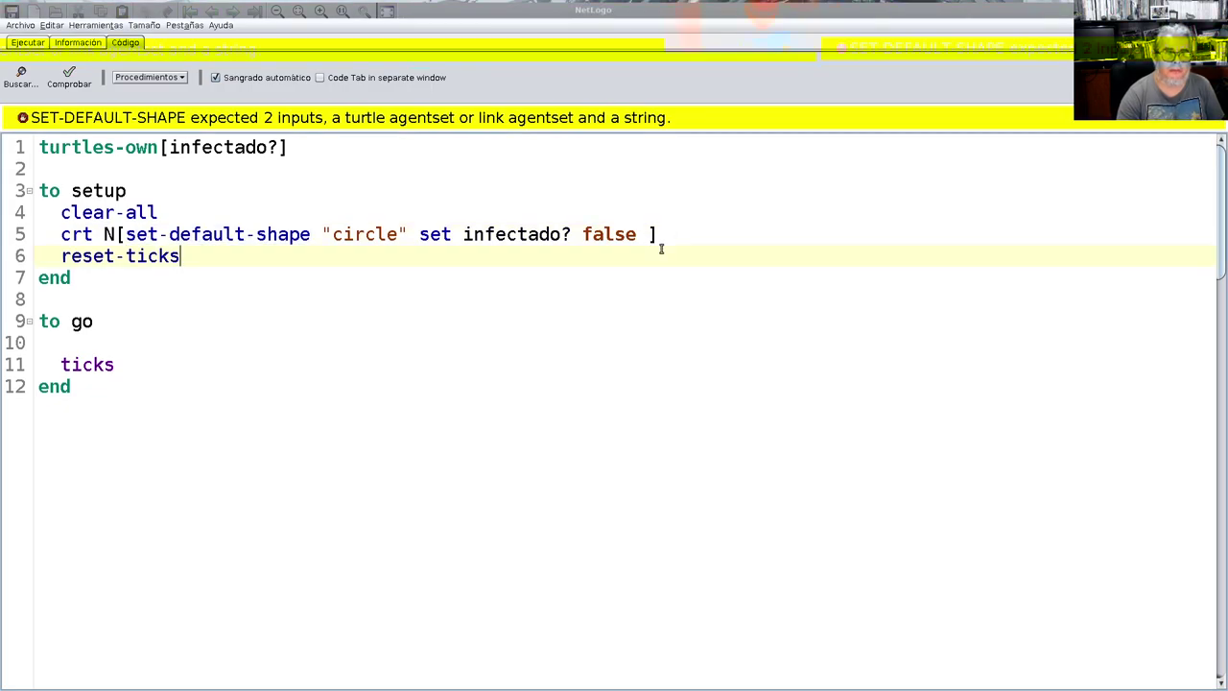
left_click(653, 240)
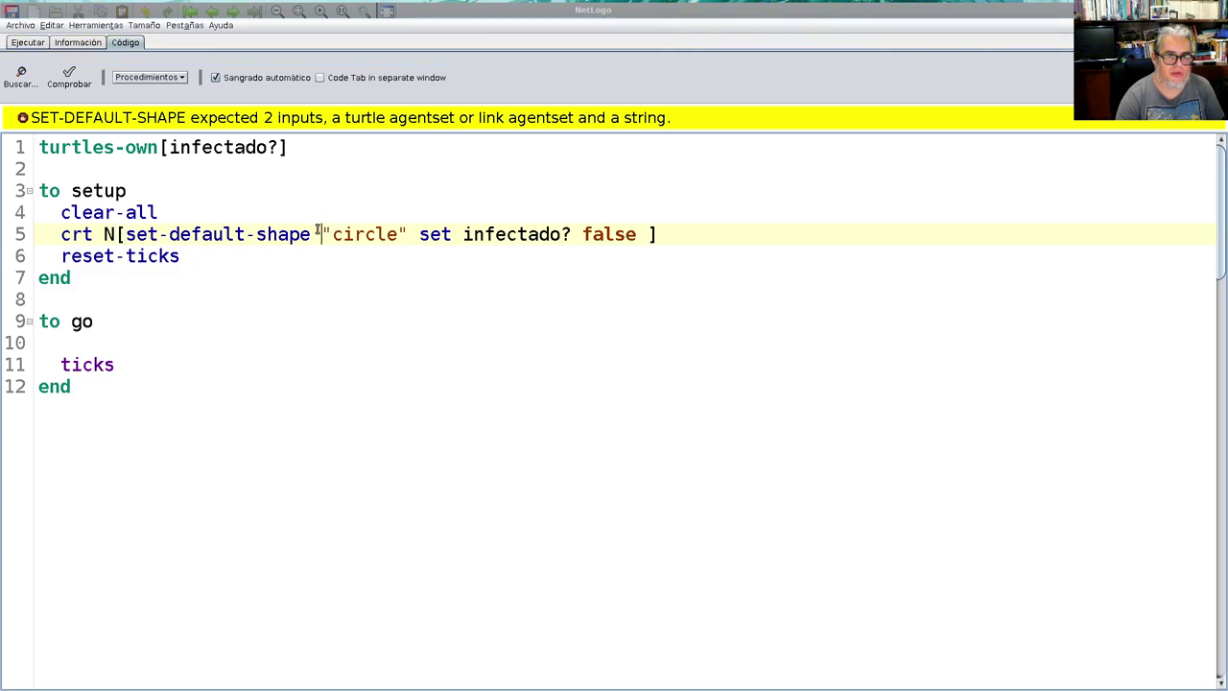
type("turtles")
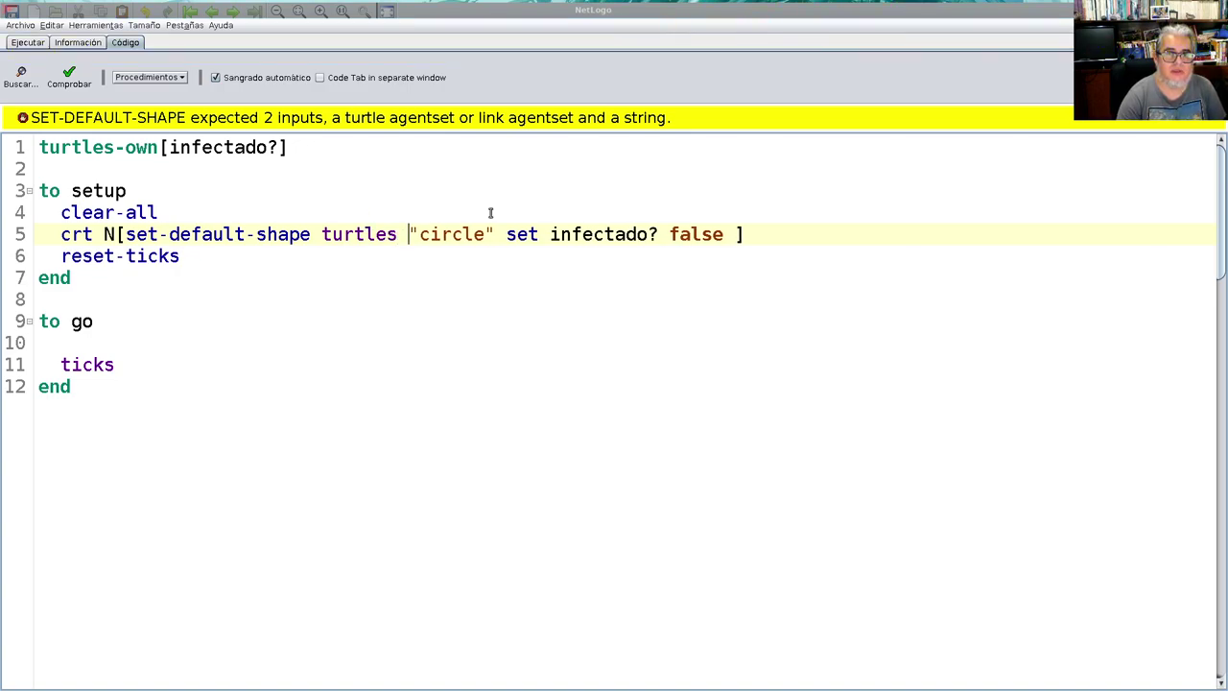
left_click(69, 77)
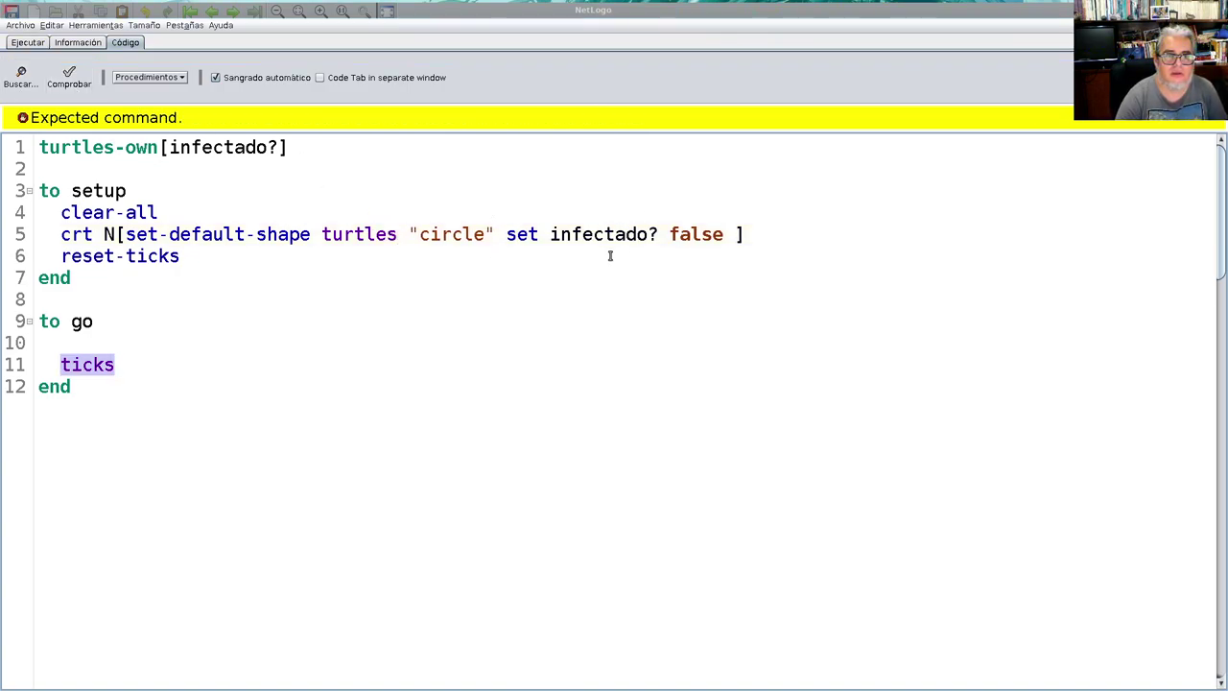
Step: Move the cursor through the code to the end of the go procedure
left_click(83, 346)
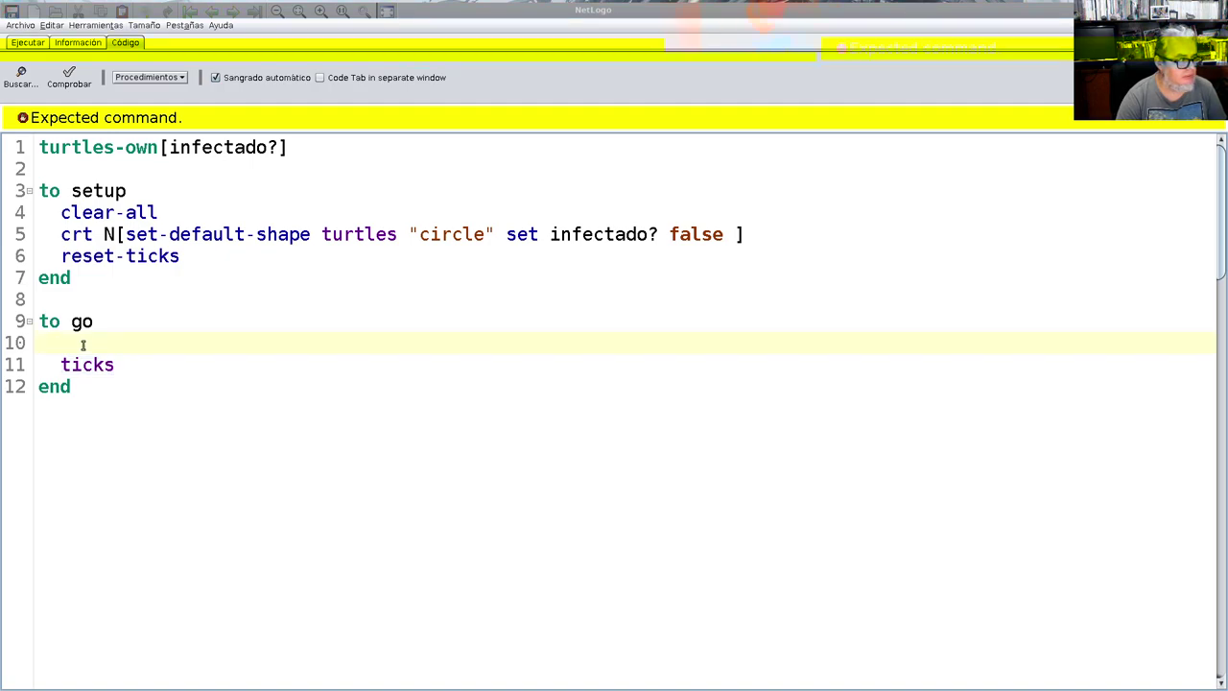
left_click(737, 234)
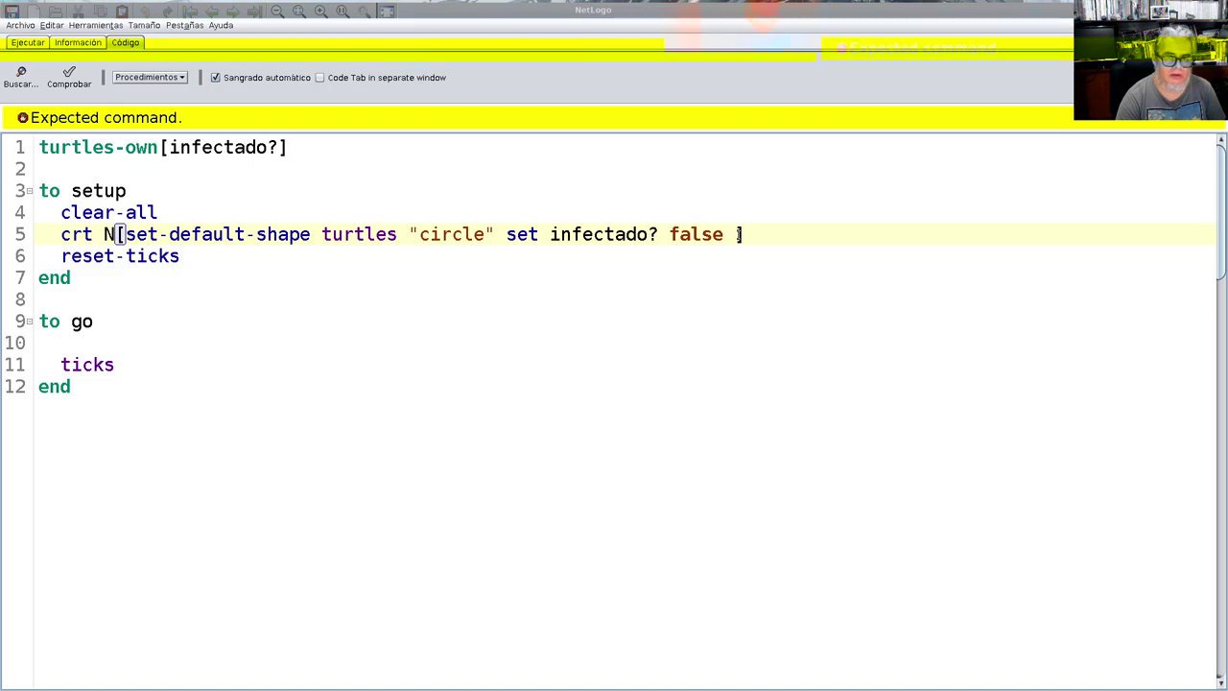
left_click(730, 234)
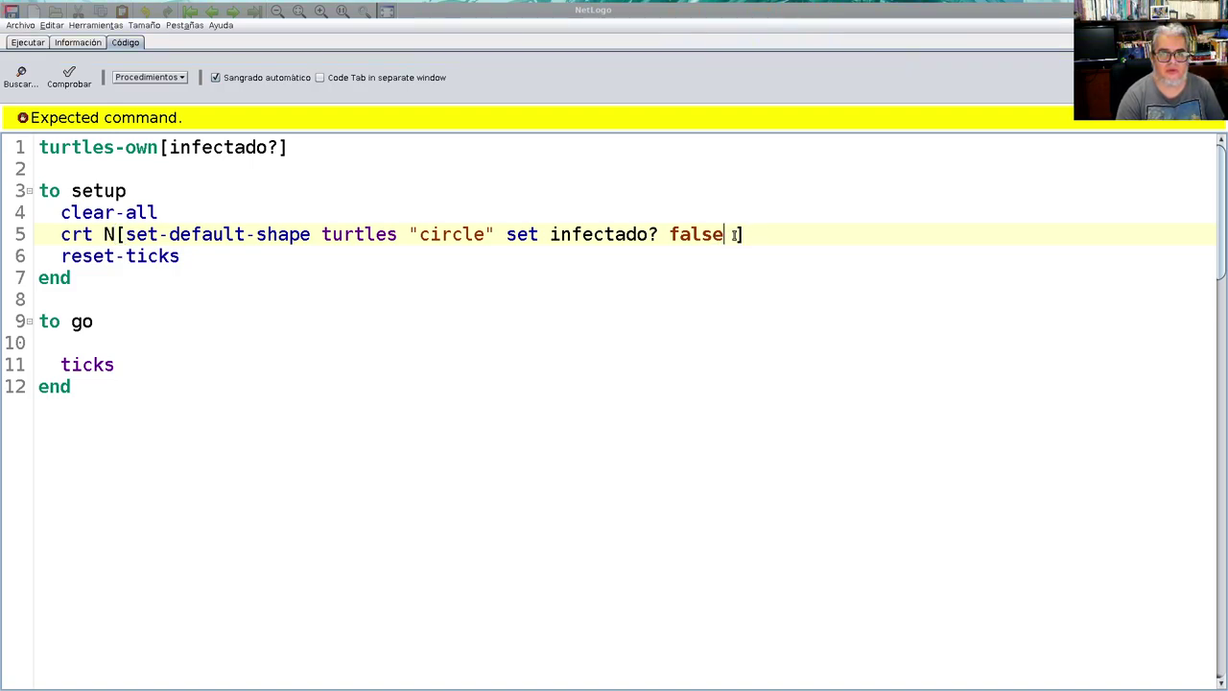
left_click(112, 412)
Step: Add an empty 'to forma-red … end' procedure below go
key("Return")
key("Return")
type("to")
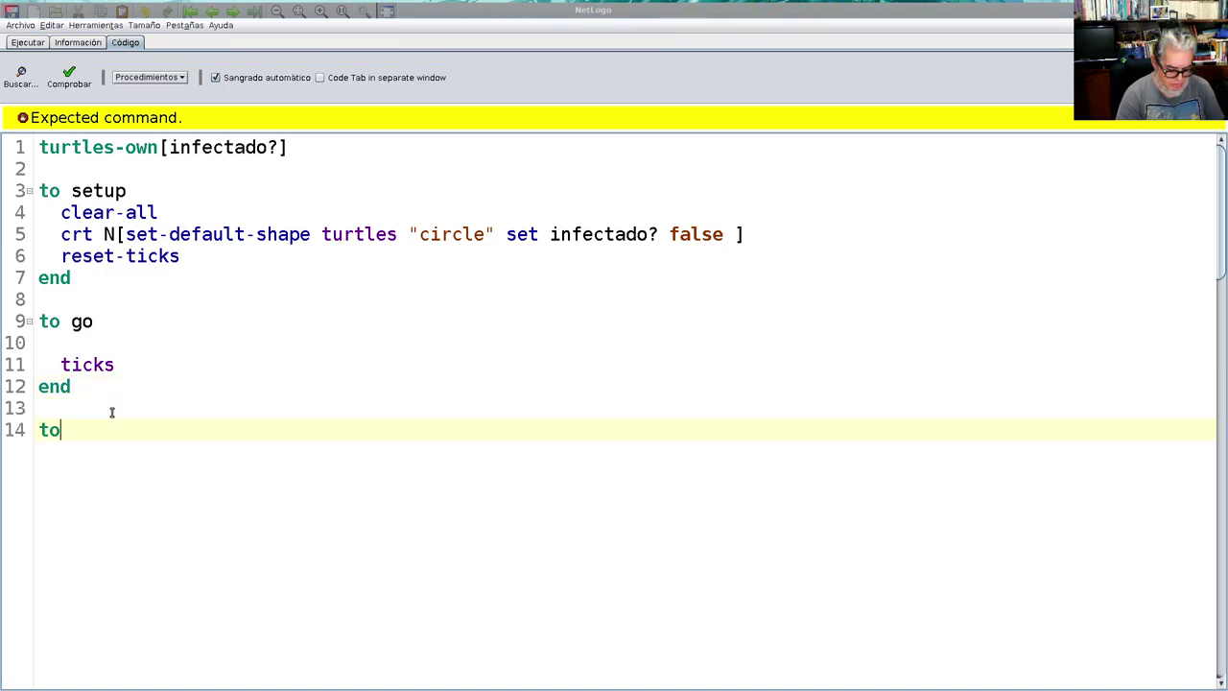
type(" forma")
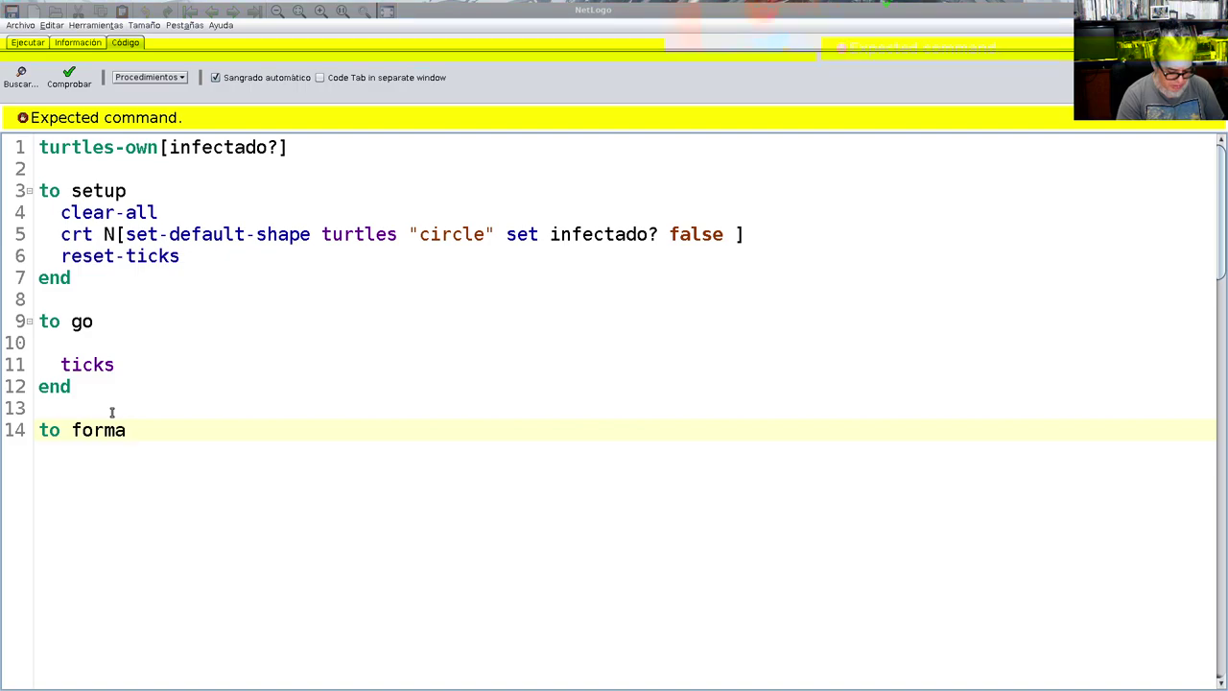
type("-red")
key("Return")
key("Return")
type("end")
Step: Call forma-red inside the turtle-creation block on line 5
key("Up")
key("Up")
key("Up")
key("End")
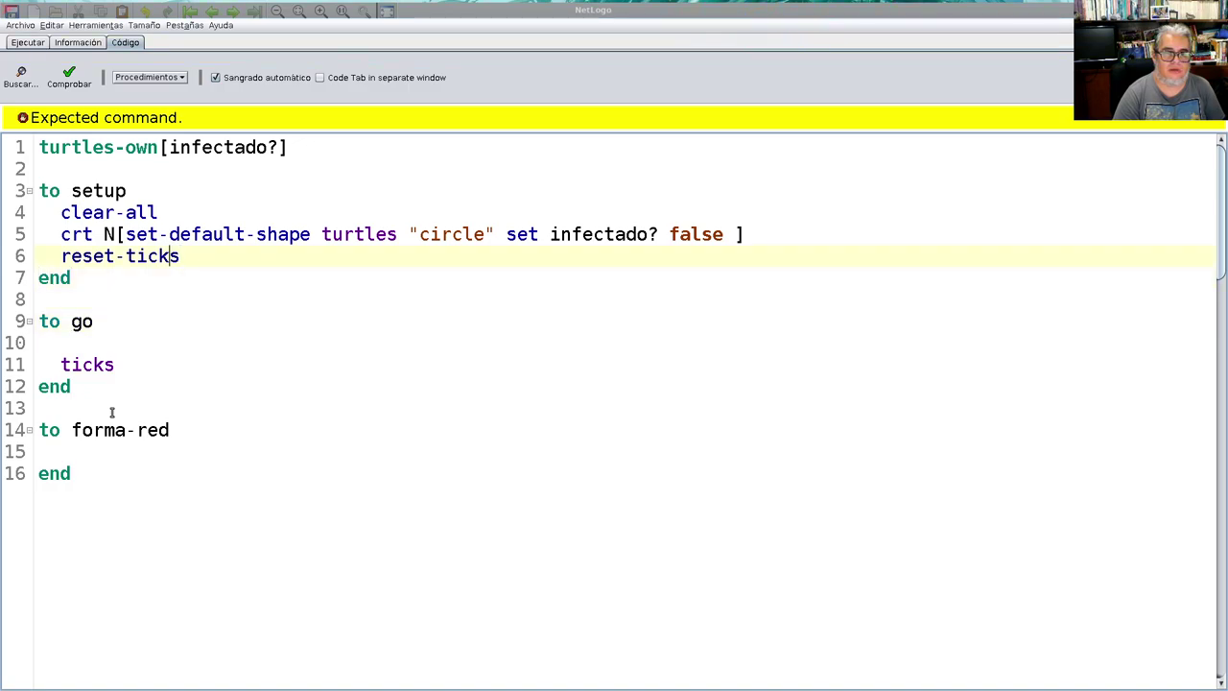
key("Left")
key("Left")
key("Left")
key("Right")
key("Right")
key("Right")
key("Right")
key("Right")
key("Right")
key("Right")
key("Right")
key("Right")
key("Right")
key("Right")
key("Right")
key("Right")
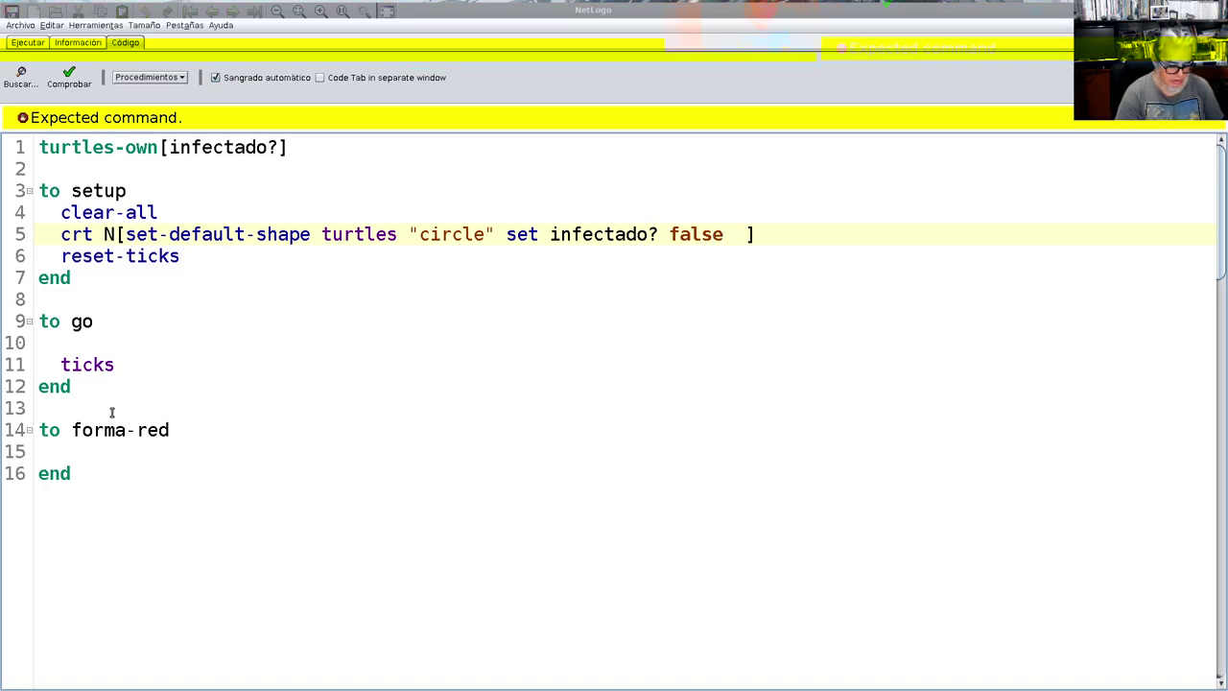
type("forma-red")
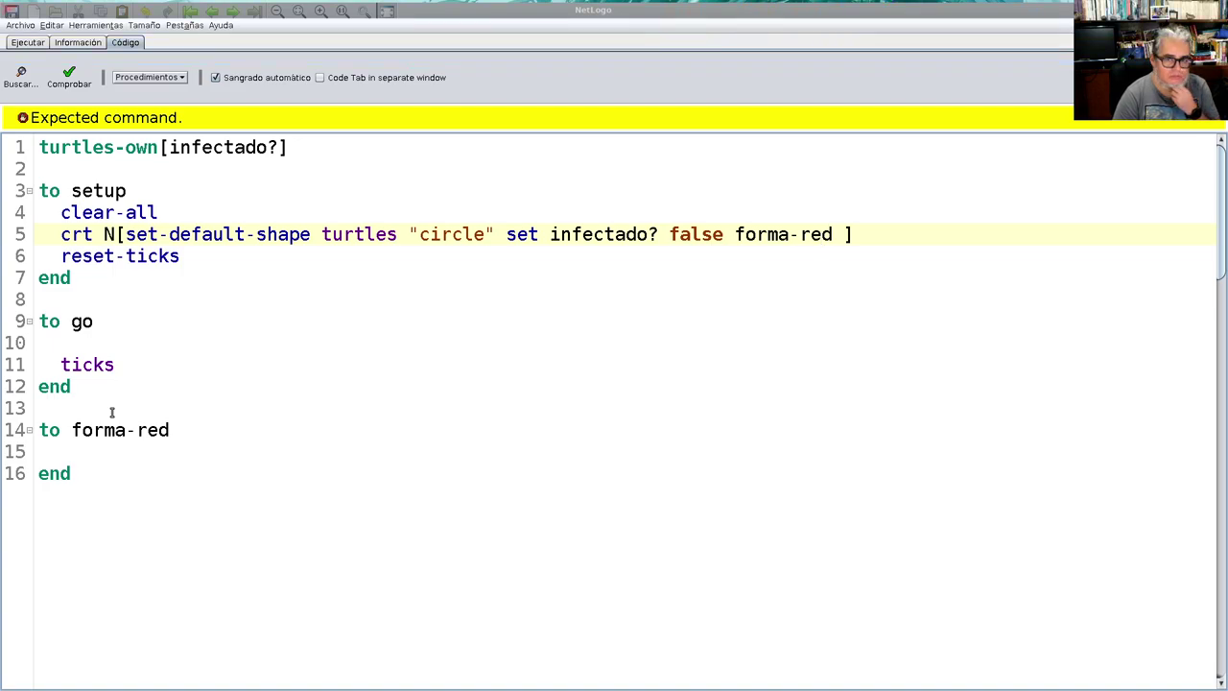
Step: Insert setxy before set infectado? false on line 5
key("Left")
key("Left")
key("Left")
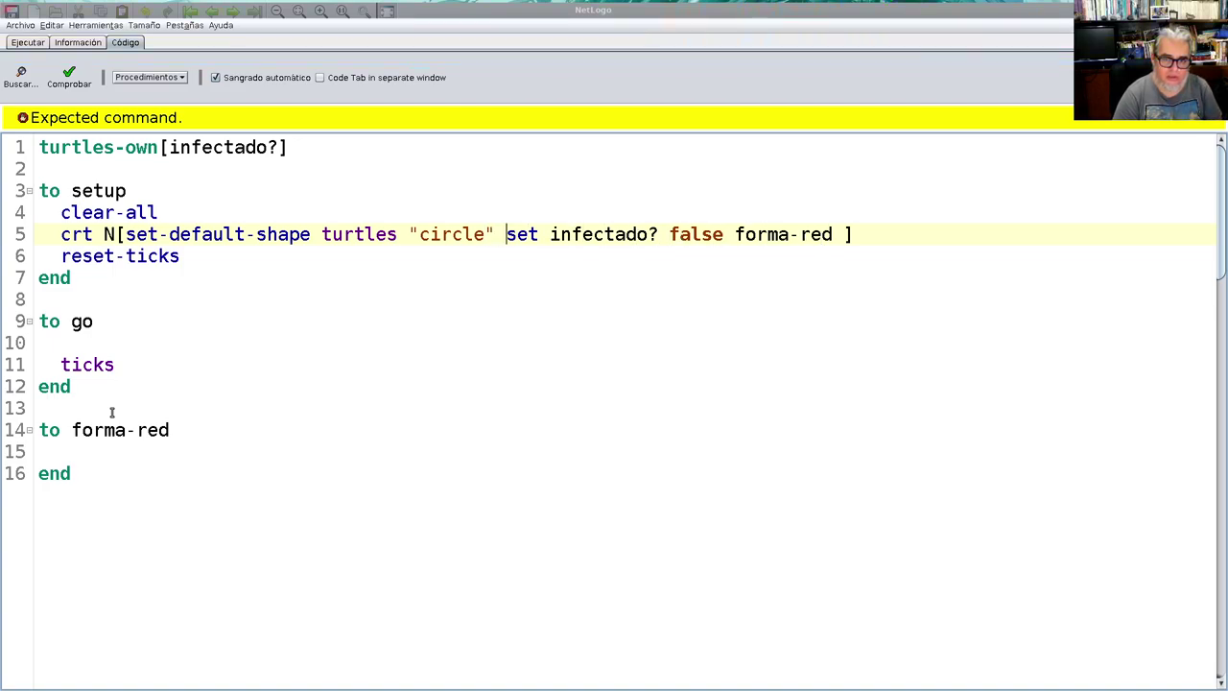
type("set")
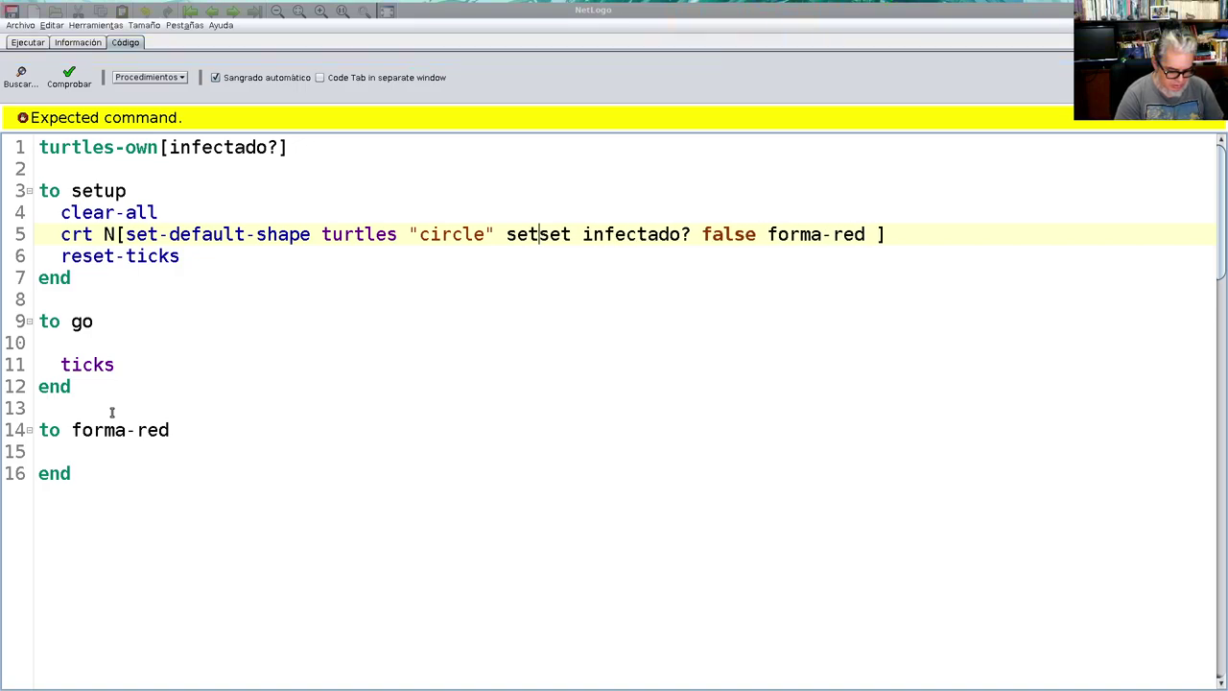
type("xy")
key("BackSpace")
key("BackSpace")
type("-xy")
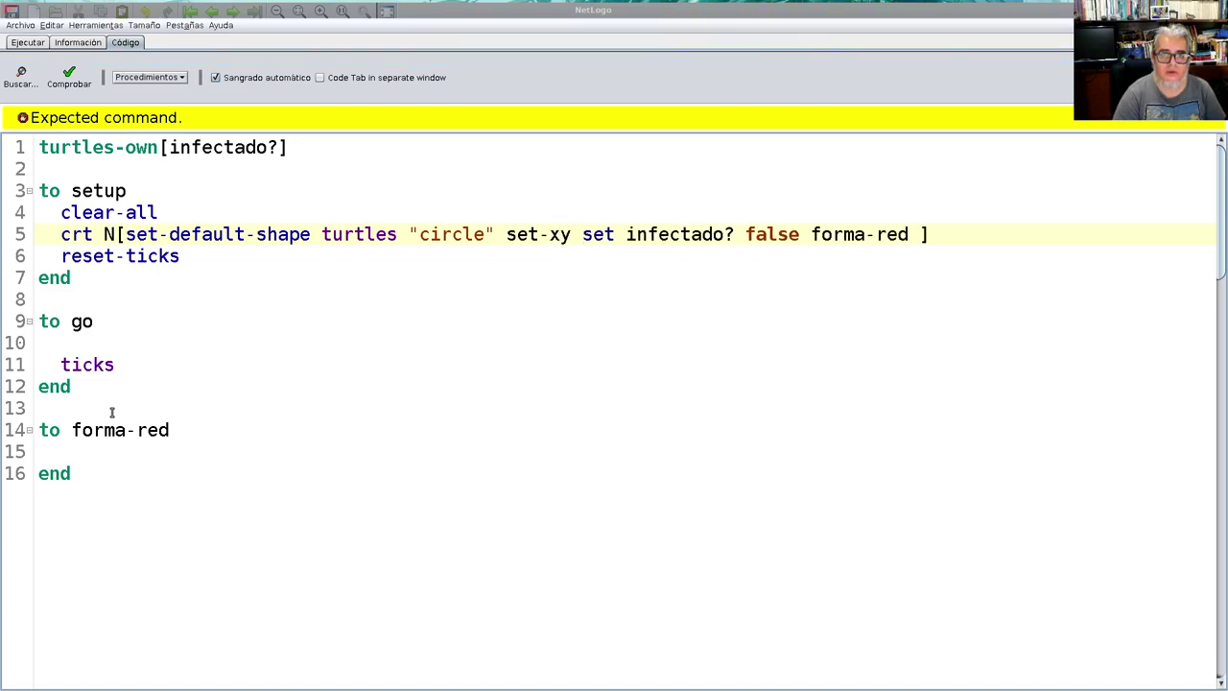
key("Left")
key("Left")
key("Left")
key("Right")
key("Left")
key("Left")
key("BackSpace")
key("Right")
key("Right")
Step: Give setxy the arguments random-xcor random-ycor
type("randomxcor")
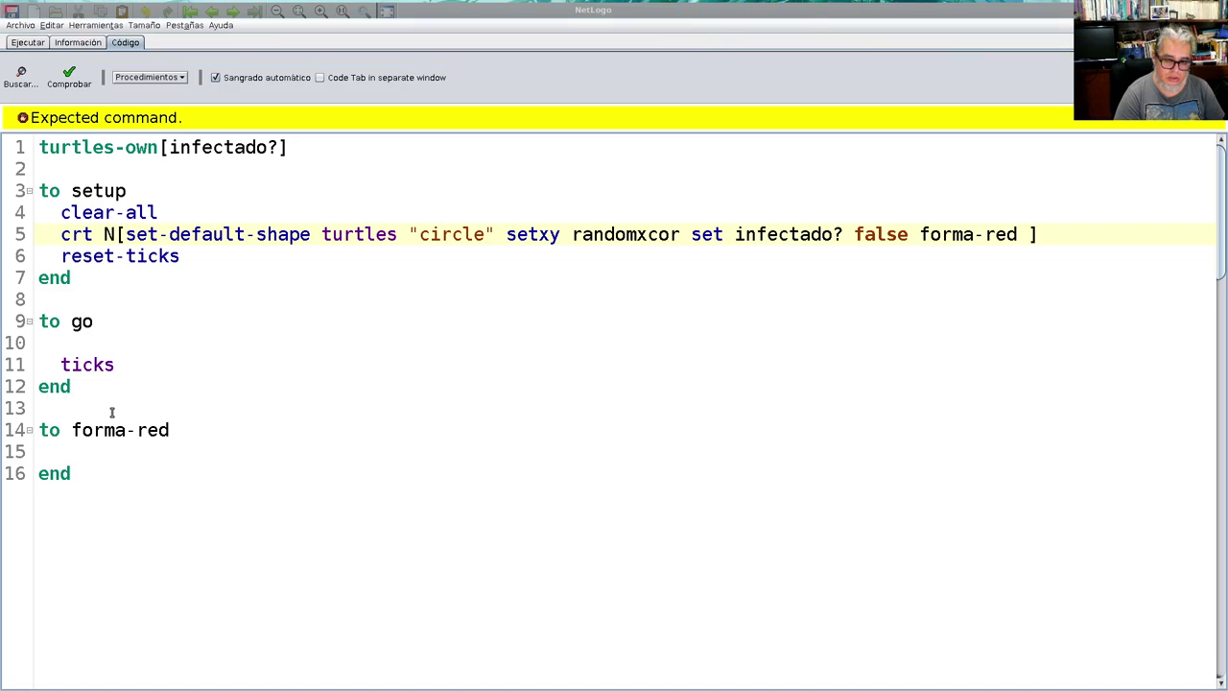
key("Left")
key("Left")
key("Left")
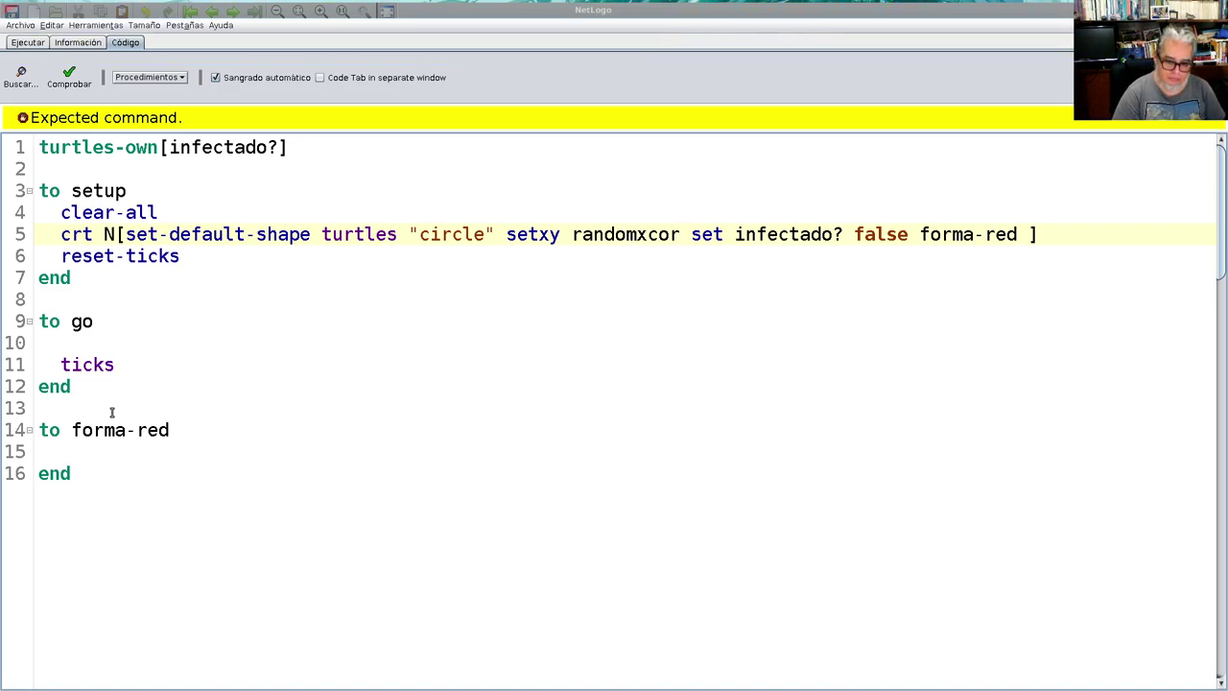
type("-")
key("Right")
type("random-ycor")
key("Down")
key("Down")
key("Down")
key("Down")
key("Down")
key("Down")
key("Down")
key("Down")
key("Down")
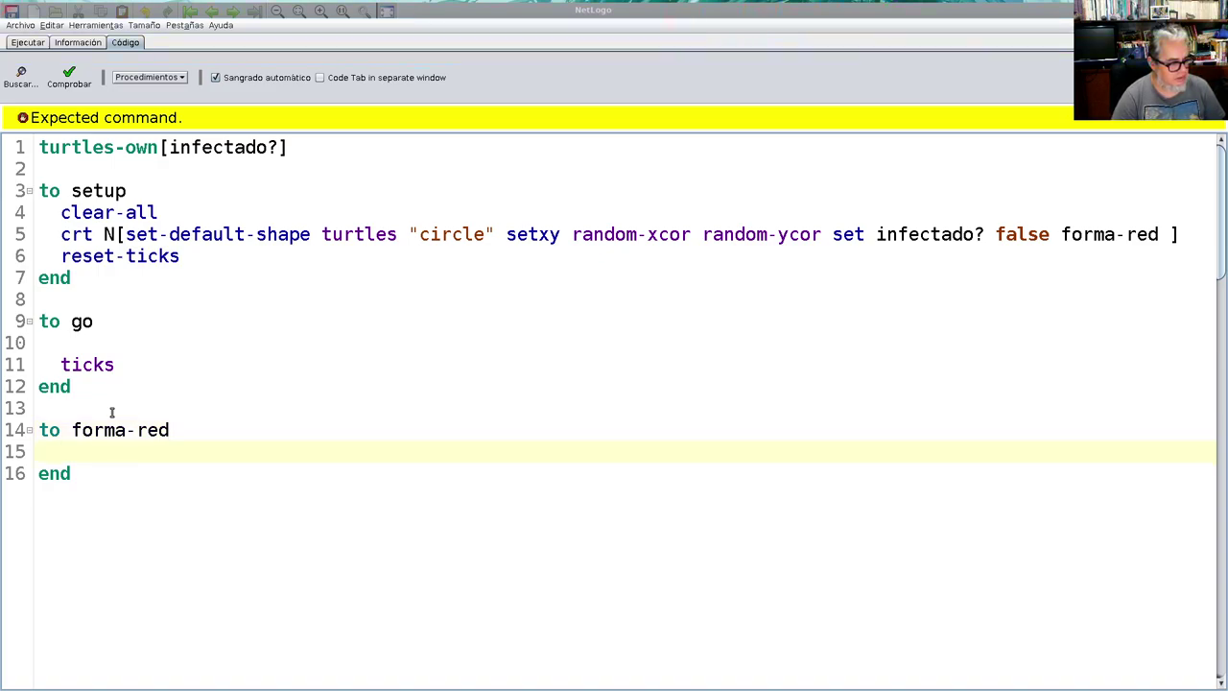
Step: In forma-red, repeat grado * count turtles / 2 times, linking a random turtle to another
type("repeat")
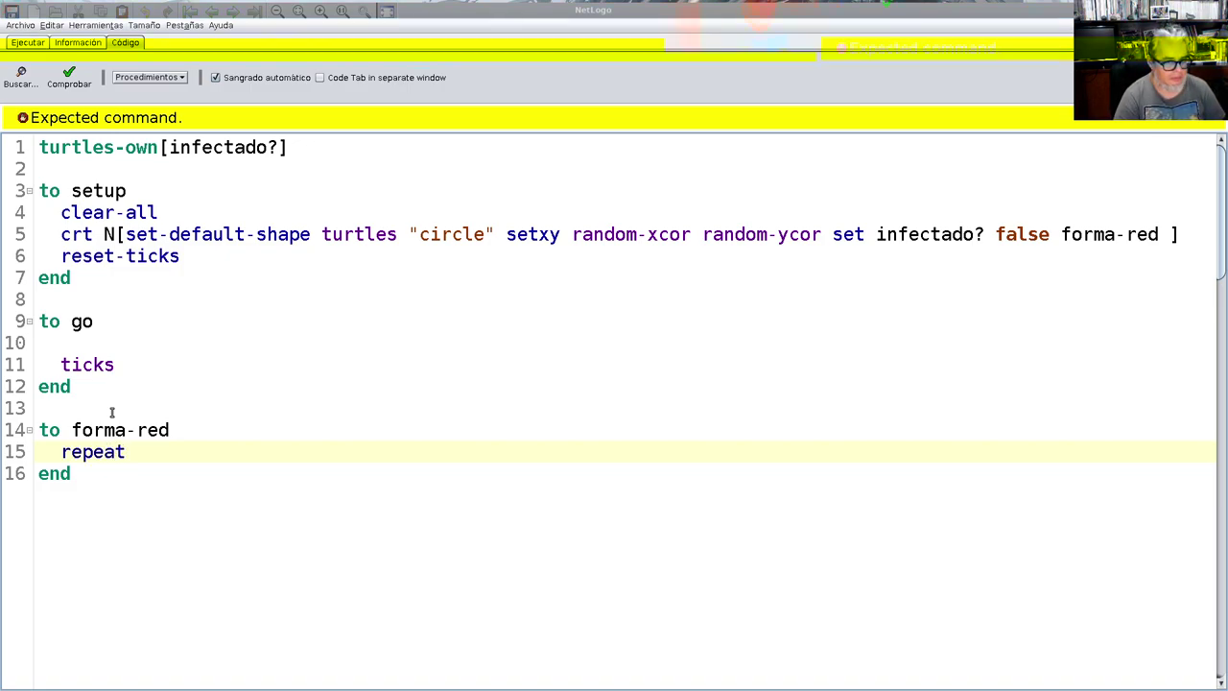
type(" gra")
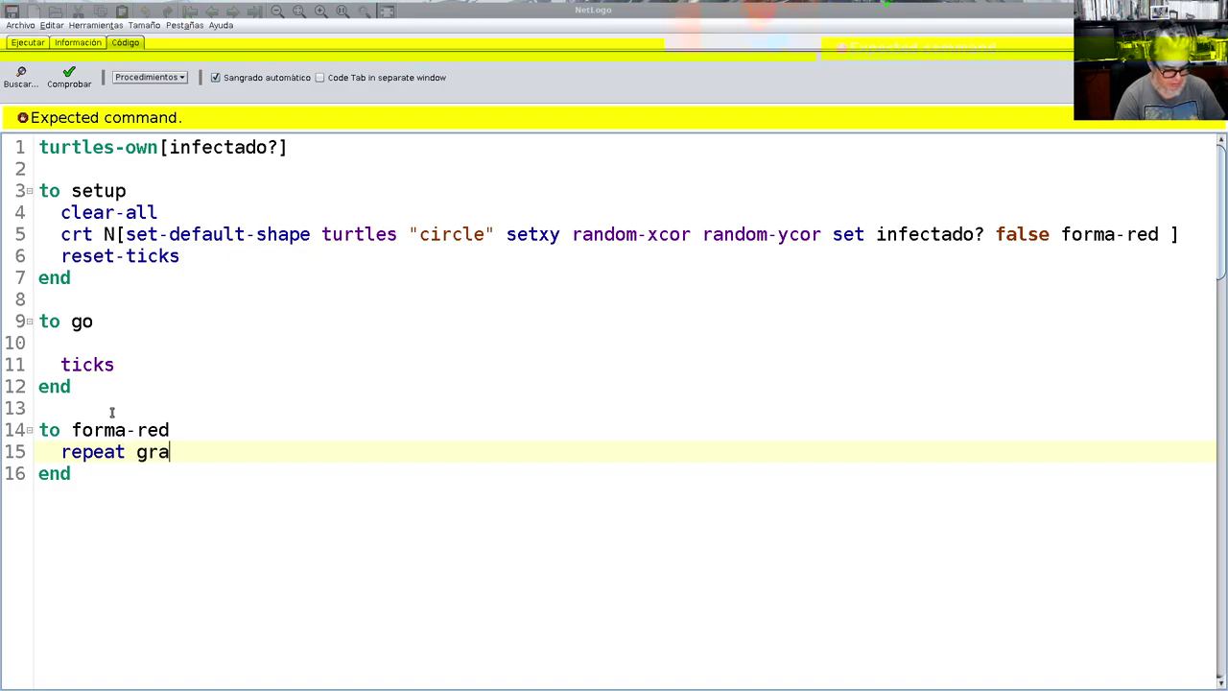
type("do")
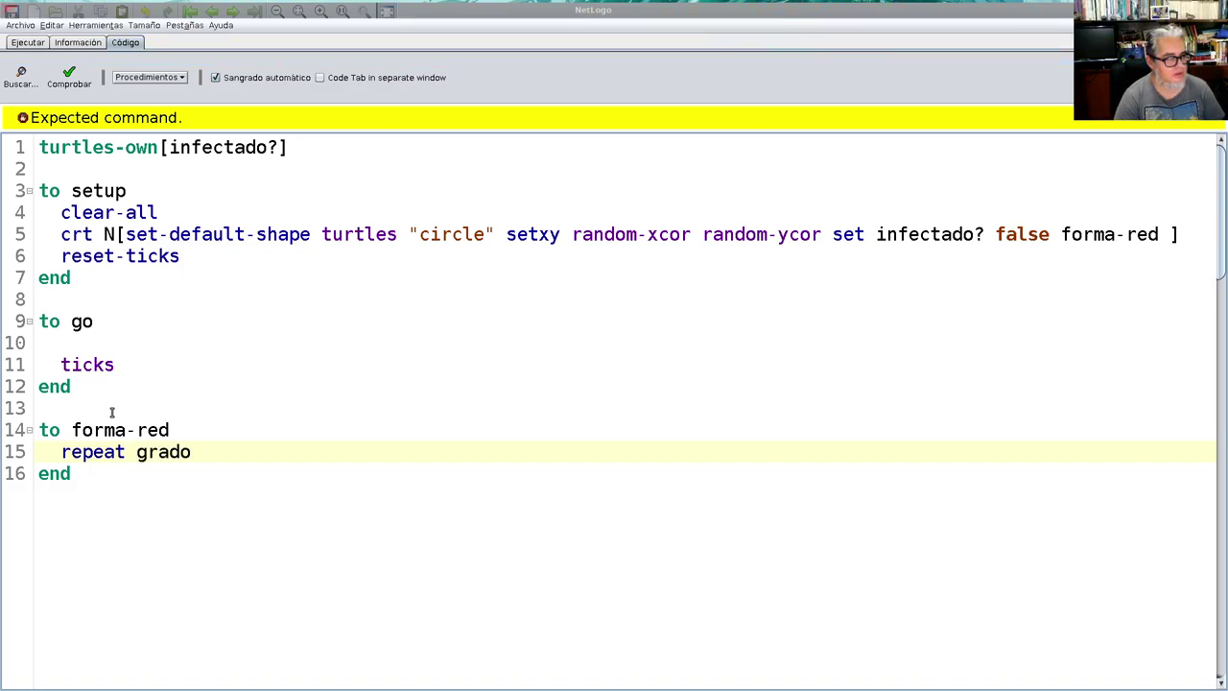
type(" * c")
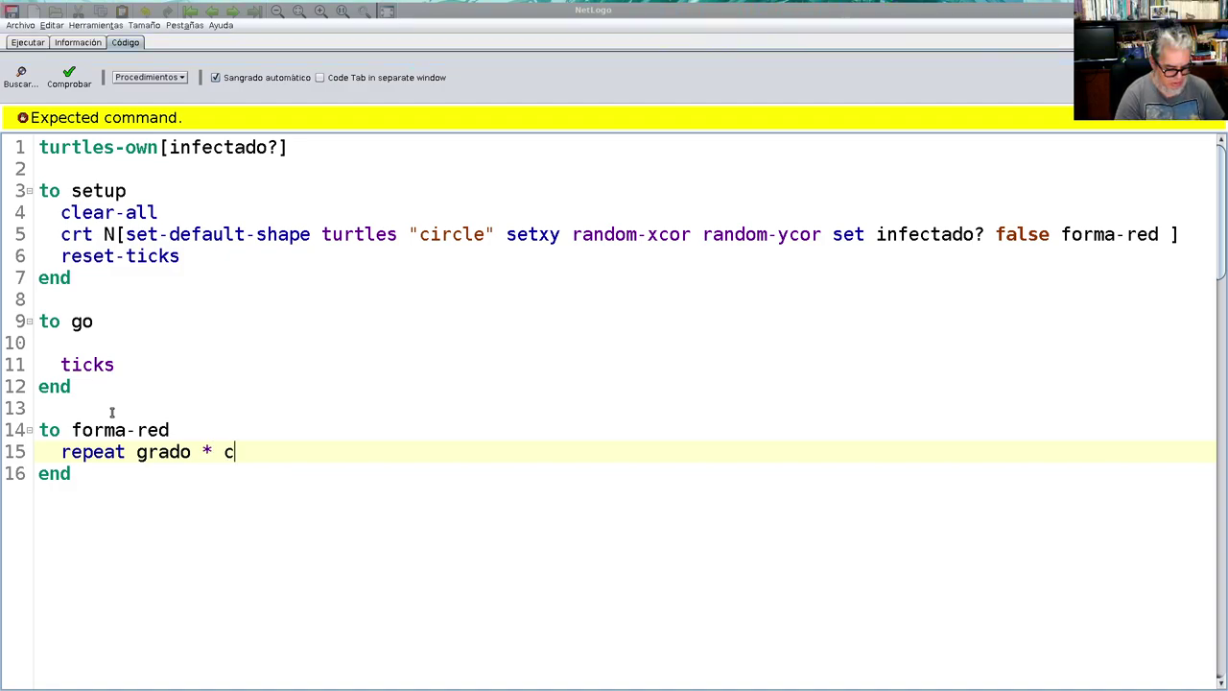
type("ount tu")
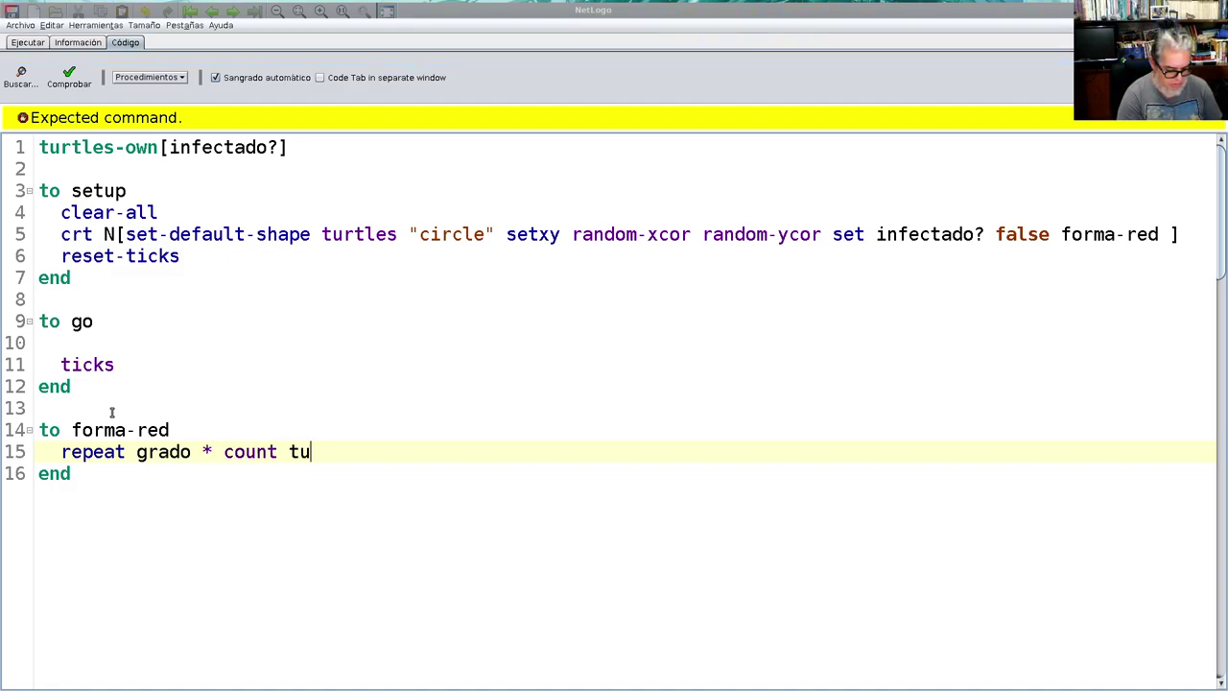
type("rtles")
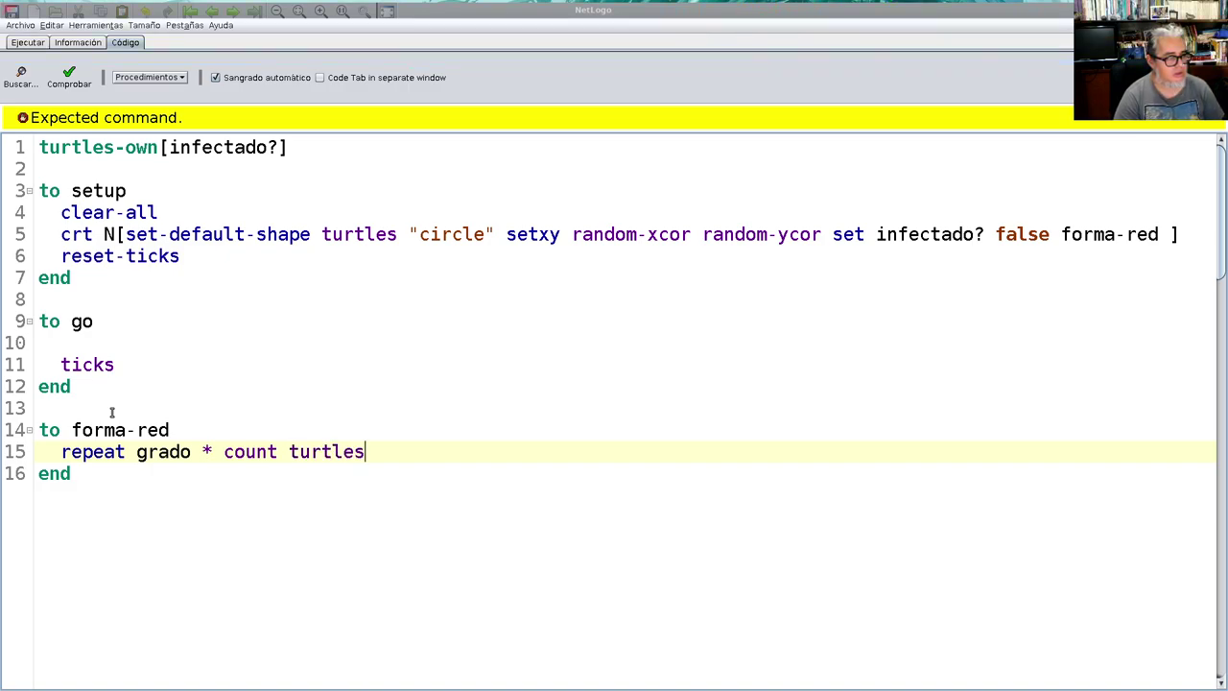
type(" /")
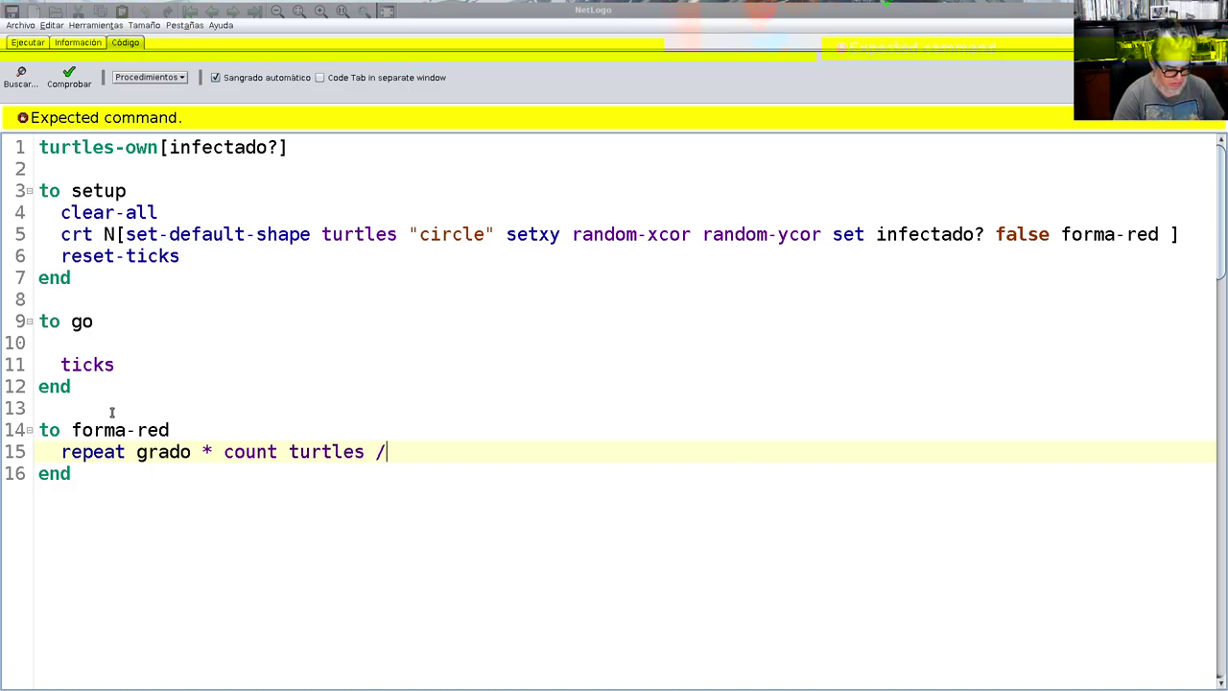
type(" 2")
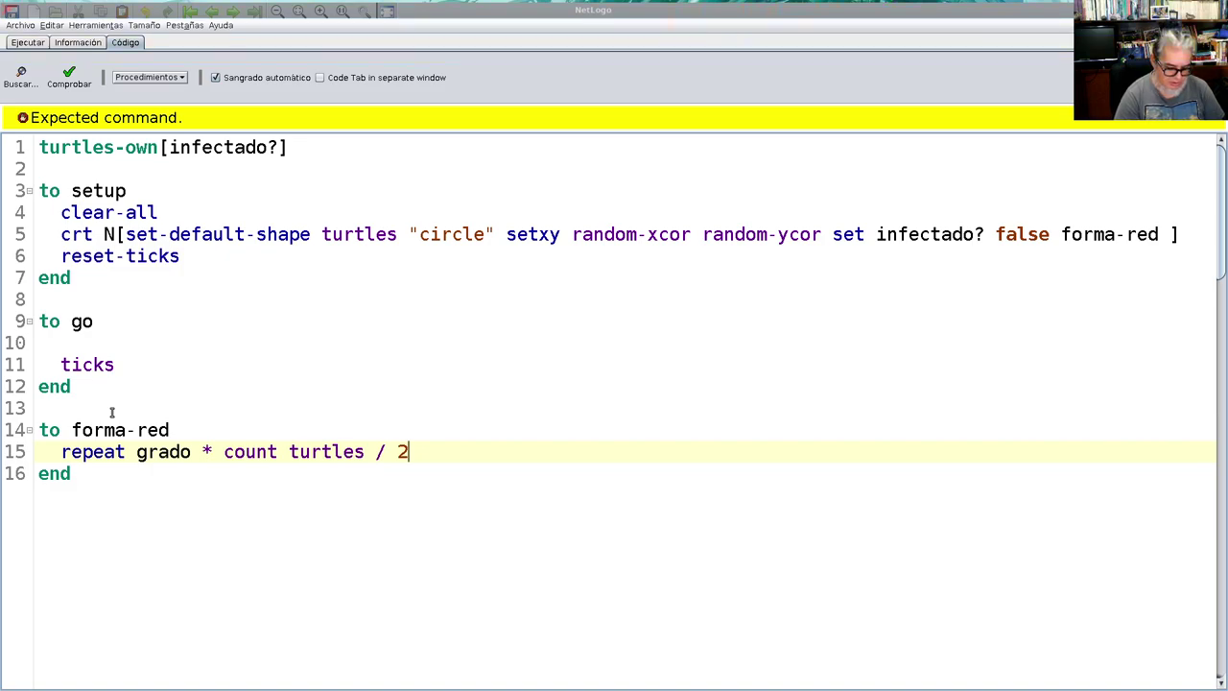
type("[]")
key("Left")
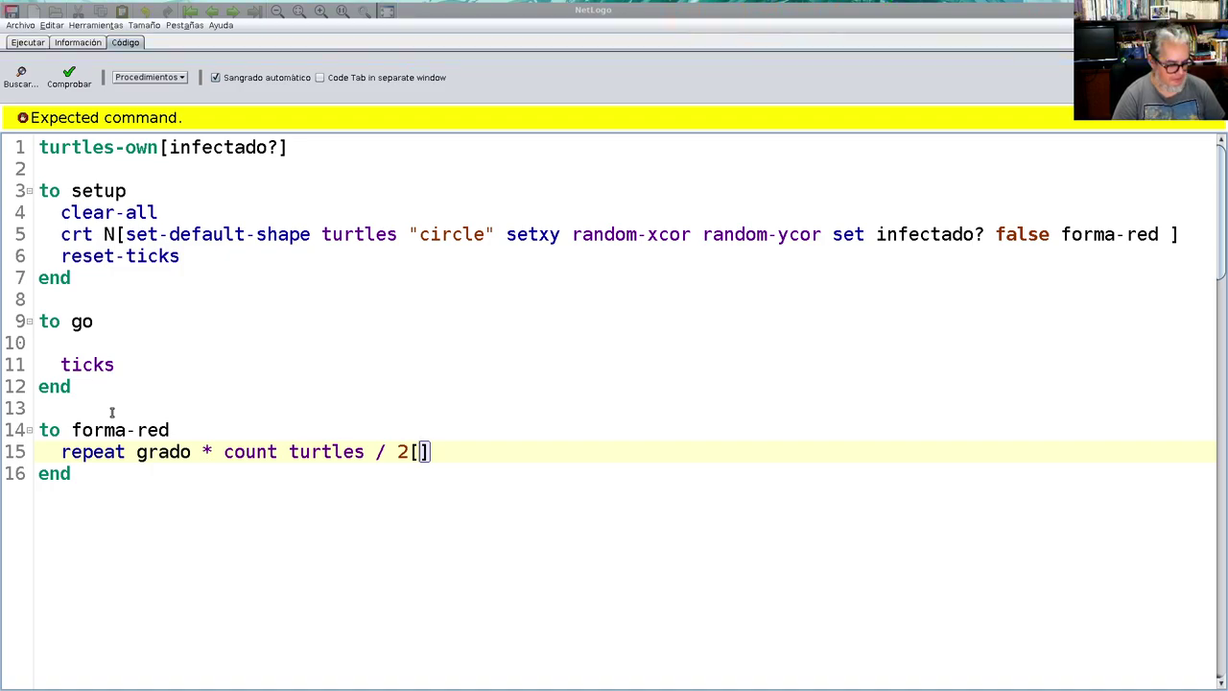
type("ask")
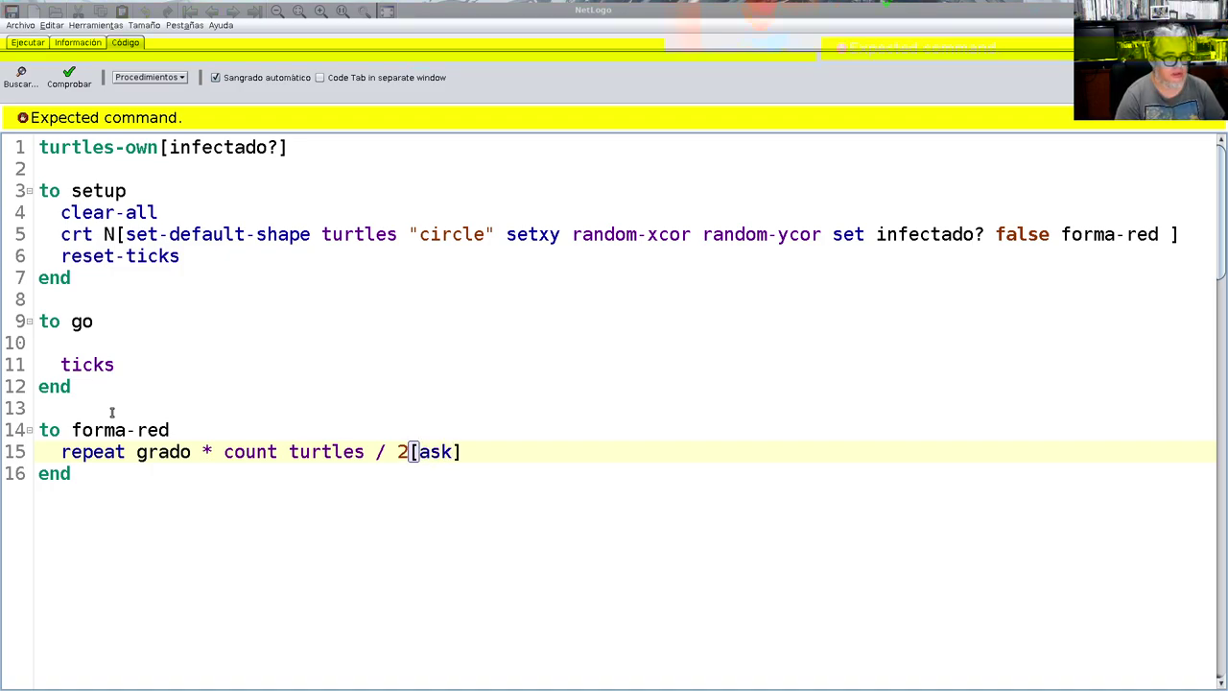
type(" one-of")
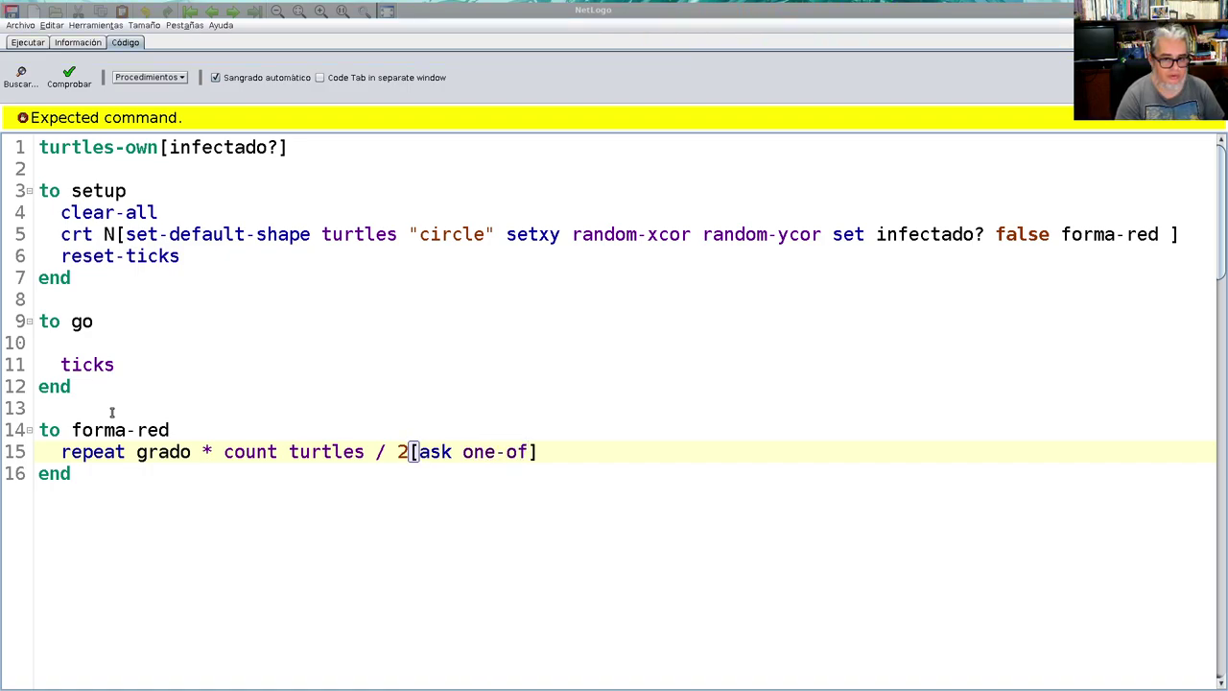
type("urtles")
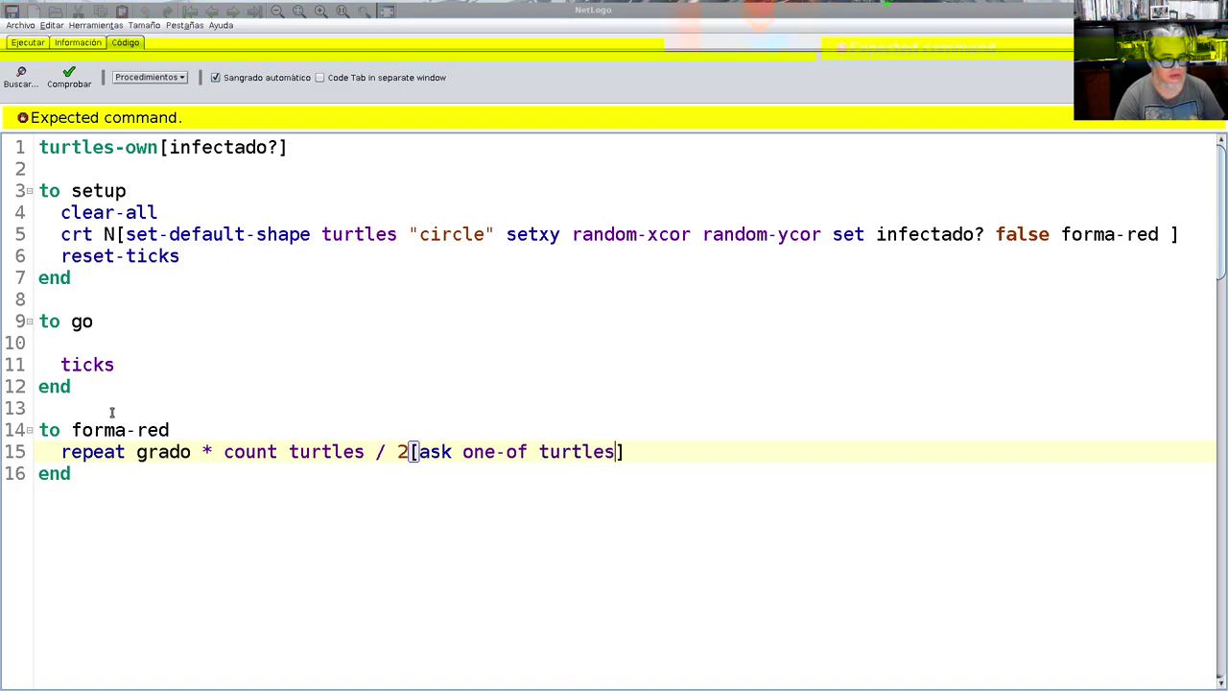
type(" []")
type("create")
type("-lin")
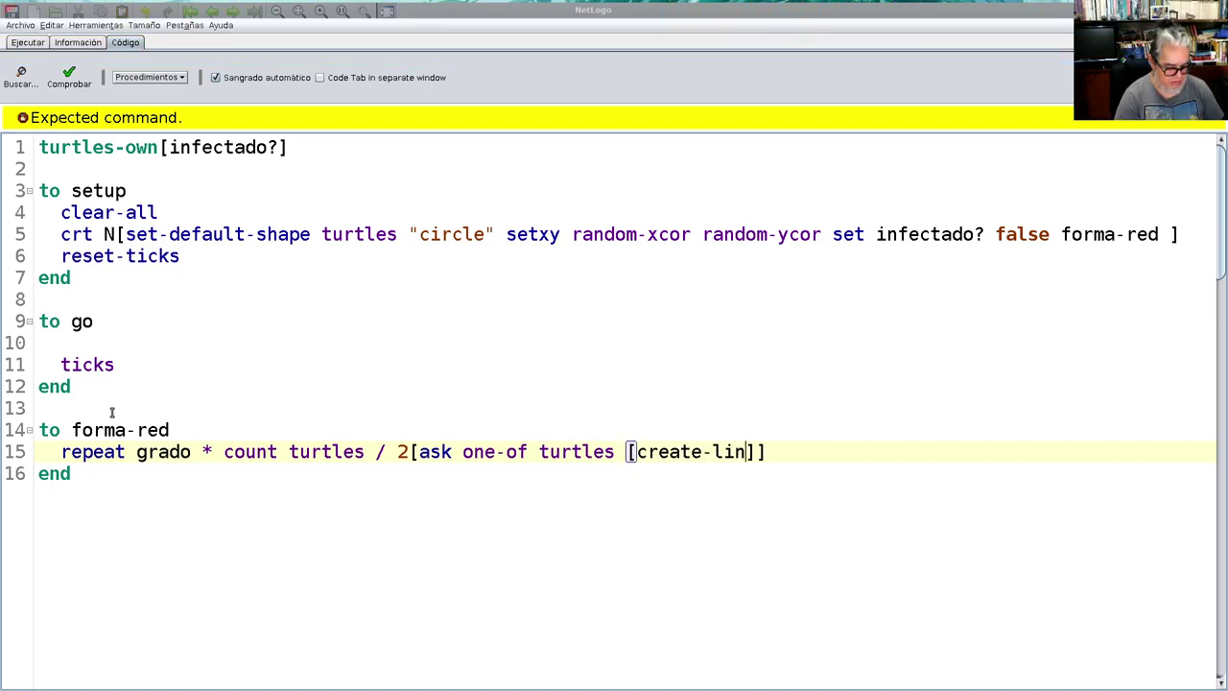
type("k-with")
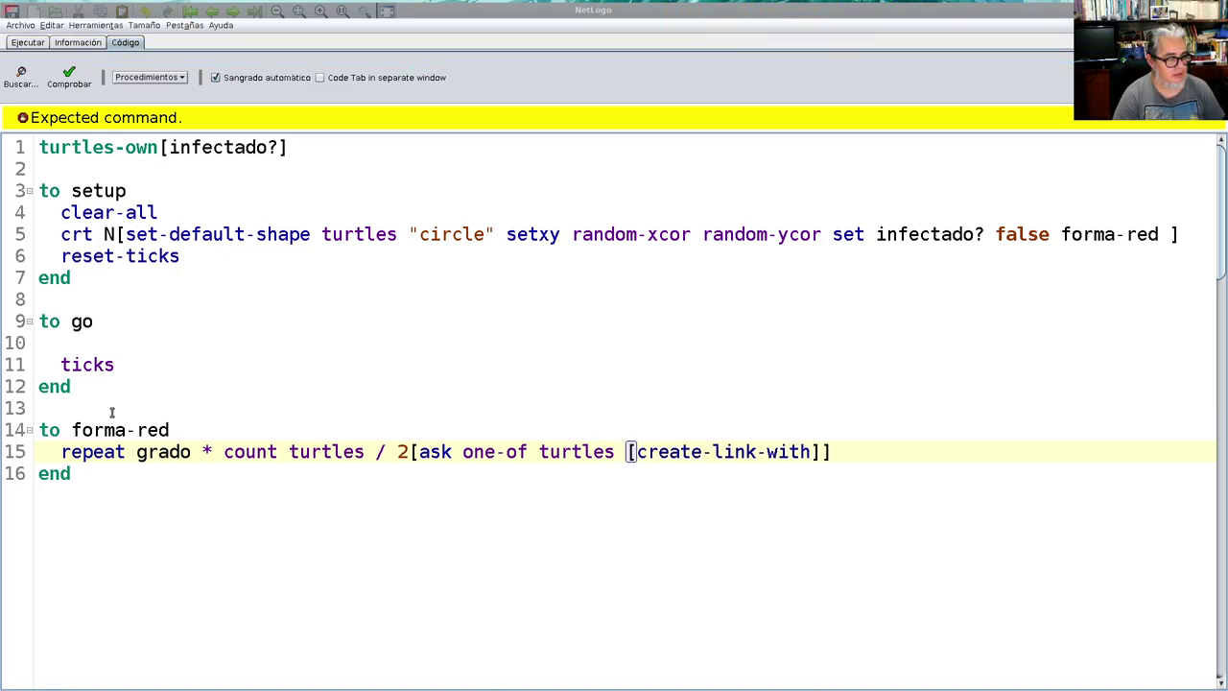
type(" one-of")
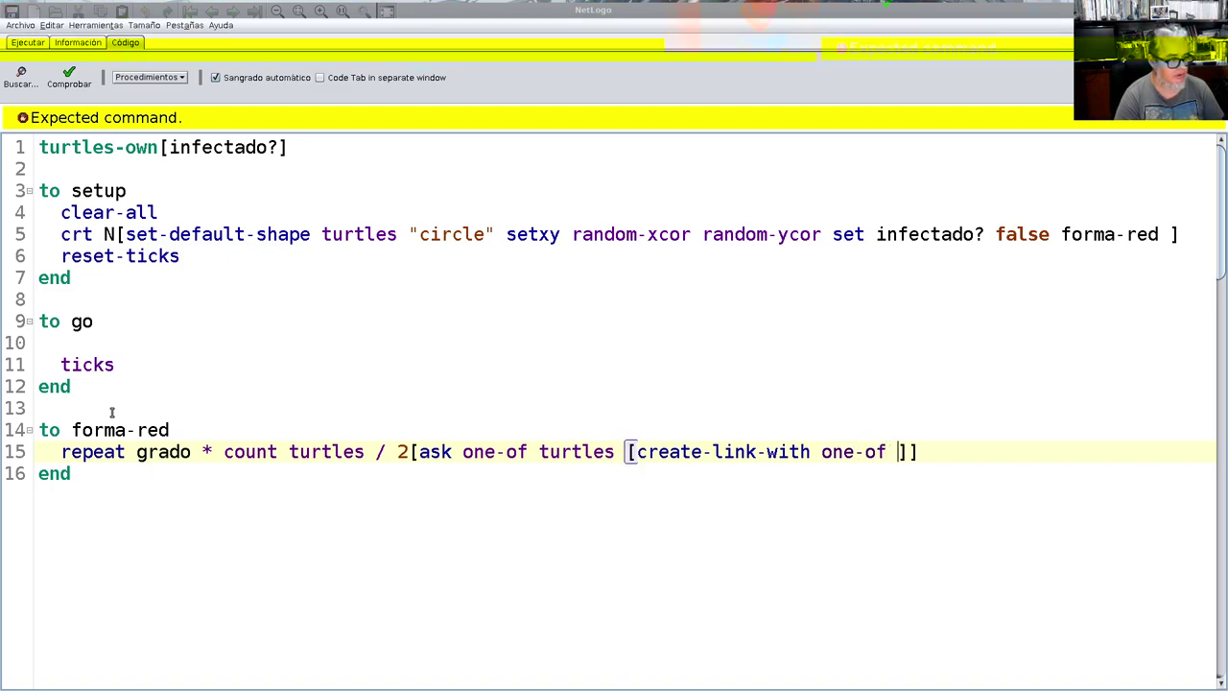
type(" other turt")
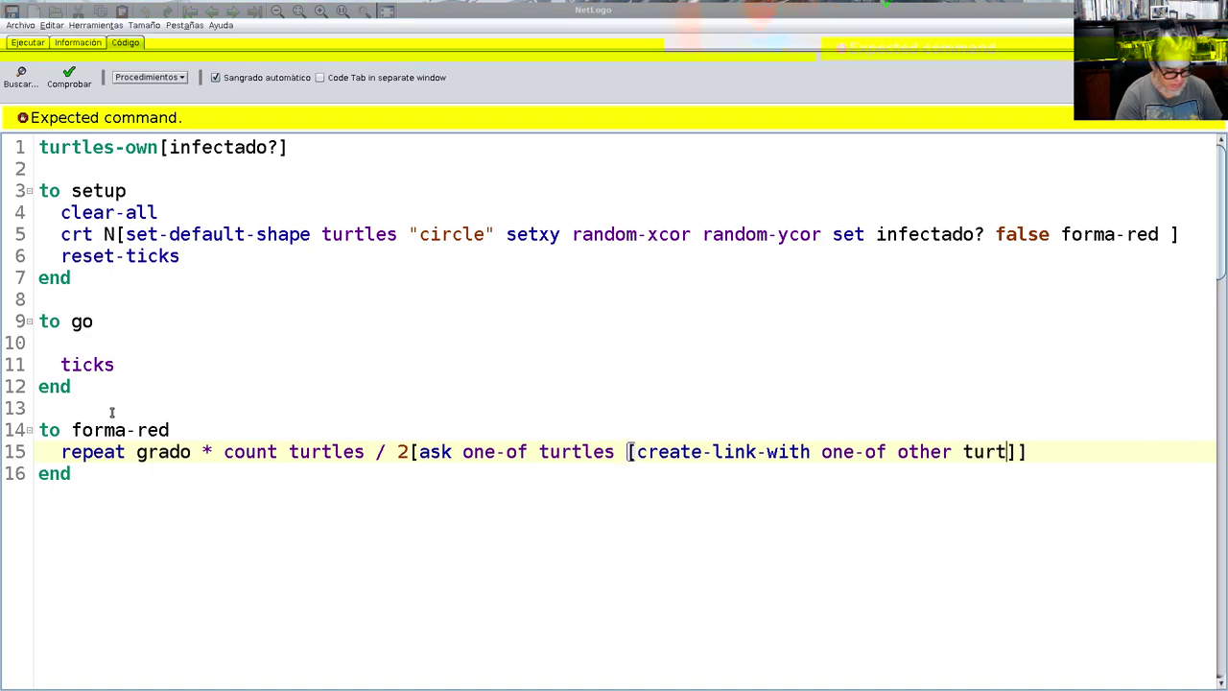
type("les")
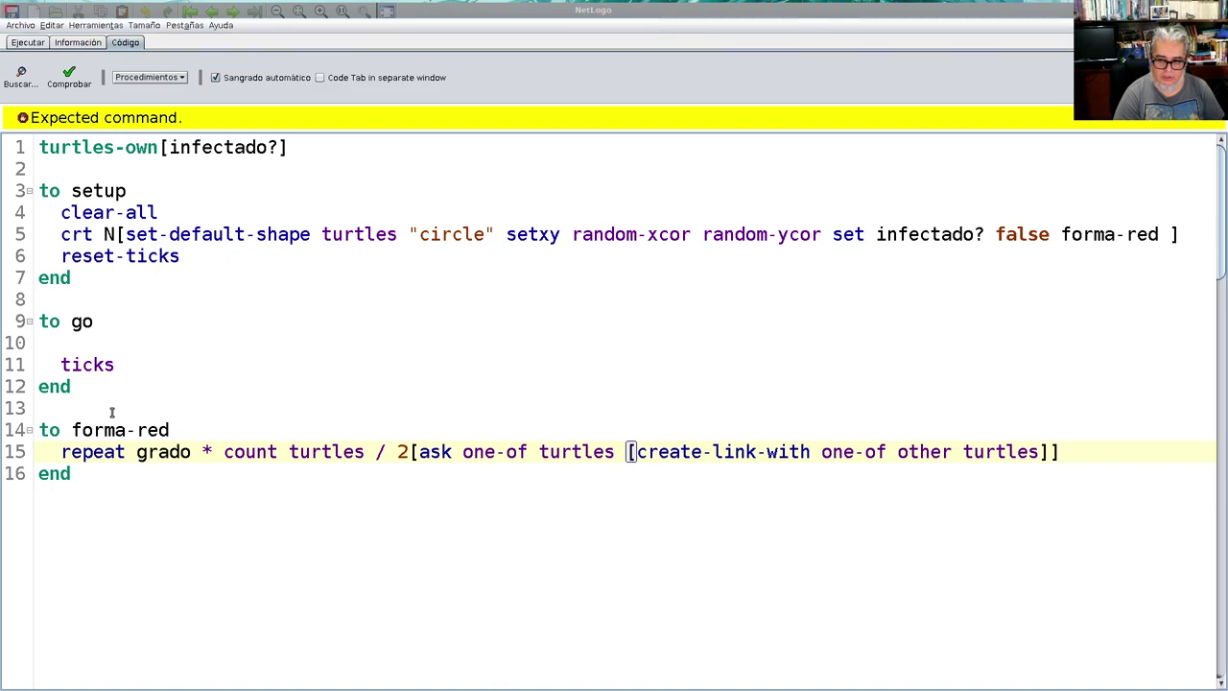
type(" wi")
key("BackSpace")
type("th ")
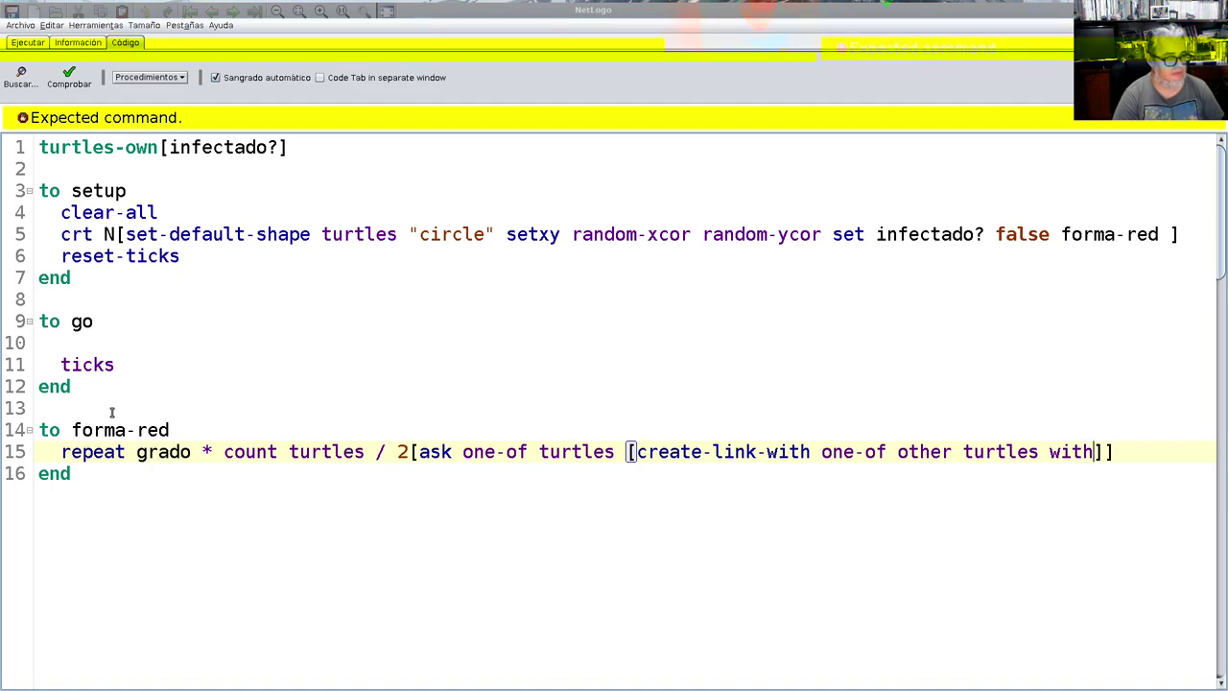
type("[")
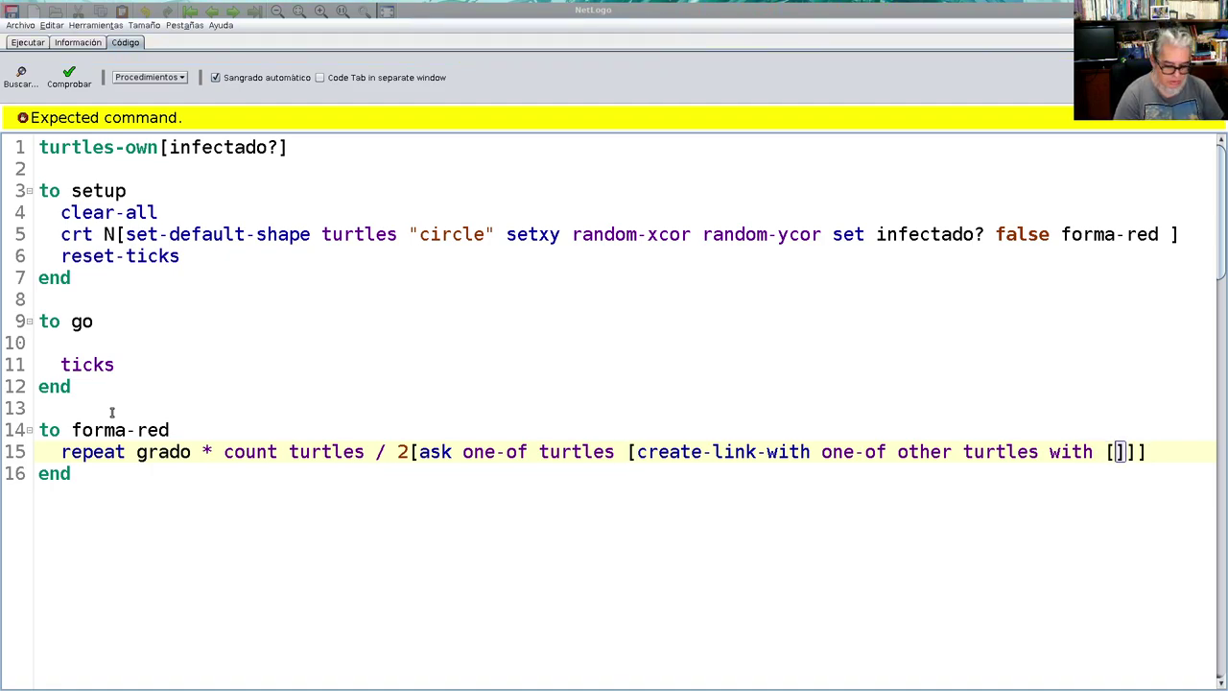
key("Left")
key("Left")
key("Left")
key("Left")
key("Left")
key("Left")
key("Left")
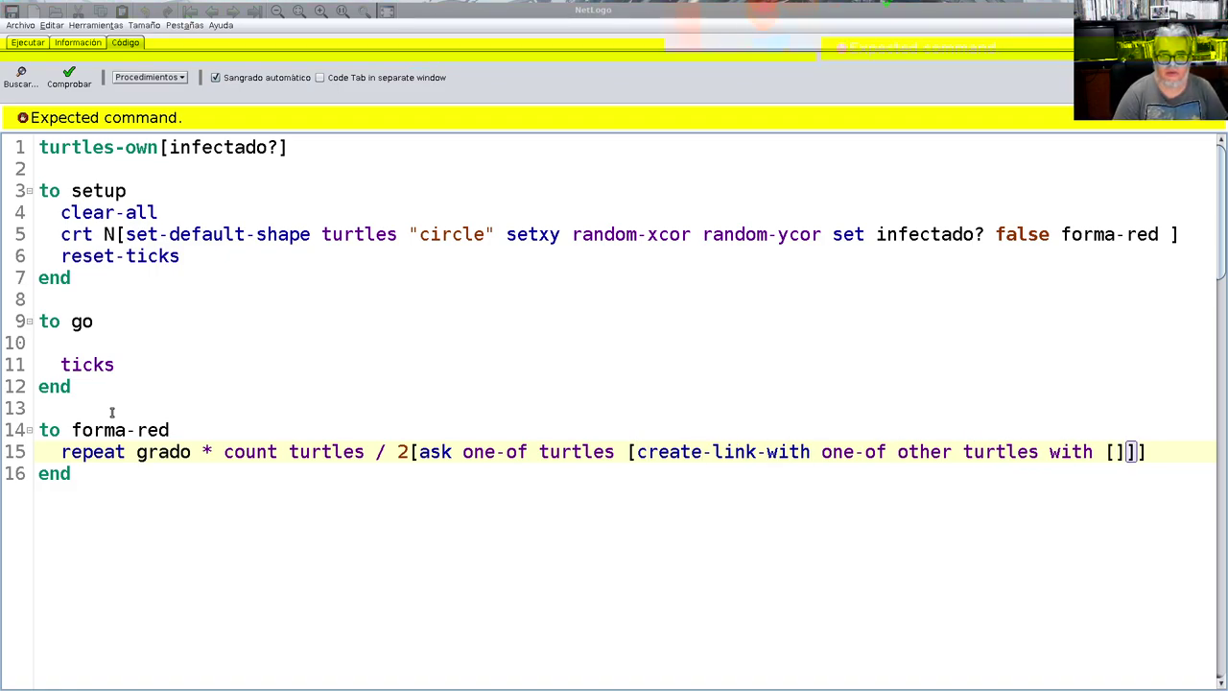
Step: Put create-link-with and each closing bracket of forma-red on separate lines
key("Return")
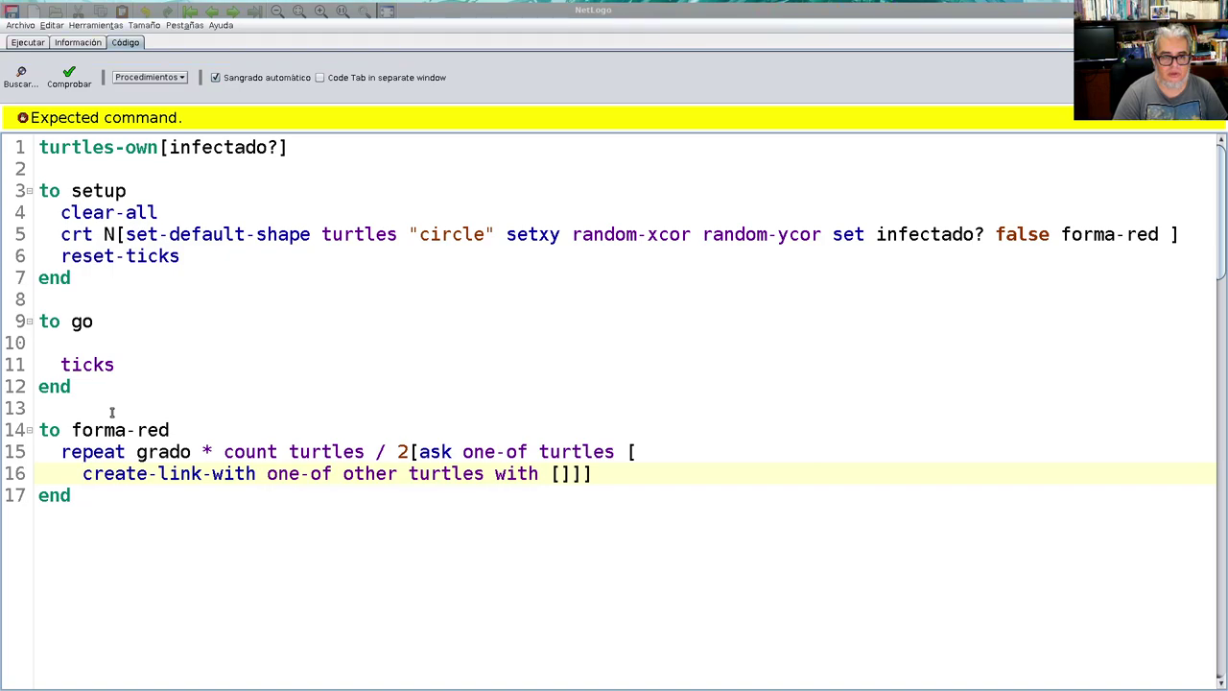
key("Right")
key("Right")
key("Right")
key("Right")
key("Right")
key("Right")
key("Right")
key("Right")
key("Return")
type("]")
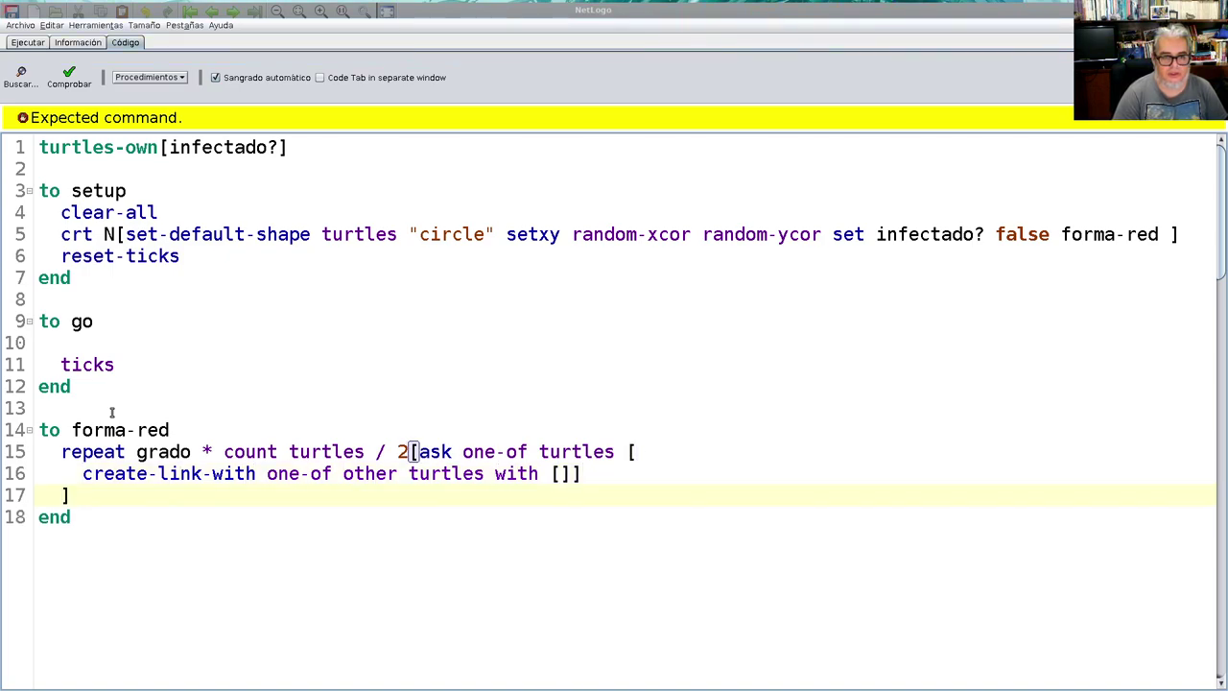
key("Up")
key("Left")
key("Left")
key("Left")
key("Right")
key("Right")
key("Right")
key("Right")
key("Return")
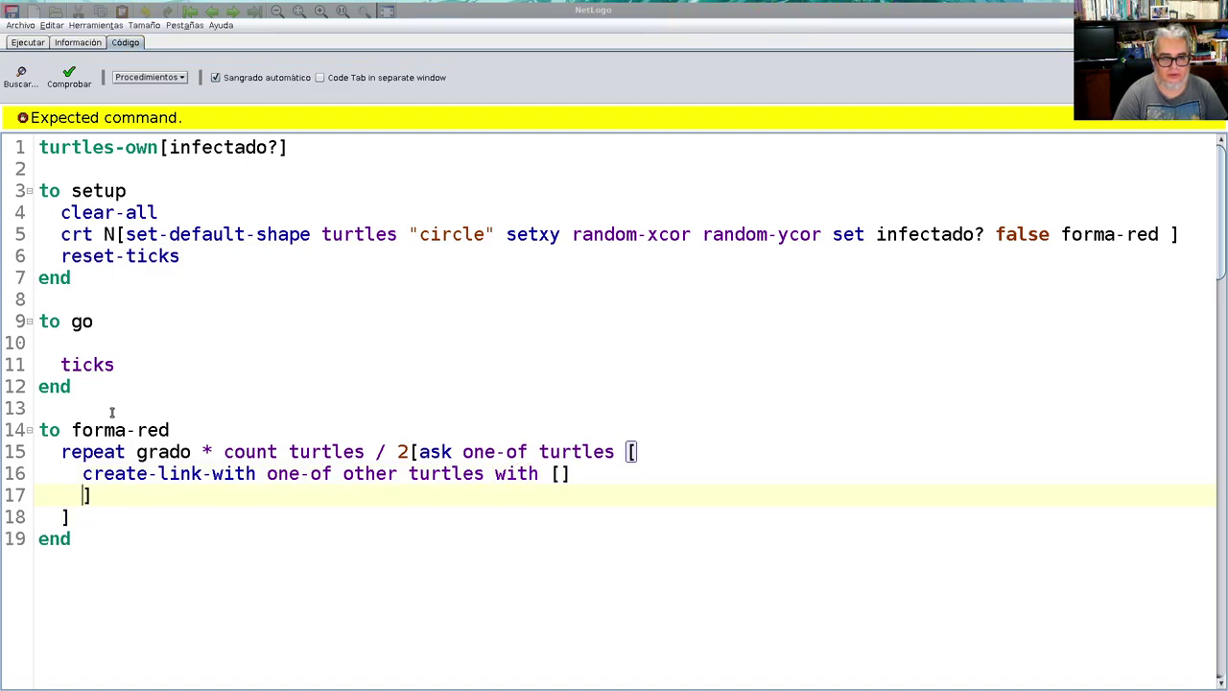
key("Right")
key("Up")
key("Right")
key("Right")
key("Right")
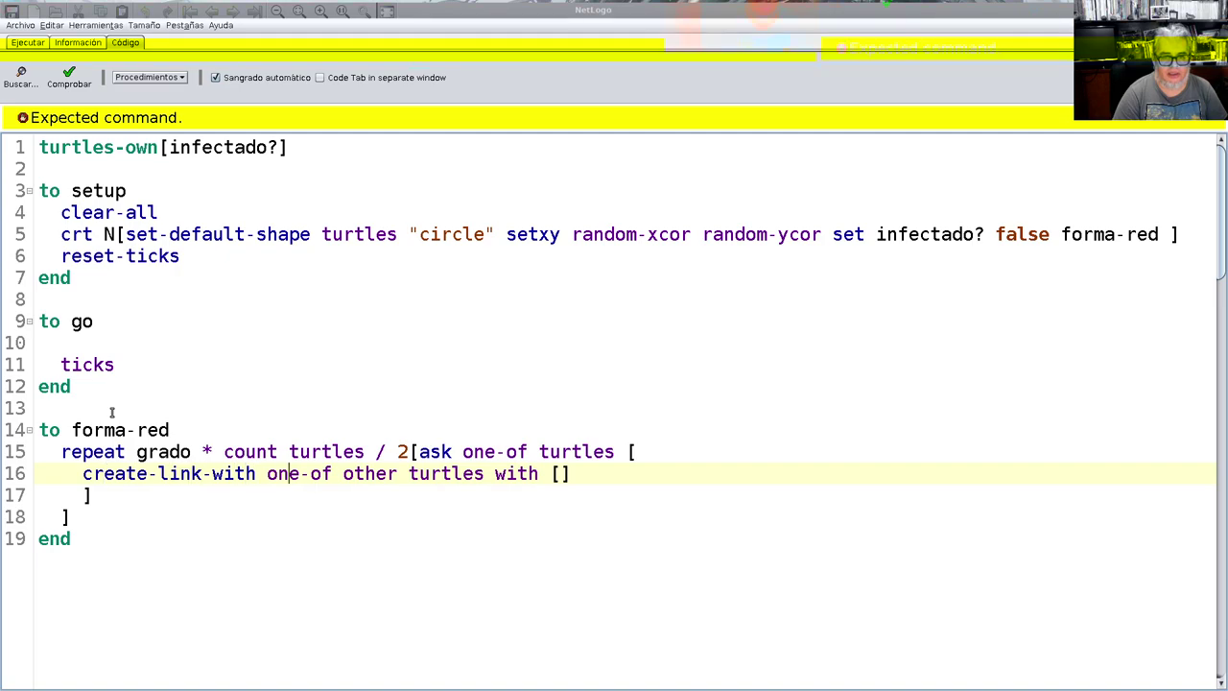
key("Right")
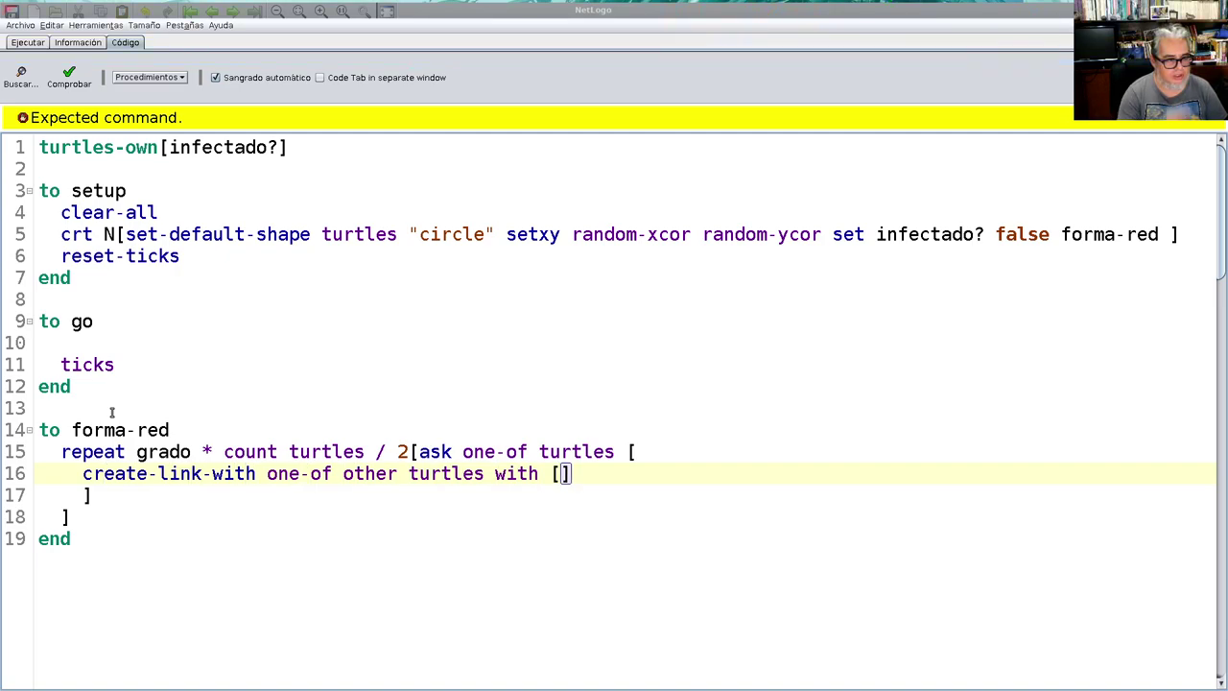
Step: Fill the link condition with 'not link-neighbor? myself' and add a blank line in forma-red
type("not")
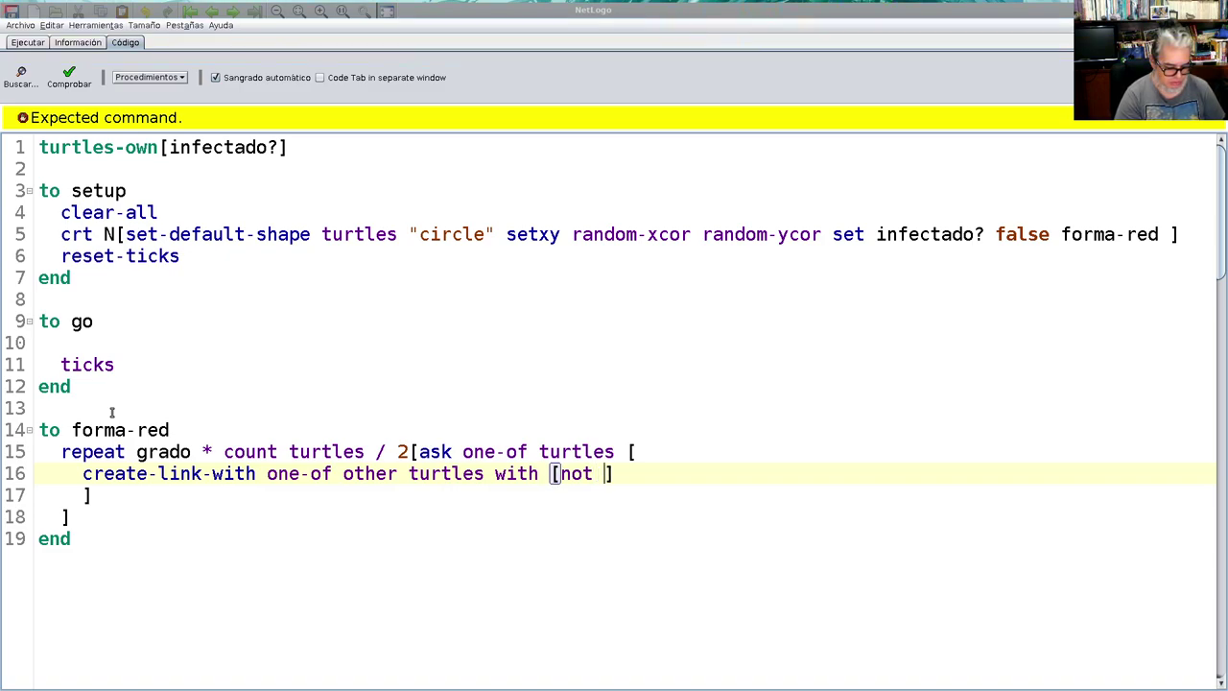
type(" link")
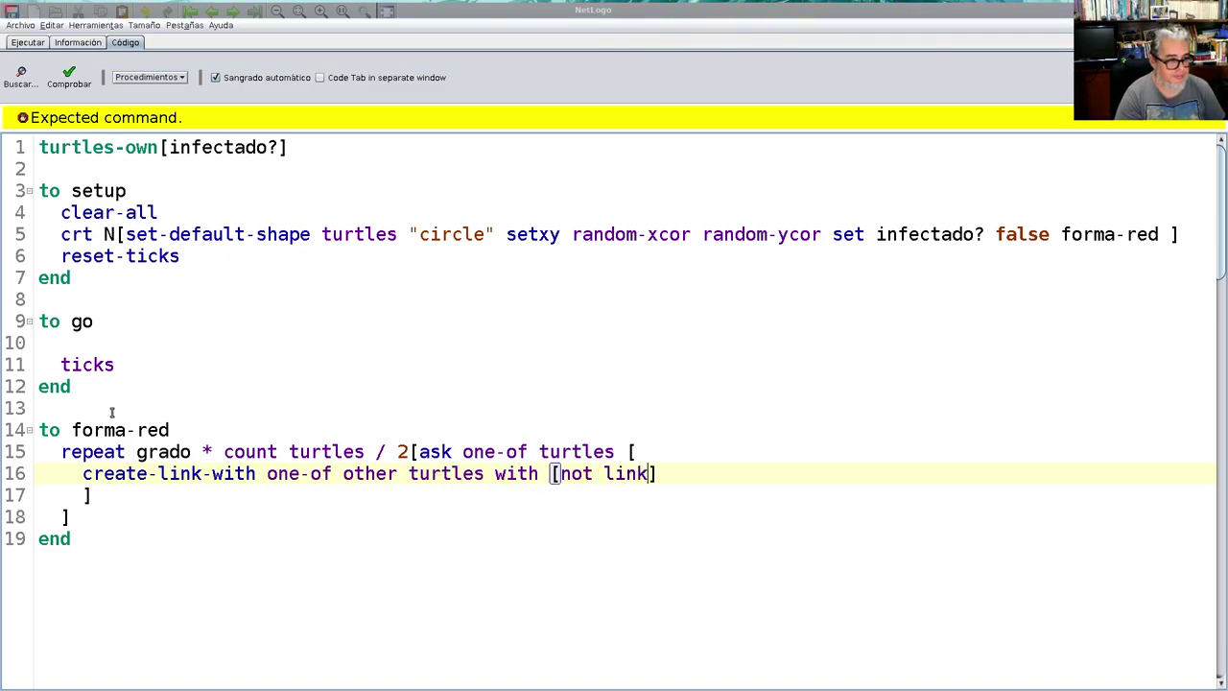
type("-neighbor? ")
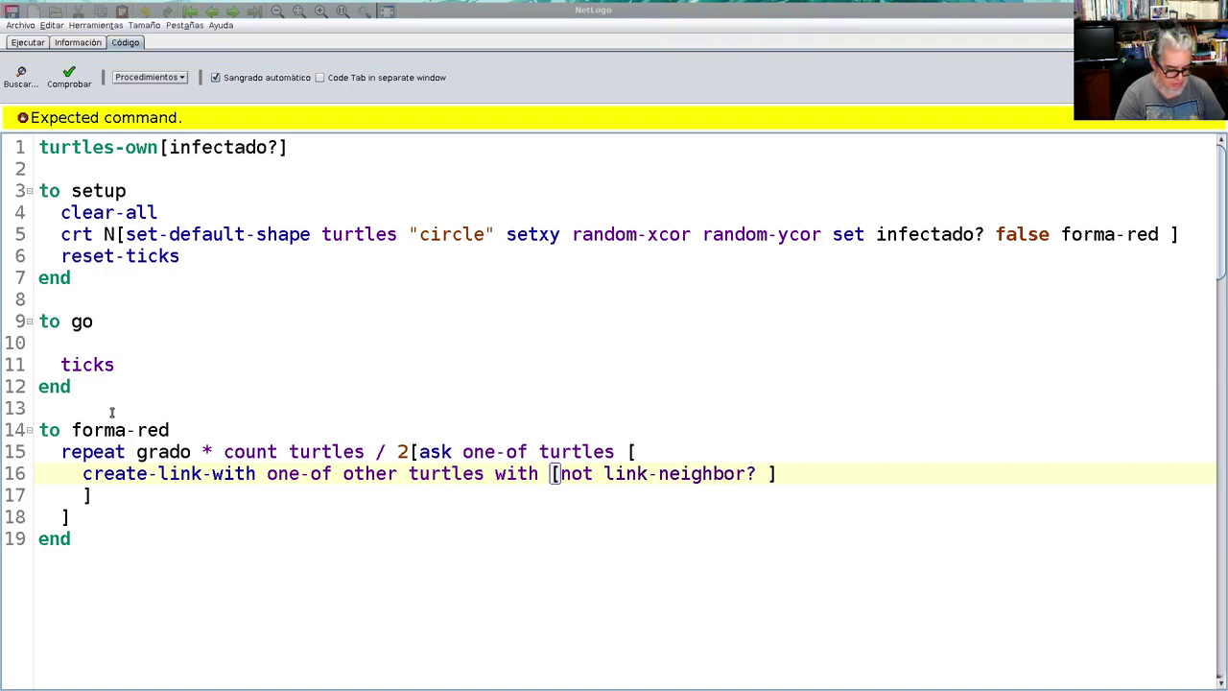
type("myself")
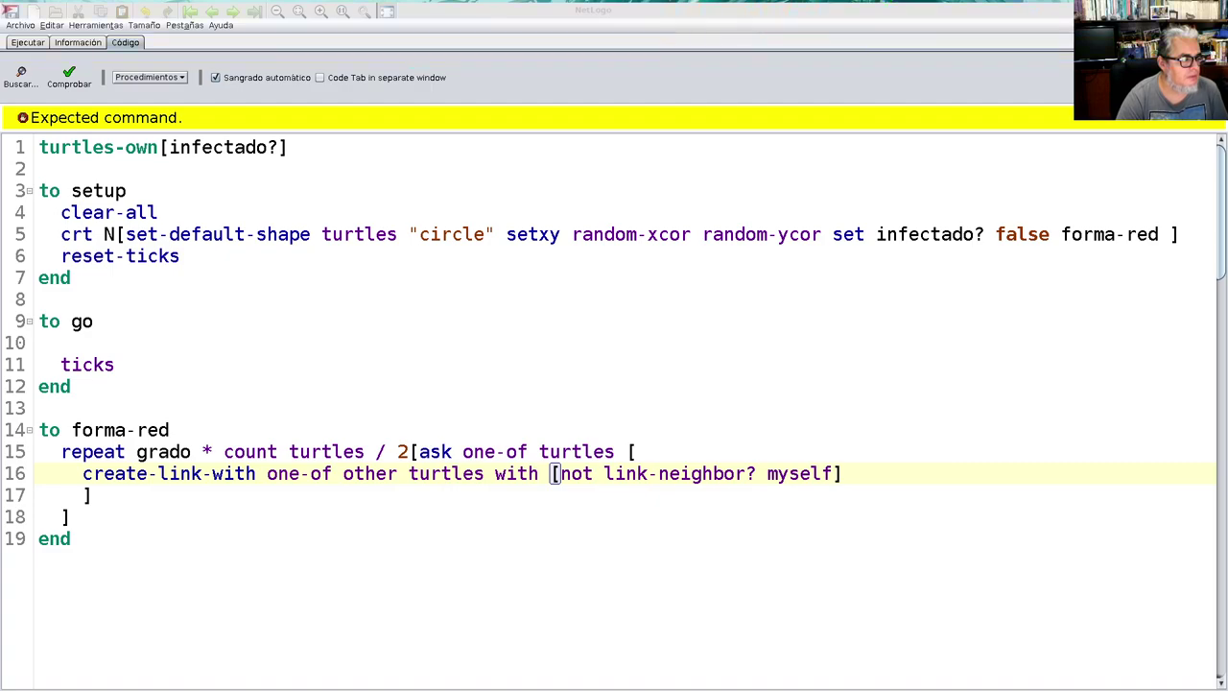
left_click(82, 518)
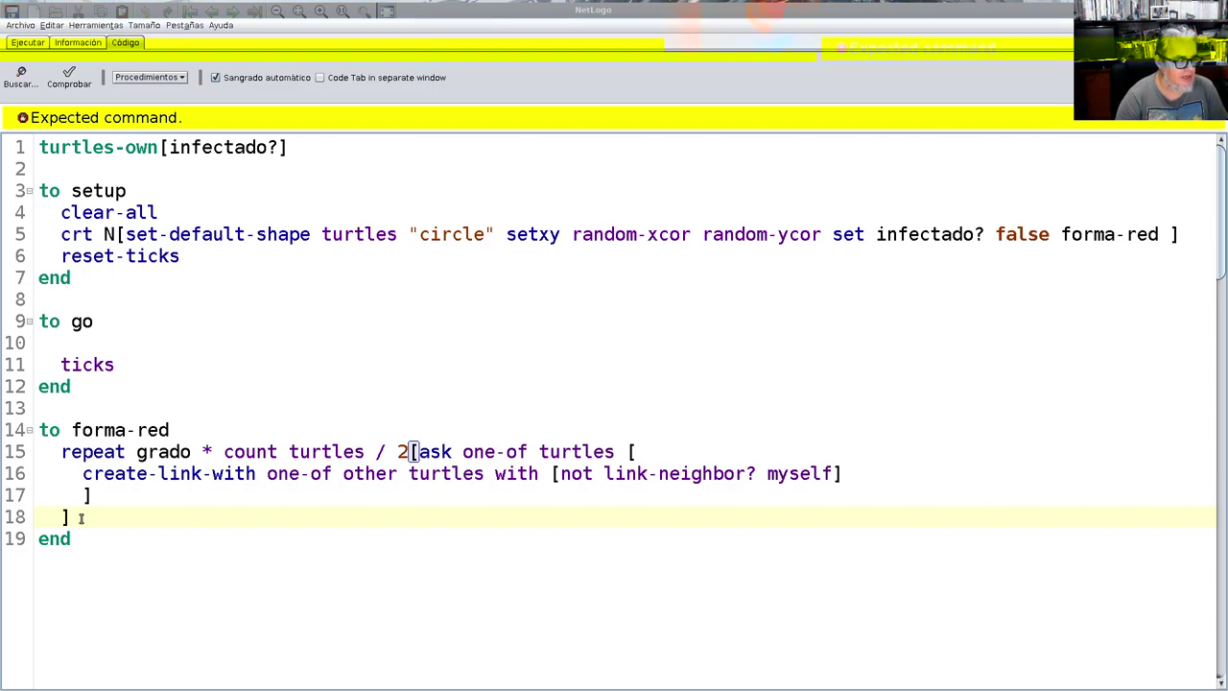
key("Return")
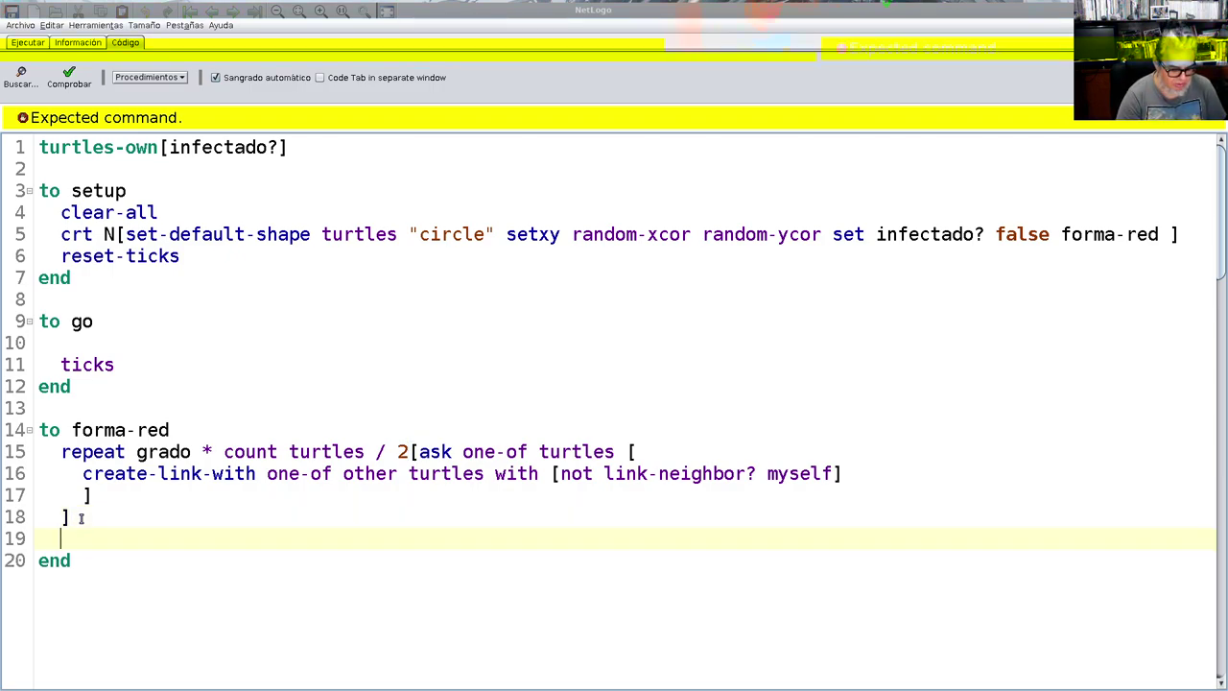
type("lo")
key("BackSpace")
key("BackSpace")
key("BackSpace")
key("BackSpace")
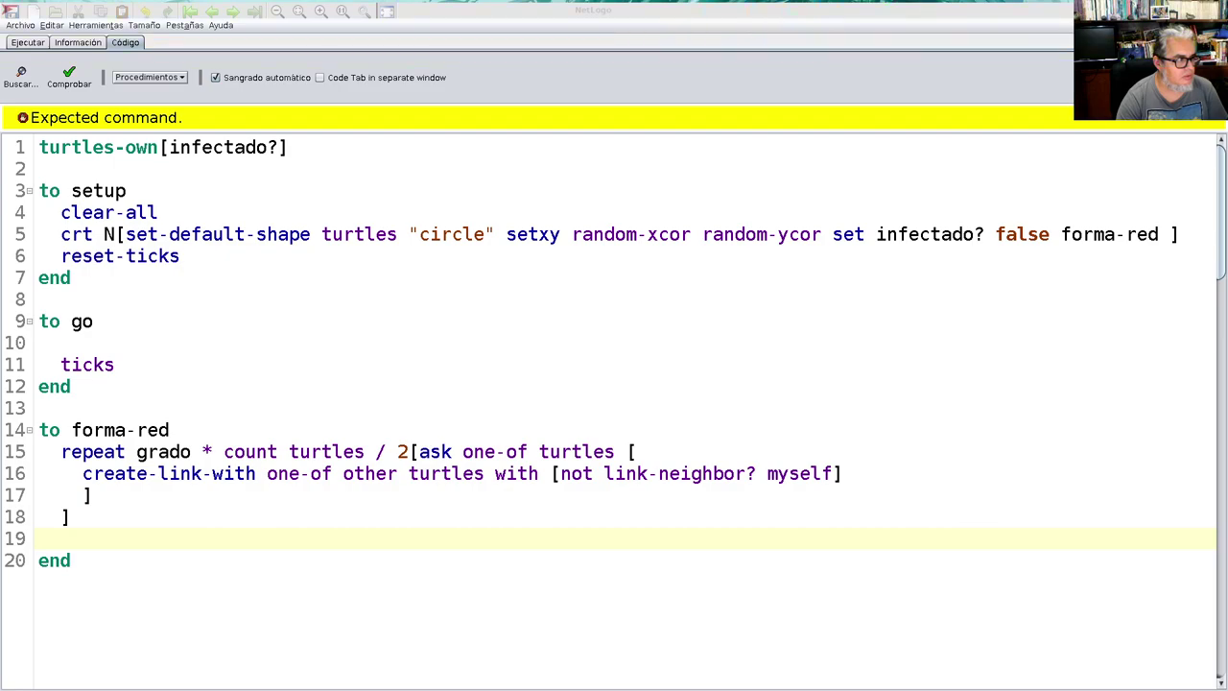
Step: Add an infecta call on the empty line of the go procedure
left_click(84, 345)
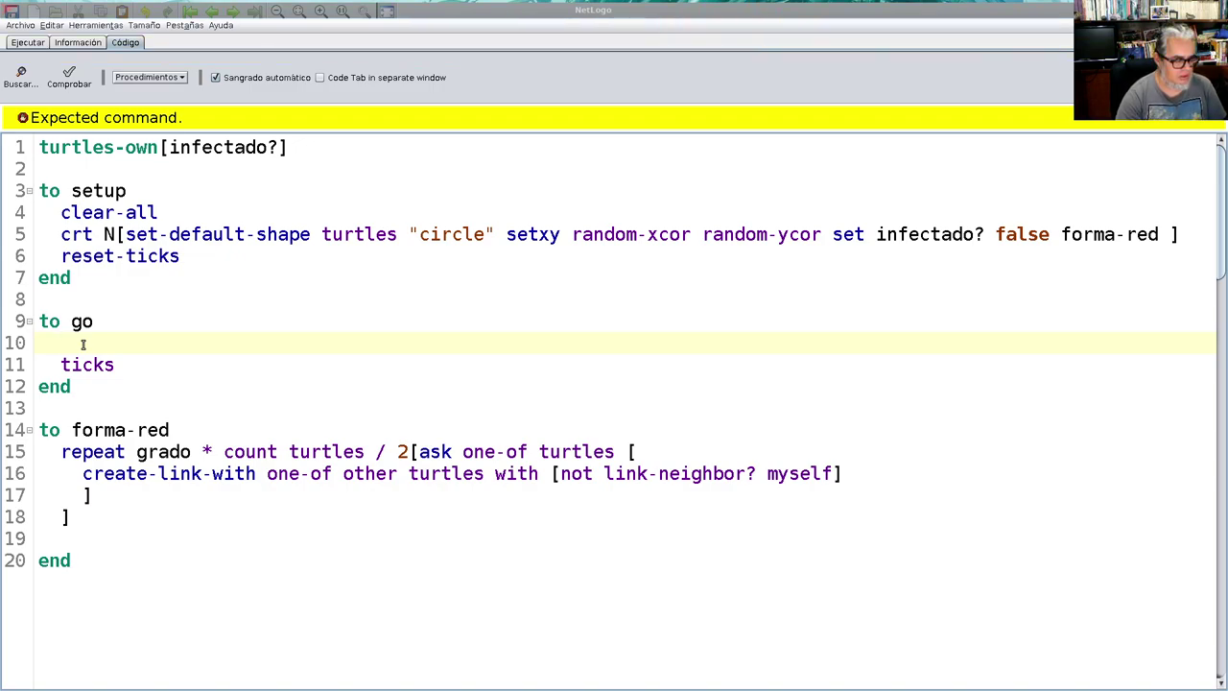
type("in")
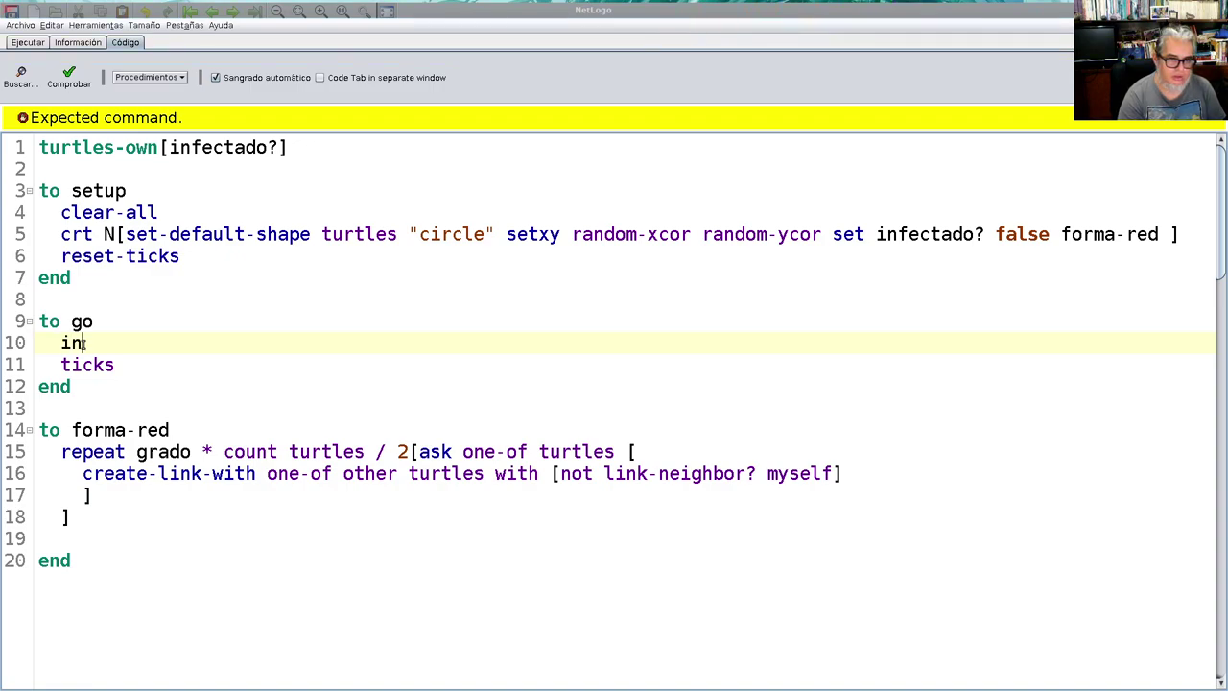
type("fecta")
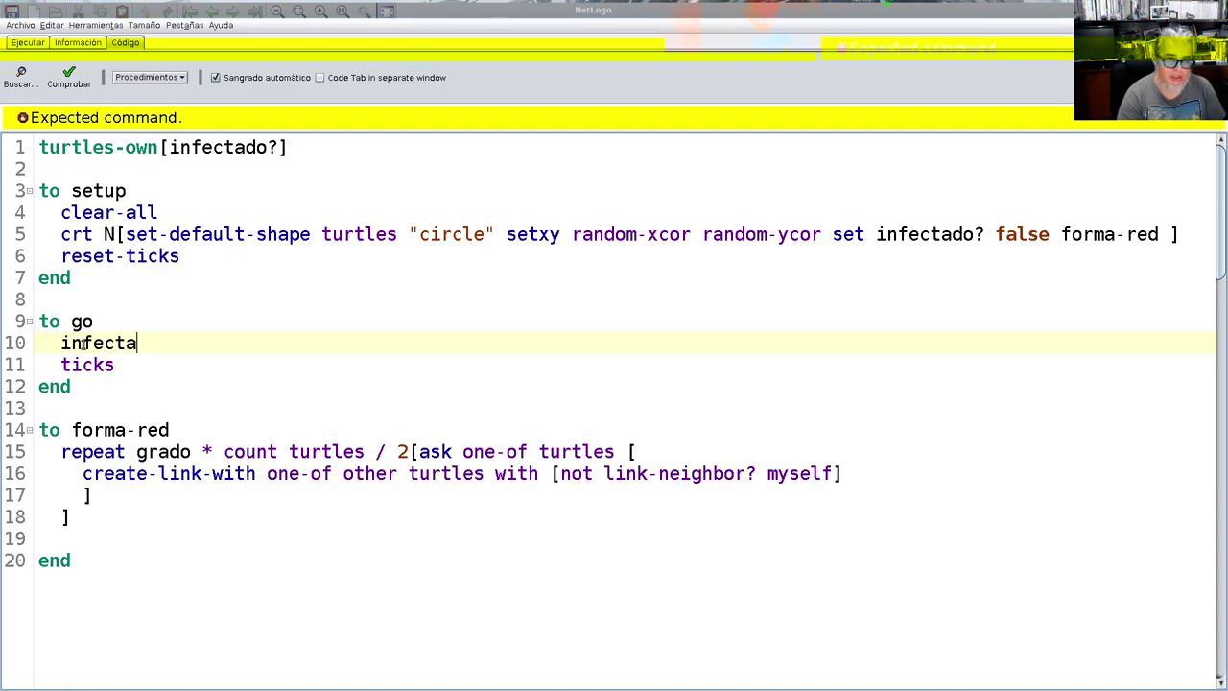
key("Return")
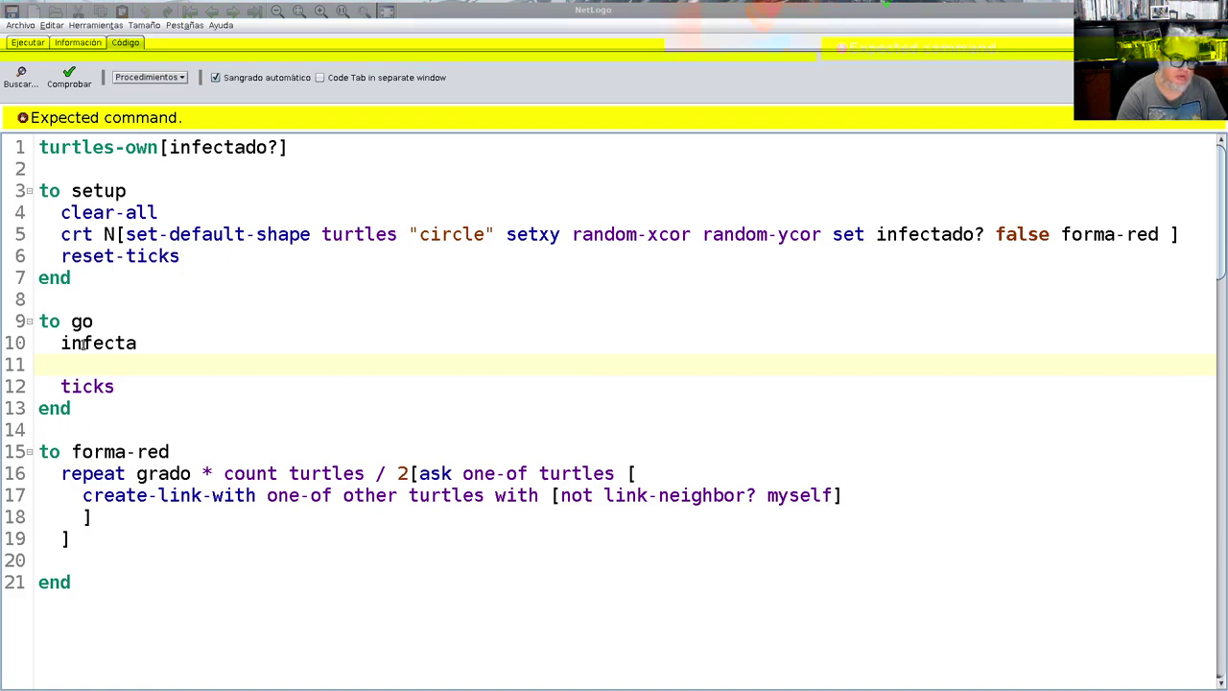
key("Delete")
key("Delete")
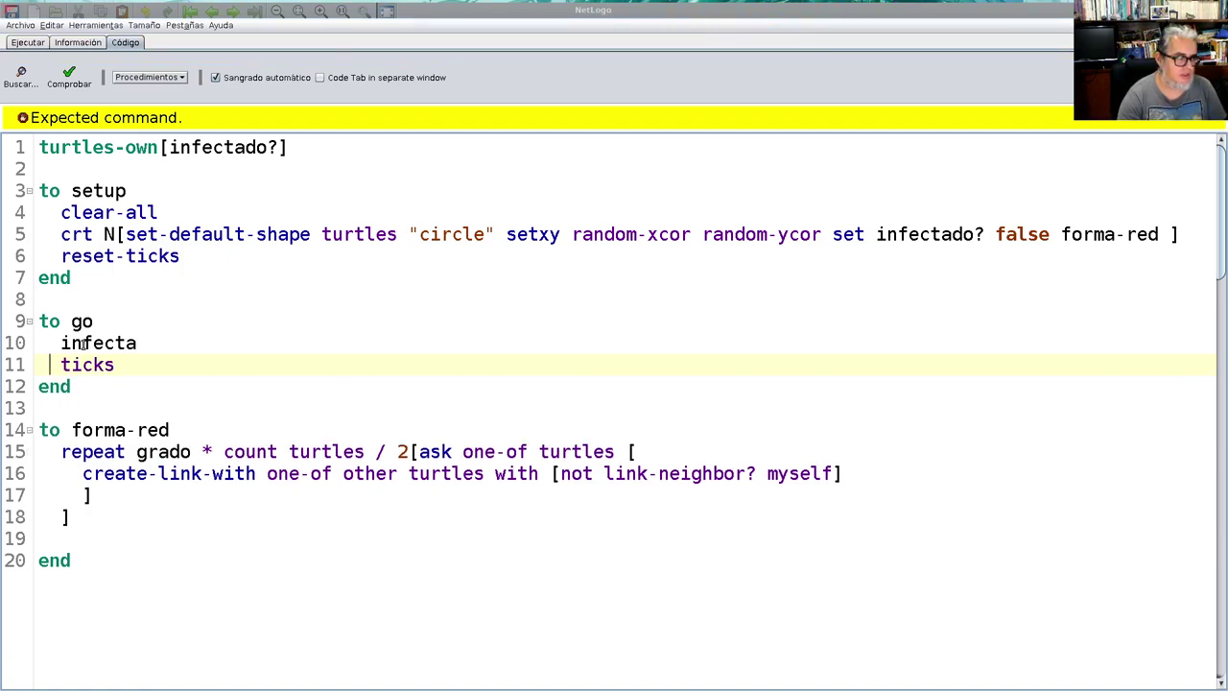
Step: Add an empty 'to infecta … end' procedure below forma-red
left_click(71, 557)
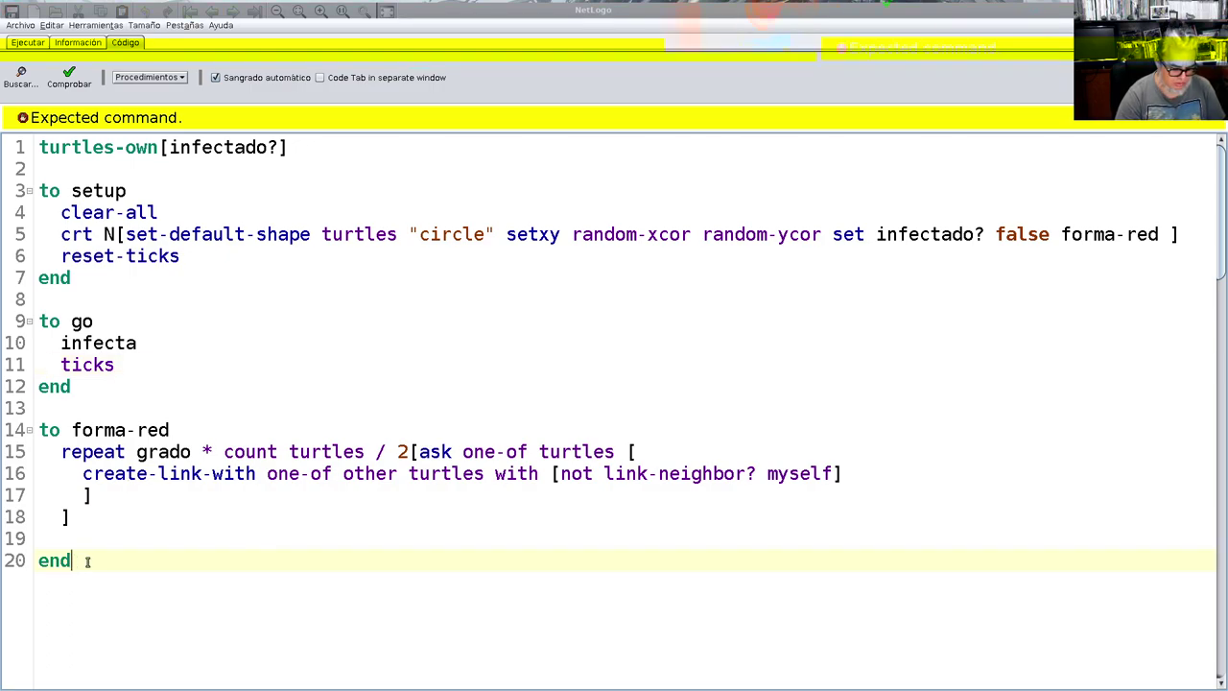
key("Return")
key("Return")
type("to infecta")
key("Return")
key("Return")
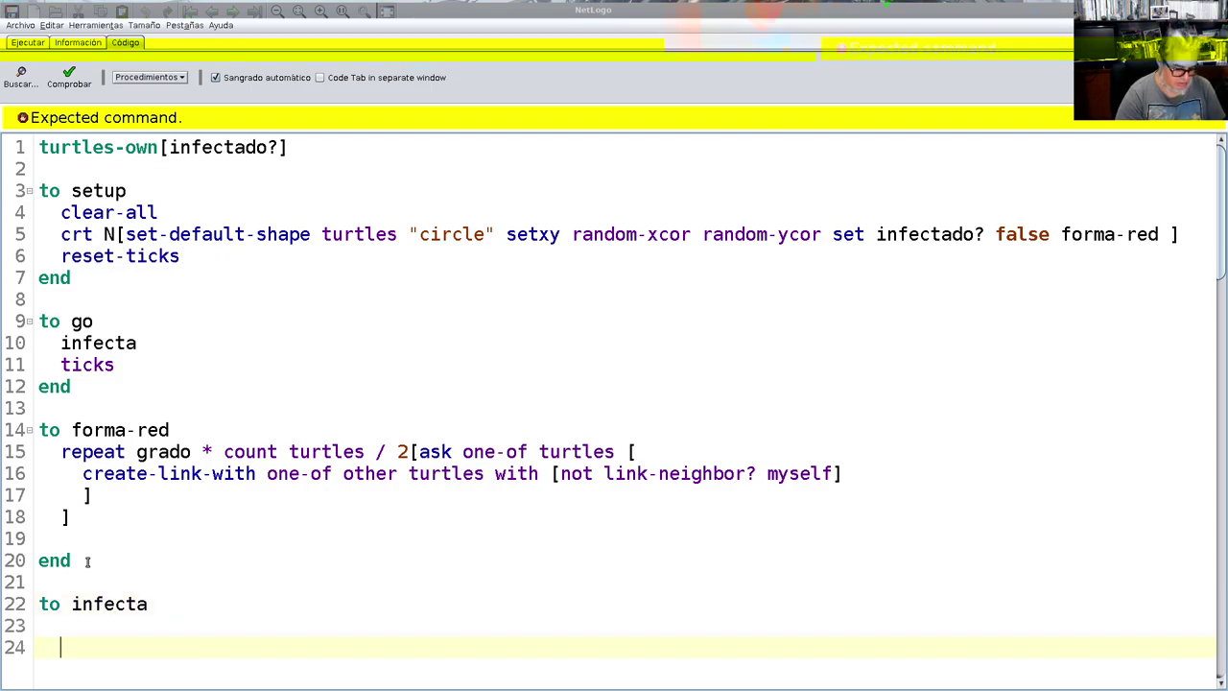
type("end")
key("Up")
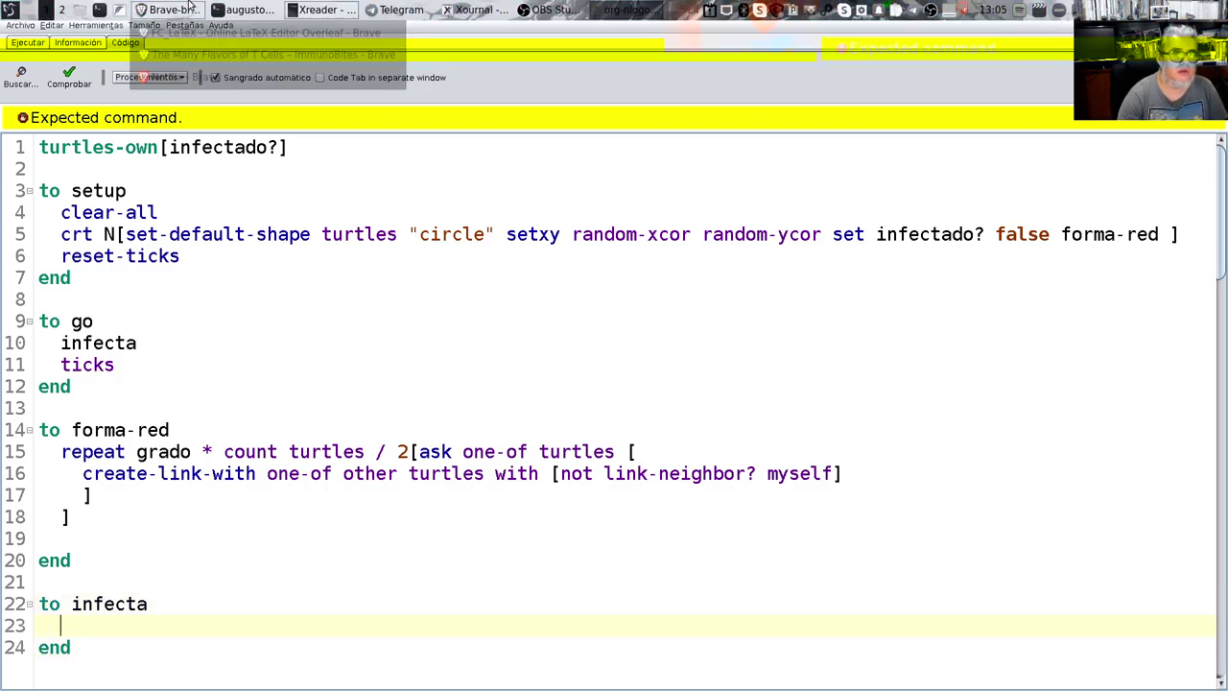
Step: Check the code and correct 'ticks' to 'tick' in go
left_click(70, 79)
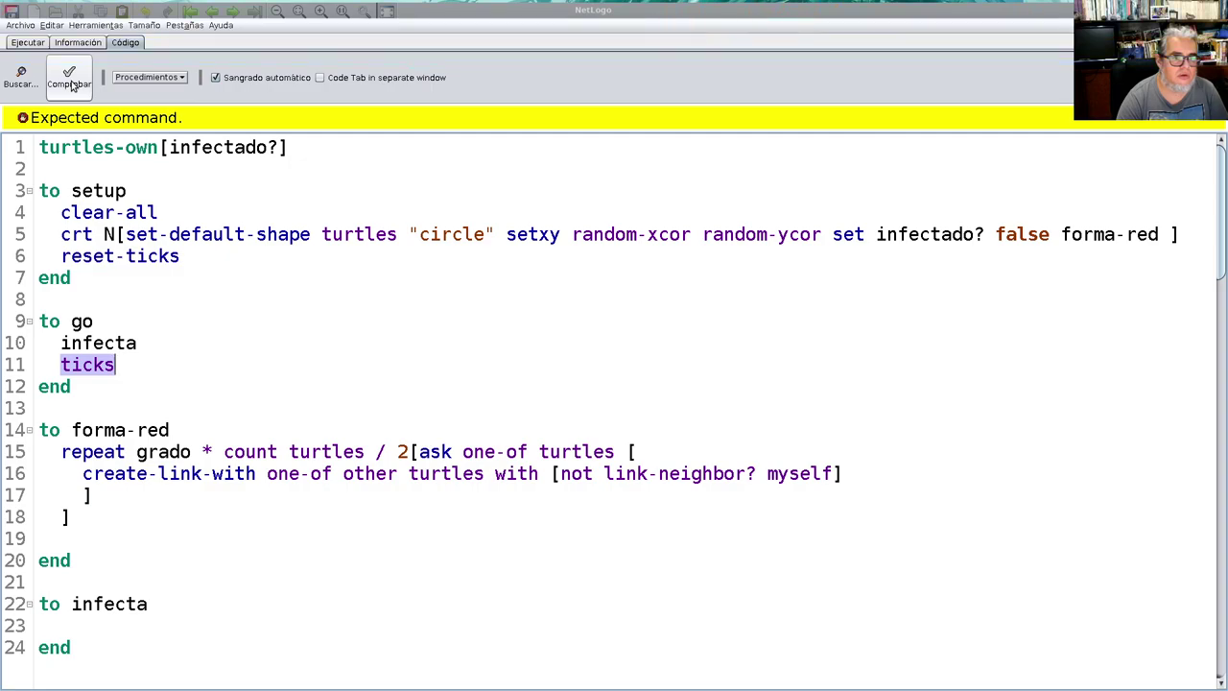
left_click(118, 369)
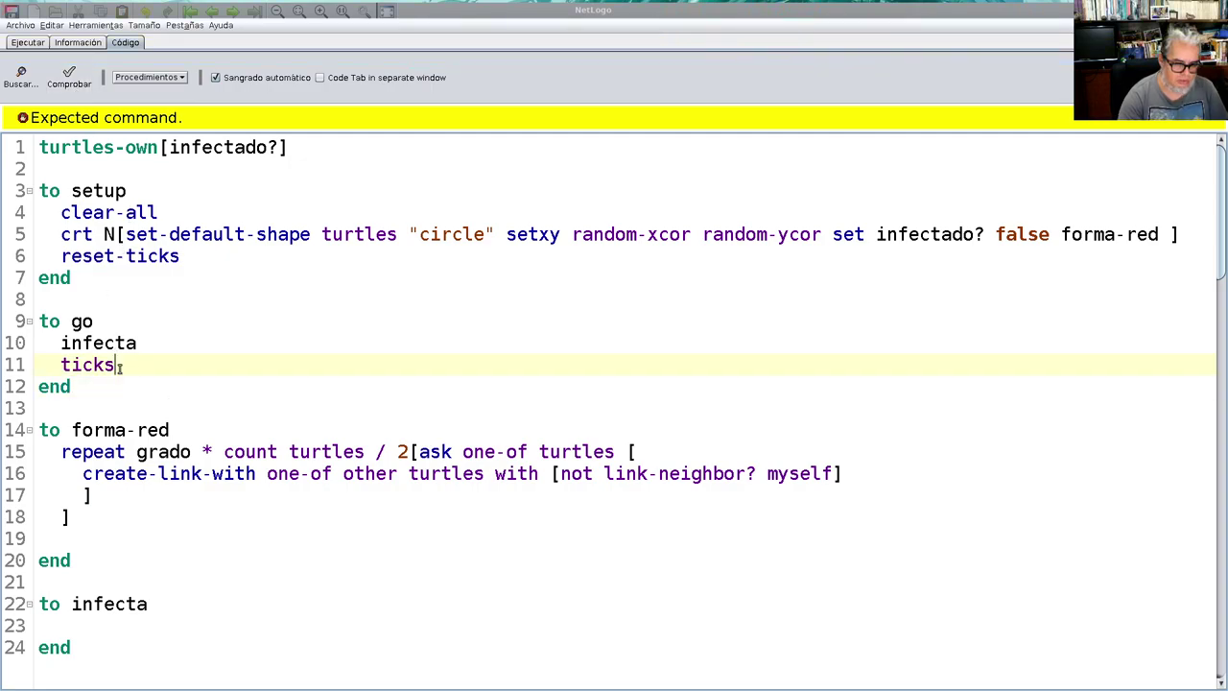
key("BackSpace")
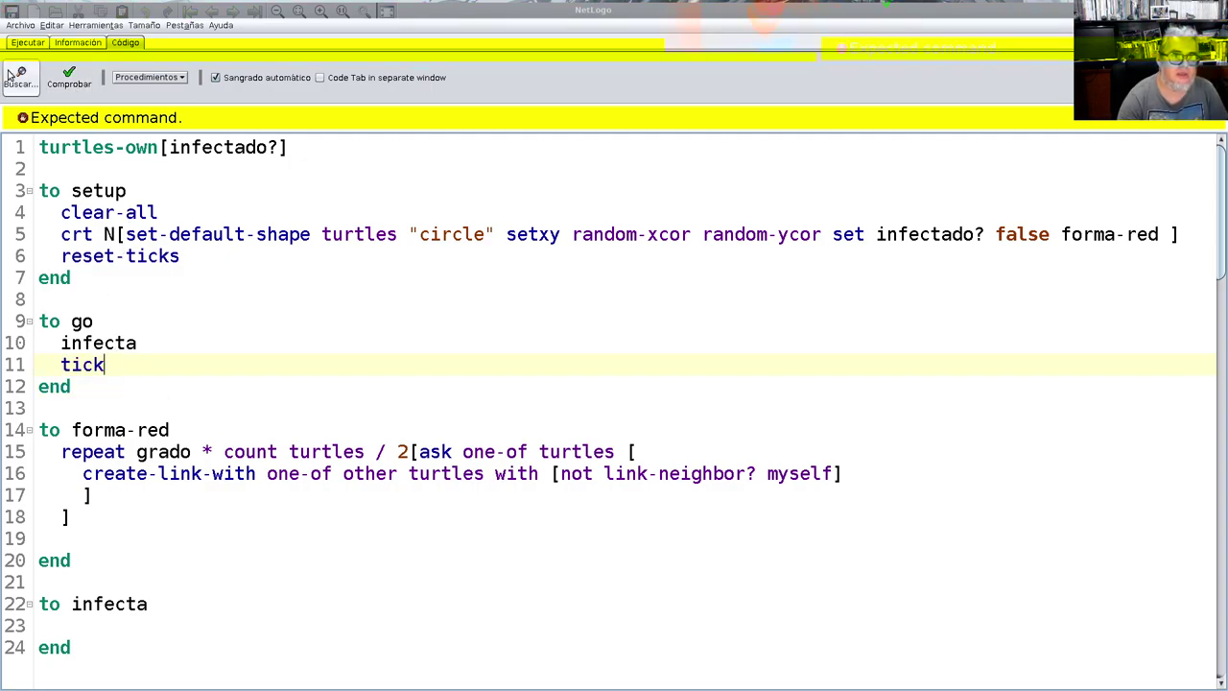
left_click(70, 80)
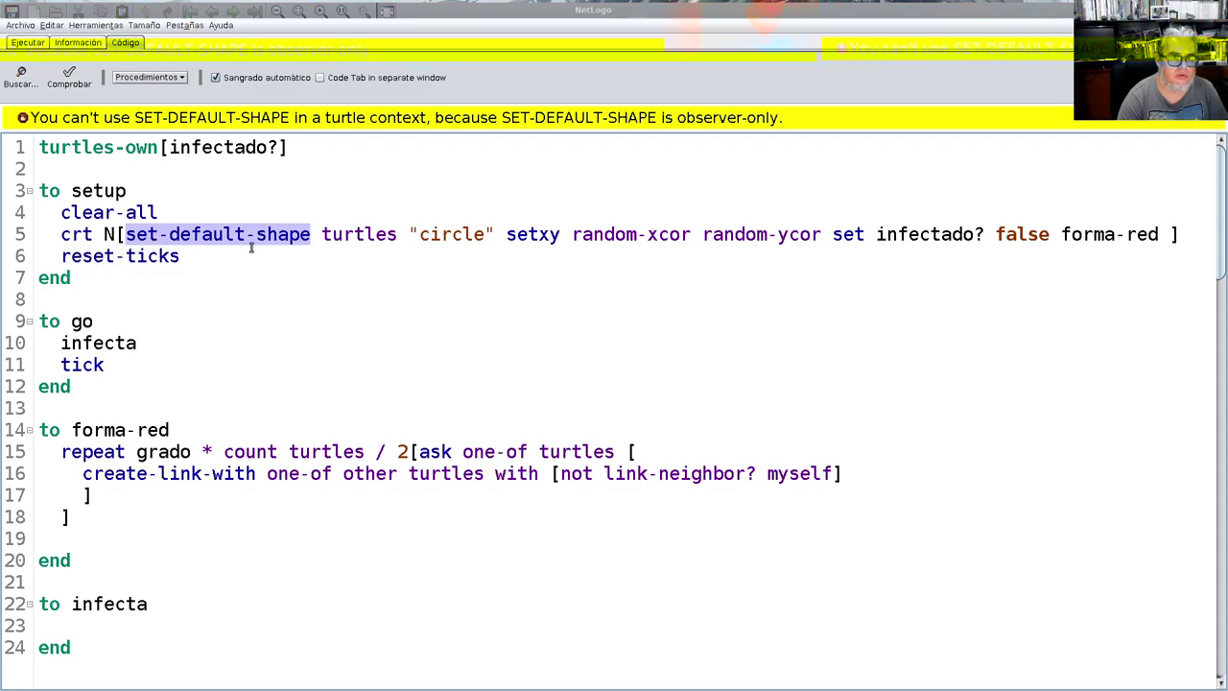
Step: Give set-default-shape the turtles agentset before "circle" and recheck the code
left_click(398, 234)
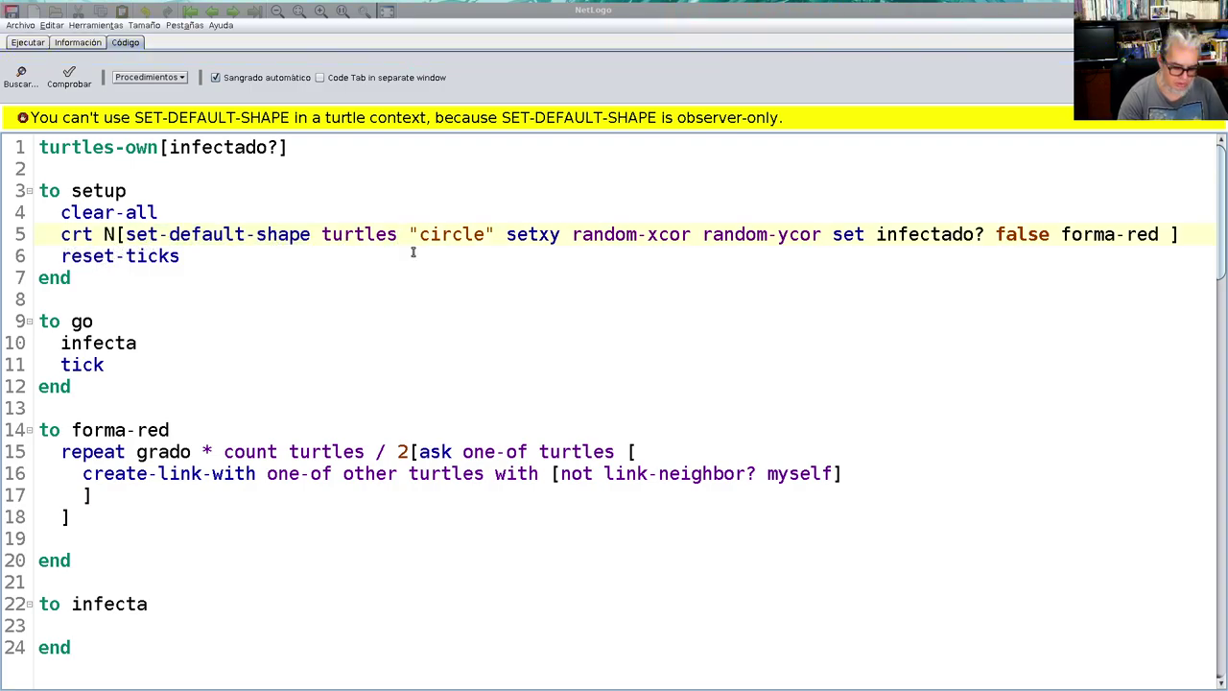
key("BackSpace")
key("BackSpace")
key("BackSpace")
key("BackSpace")
key("BackSpace")
key("BackSpace")
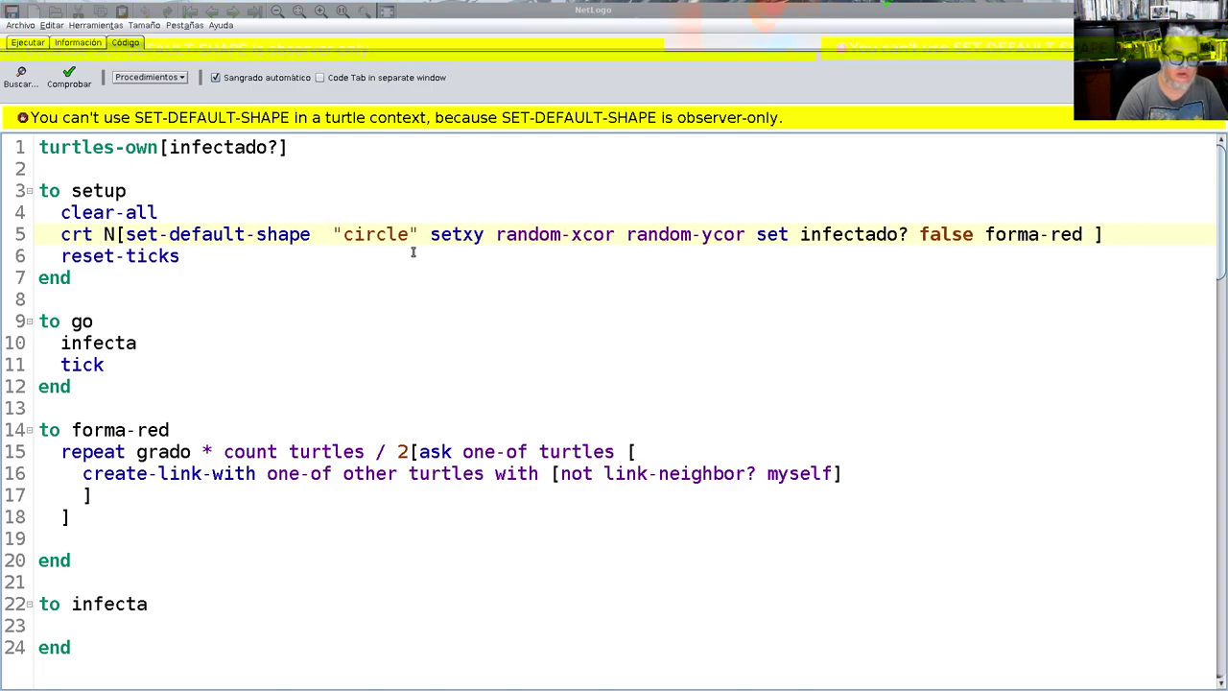
left_click(69, 83)
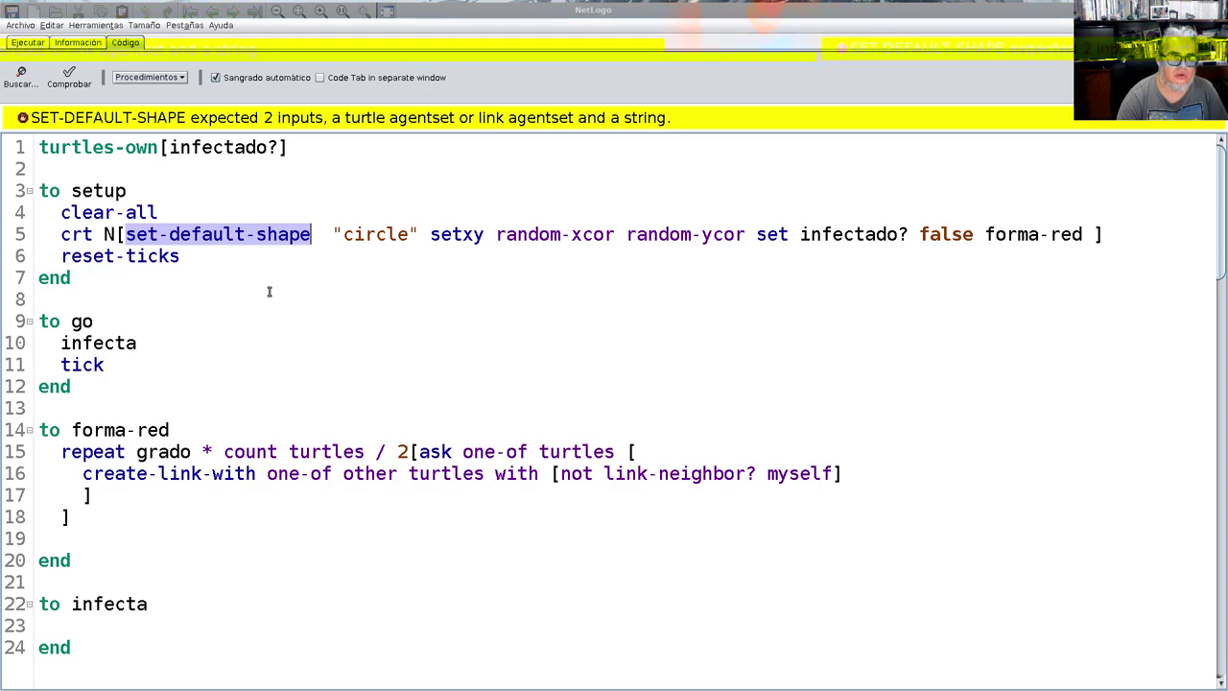
left_click(322, 234)
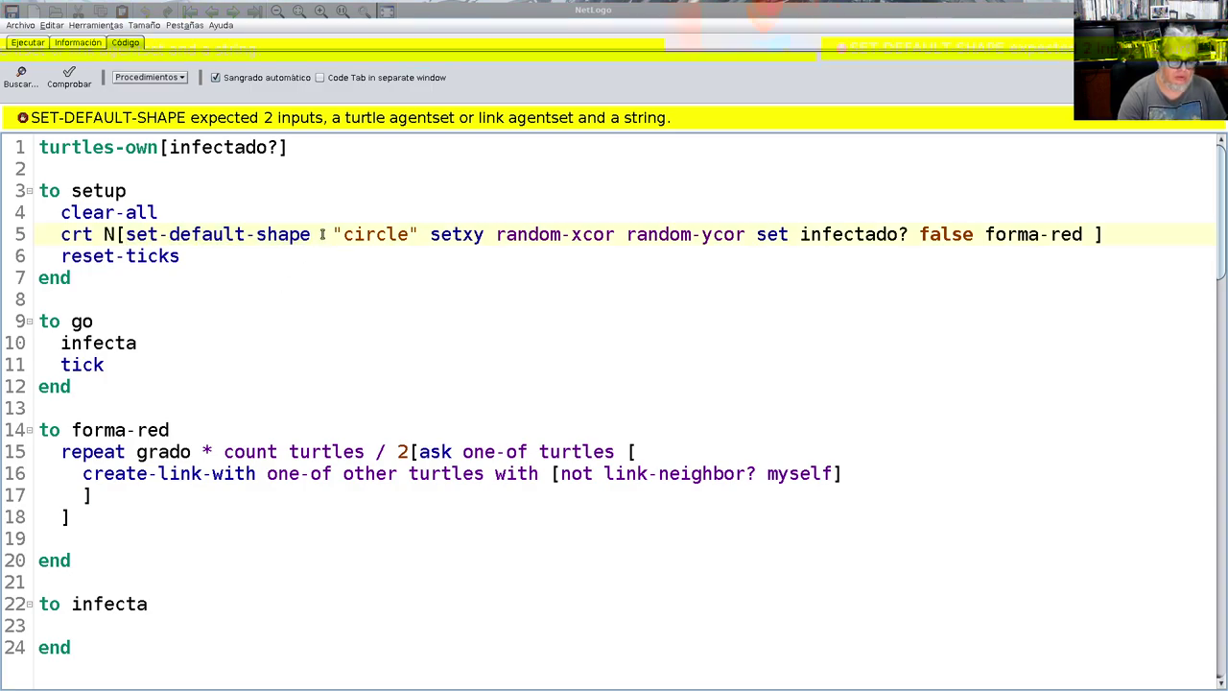
type("turtles")
left_click(85, 85)
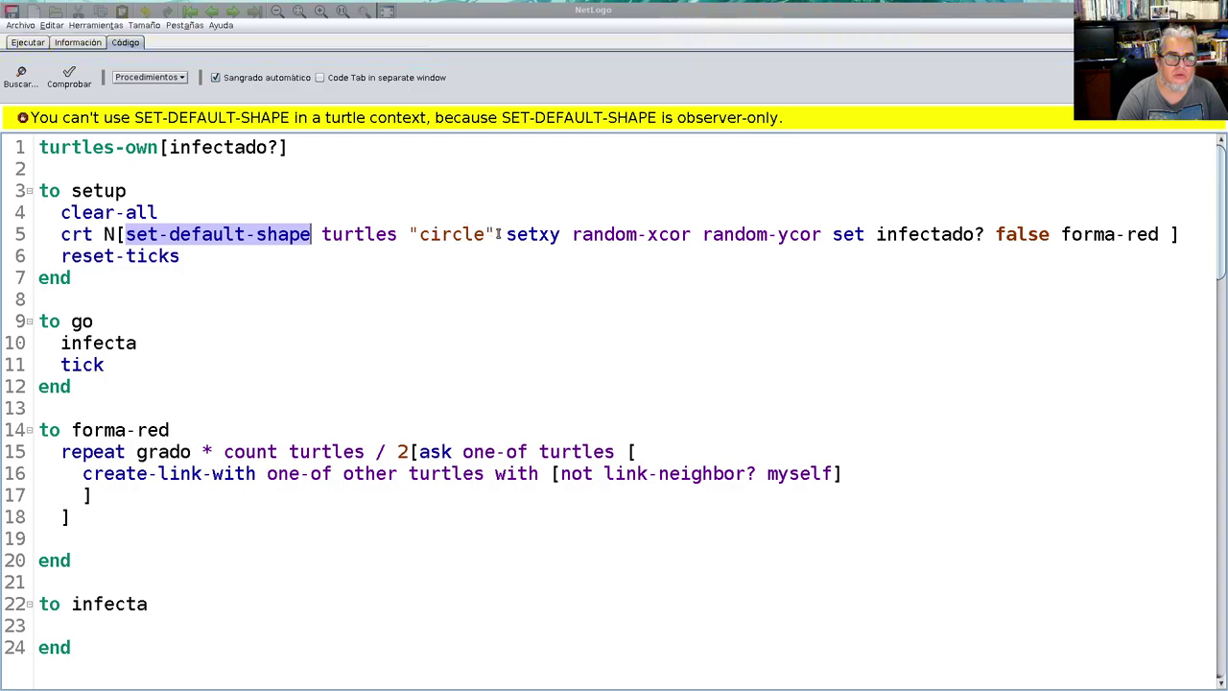
Step: Move set-default-shape turtles "circle" onto its own line after clear-all, then recheck
mouse_move(495, 235)
left_mouse_down()
mouse_move(162, 213)
mouse_move(124, 234)
left_mouse_up()
key("ctrl+c")
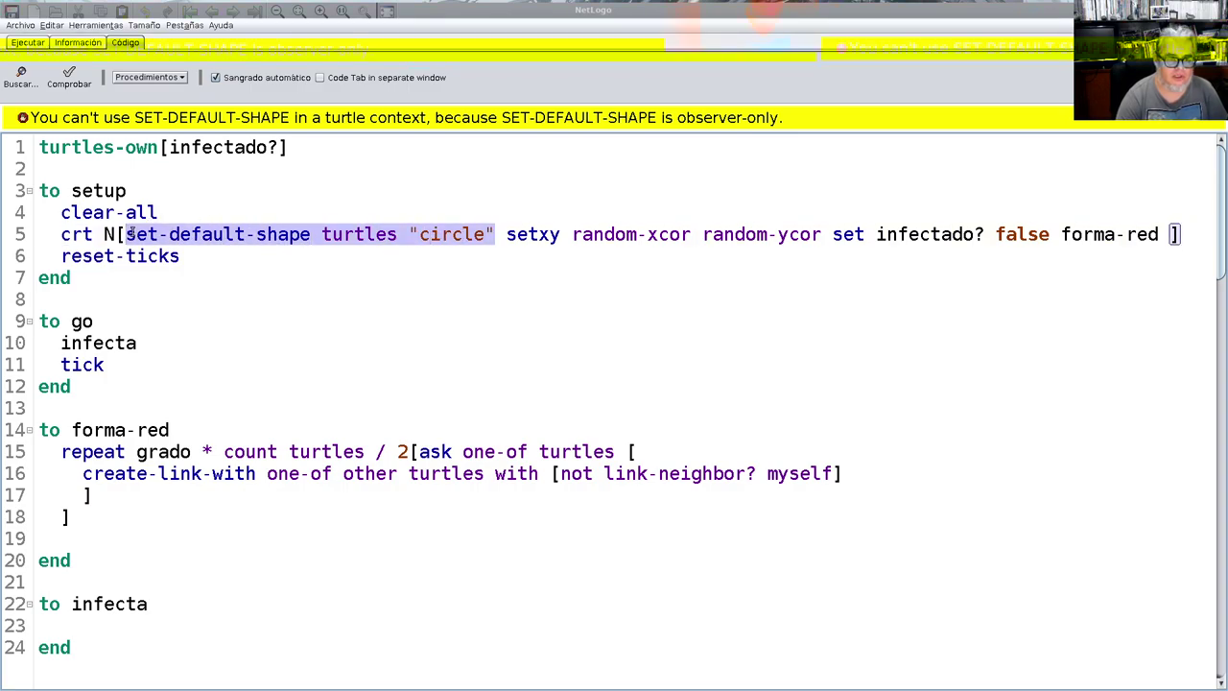
left_click(177, 213)
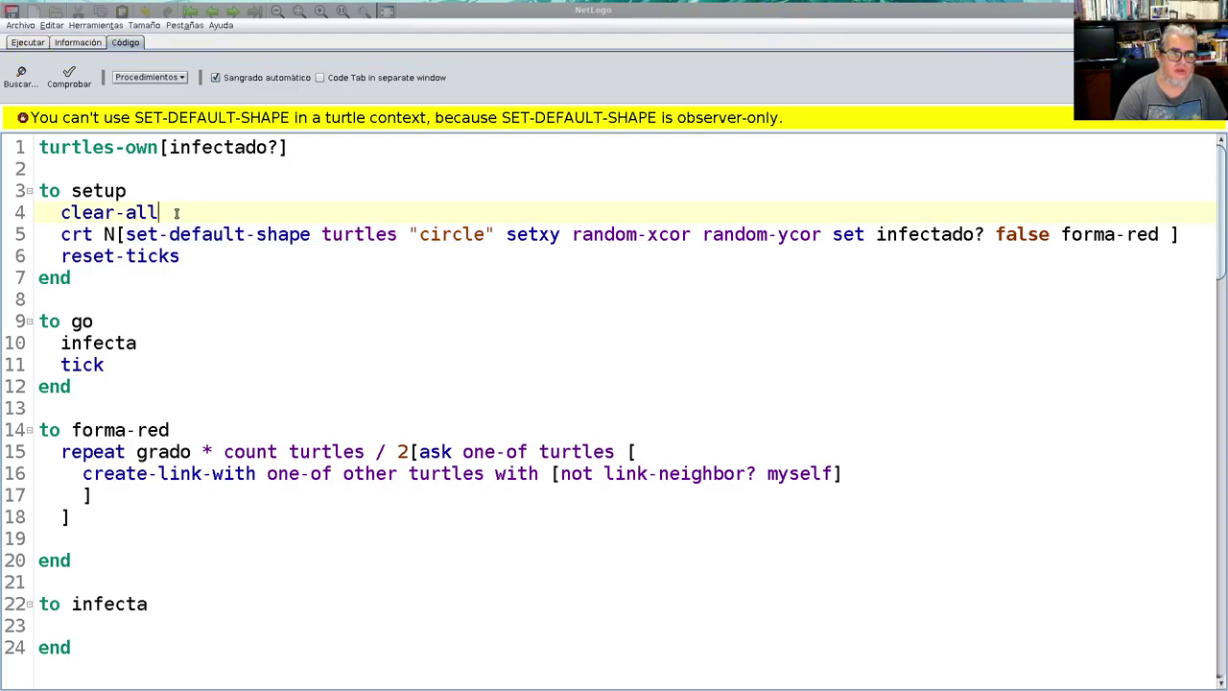
key("Return")
key("ctrl+v")
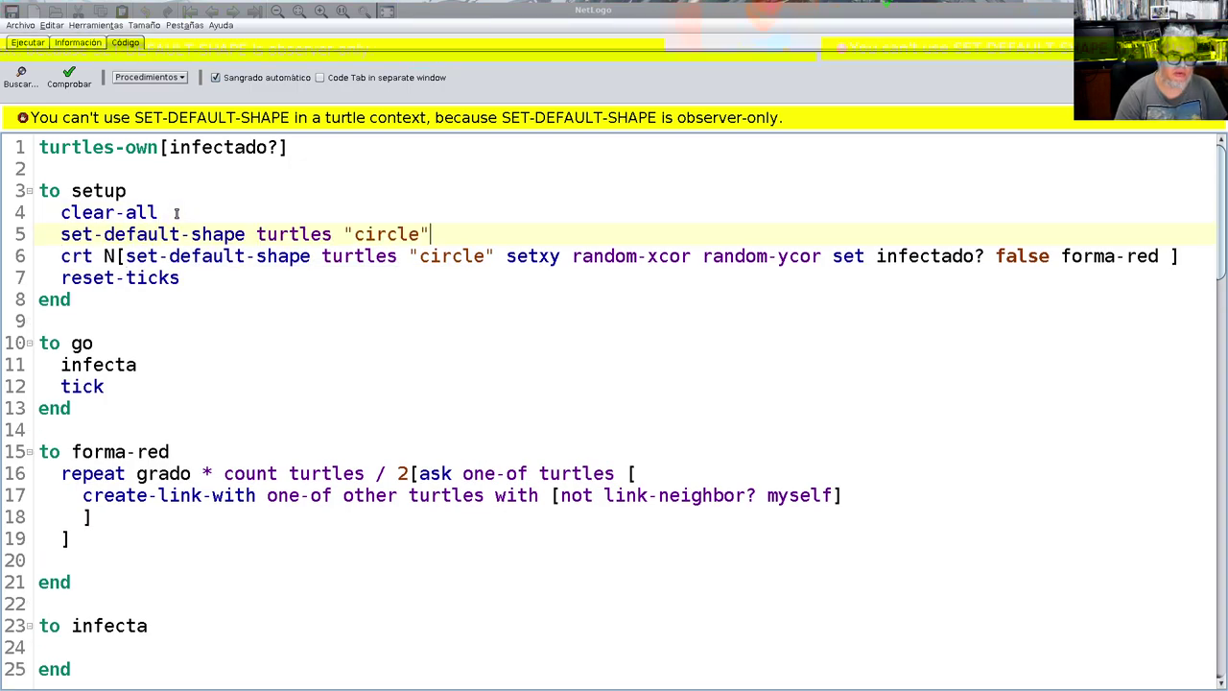
key("Down")
key("Right")
key("Right")
key("Right")
key("BackSpace")
key("BackSpace")
key("BackSpace")
key("BackSpace")
key("BackSpace")
key("BackSpace")
key("BackSpace")
key("BackSpace")
key("BackSpace")
key("BackSpace")
key("BackSpace")
key("BackSpace")
key("BackSpace")
key("BackSpace")
key("BackSpace")
key("BackSpace")
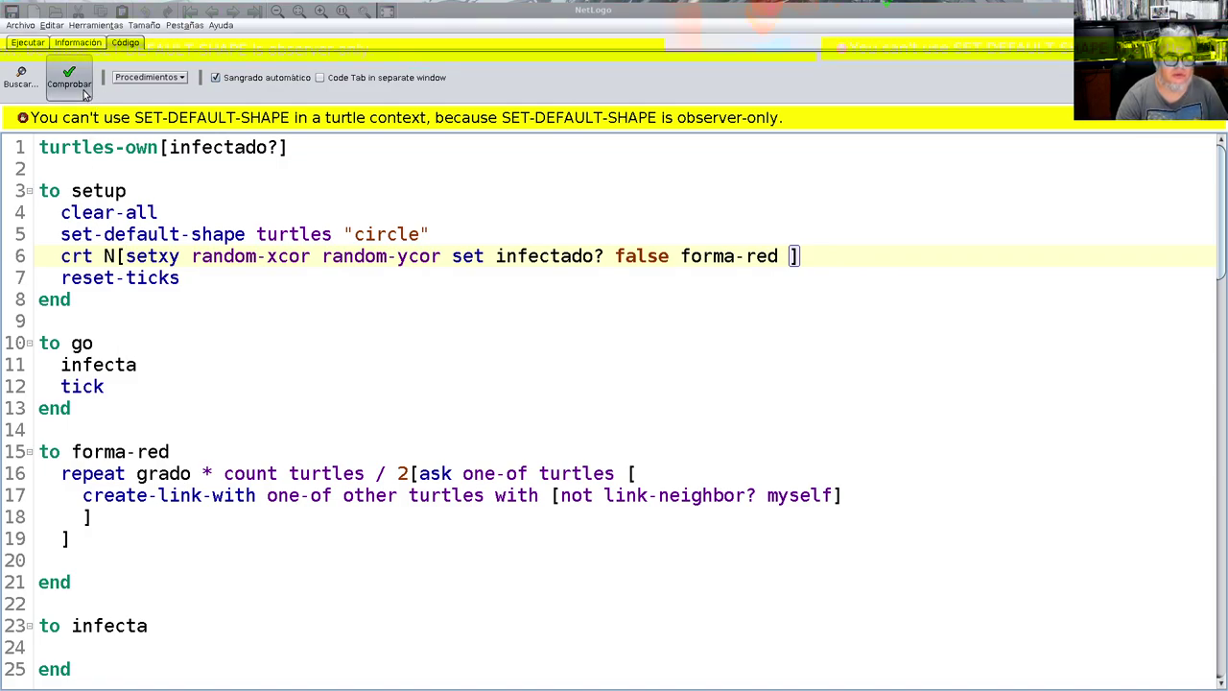
left_click(84, 93)
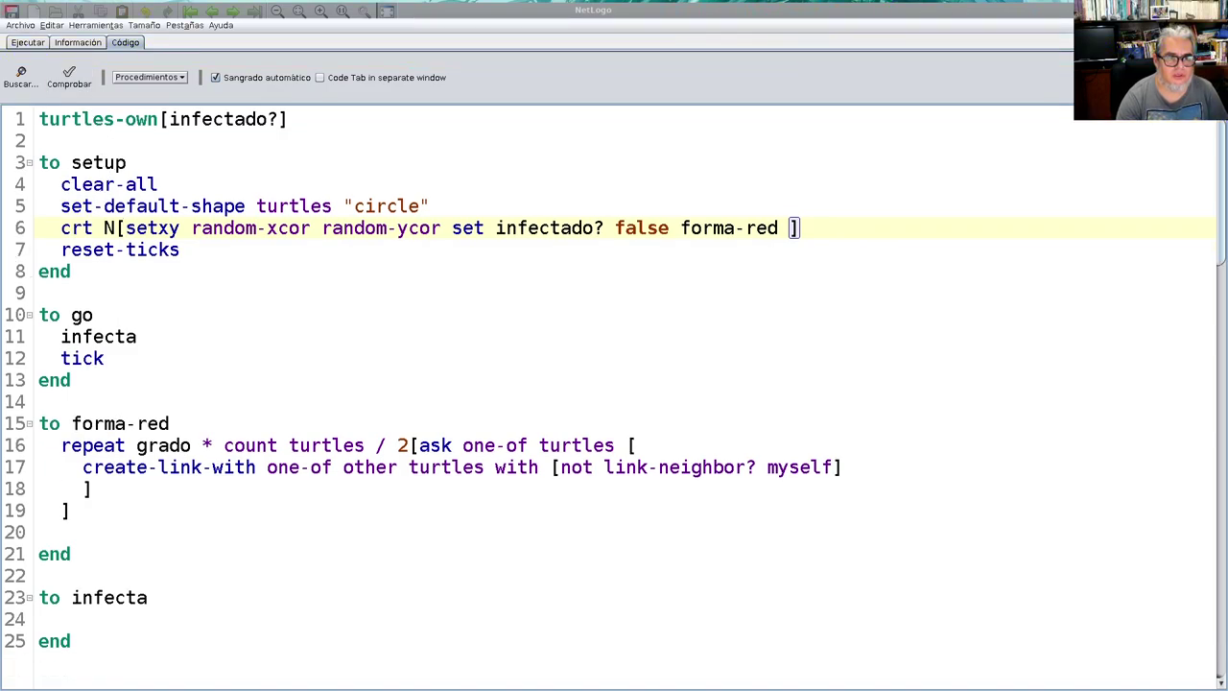
Step: Run setup in Ejecutar, dismiss the link-creation runtime error, and return to the interface
left_click(31, 44)
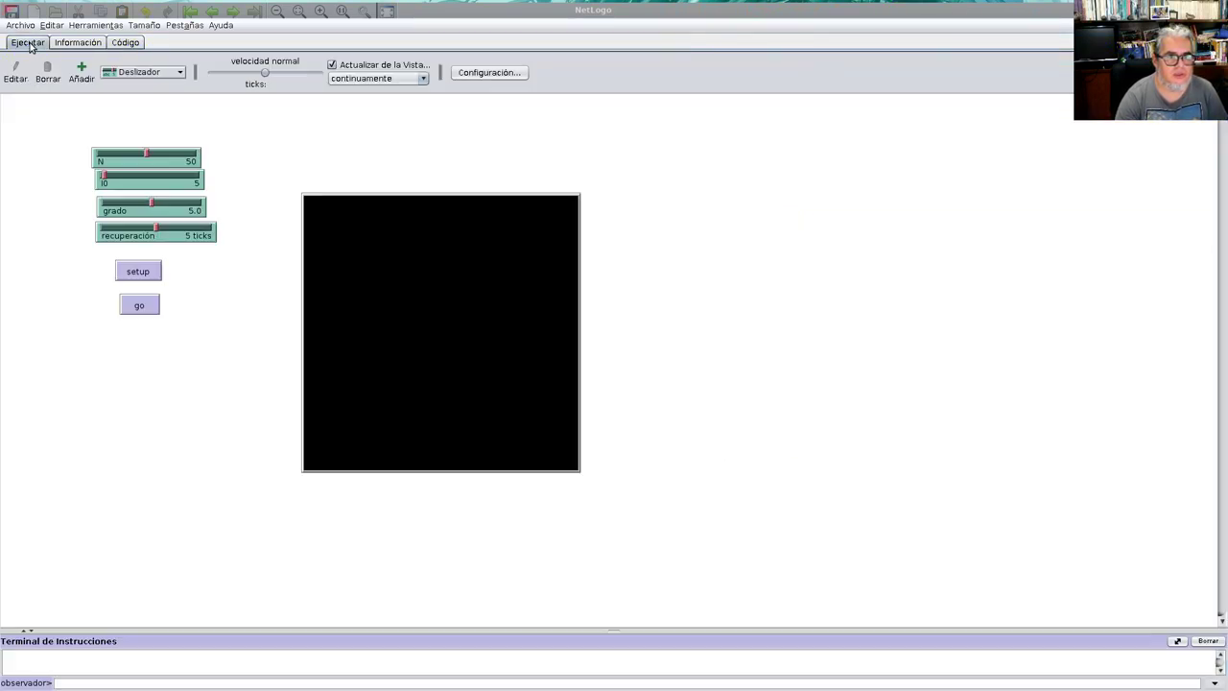
left_click(138, 273)
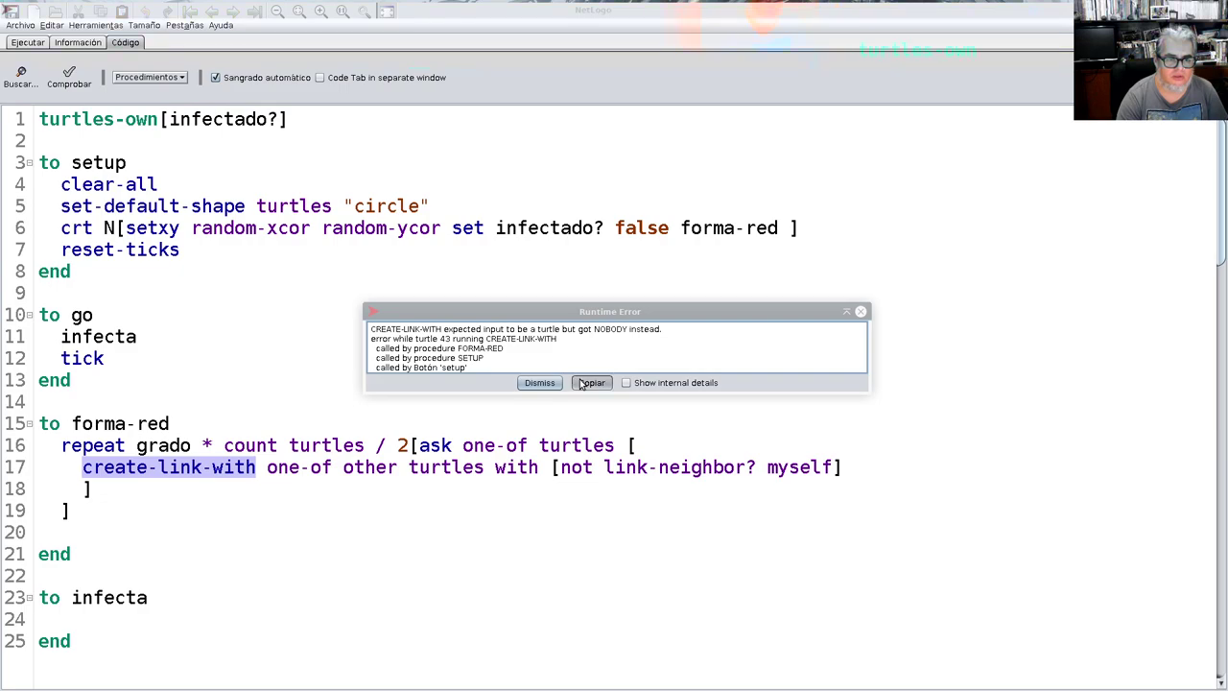
left_click(552, 385)
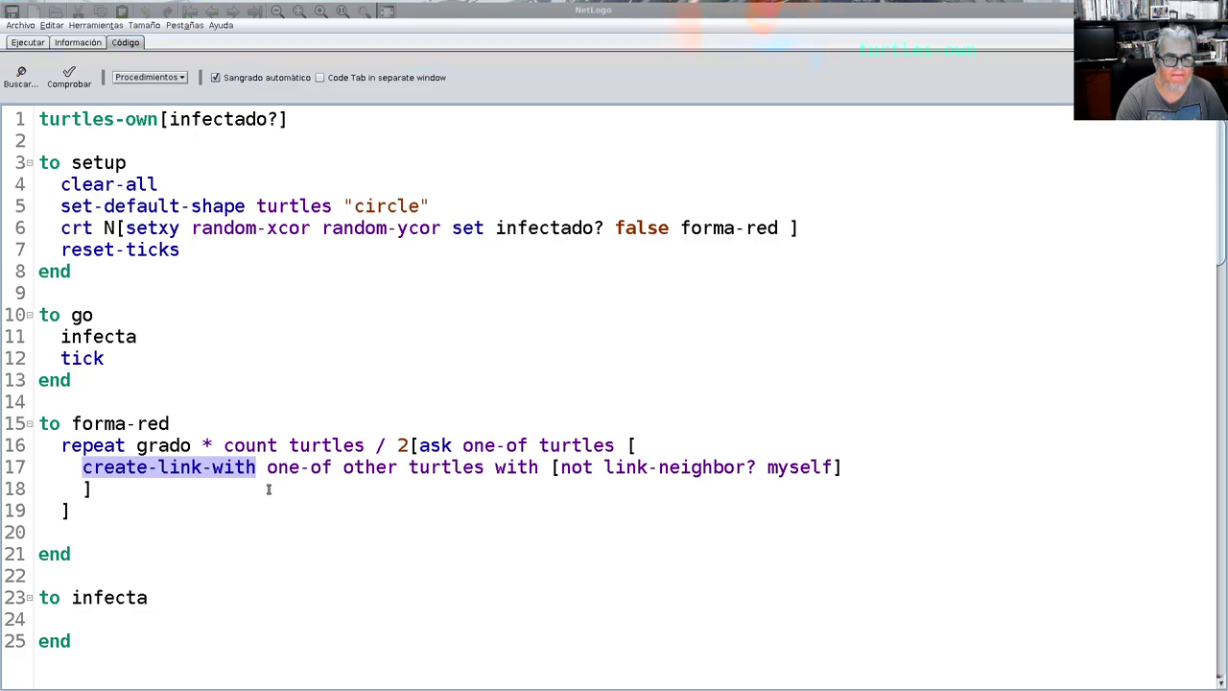
left_click(27, 42)
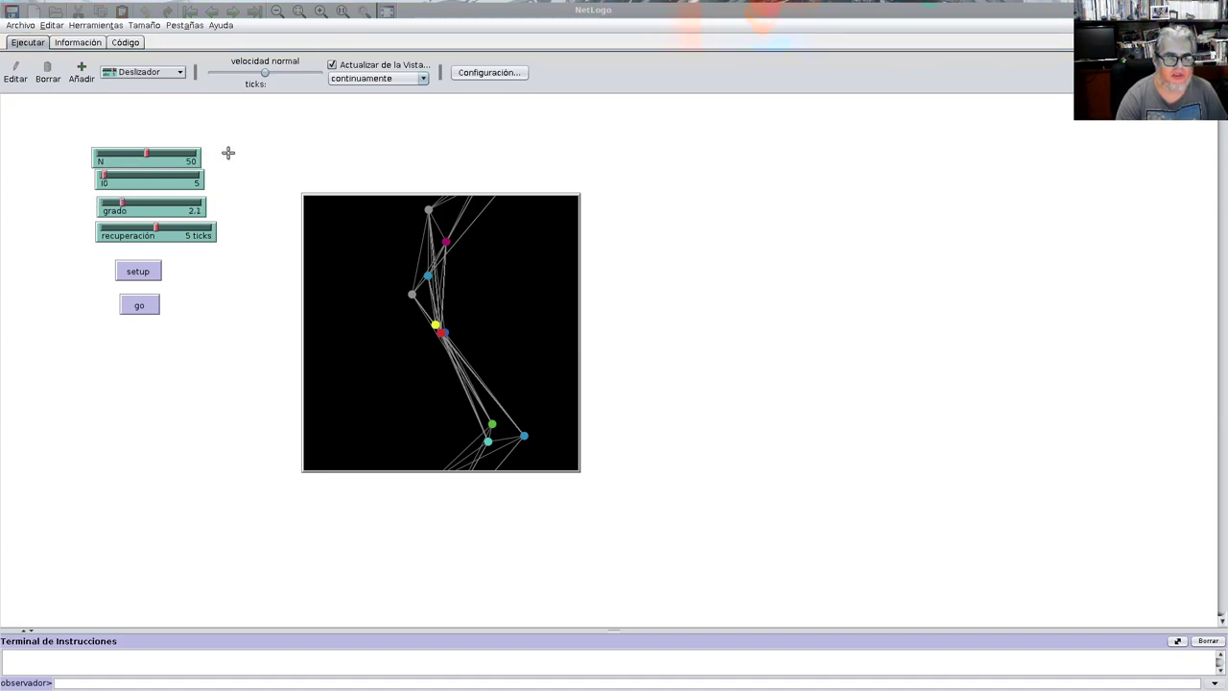
Step: Raise the N slider maximum to 500, set N to 197, and rerun setup
right_click(179, 157)
left_click(192, 164)
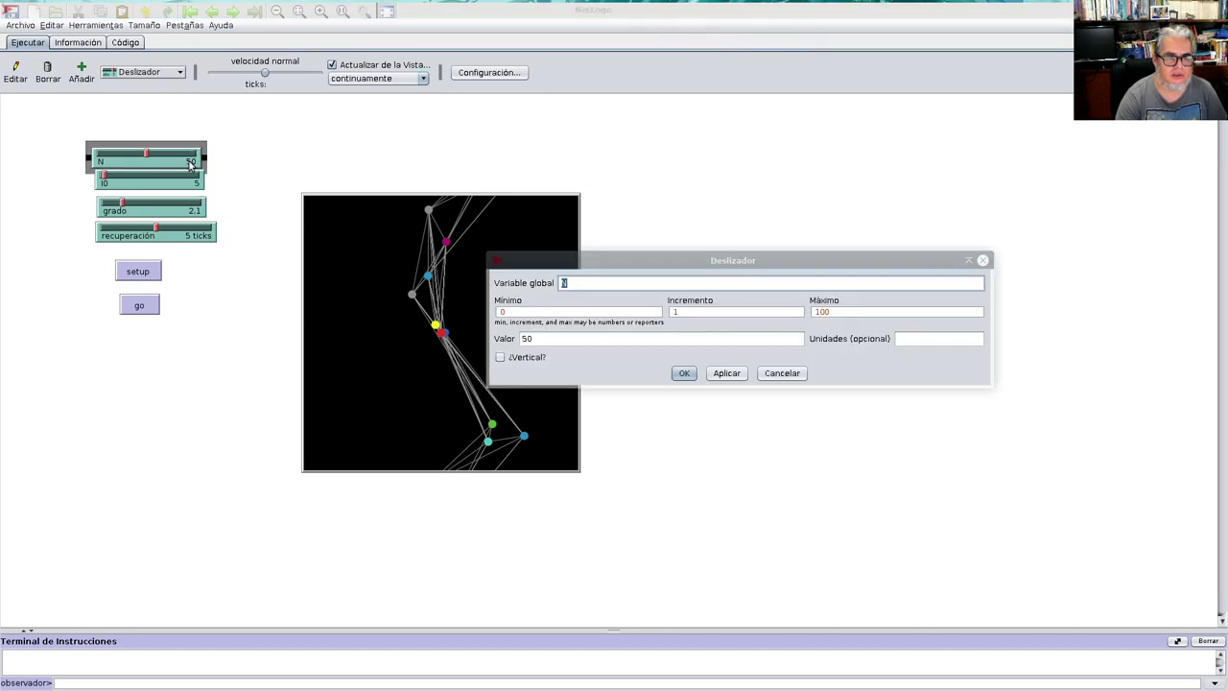
left_click_drag(873, 313, 814, 305)
type("500")
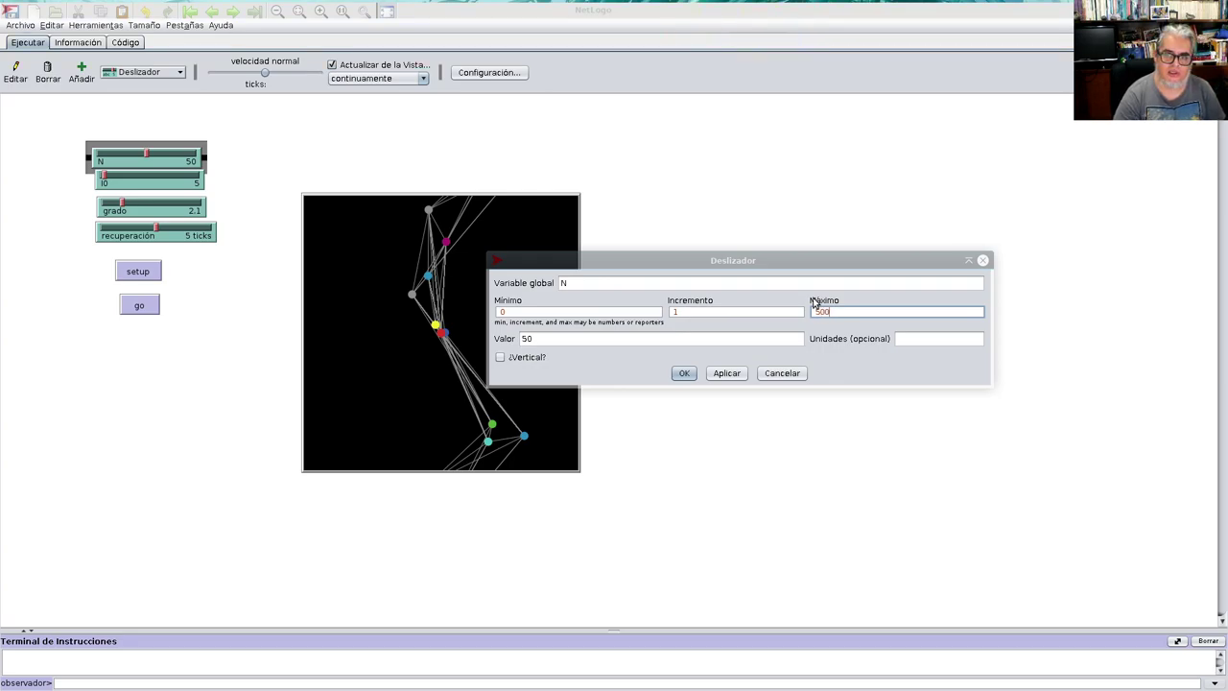
left_click(683, 373)
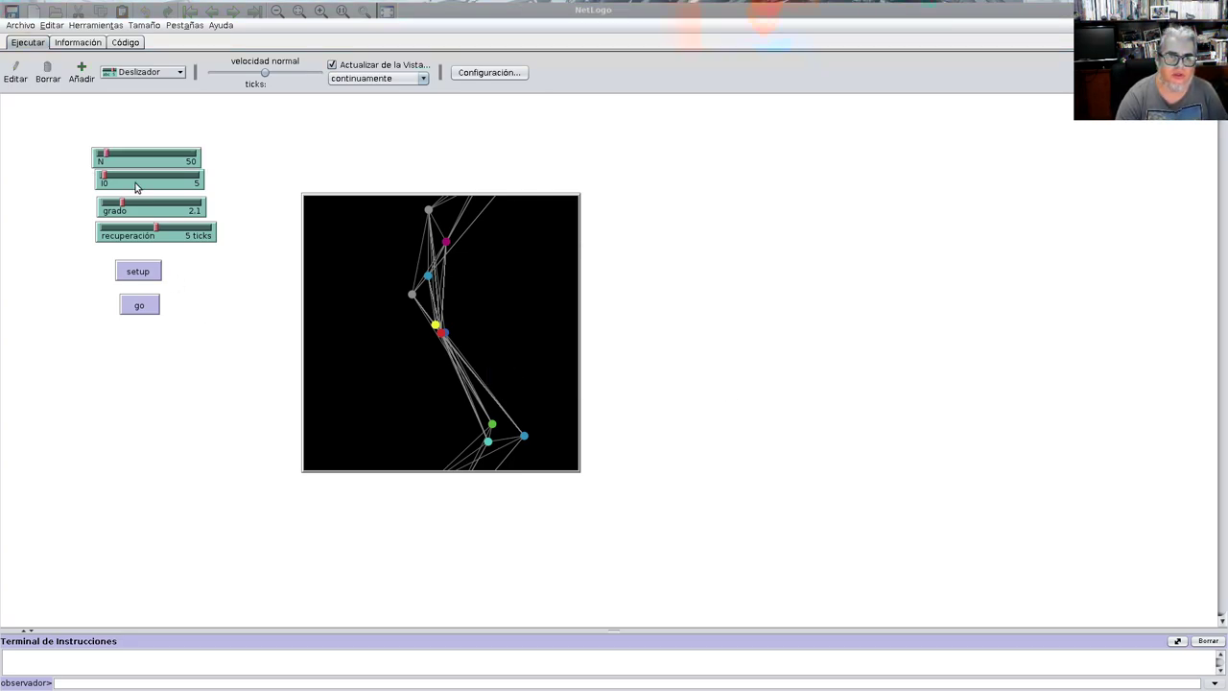
left_click_drag(105, 153, 135, 154)
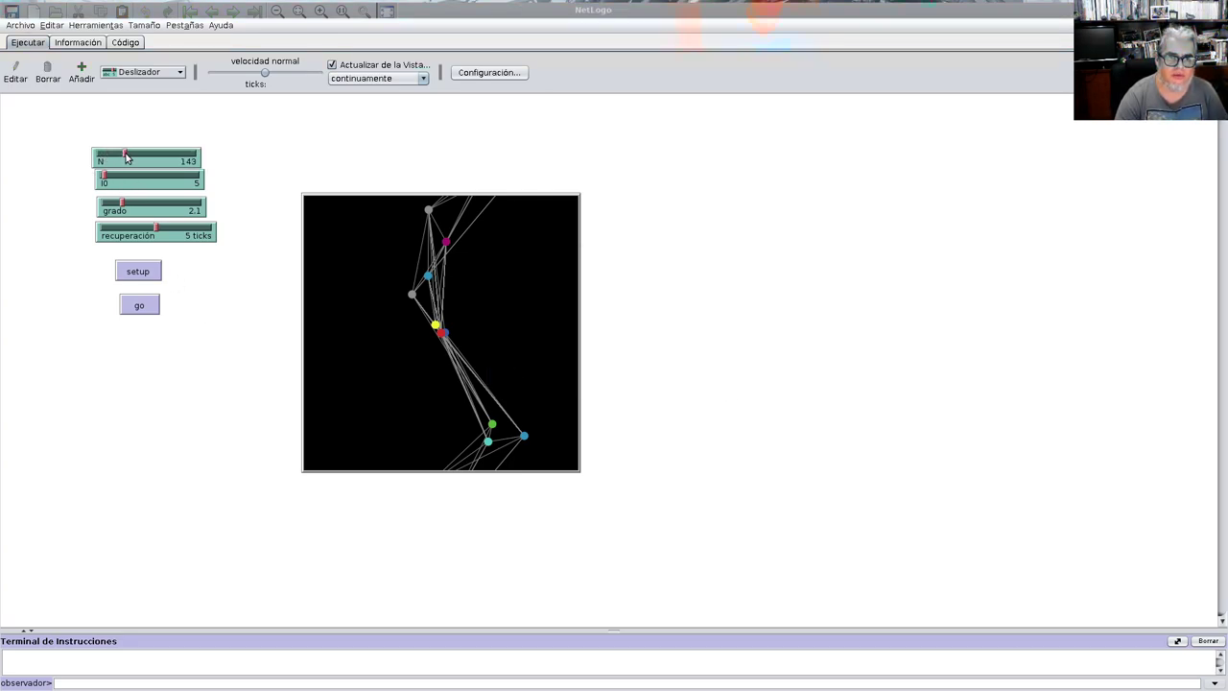
left_click(140, 273)
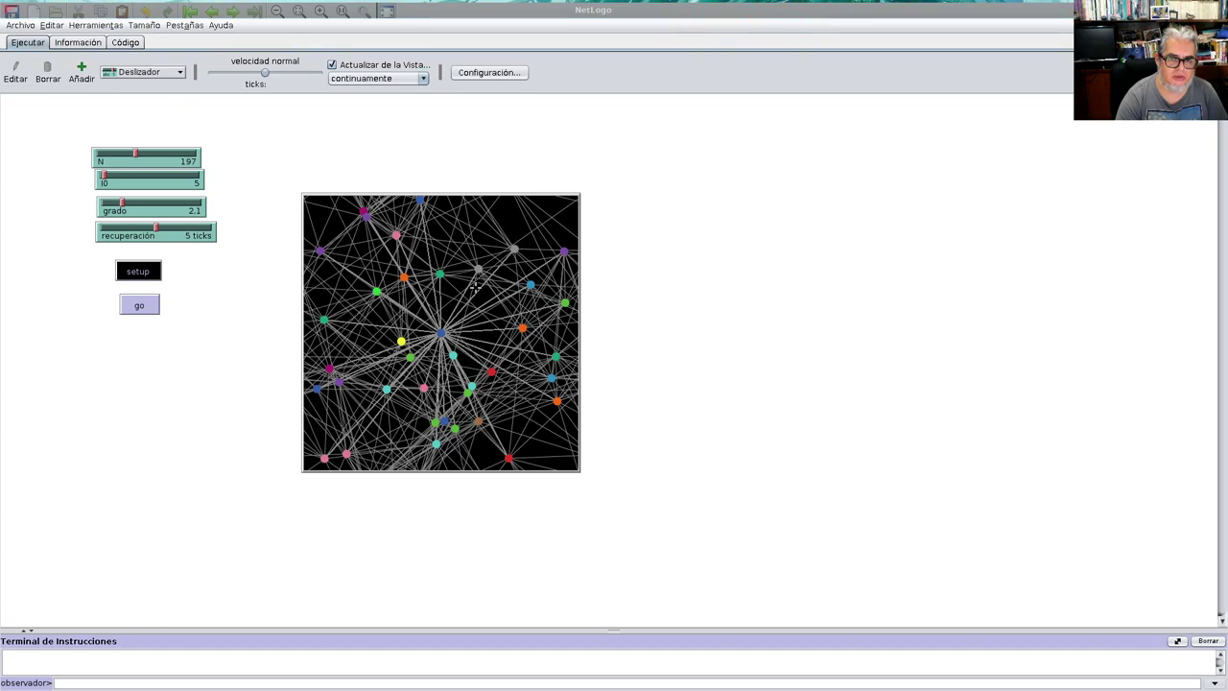
Step: Enlarge the world view, move it down and right, and set N to 73
left_click_drag(608, 460, 389, 248)
left_click_drag(298, 189, 281, 138)
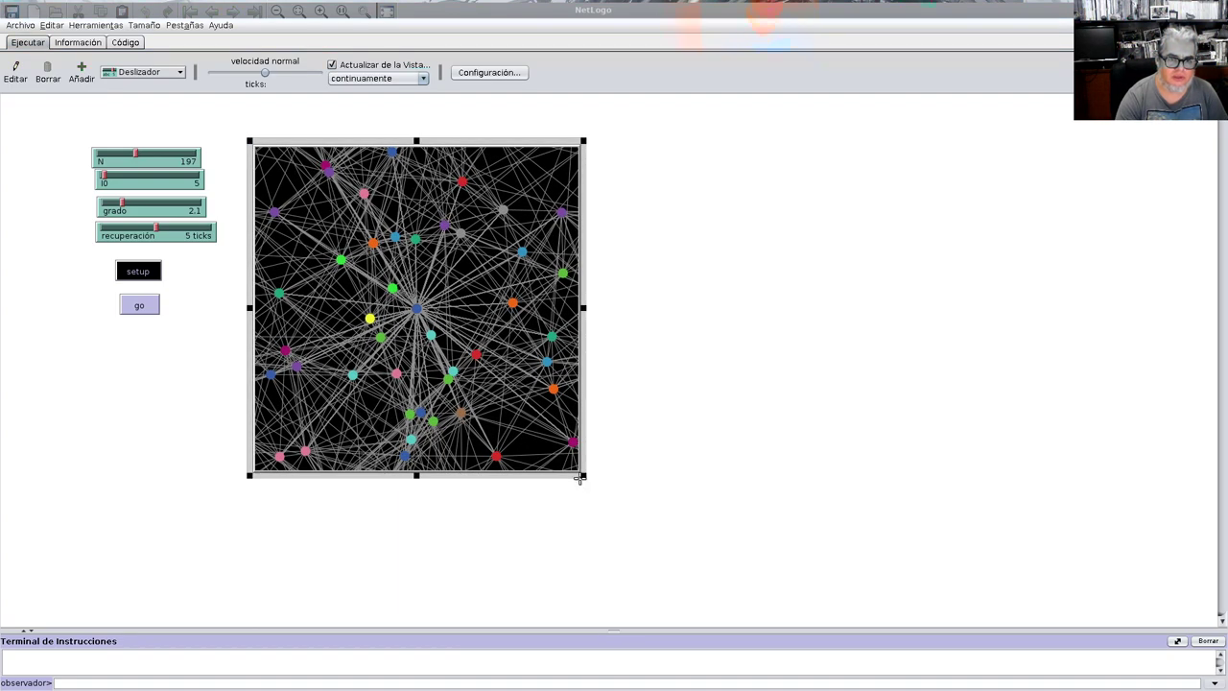
left_click(636, 493)
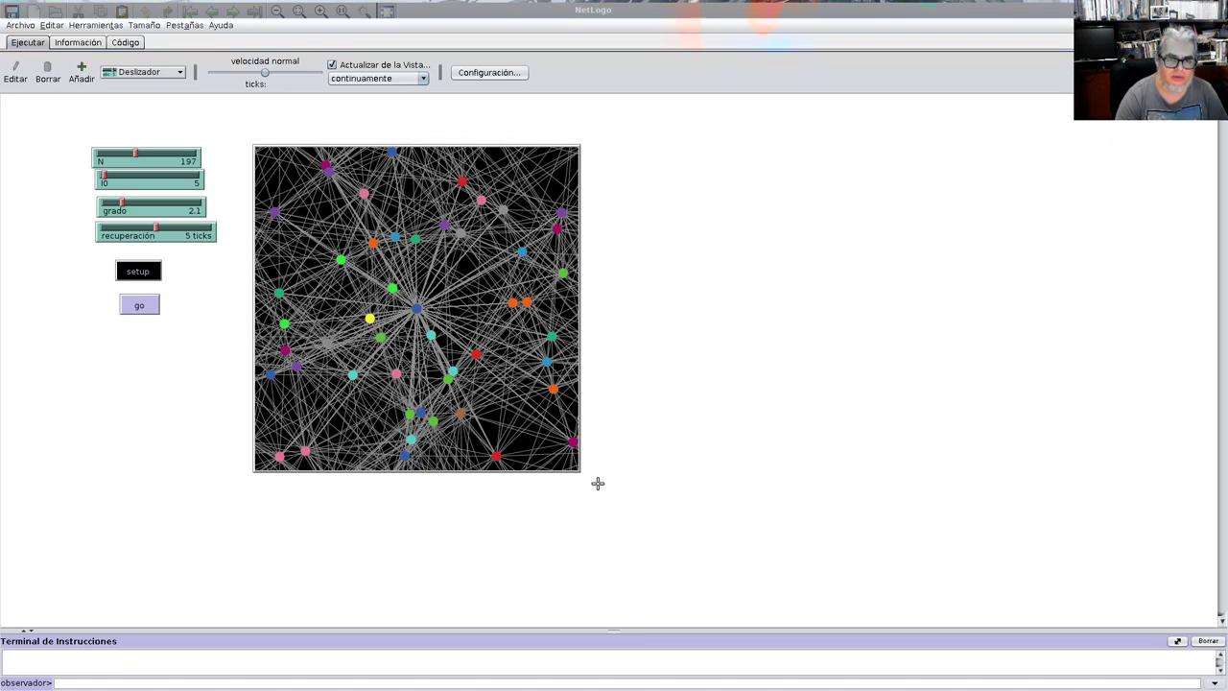
left_click_drag(585, 477, 589, 480)
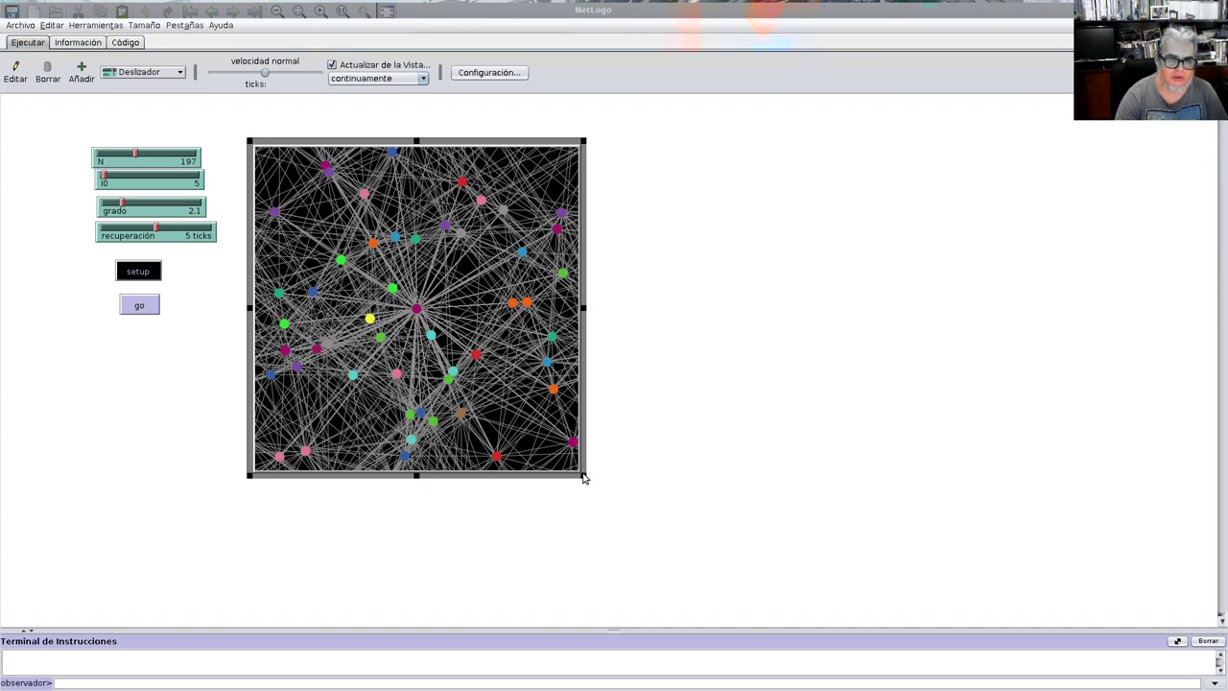
left_click(115, 158)
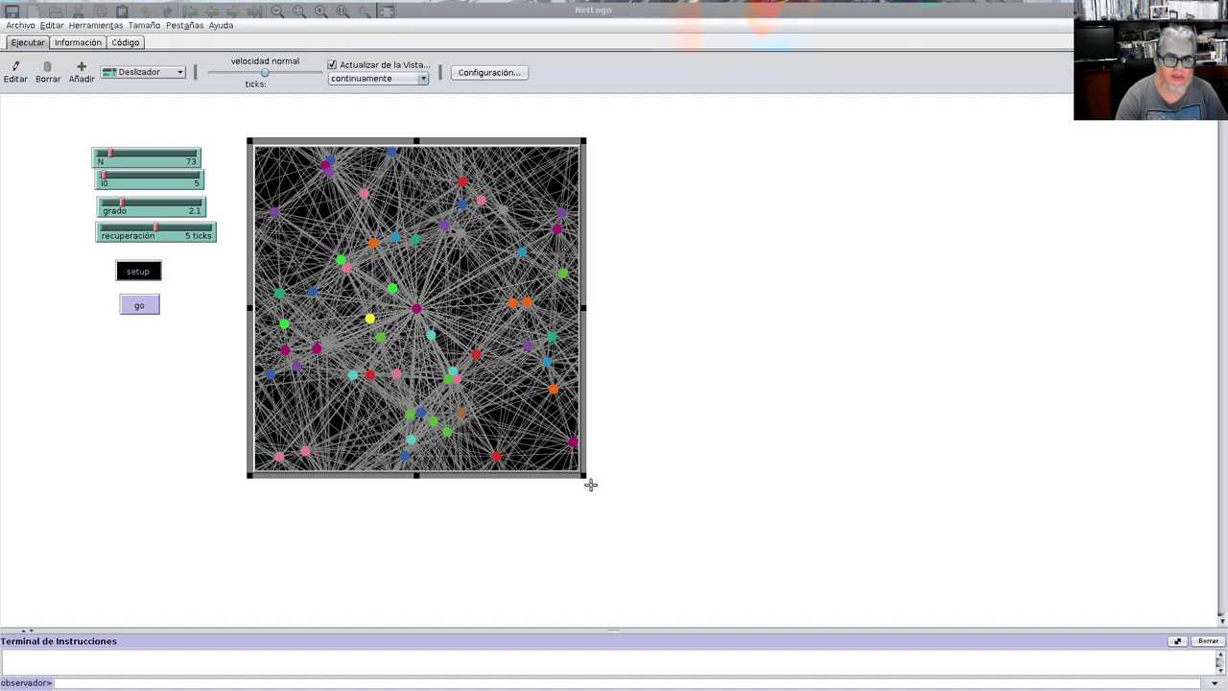
left_click(590, 485)
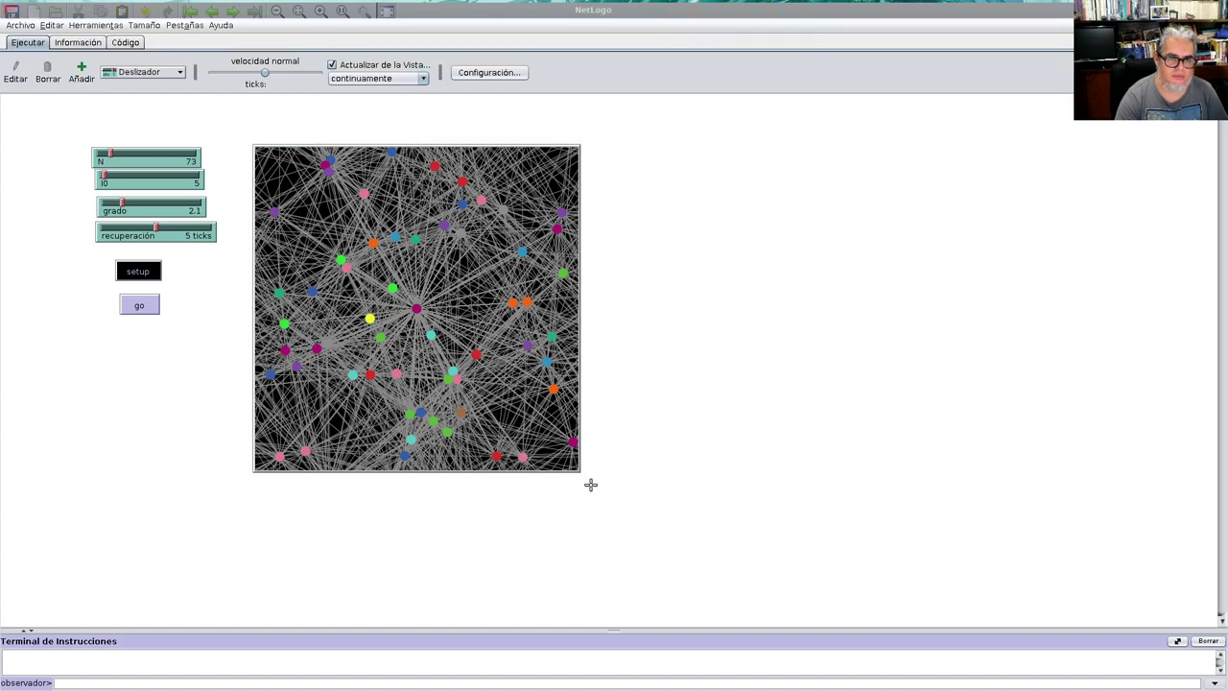
left_click(585, 477)
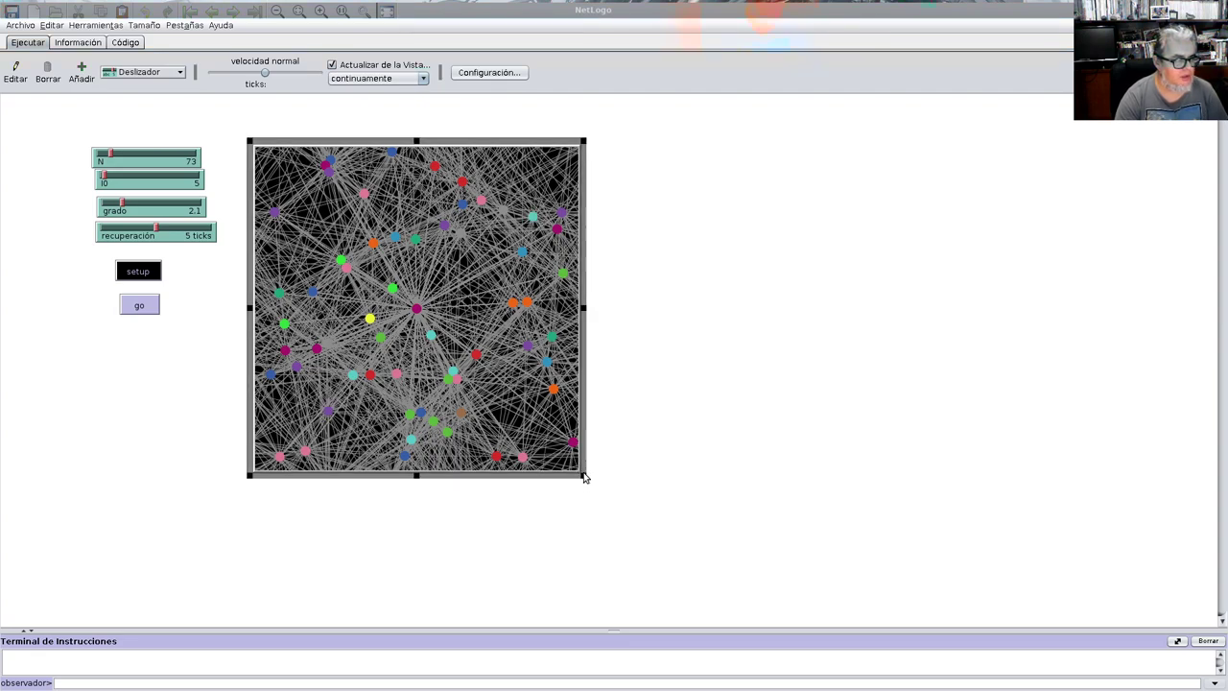
left_click(594, 482)
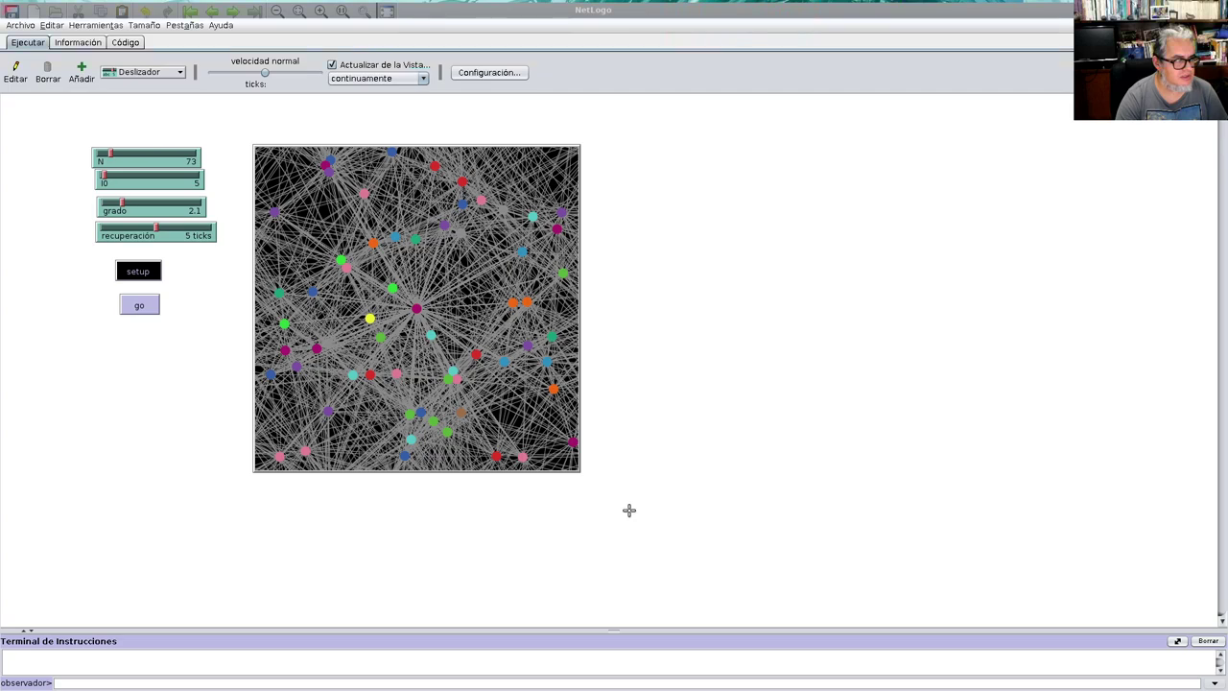
left_click_drag(584, 474, 629, 510)
left_click(628, 510)
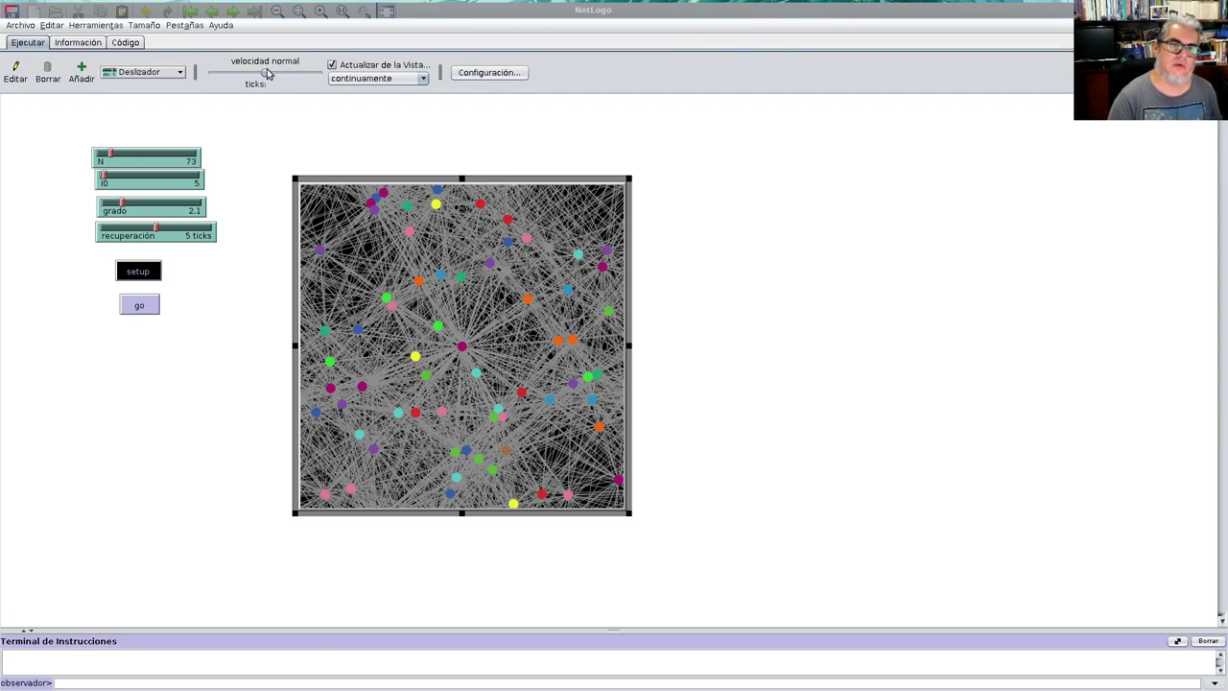
left_click(324, 80)
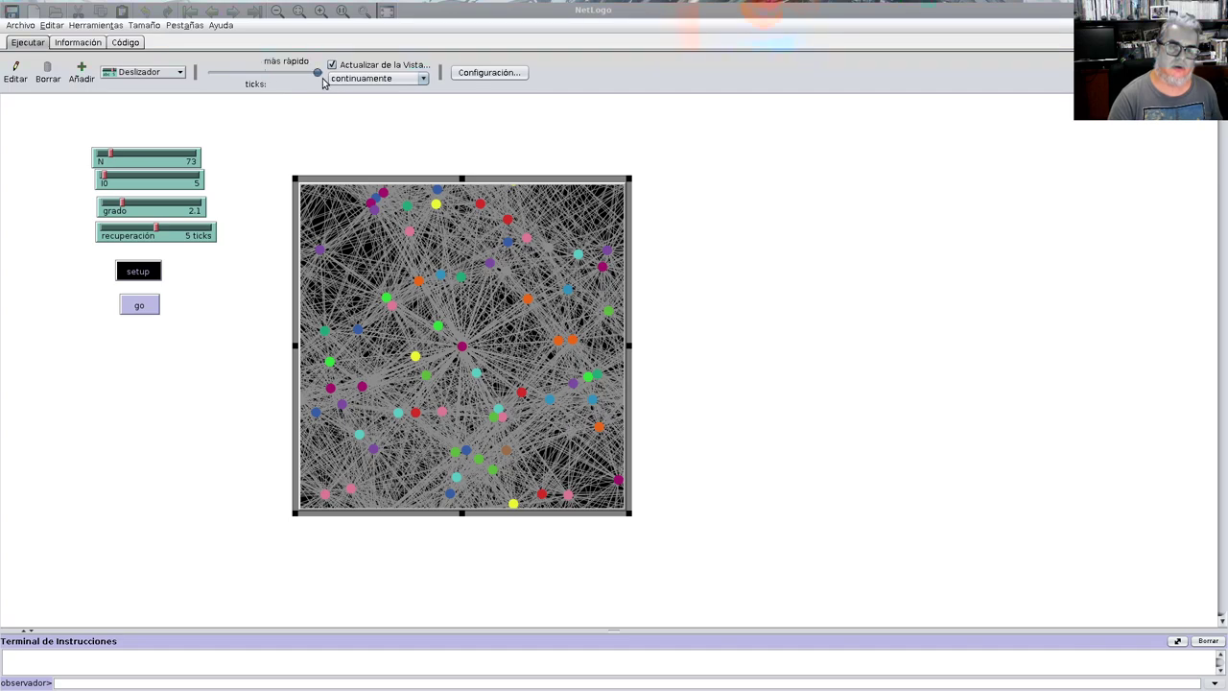
left_click(539, 381)
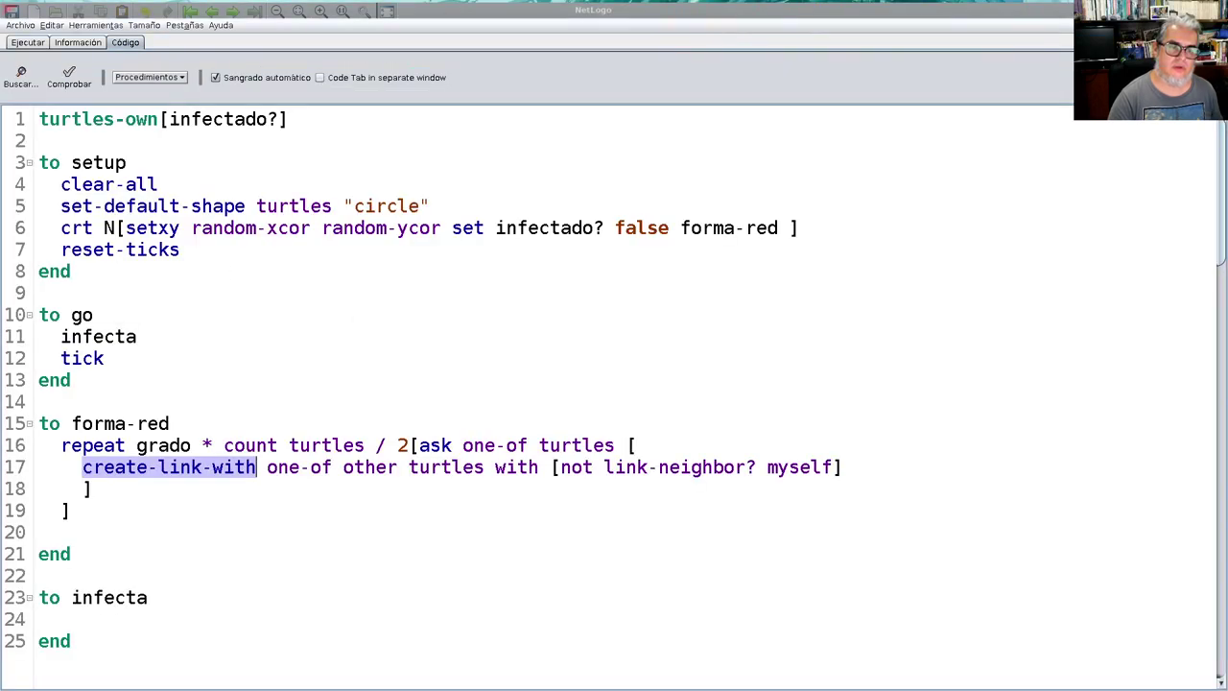
left_click(28, 43)
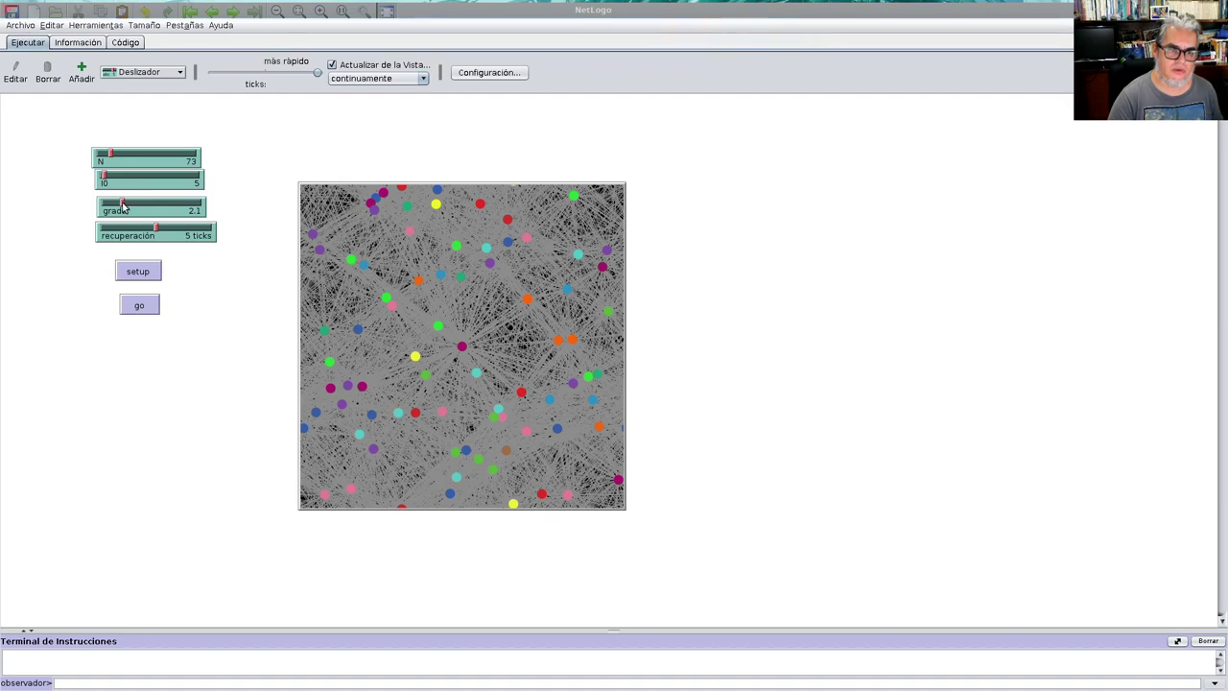
left_click(138, 271)
left_click(534, 382)
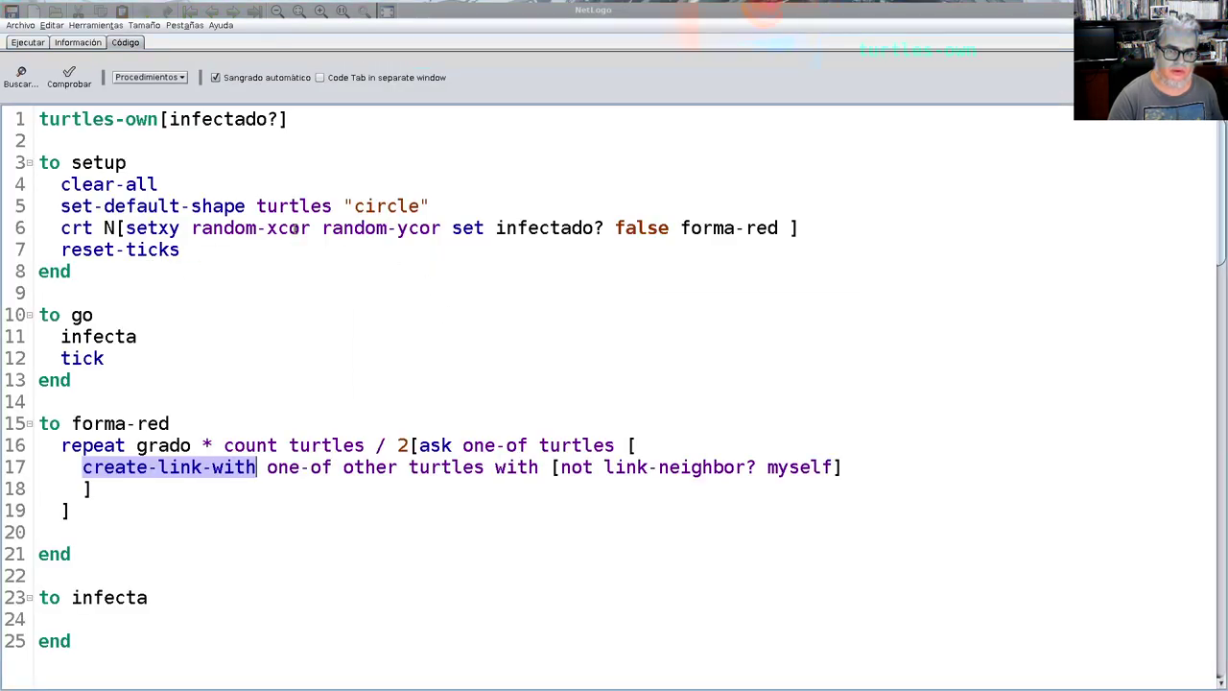
left_click(28, 42)
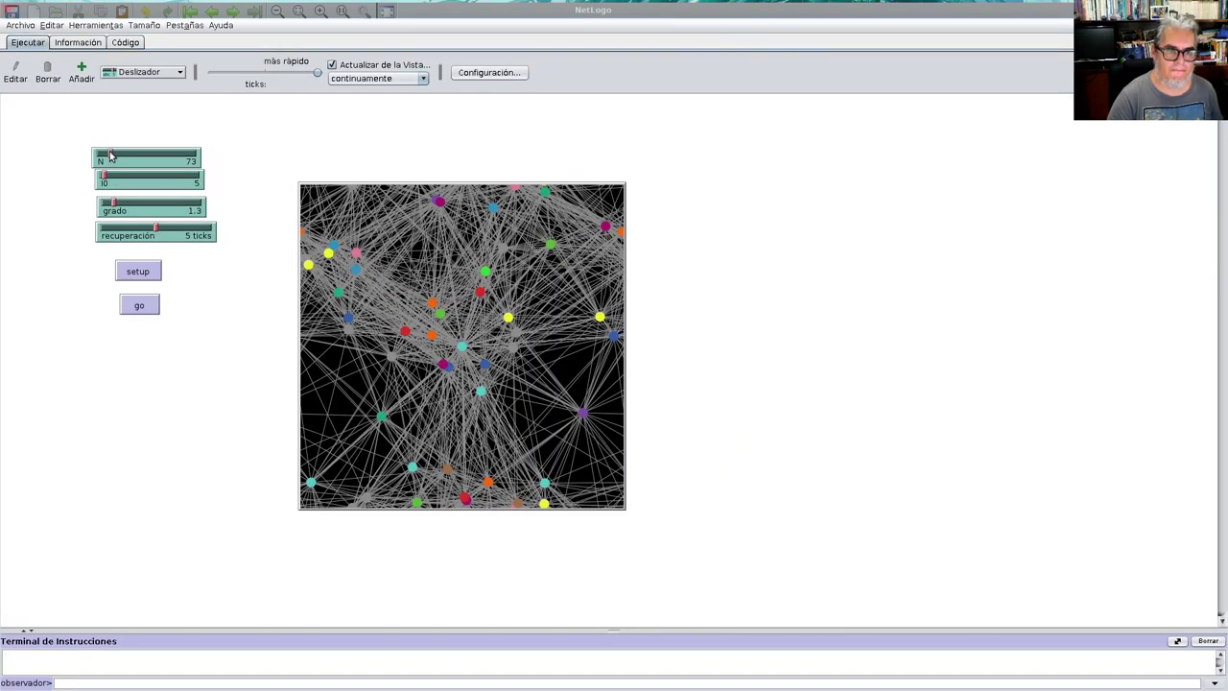
left_click(159, 274)
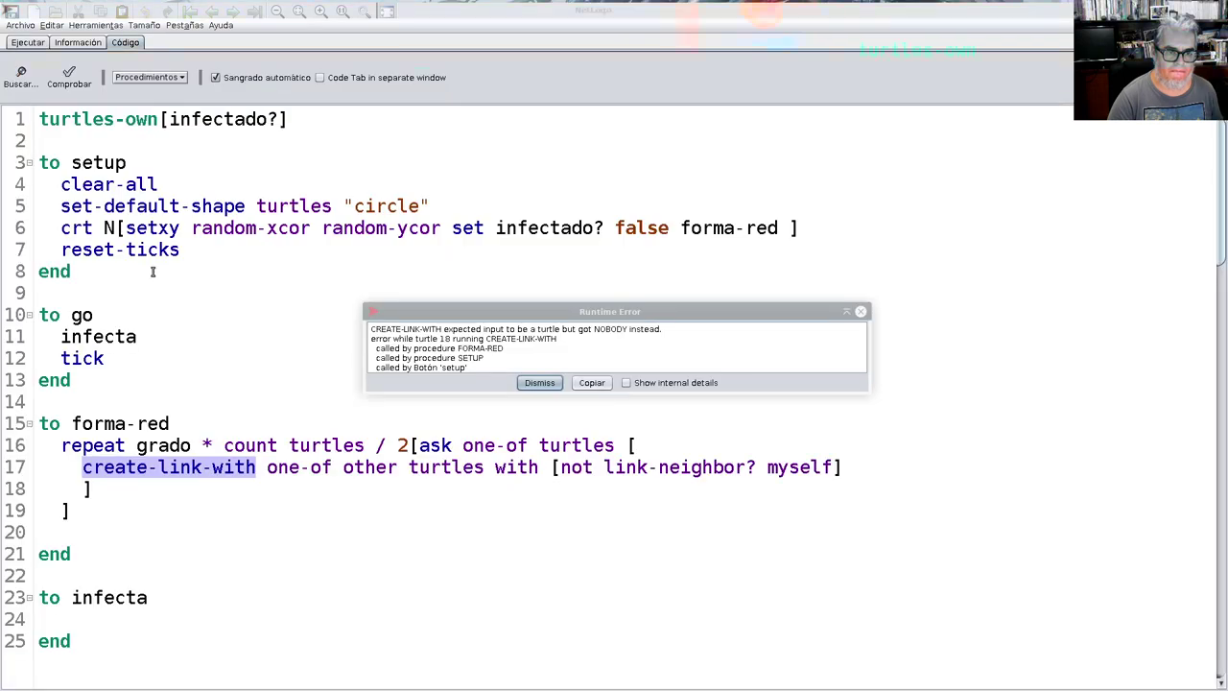
left_click(540, 382)
left_click(28, 42)
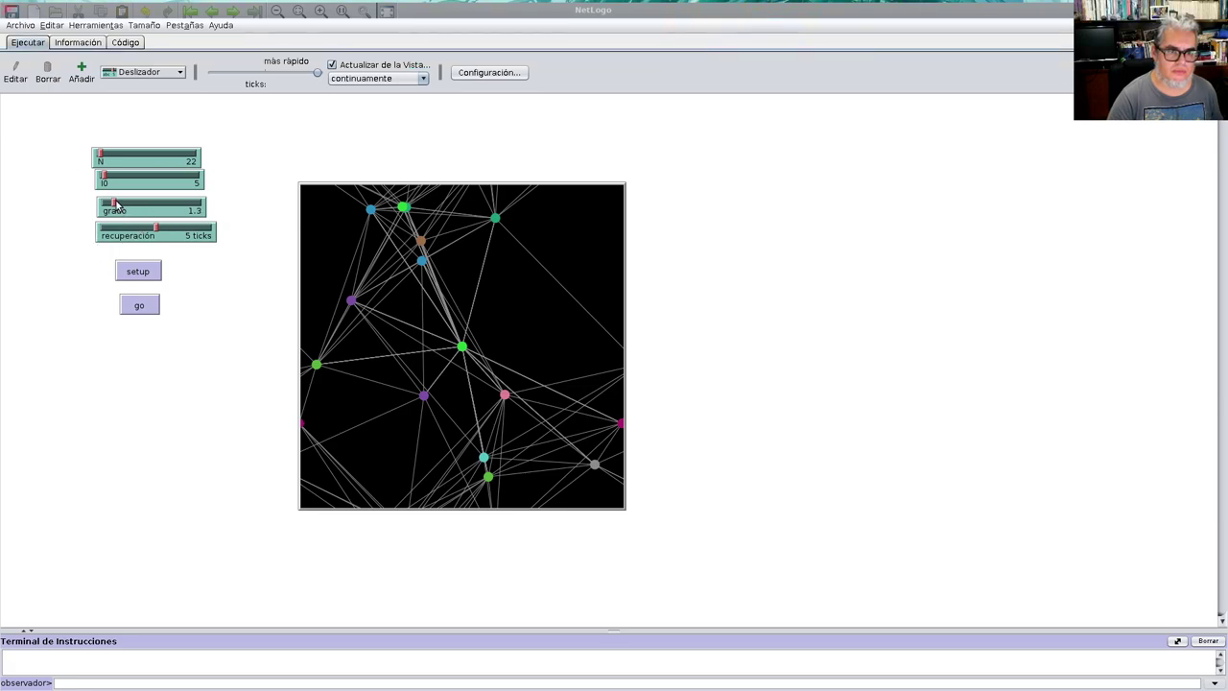
left_click(125, 42)
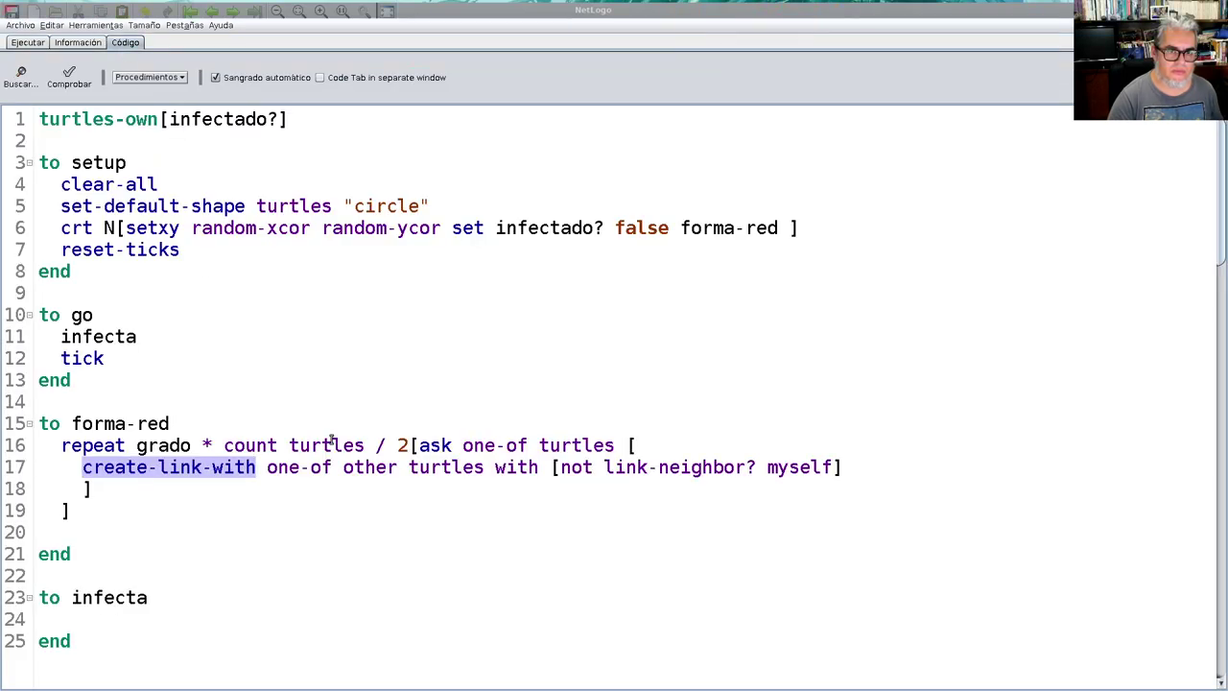
left_click(290, 468)
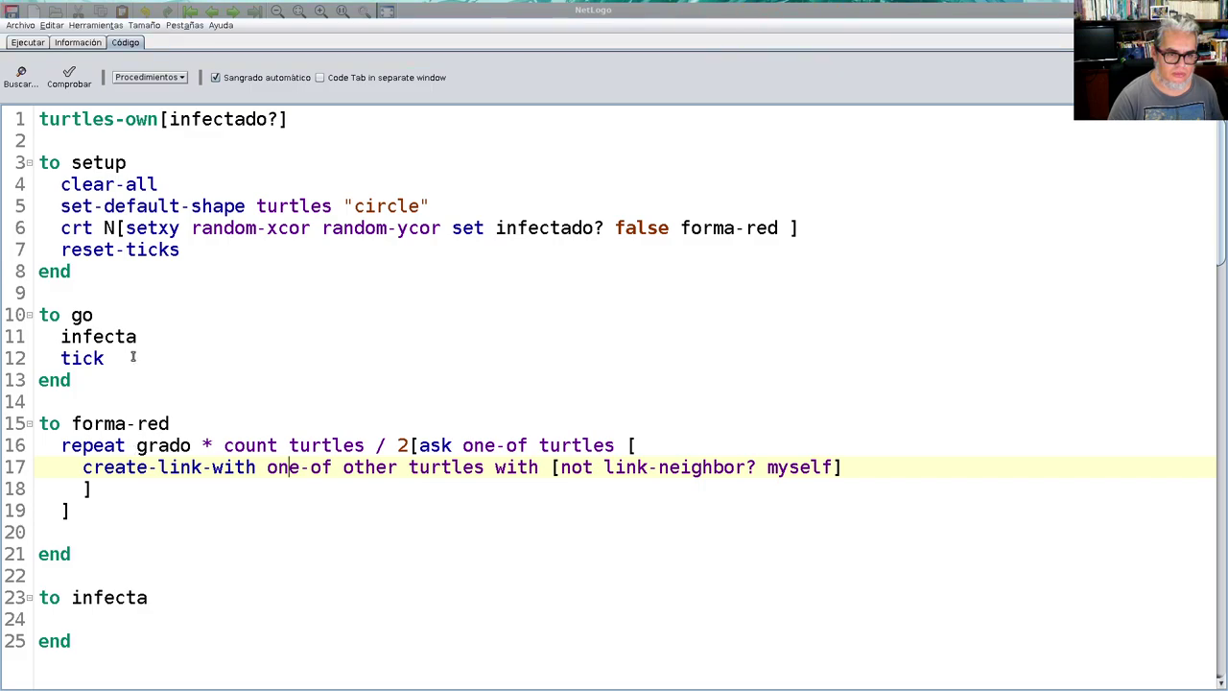
left_click(36, 42)
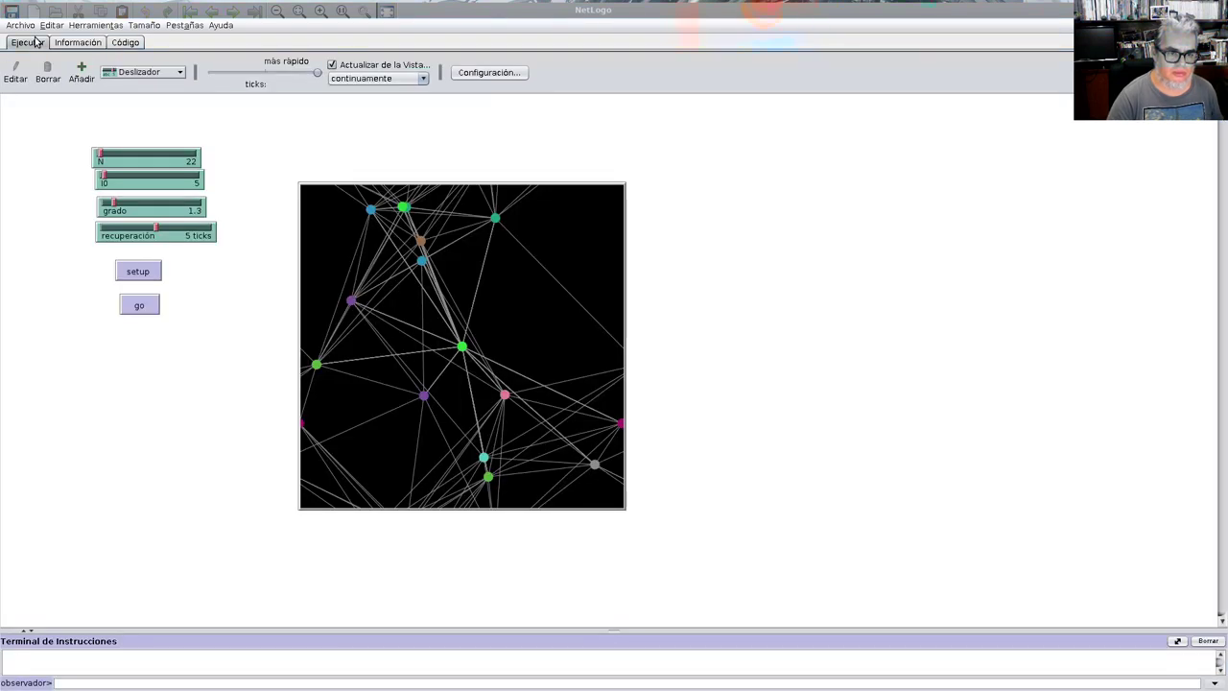
Step: Set the grado slider increment to 1 and its value to 1, then rerun setup
right_click(189, 211)
left_click(203, 218)
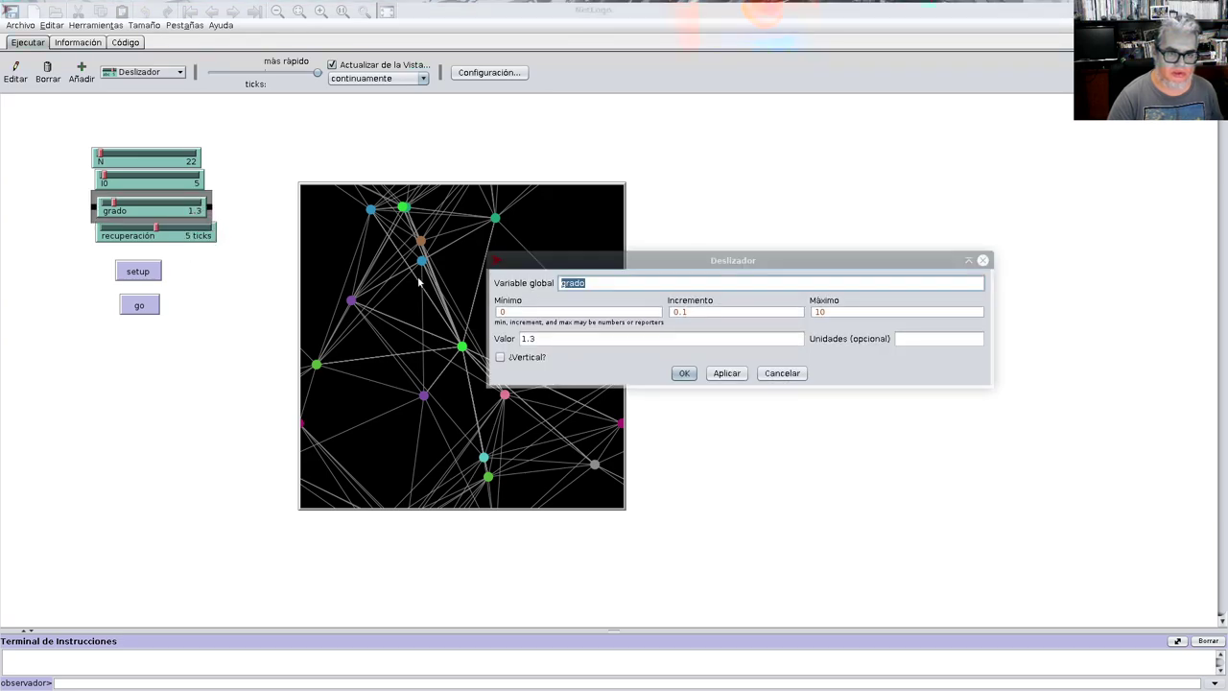
left_click(714, 313)
double_click(701, 315)
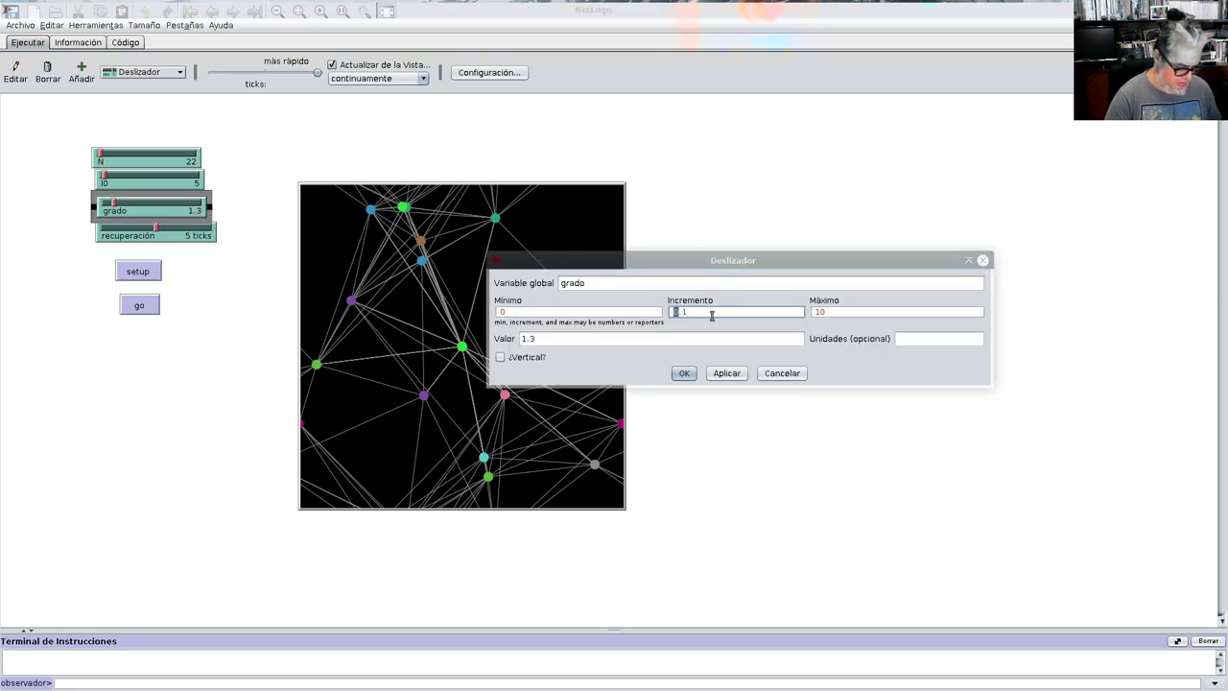
type("1")
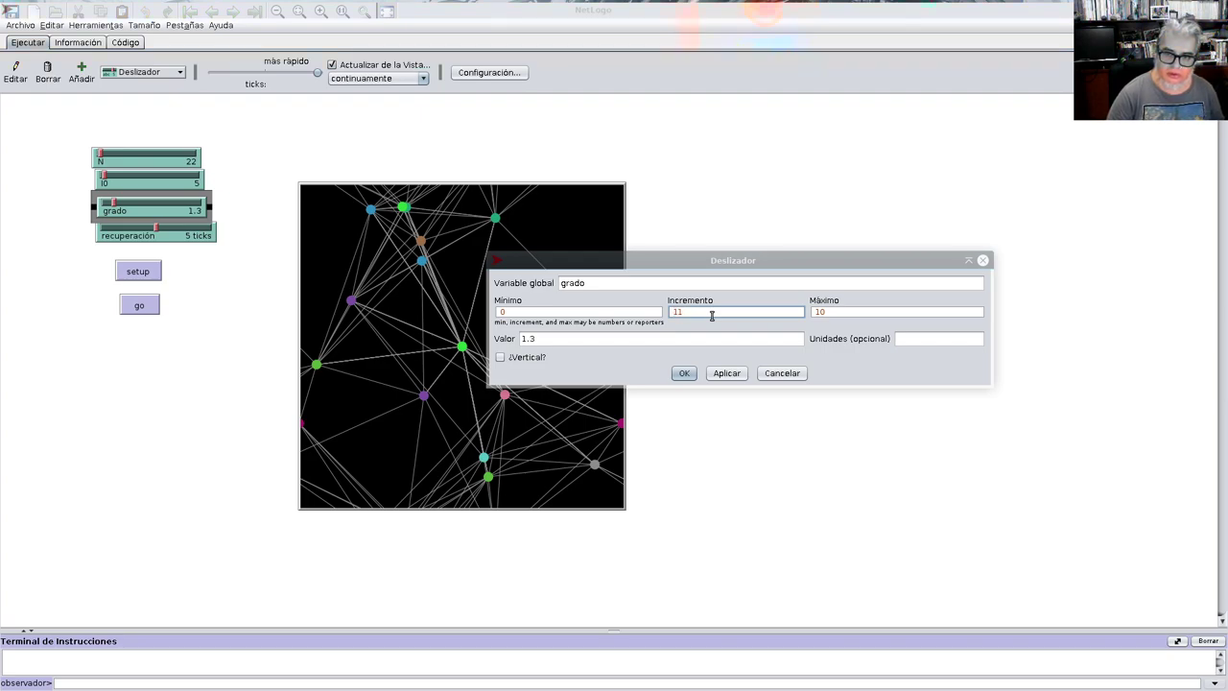
double_click(594, 344)
type("1")
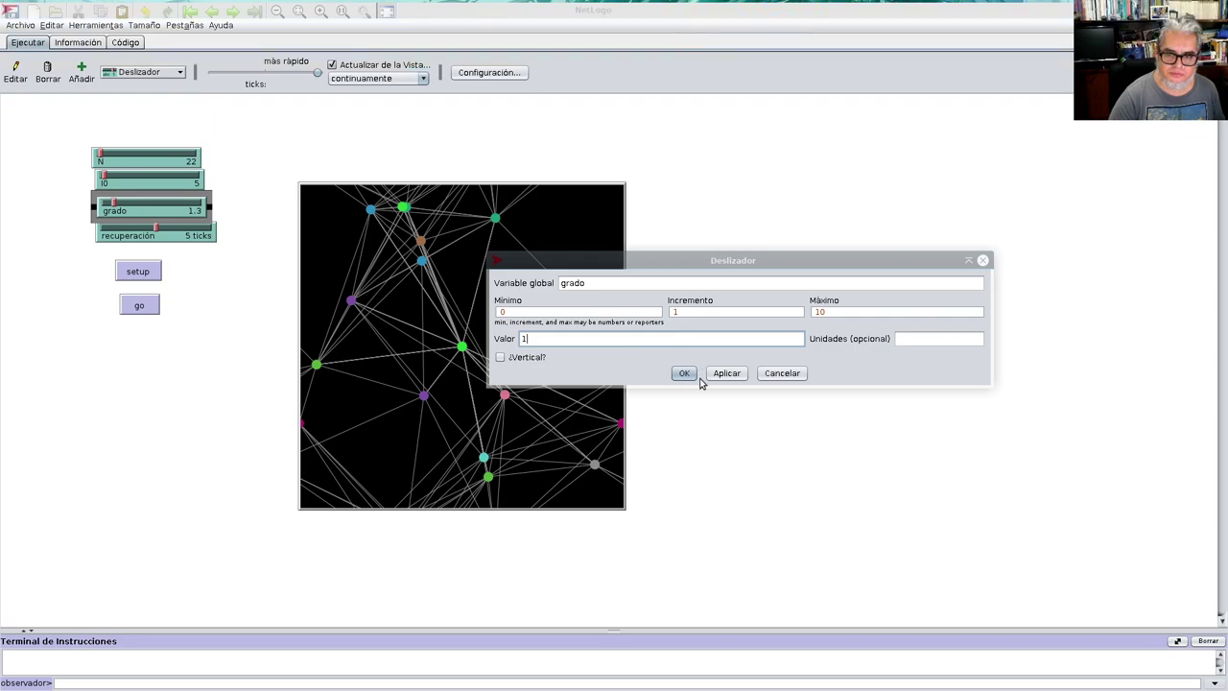
left_click(689, 374)
left_click(155, 274)
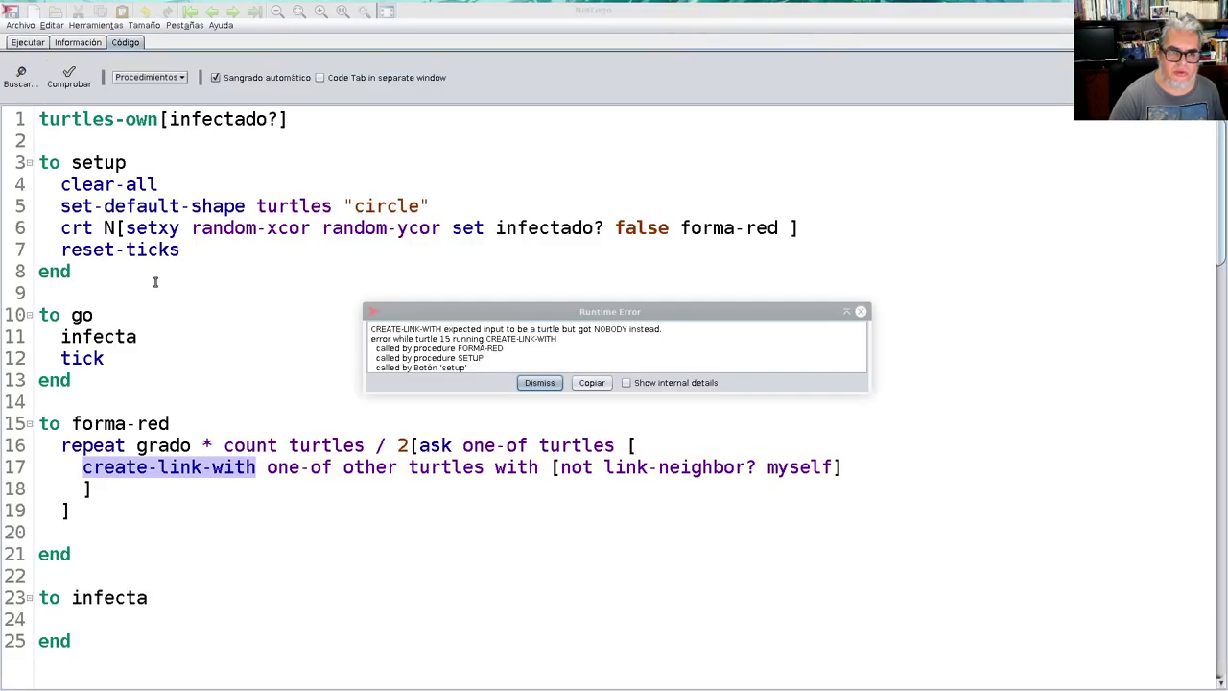
left_click(540, 384)
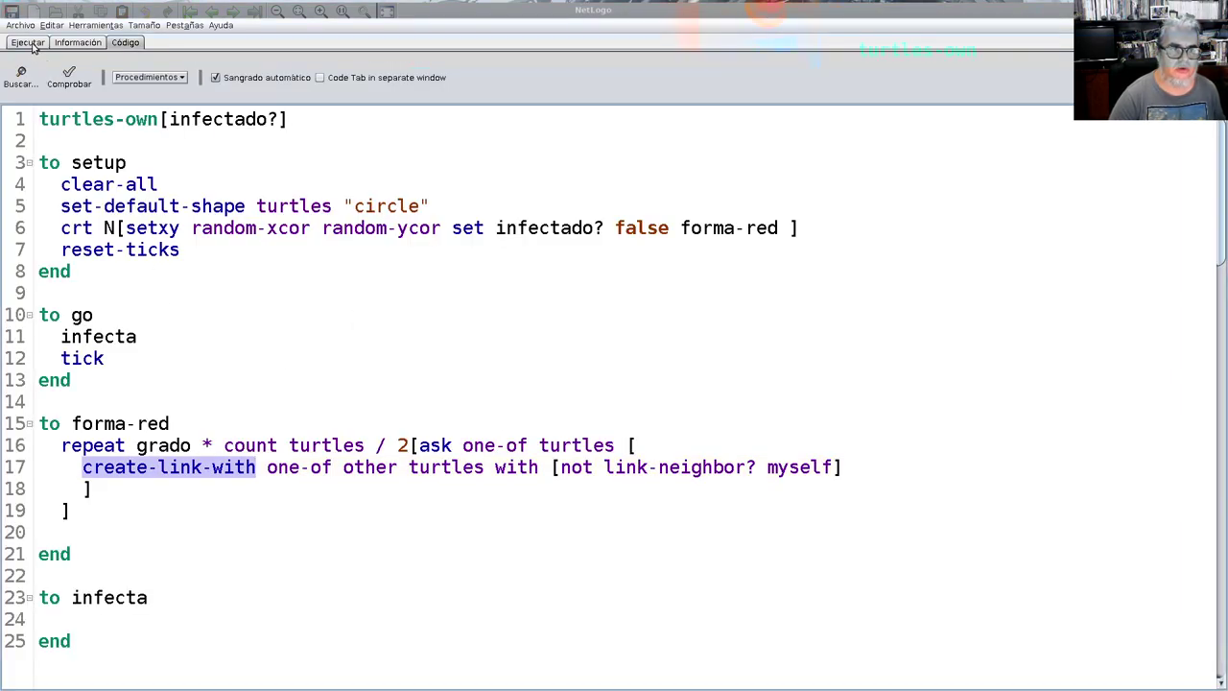
left_click(273, 475)
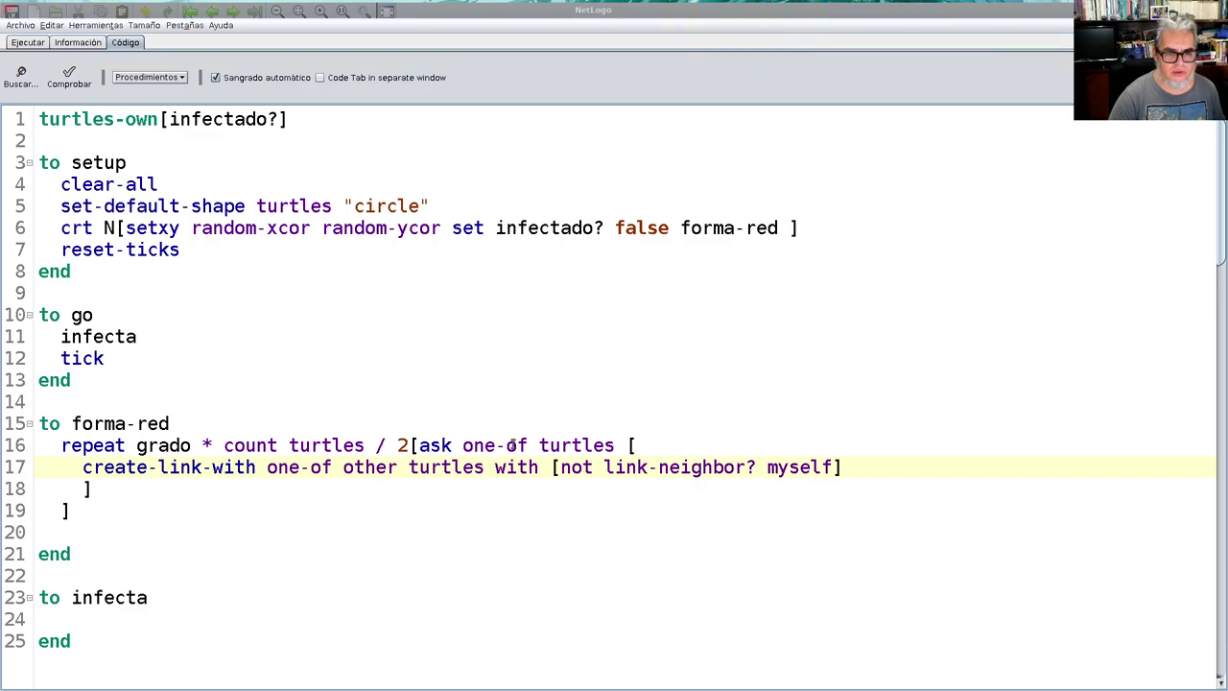
left_click(37, 44)
left_click(121, 270)
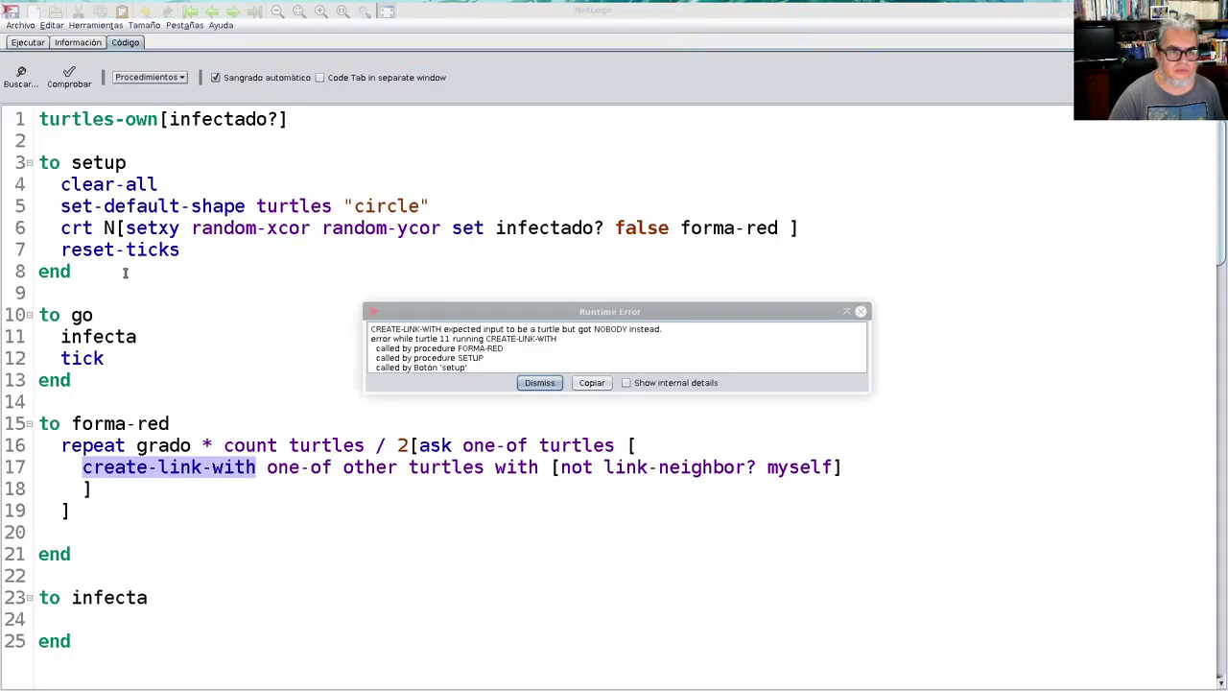
left_click(526, 384)
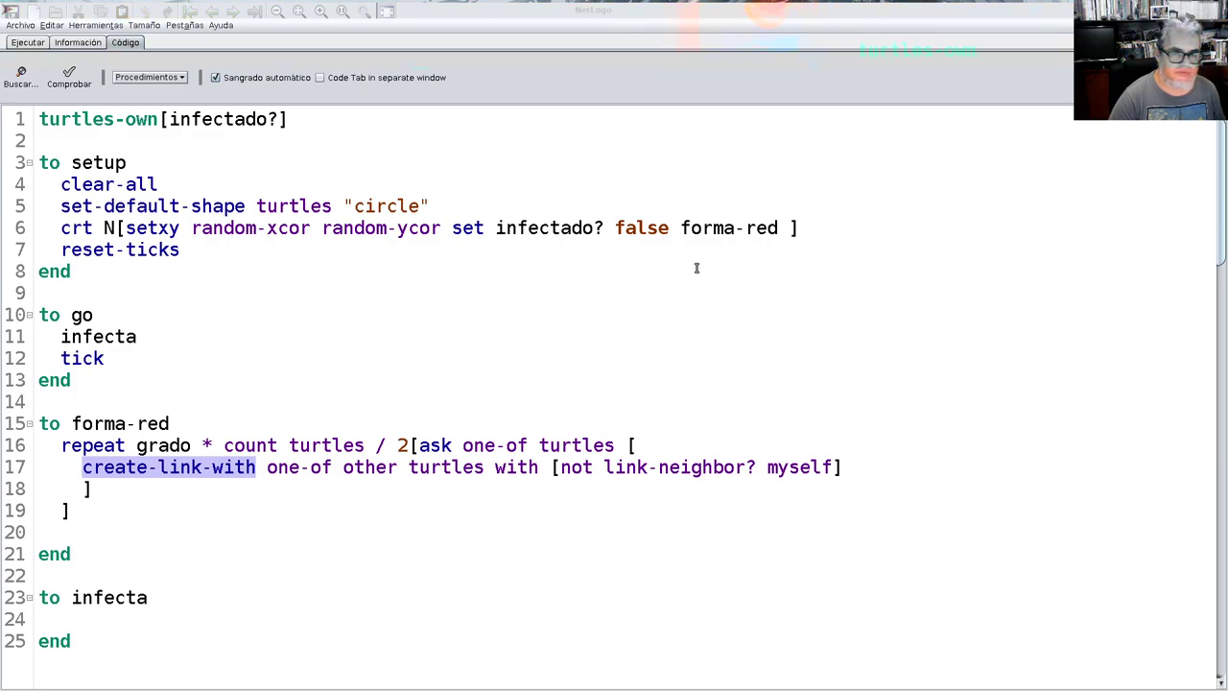
Step: Delete forma-red from the crt brackets on line 6 and call it on the next line
left_click_drag(786, 231, 680, 227)
key("BackSpace")
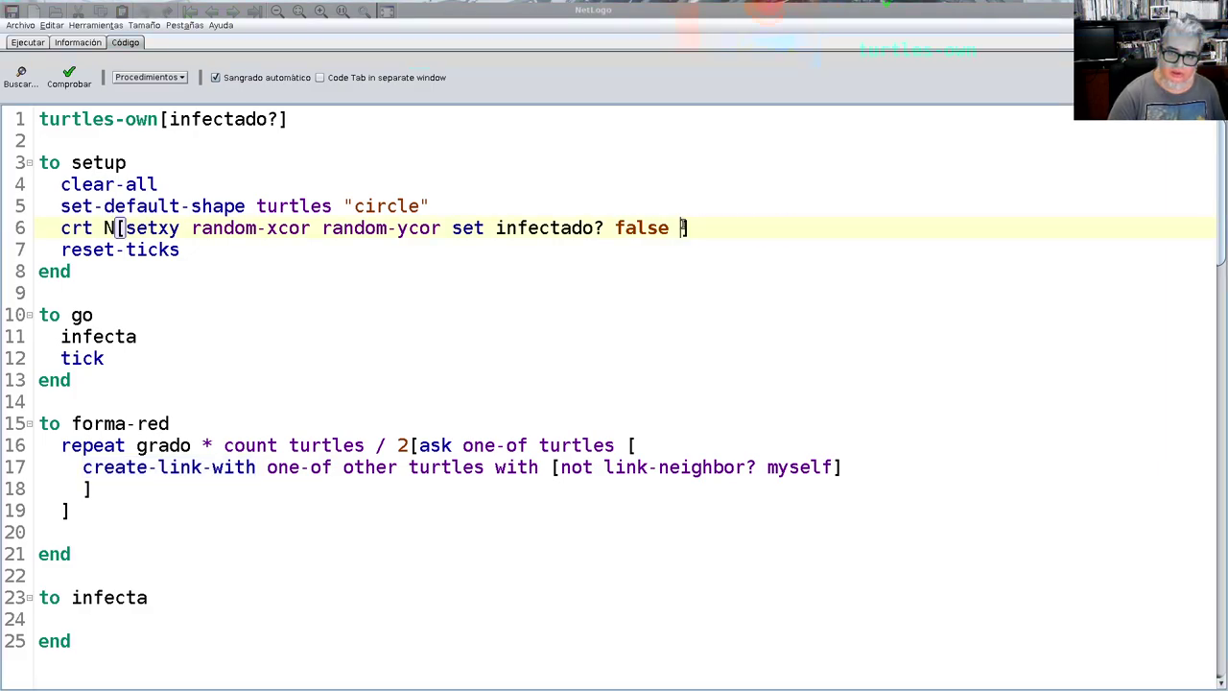
key("BackSpace")
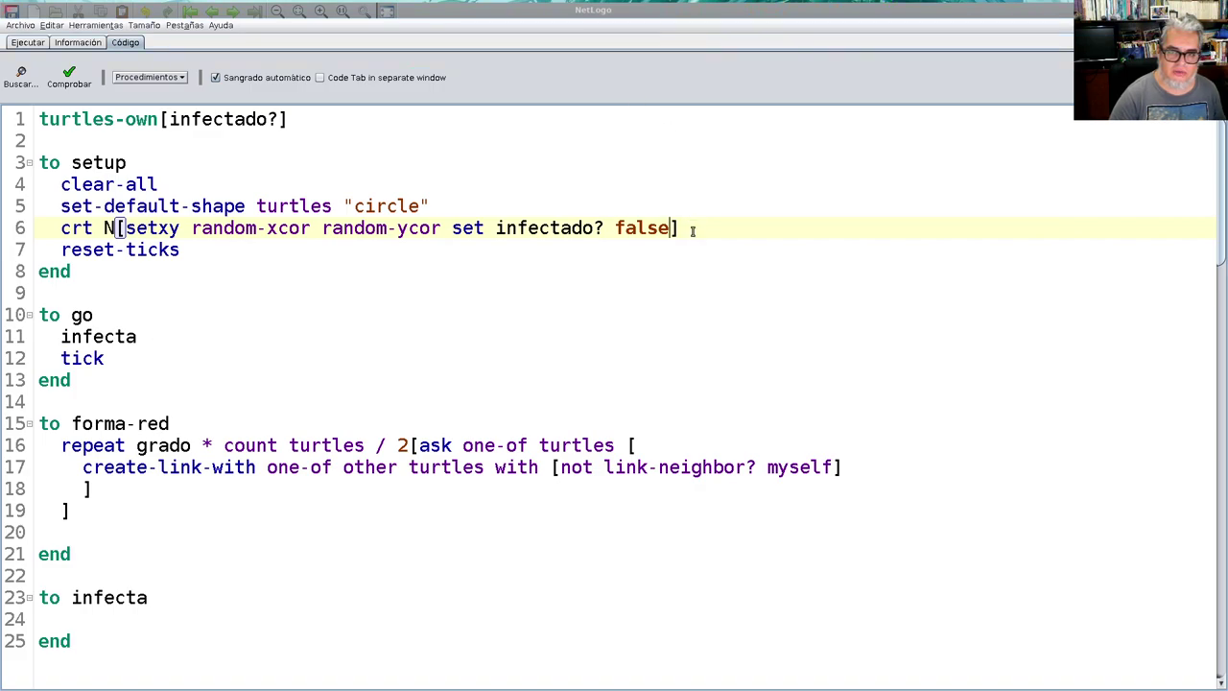
key("Return")
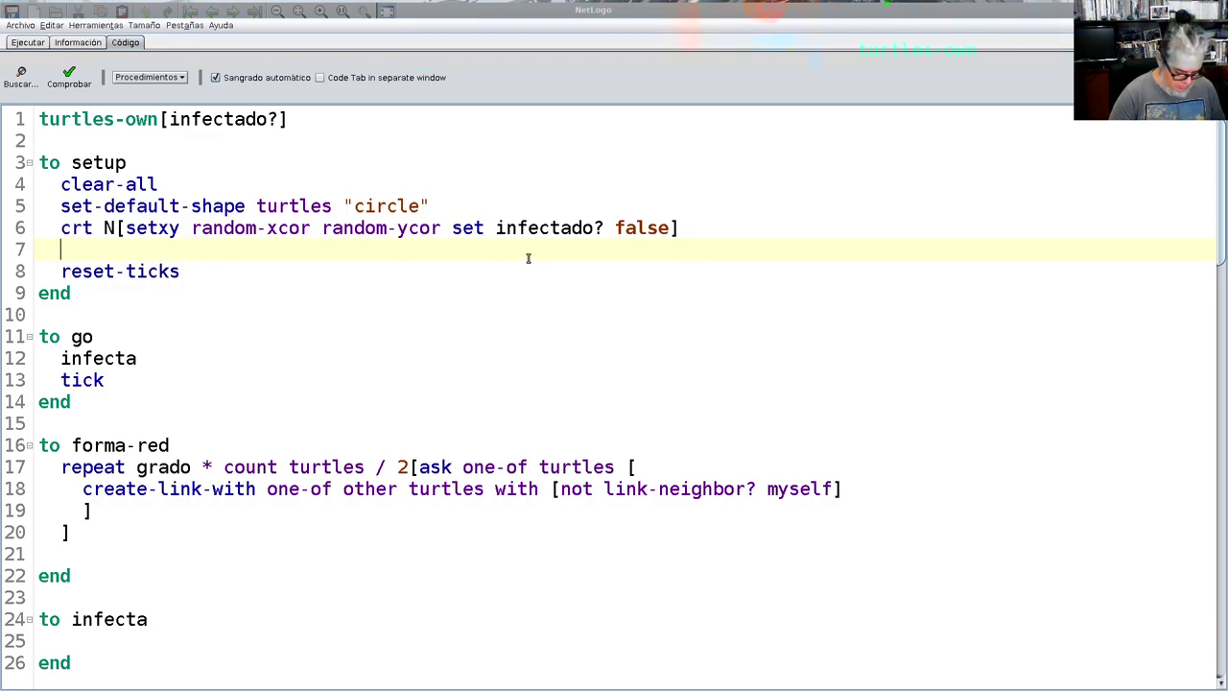
type("forma")
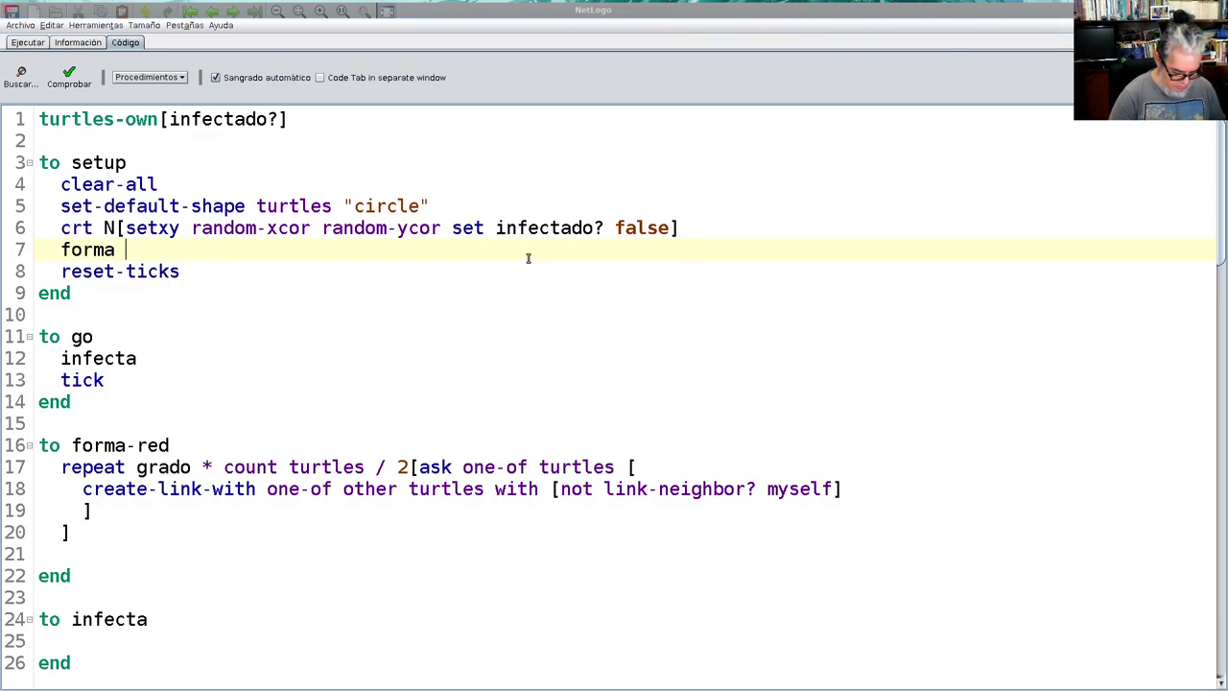
key("BackSpace")
type("-red")
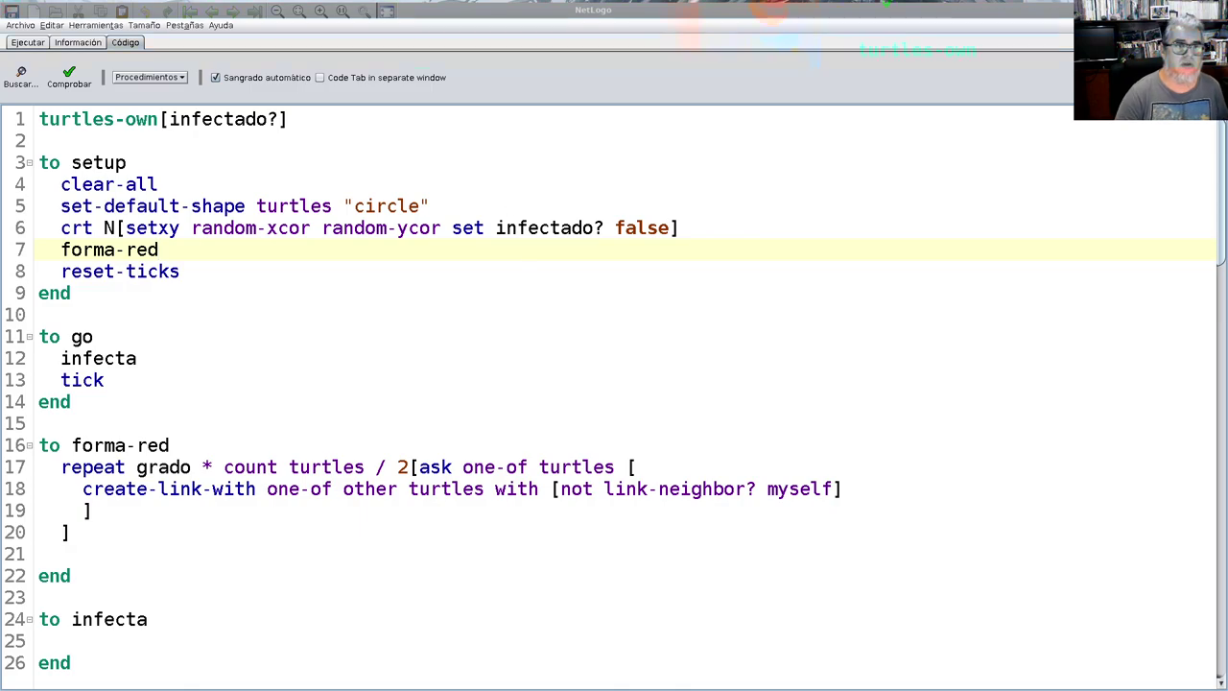
Step: Rerun setup several times, then raise grado to 4 and rebuild the network
left_click(28, 43)
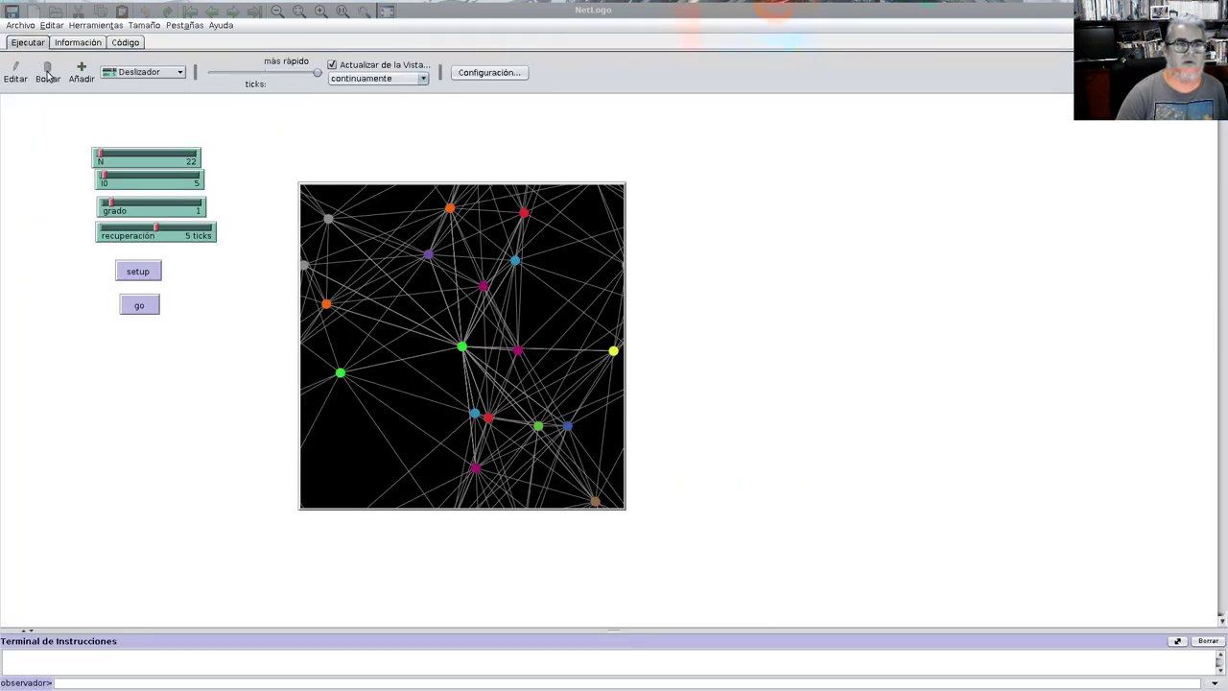
left_click(147, 272)
left_click(147, 271)
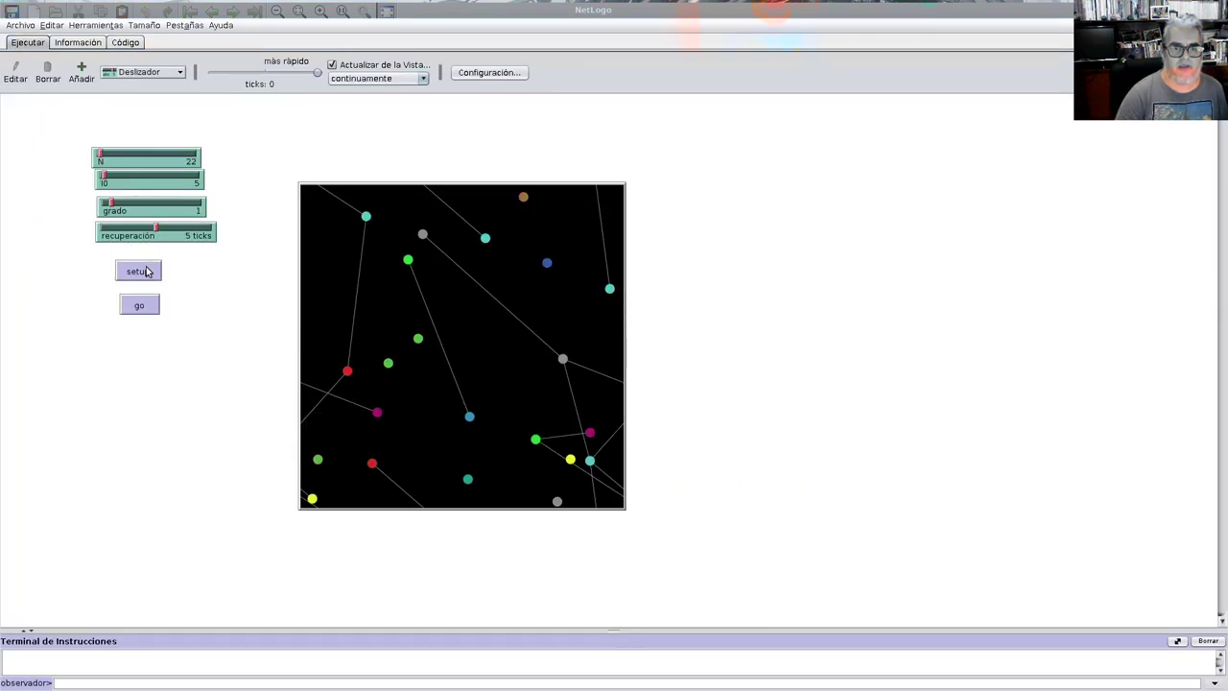
left_click(147, 272)
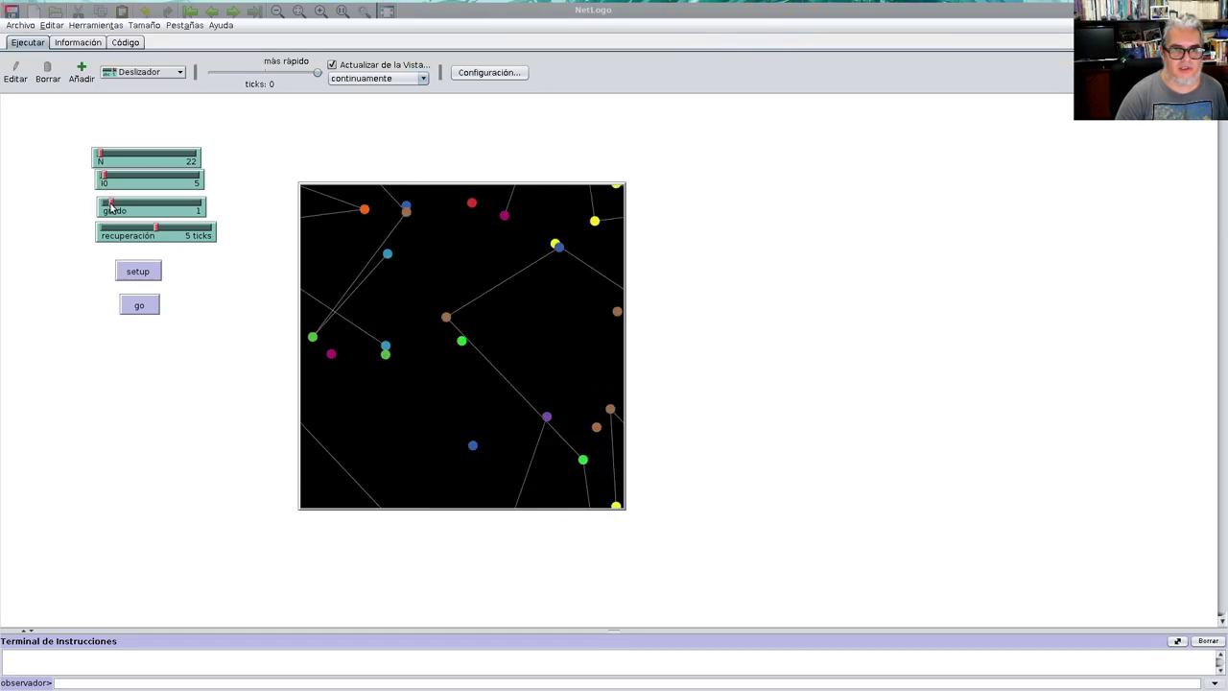
left_click_drag(111, 206, 142, 206)
left_click(138, 271)
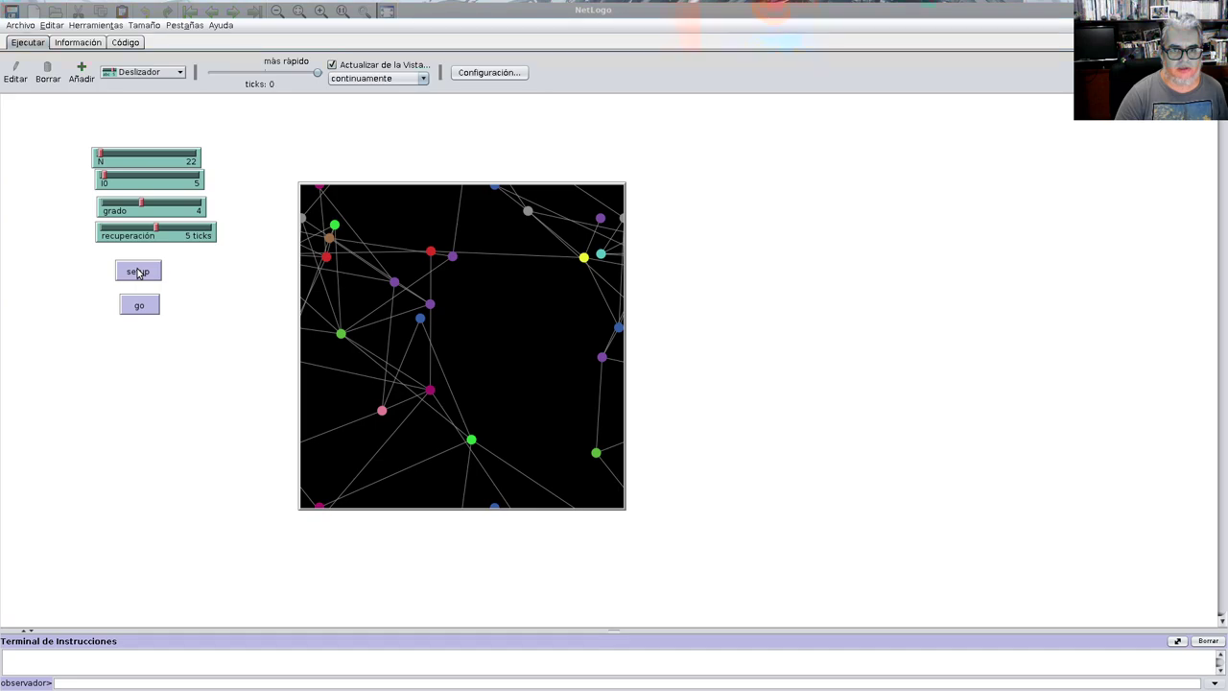
Step: Set N to 201, rebuild the network, and enlarge the world view
left_click_drag(100, 153, 136, 153)
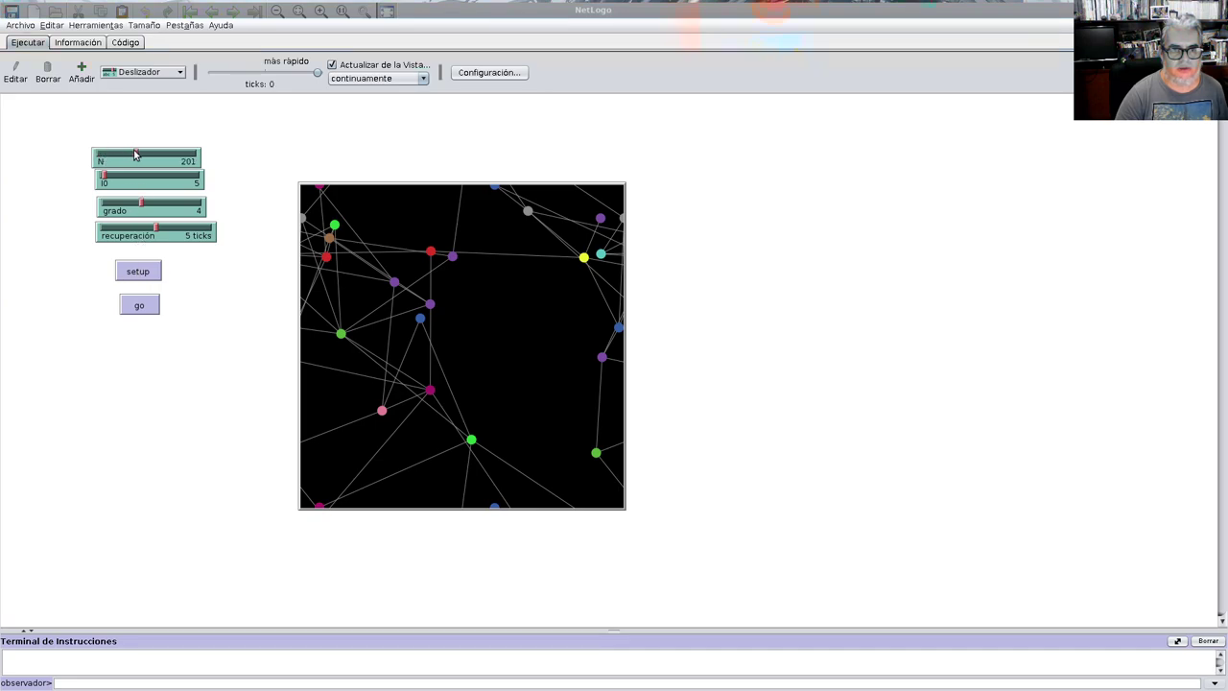
left_click(139, 272)
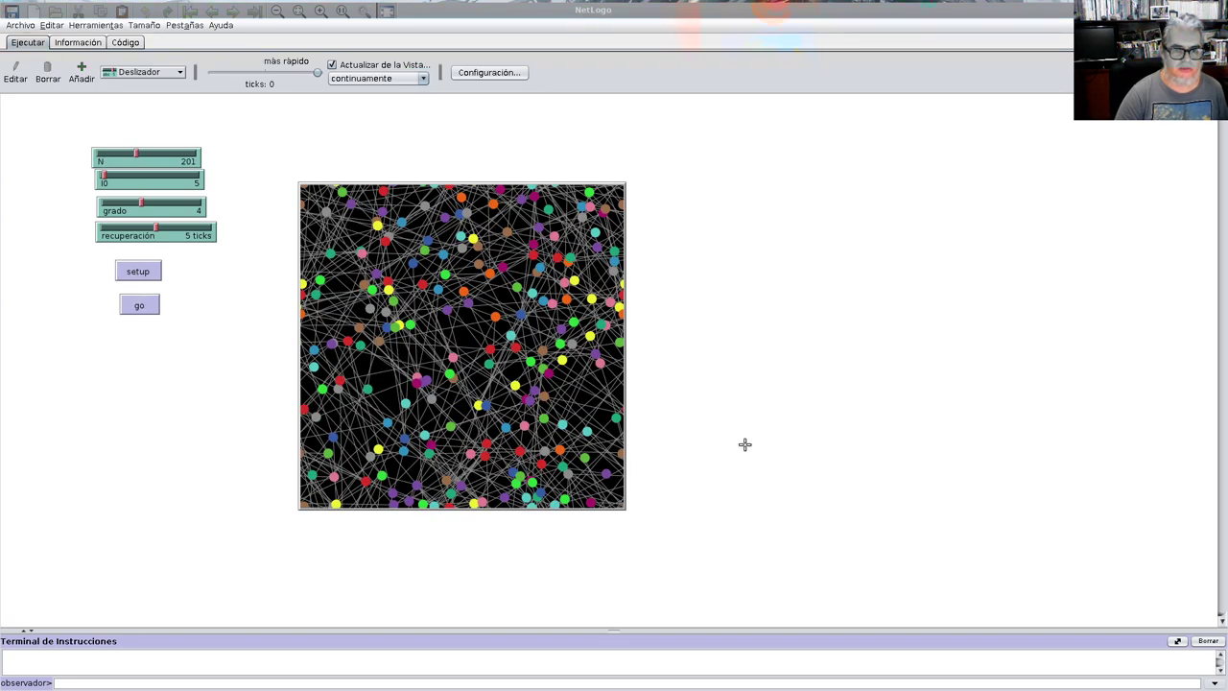
left_click_drag(664, 511, 458, 310)
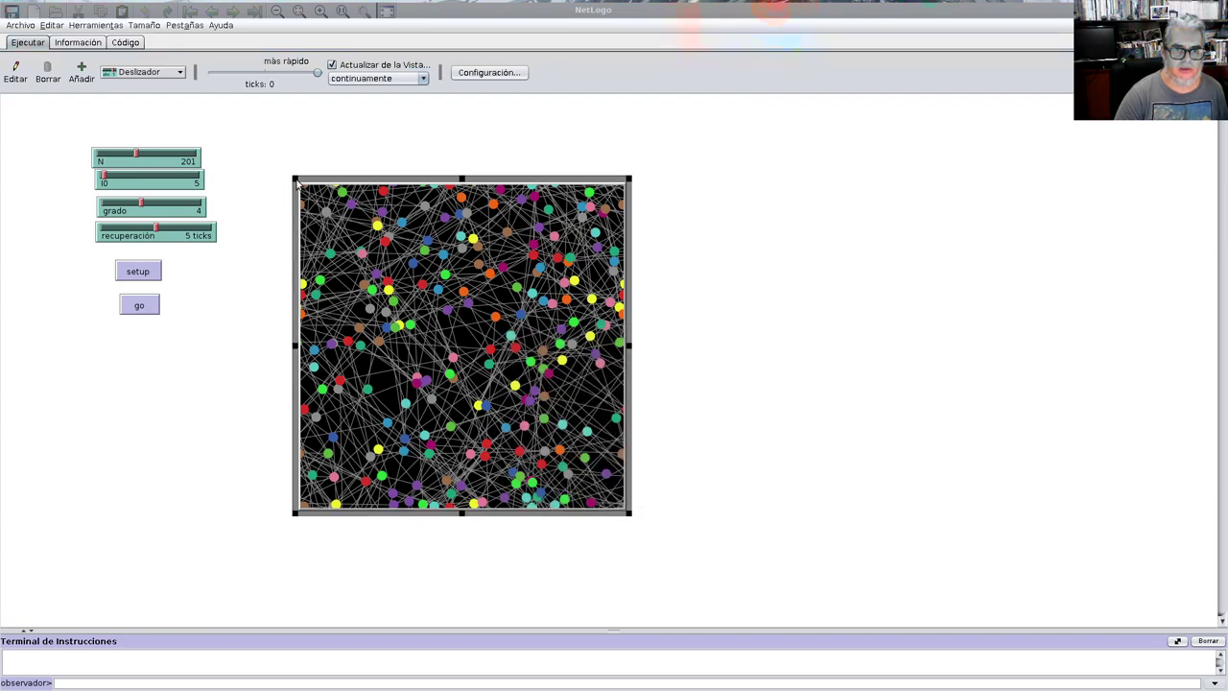
left_click_drag(297, 180, 262, 131)
left_click(192, 329)
left_click(126, 43)
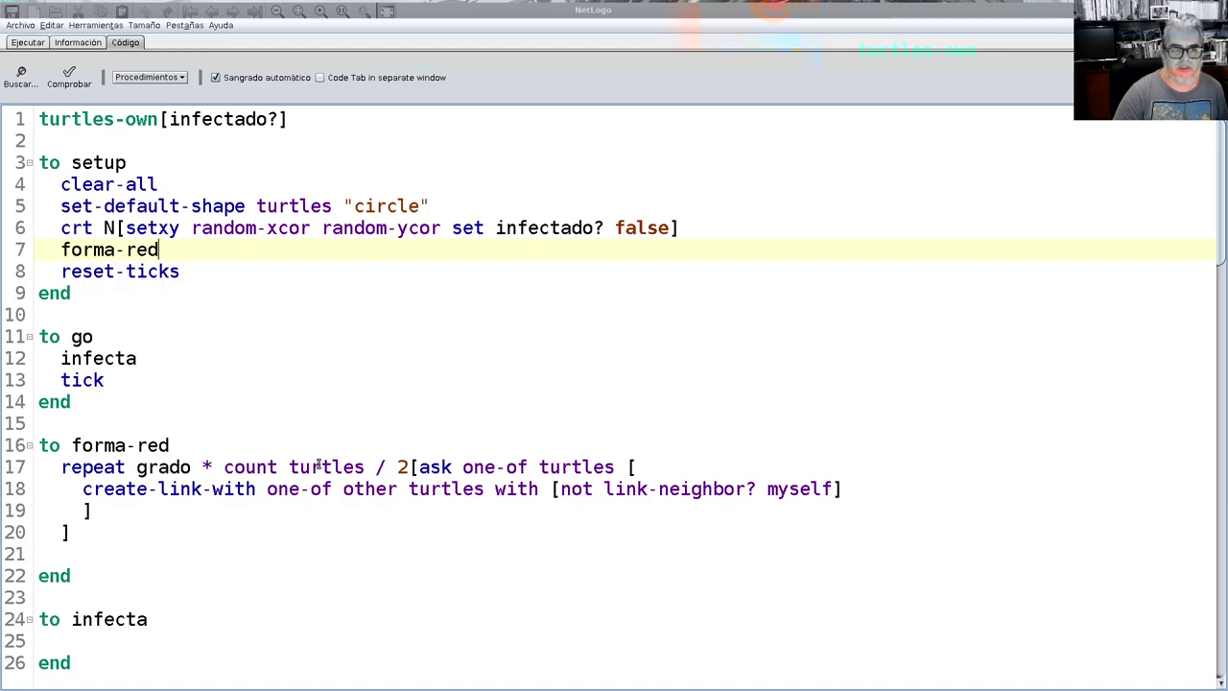
Step: Add a colorea call on a new line after infecta in go
left_click(167, 362)
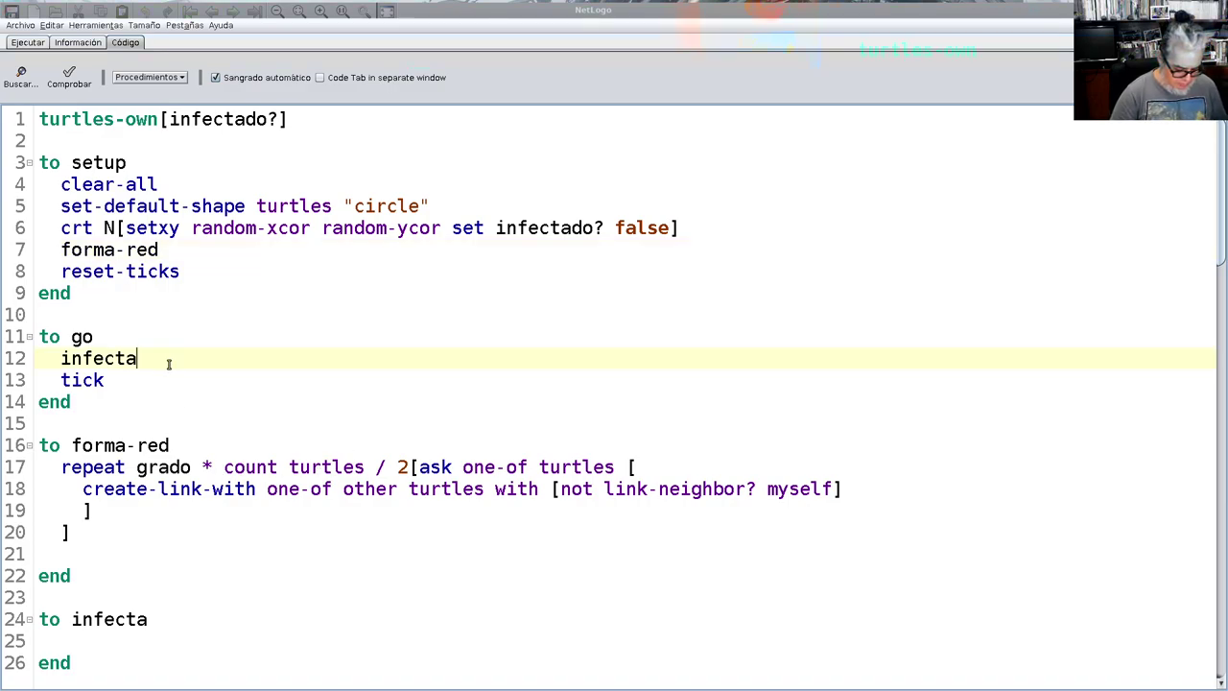
key("Return")
type("colorea")
Step: Add an empty 'to colorea … end' procedure after infecta at the end of the code
scroll(112, 629, "down", 1)
left_click(96, 631)
key("Return")
key("Return")
type("to colorea")
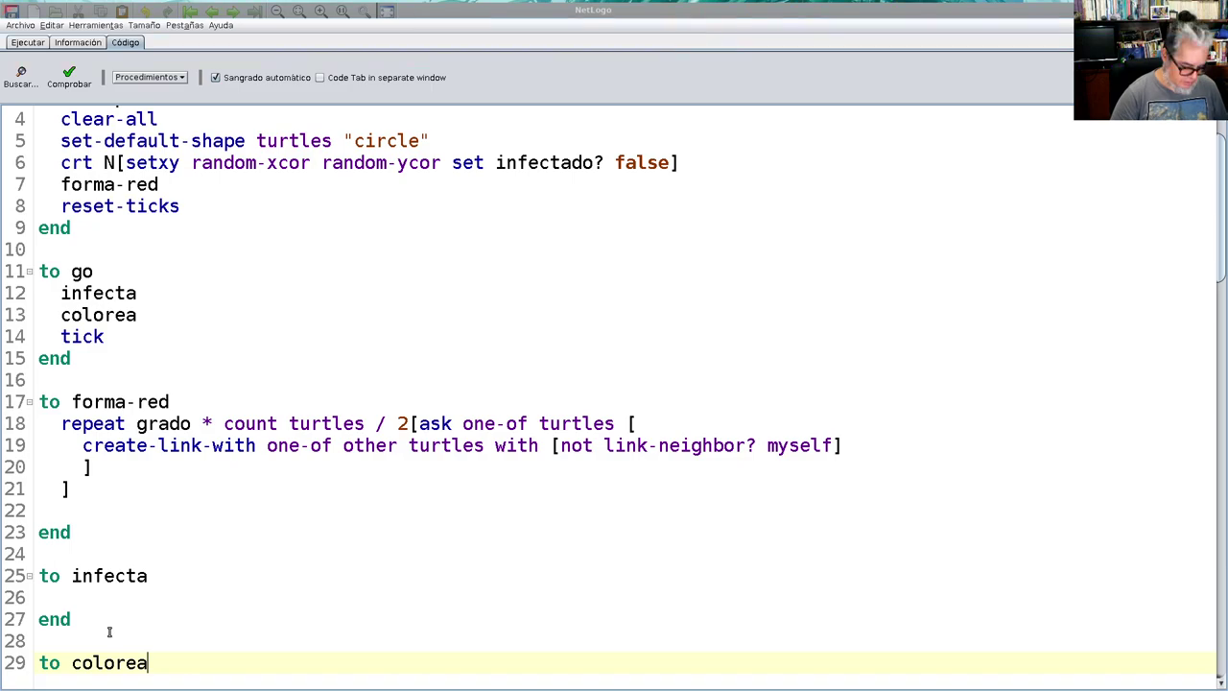
key("Return")
type("end")
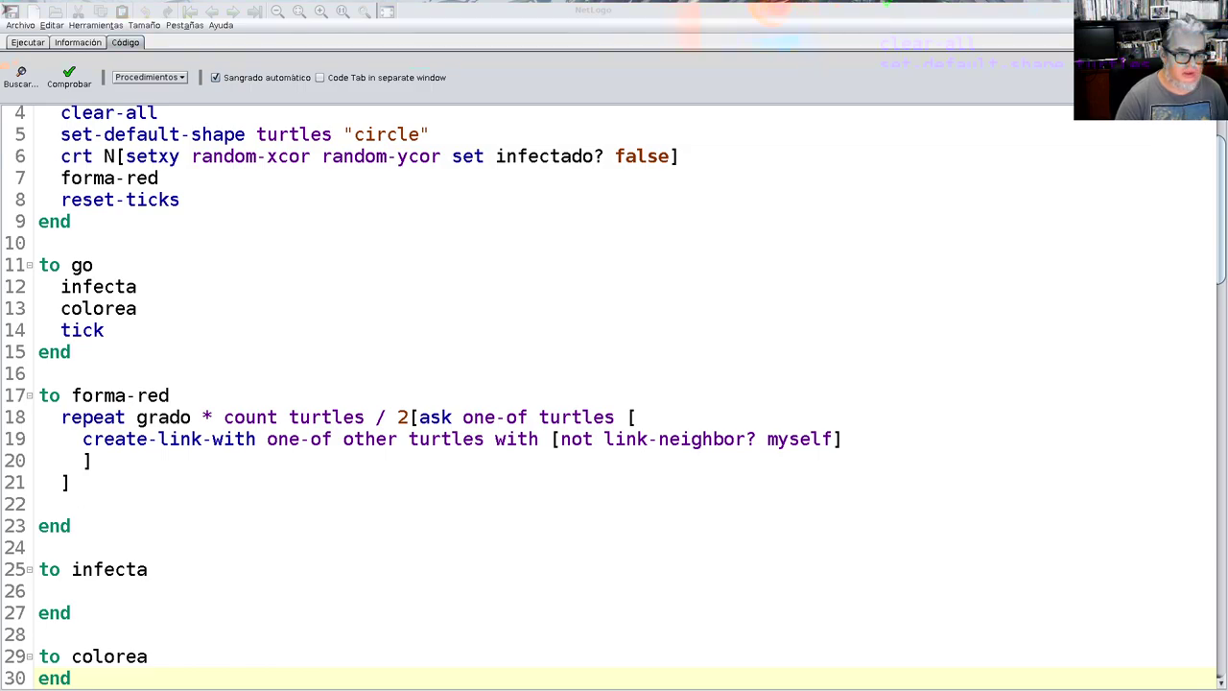
scroll(89, 644, "down", 2)
scroll(89, 644, "down", 1)
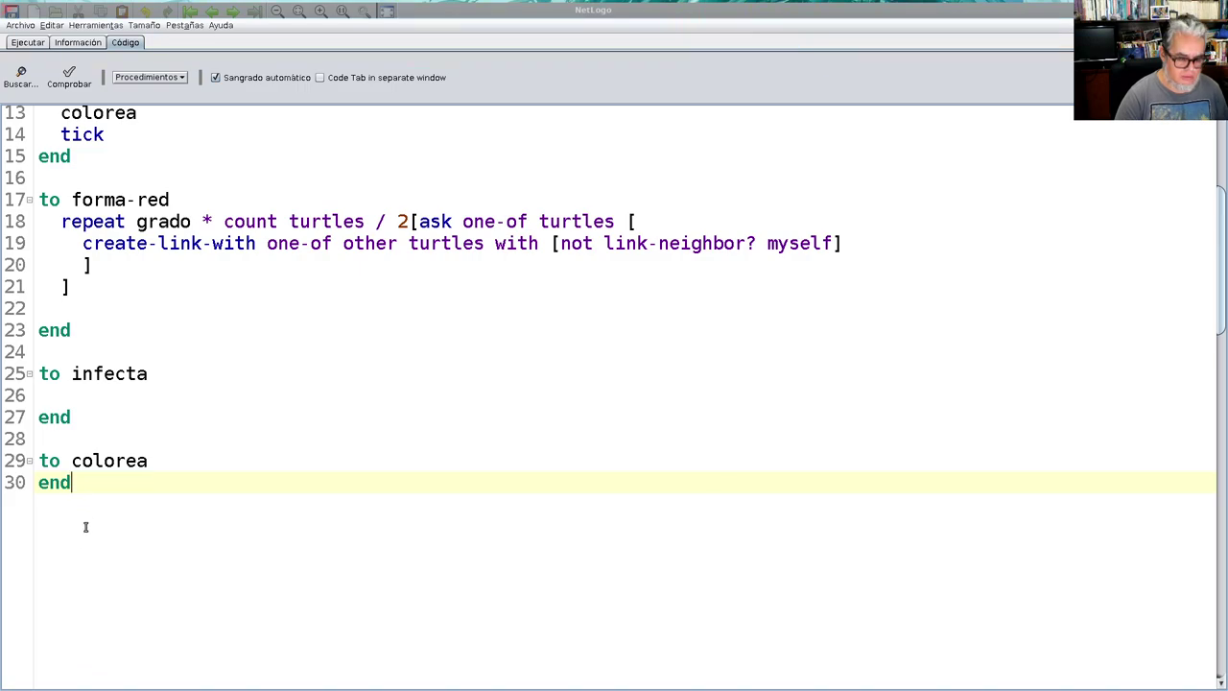
Step: Write dibuja-red: 'layout-spring turtles with [any? link-neighbors] links 0.4 6 1', then 'display'
key("Return")
key("Return")
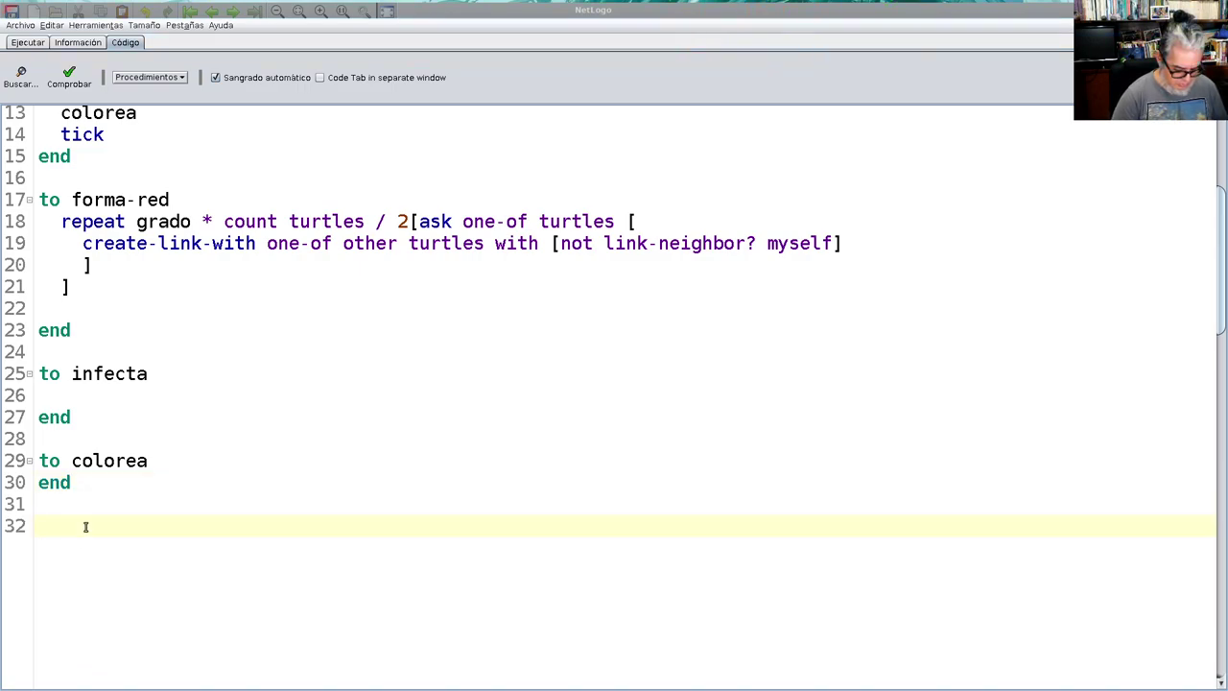
type("to ")
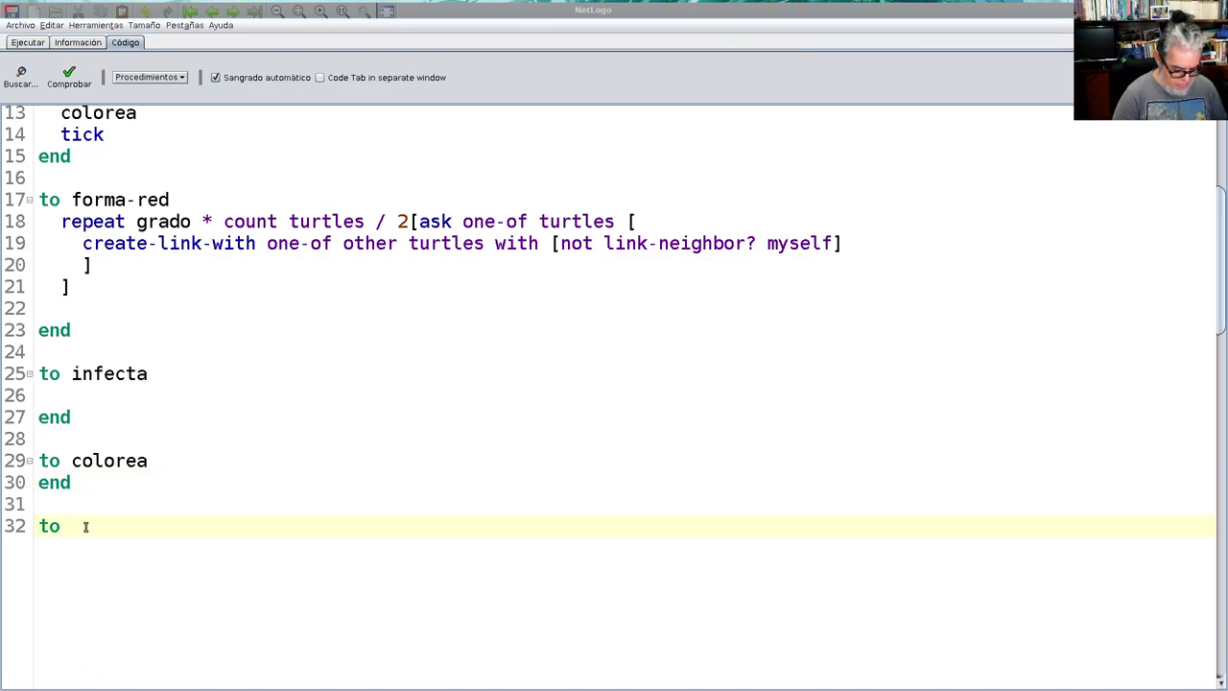
type("dibuja")
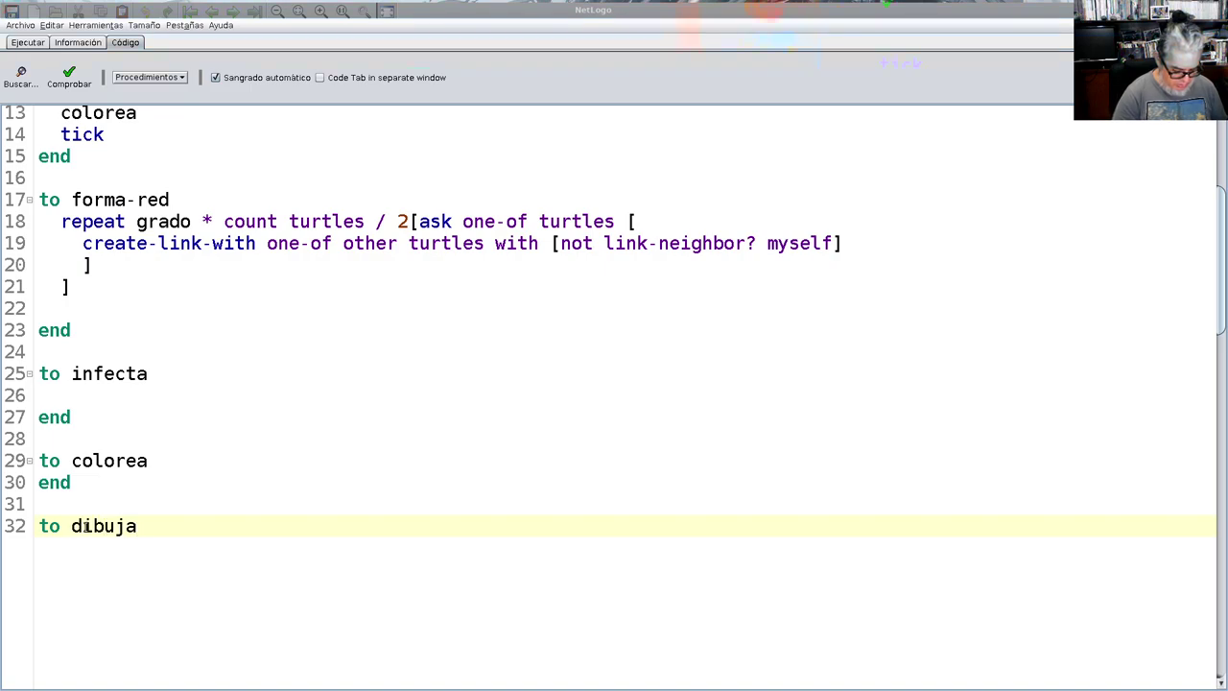
type("-red")
key("Return")
type("end")
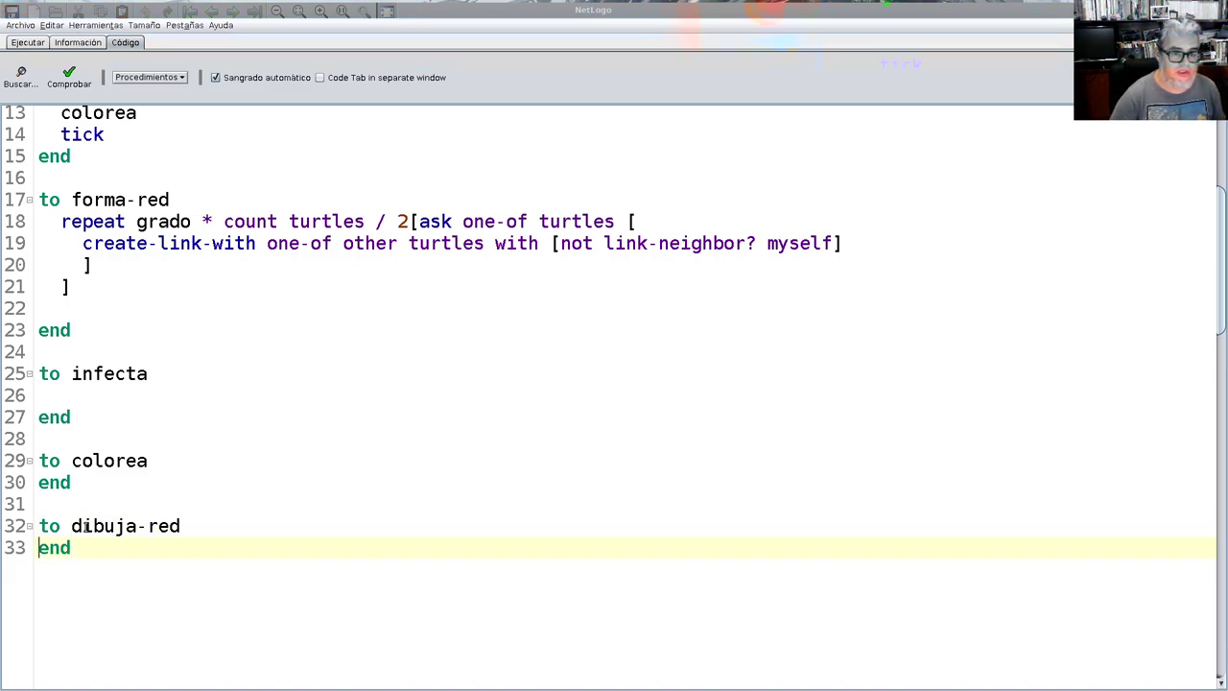
key("Return")
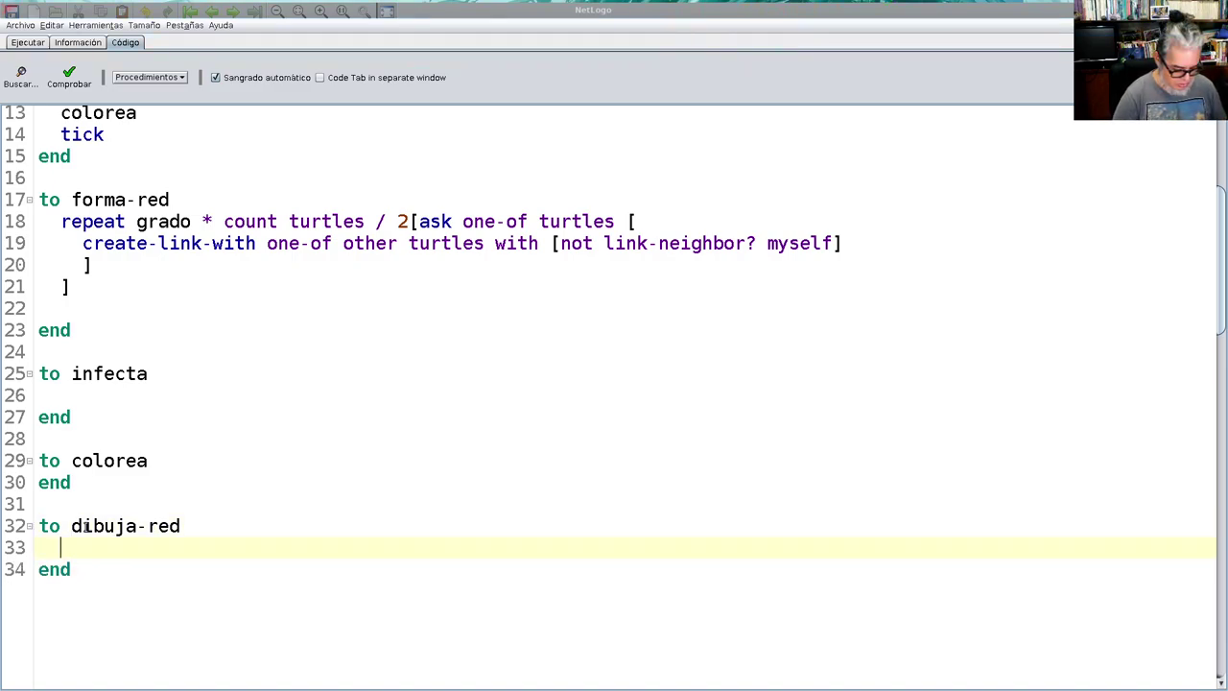
type("layout")
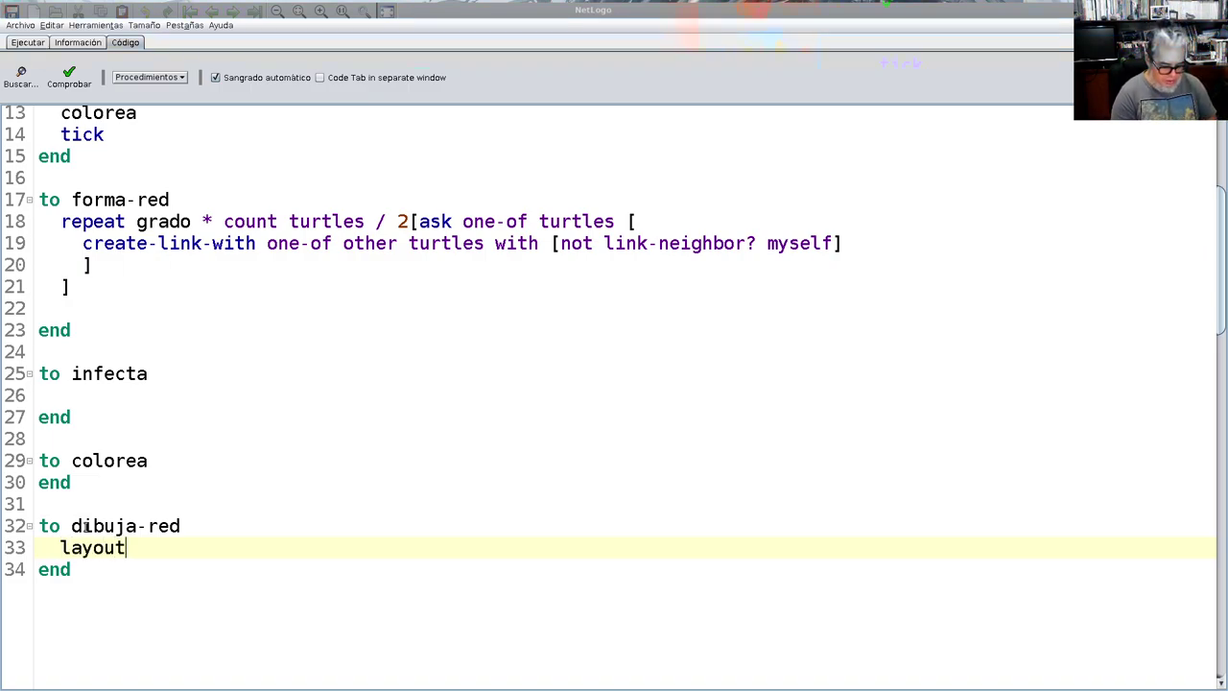
type("-spring ")
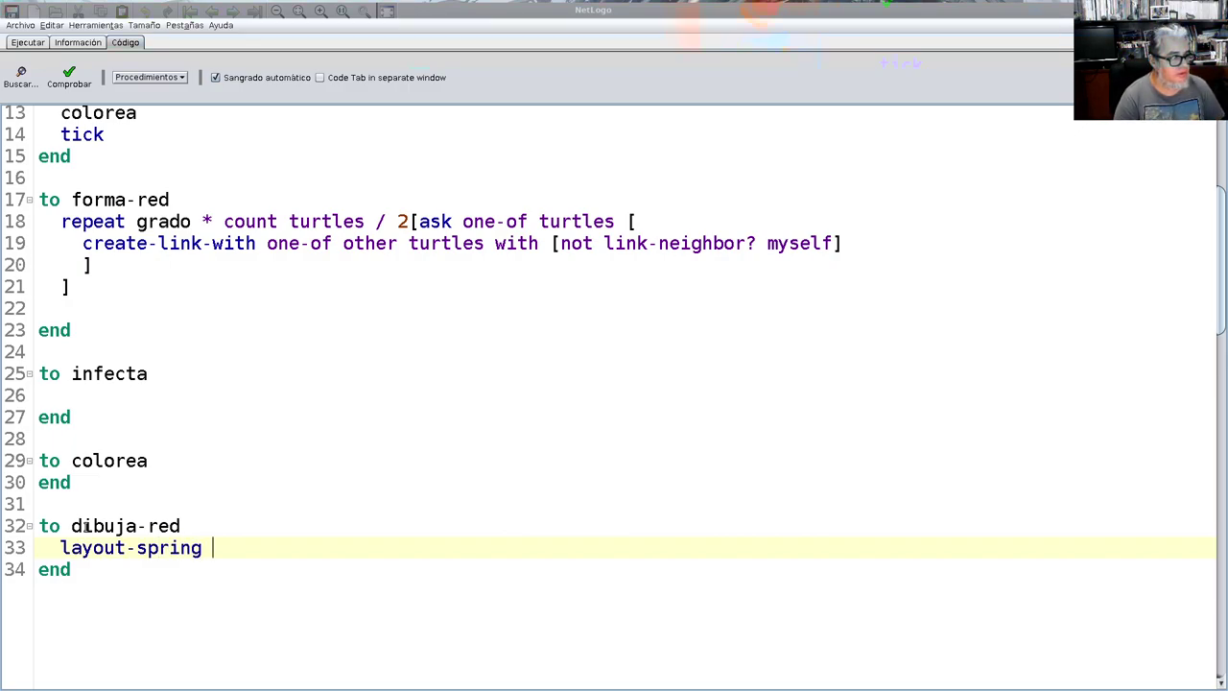
type("turtles with ")
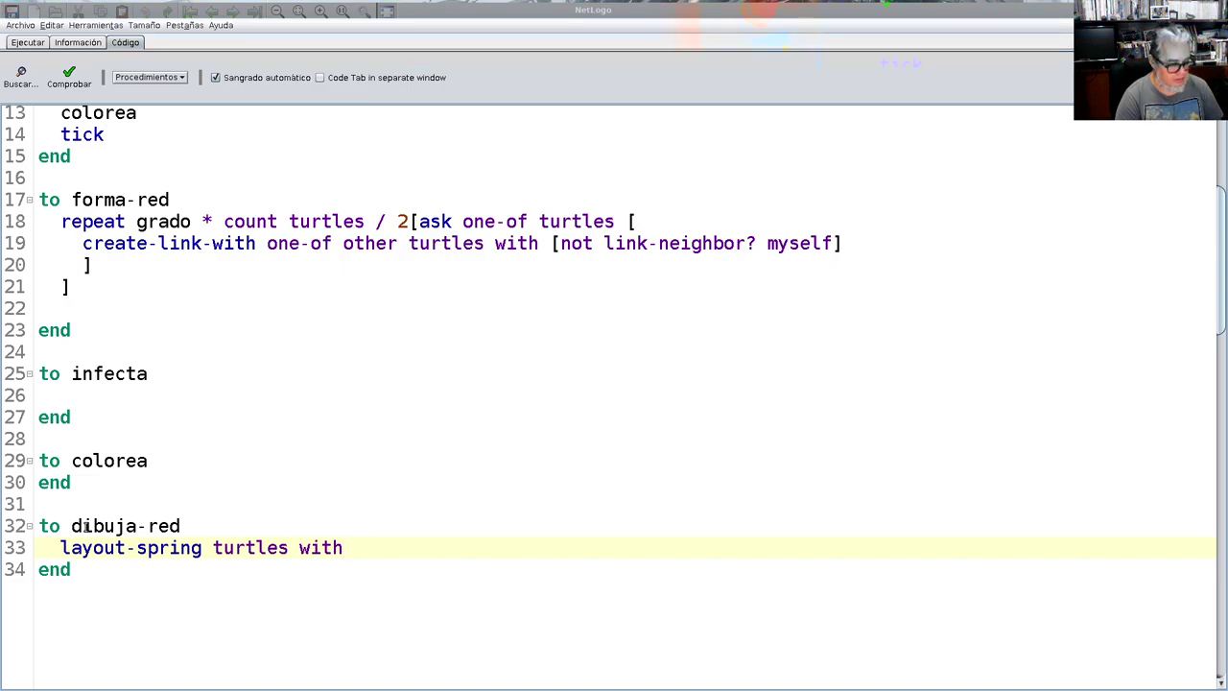
type("[any? ")
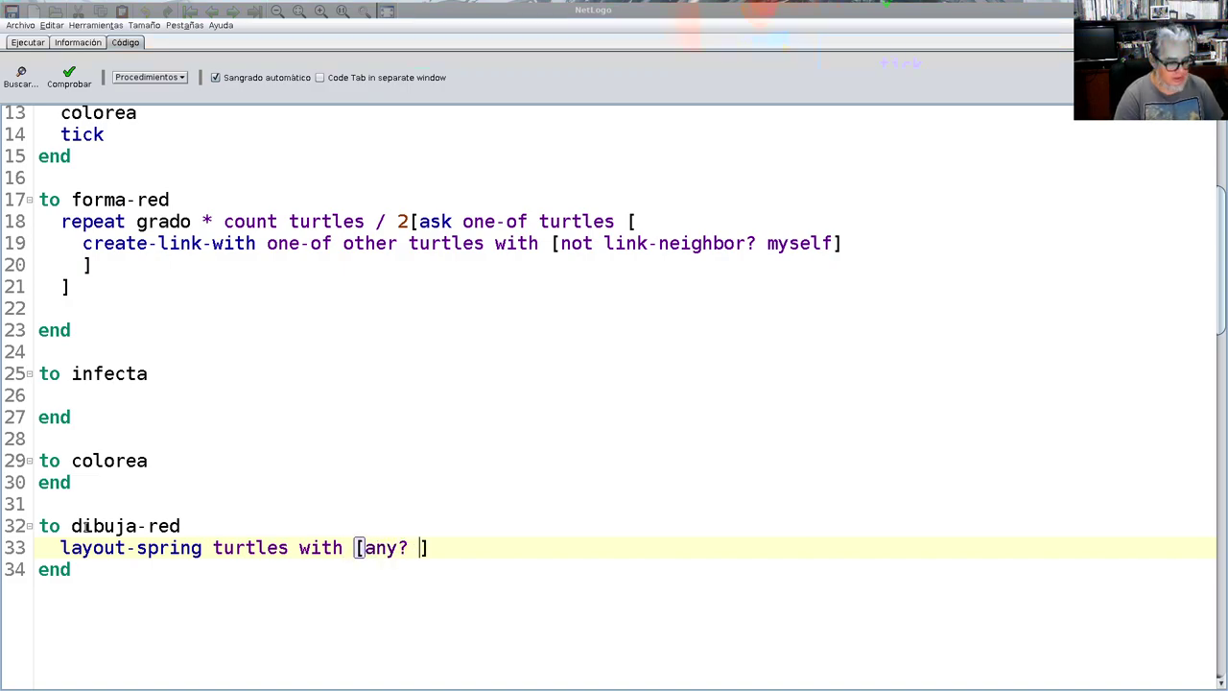
type("link-neighbors]")
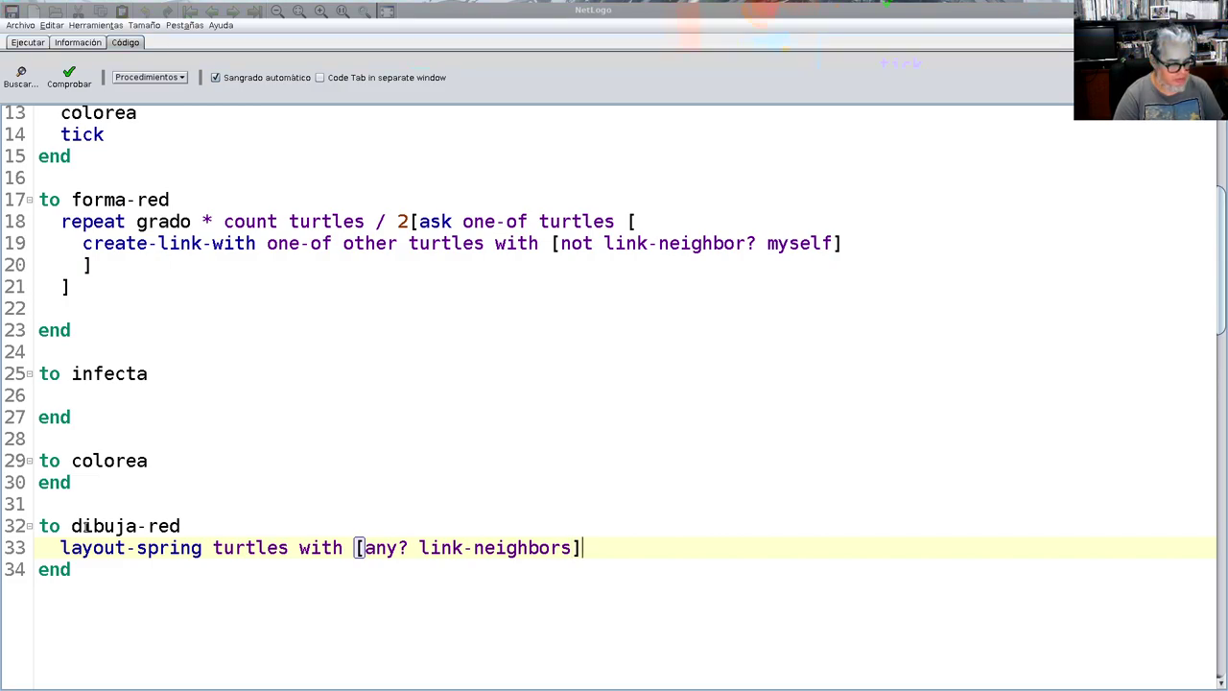
type(" links ")
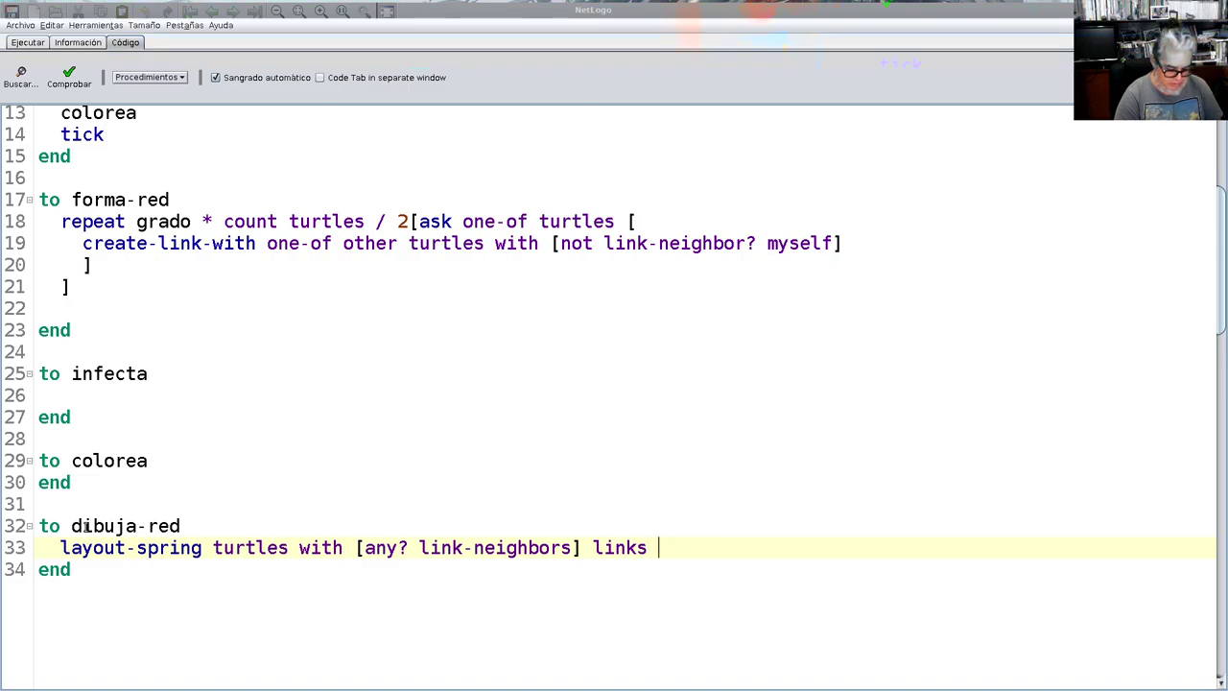
type("0.4 ")
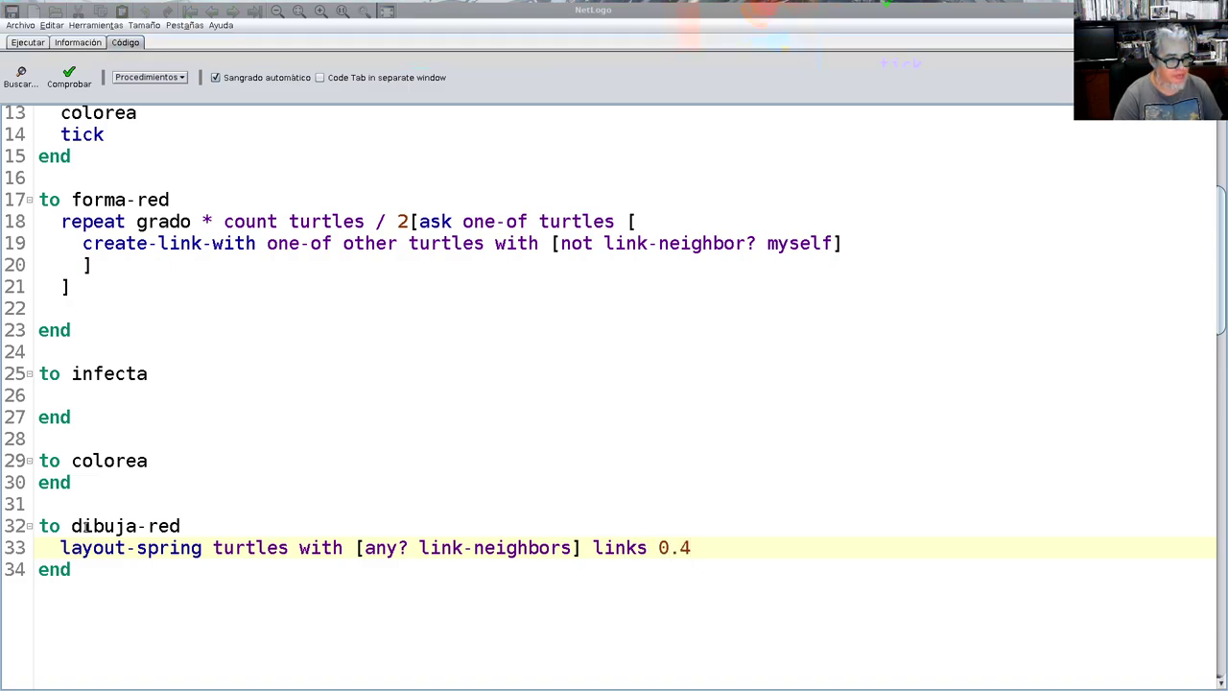
type("6 ")
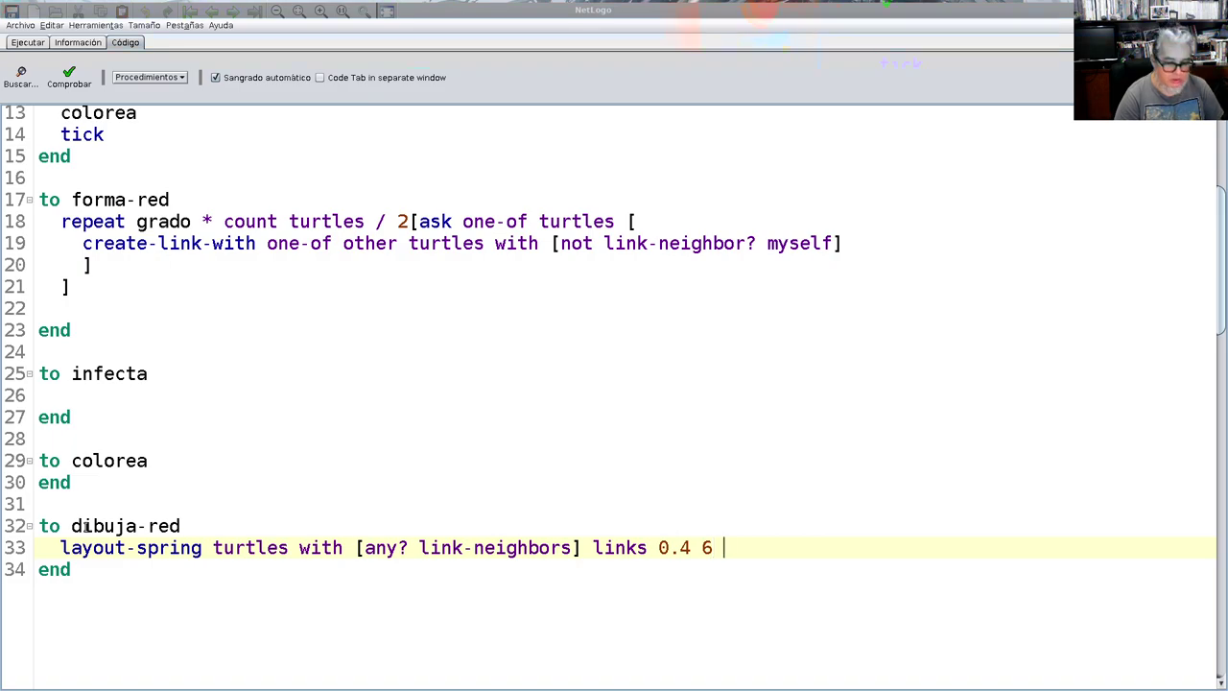
type("1")
key("Return")
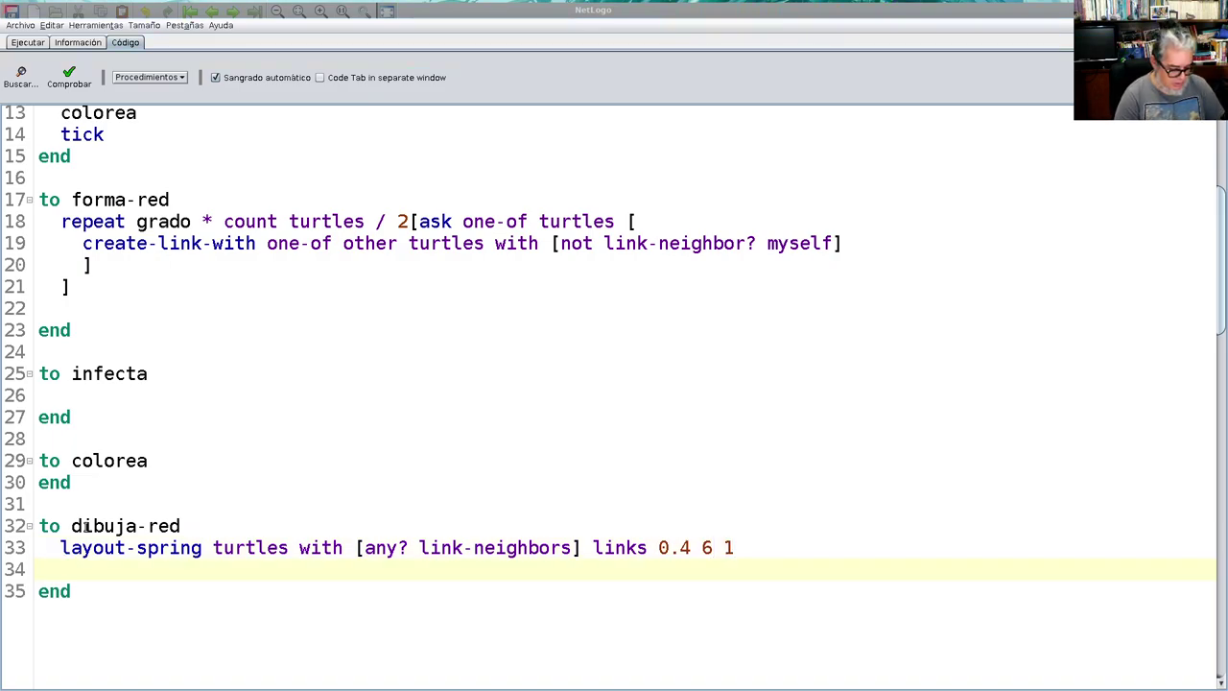
type("displa")
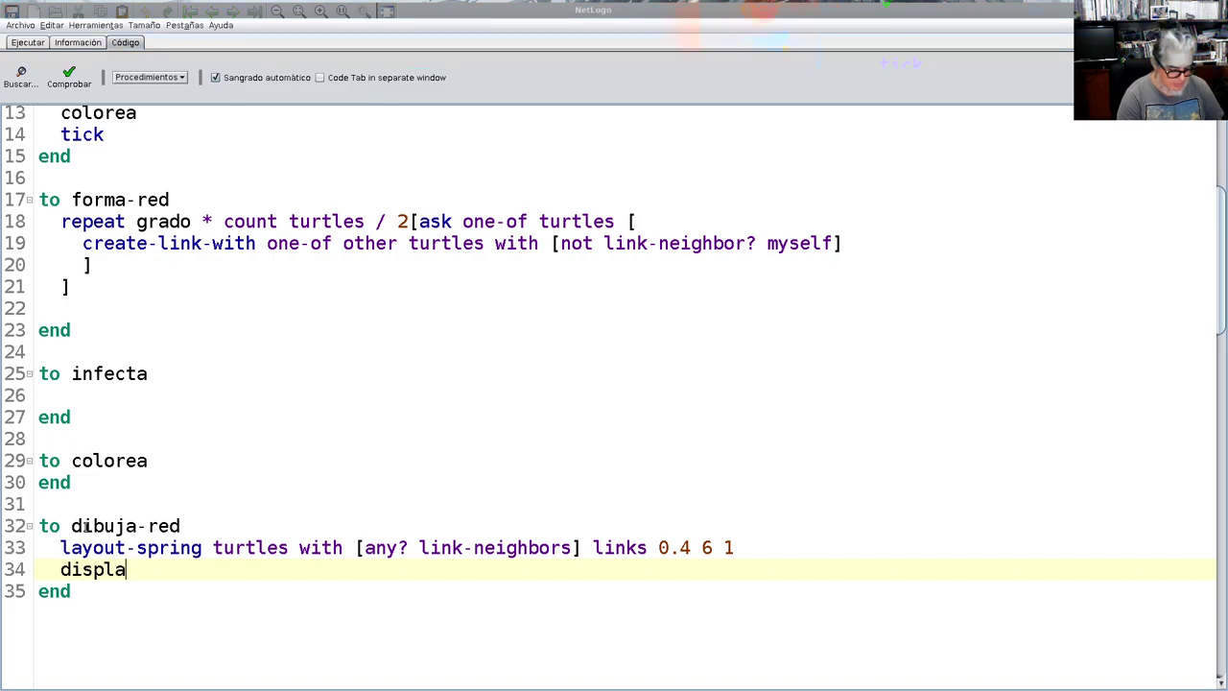
type("y")
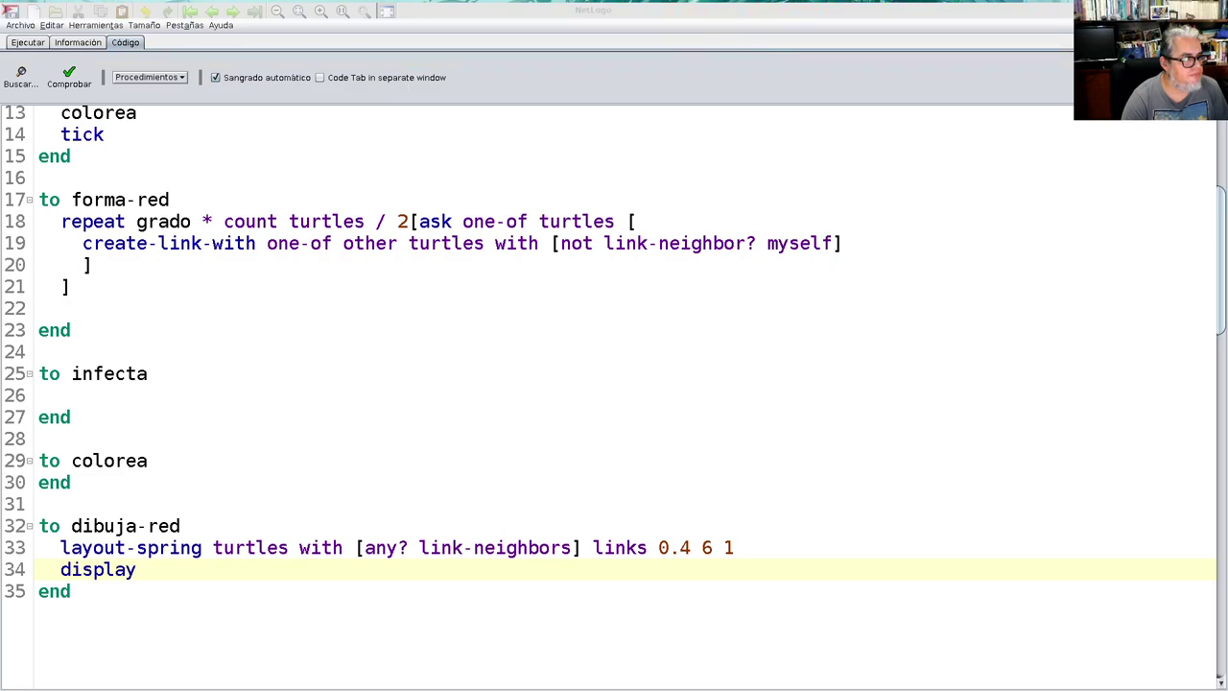
left_click(62, 394)
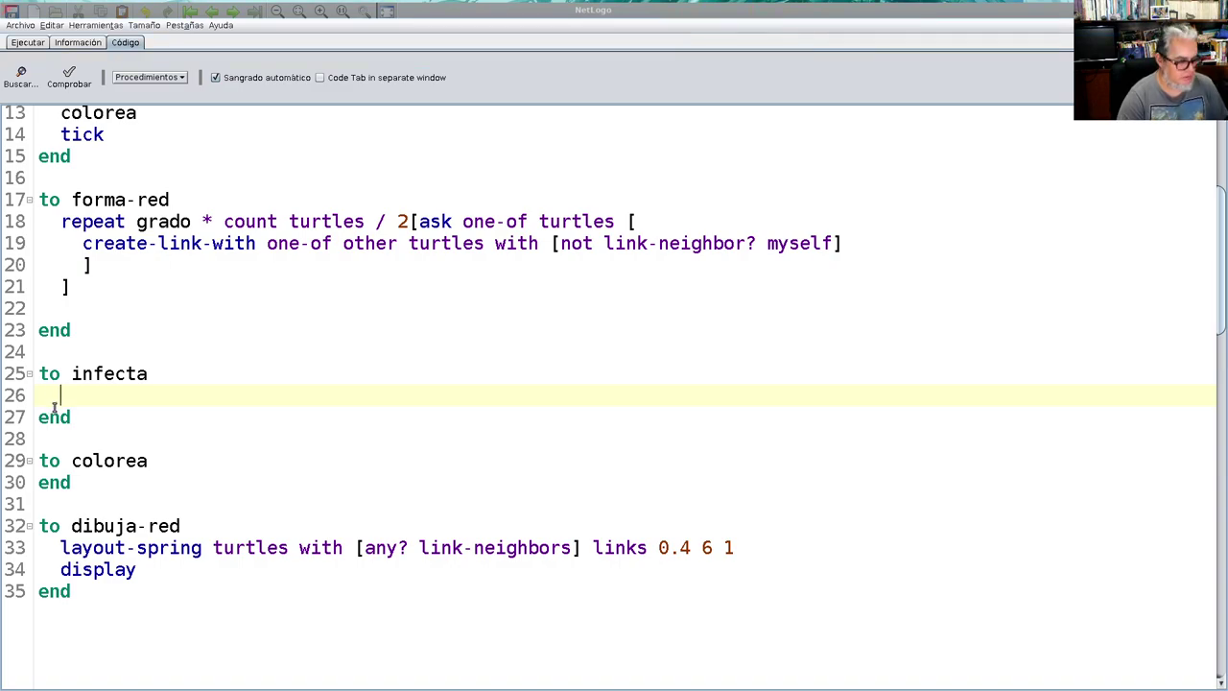
Step: Start infecta with 'ask turtles with [infectado?][ask link-neighbors [if random-float <', fixing typos
type("ask")
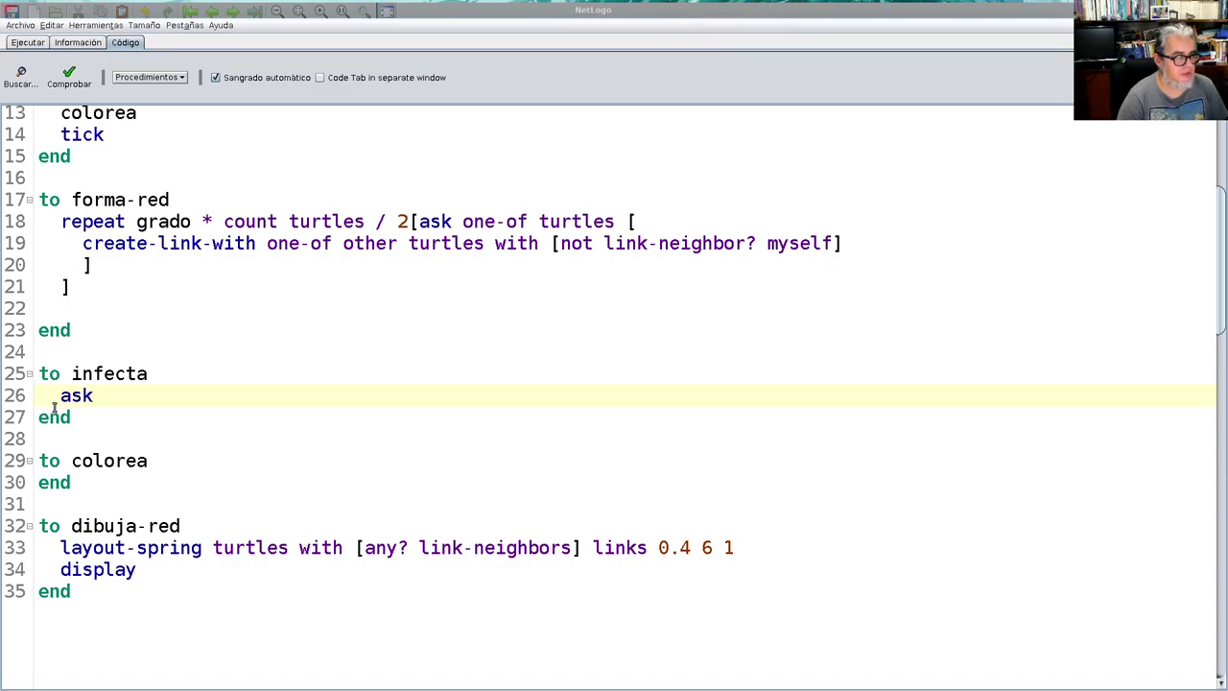
type(" turtles")
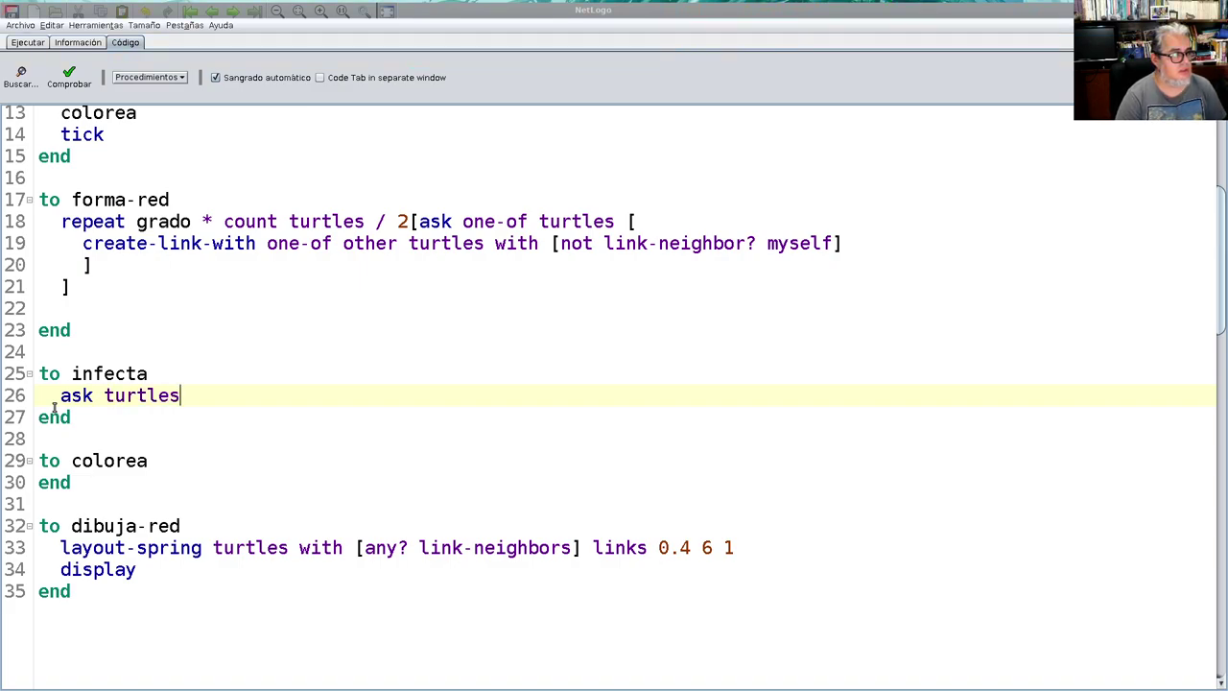
type(" with ")
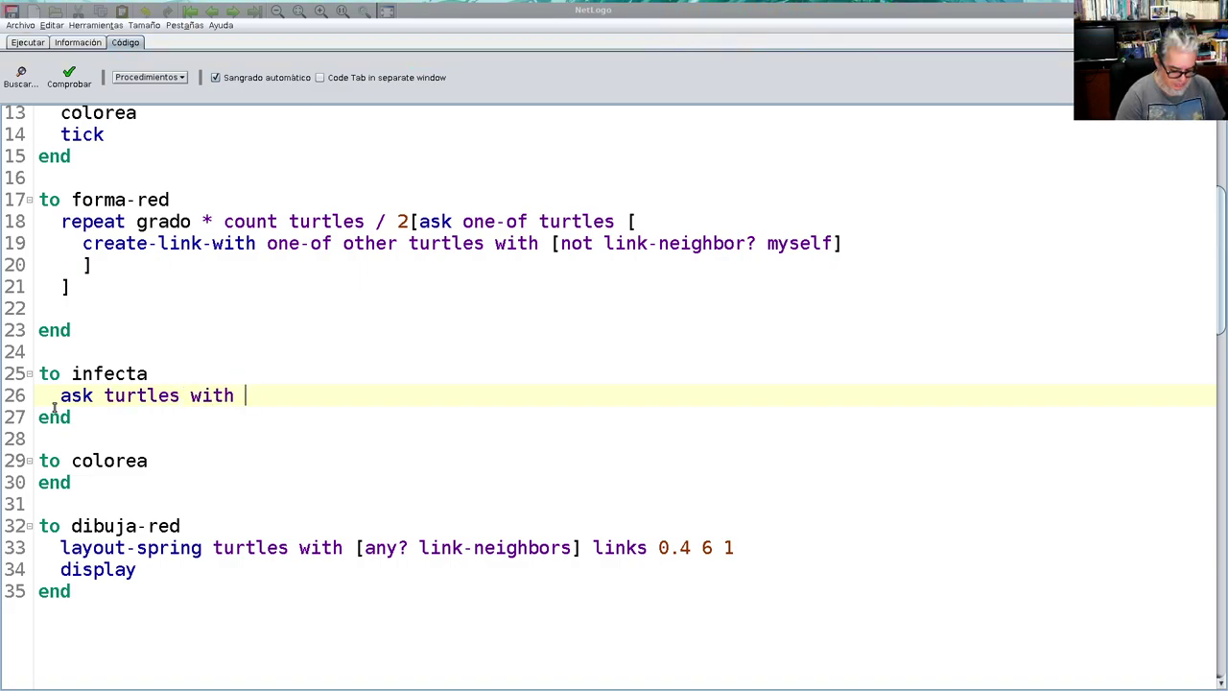
type("[")
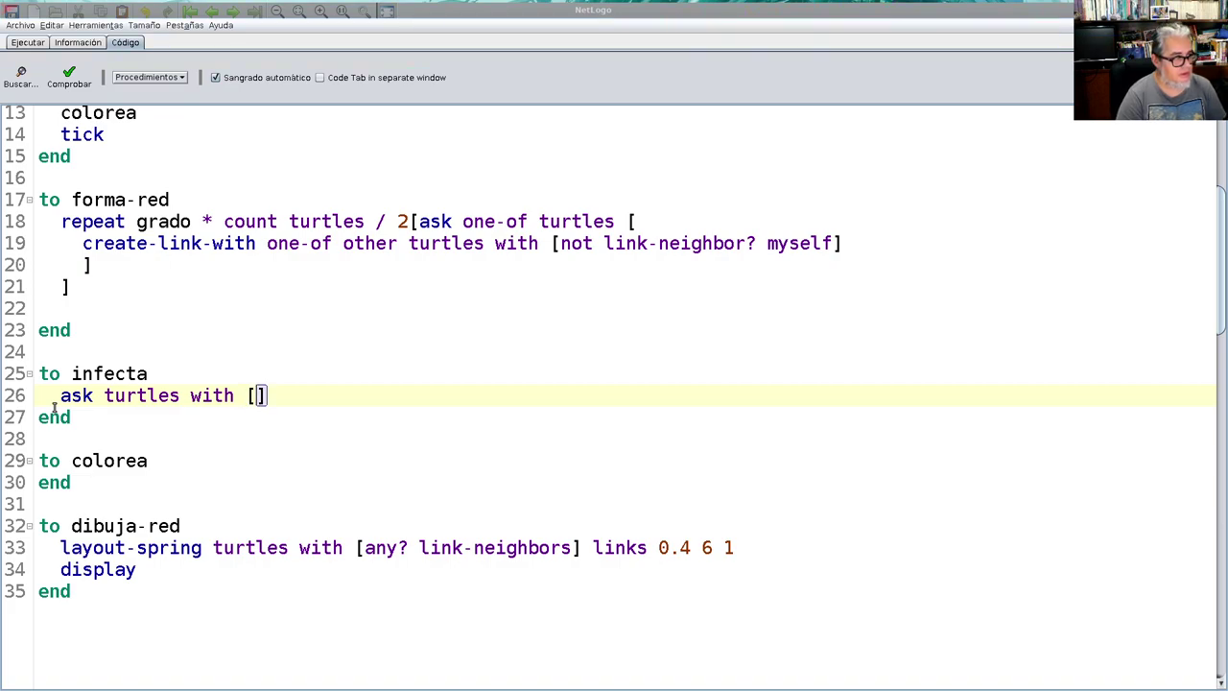
type("infectes")
key("BackSpace")
type("d?")
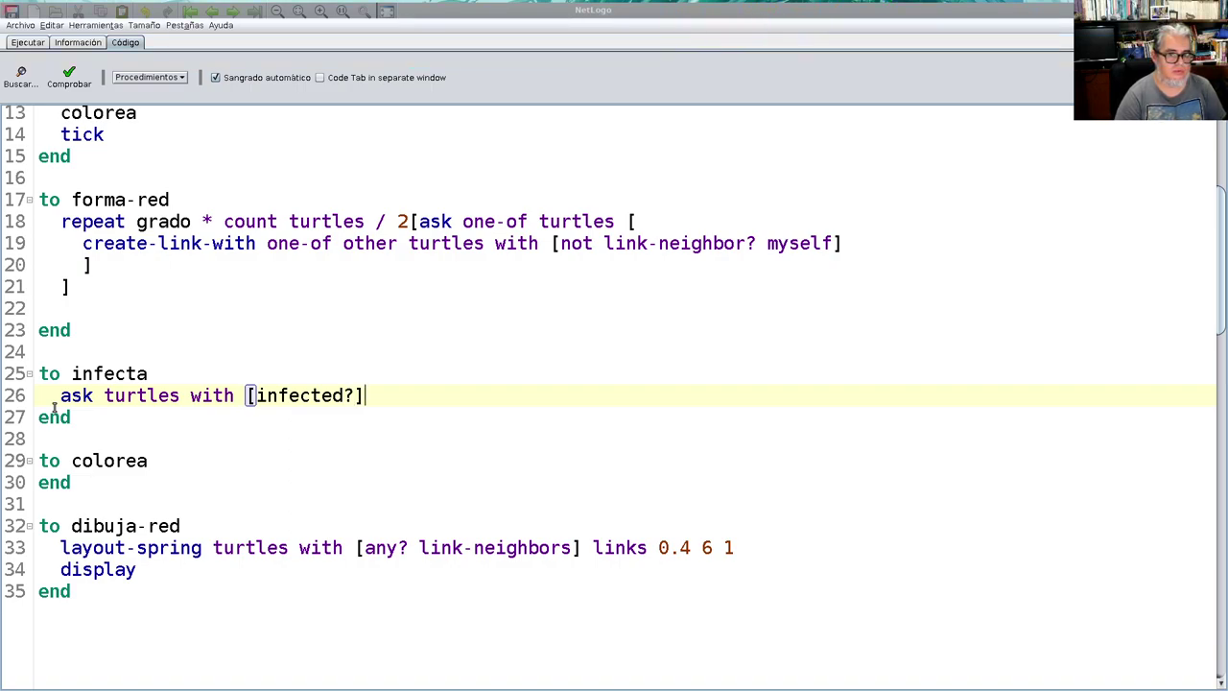
key("Left")
key("Left")
key("Left")
key("BackSpace")
type("a")
key("Right")
key("Right")
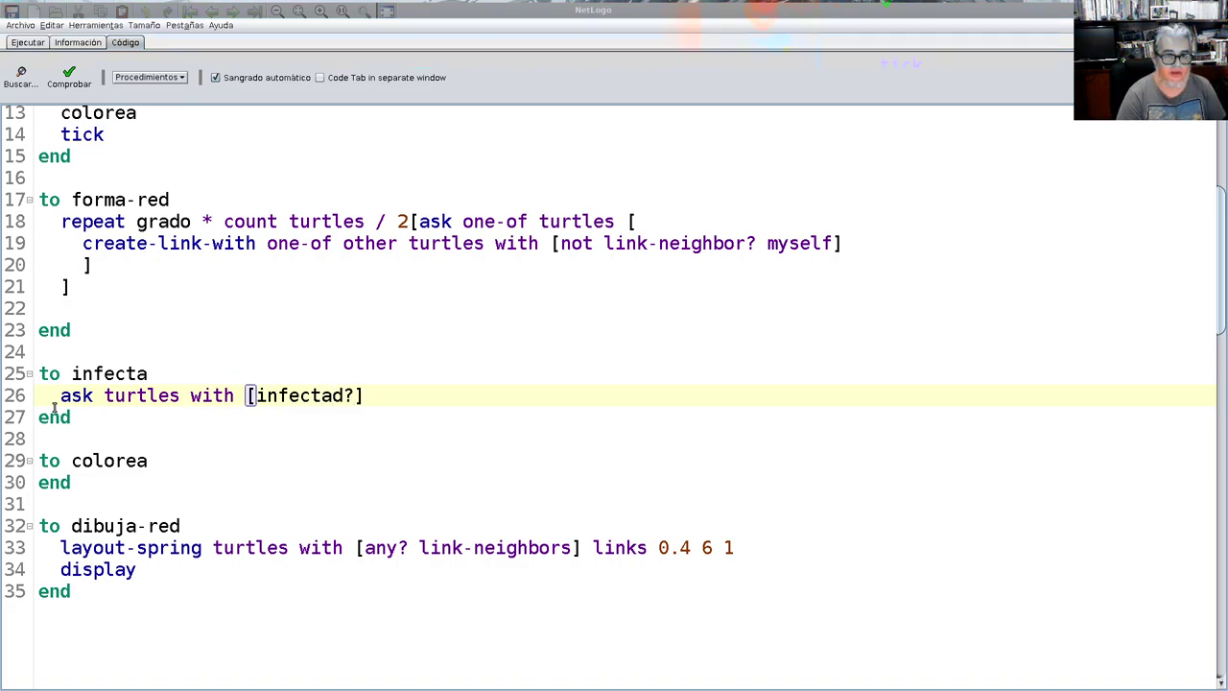
key("Left")
type("o")
key("Right")
key("Right")
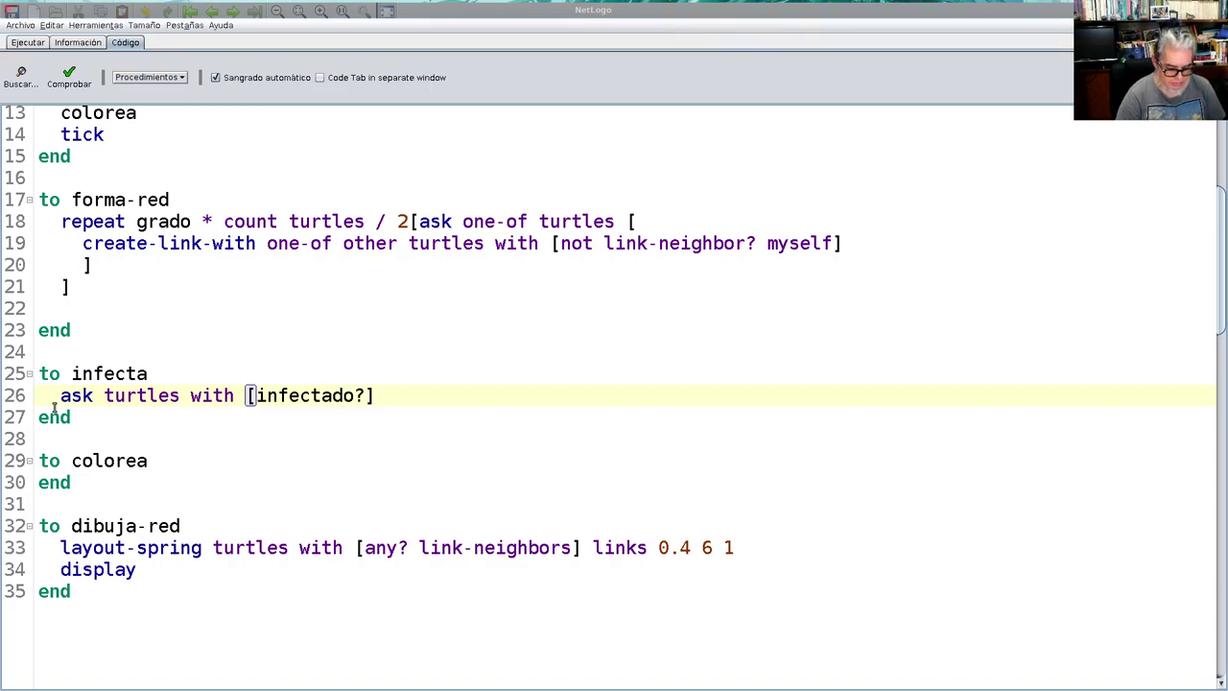
type("[infectado?][")
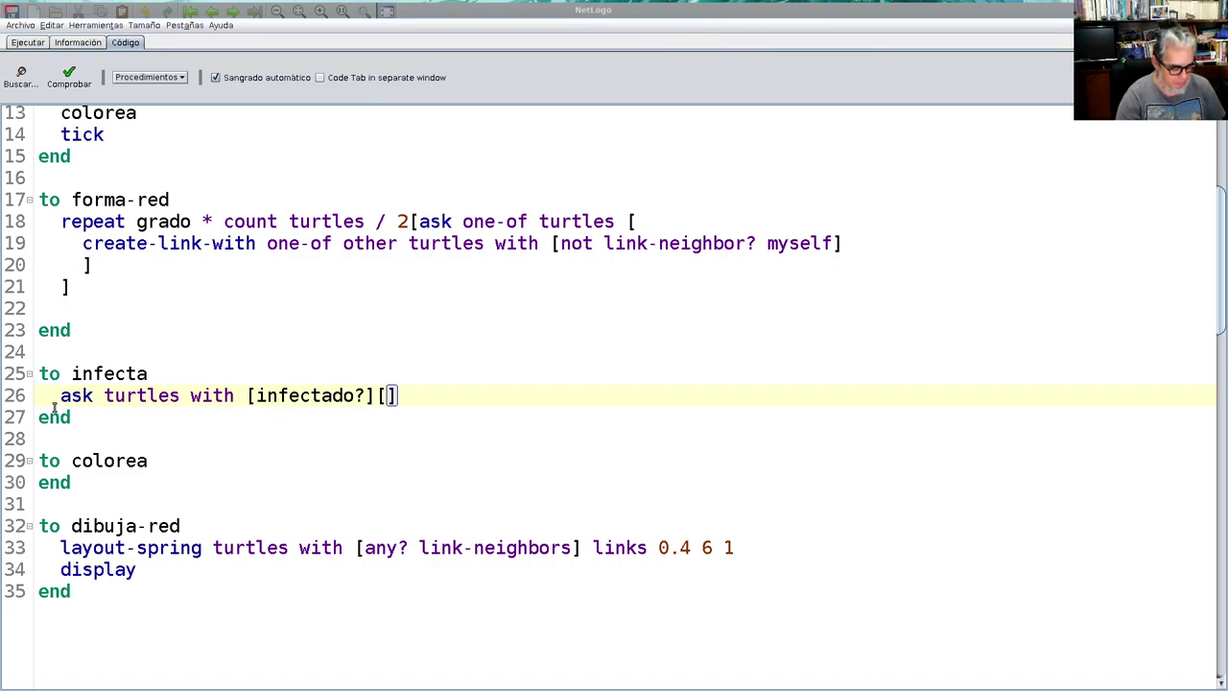
type("ask link-neighbors")
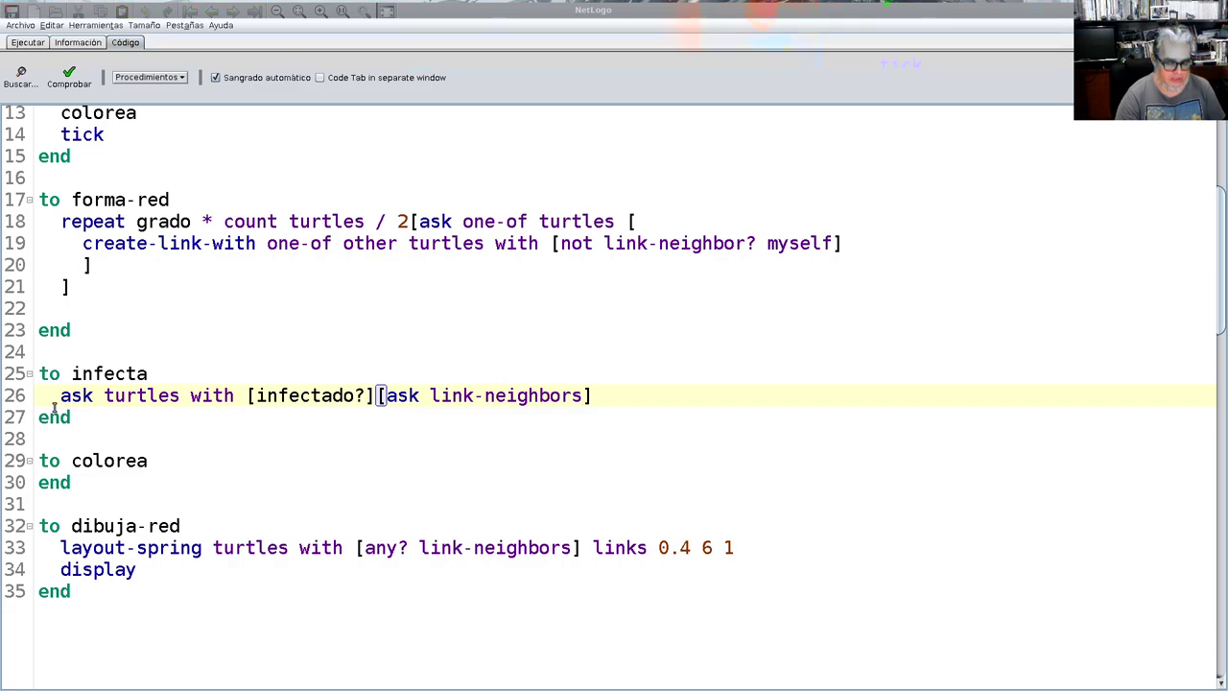
type(" [")
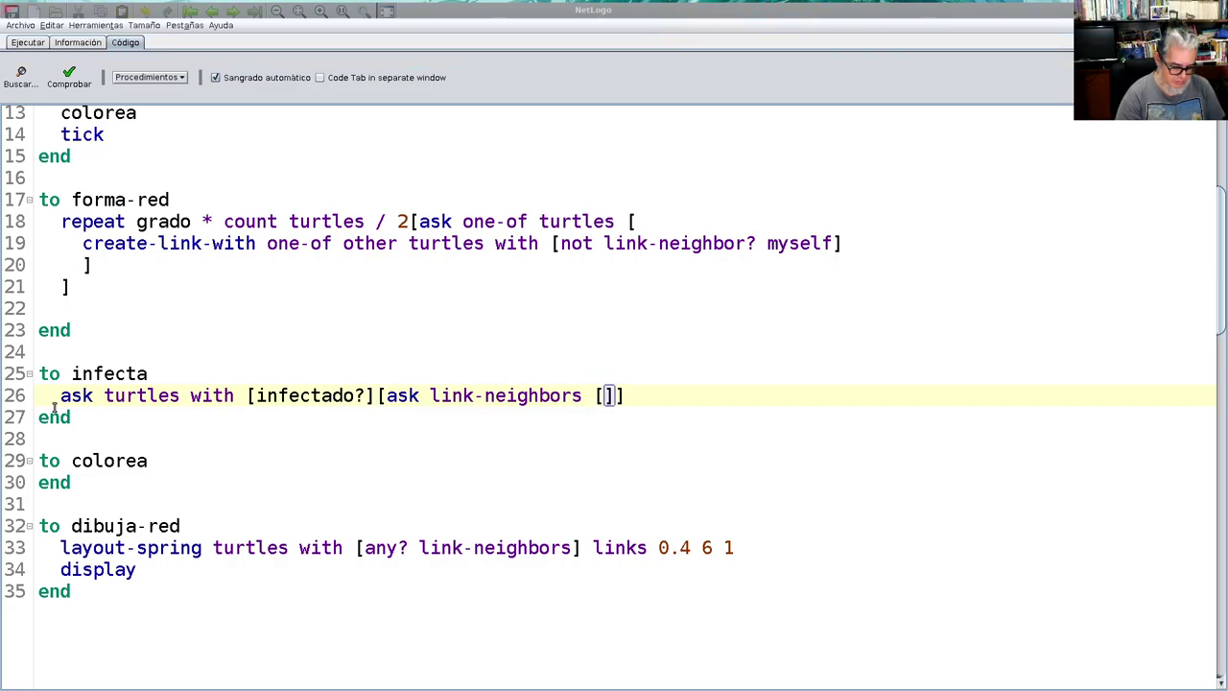
type("if")
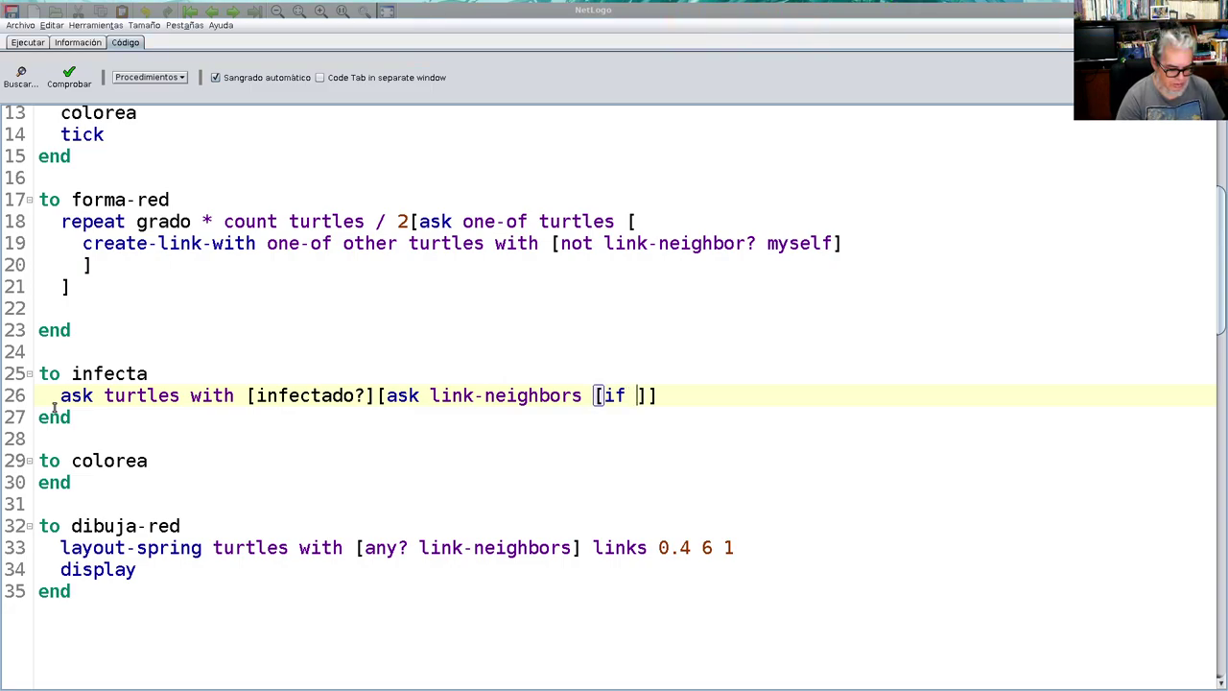
type(" random")
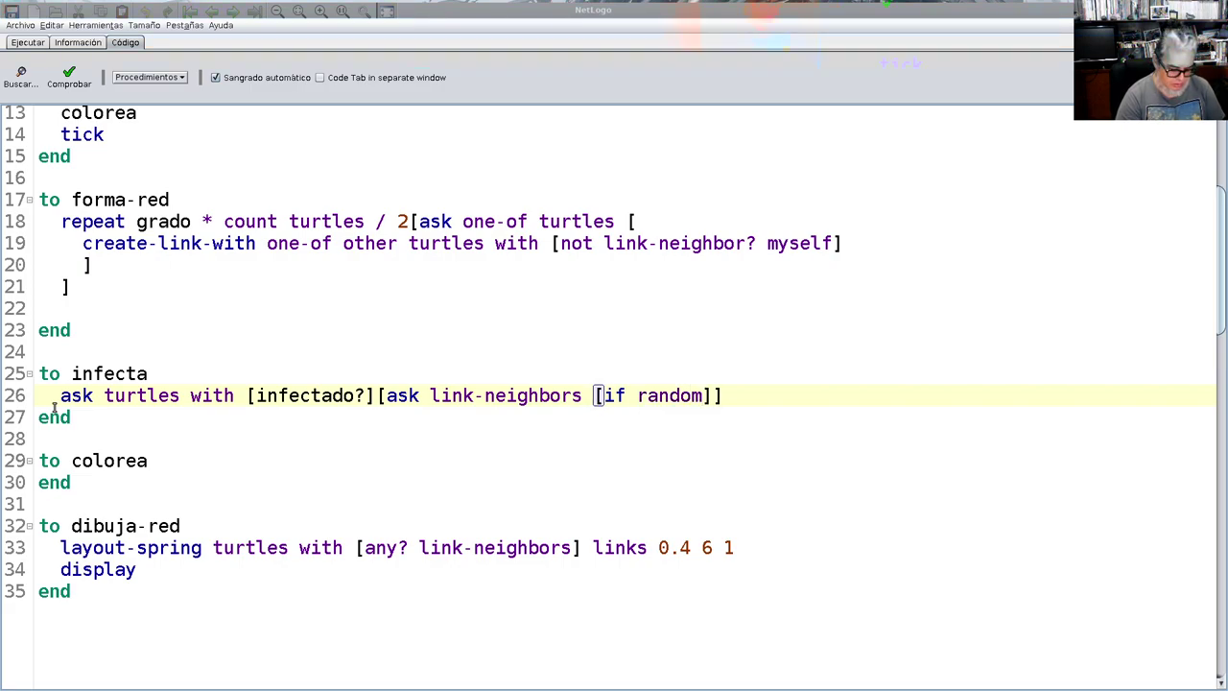
type("-float")
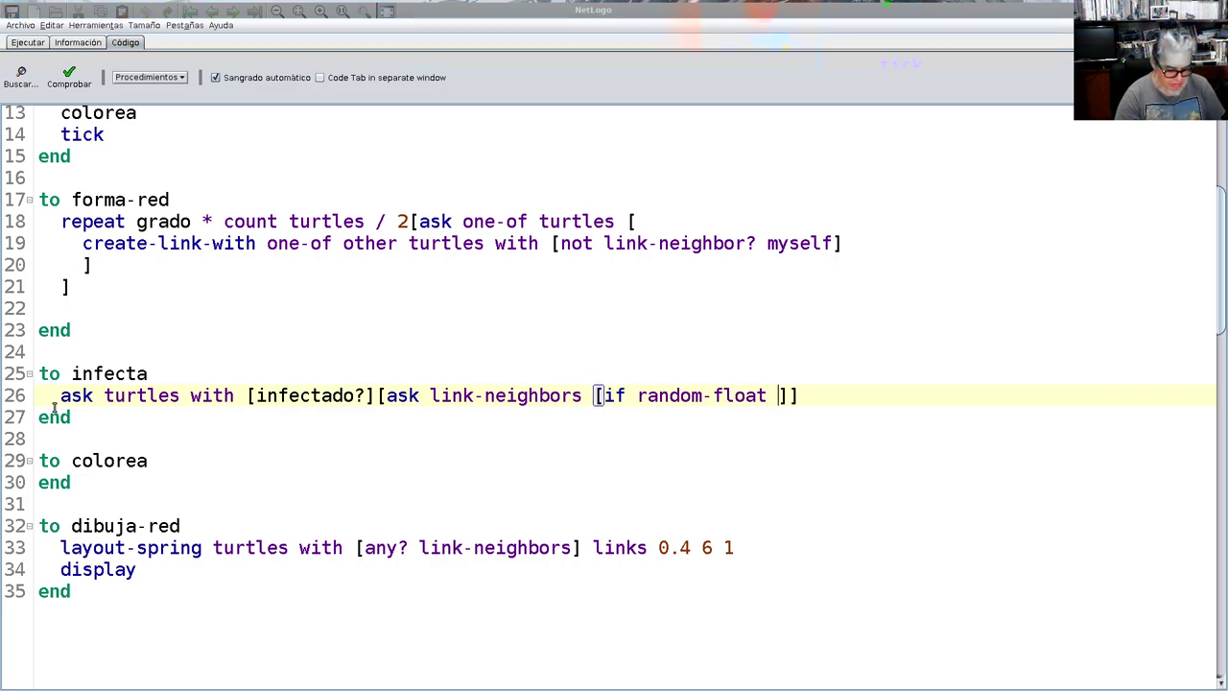
type(" <")
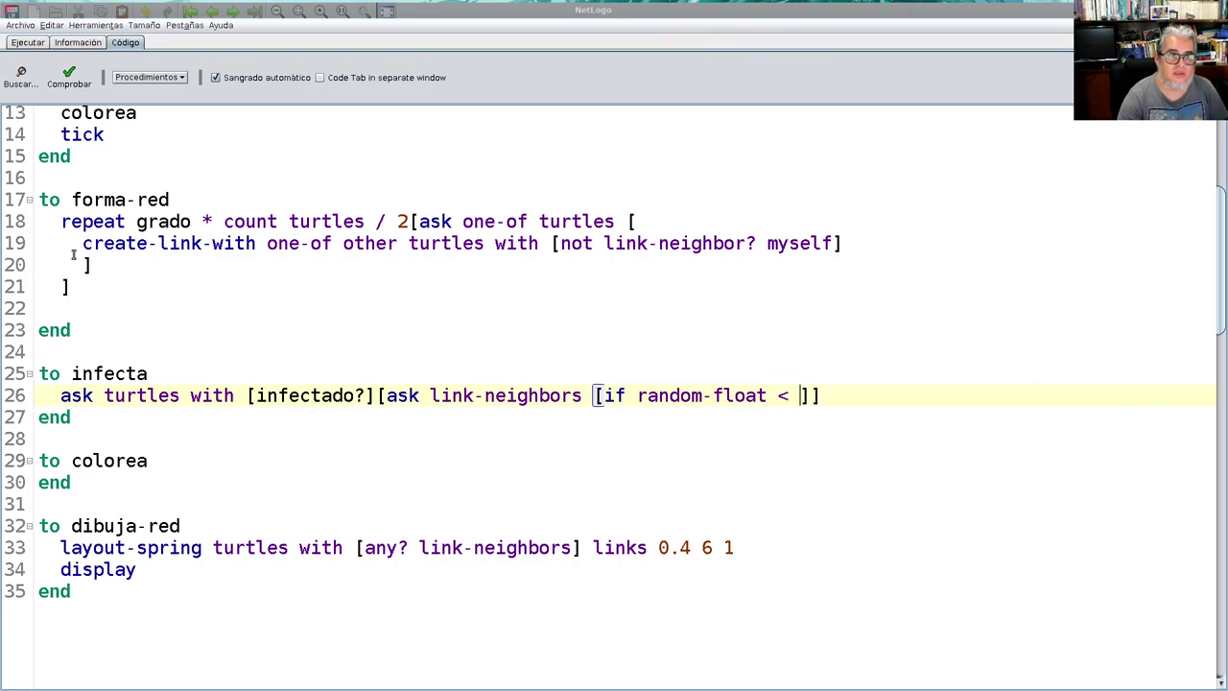
Step: Check the code, then shift the setup and go buttons slightly lower on the interface
left_click(69, 77)
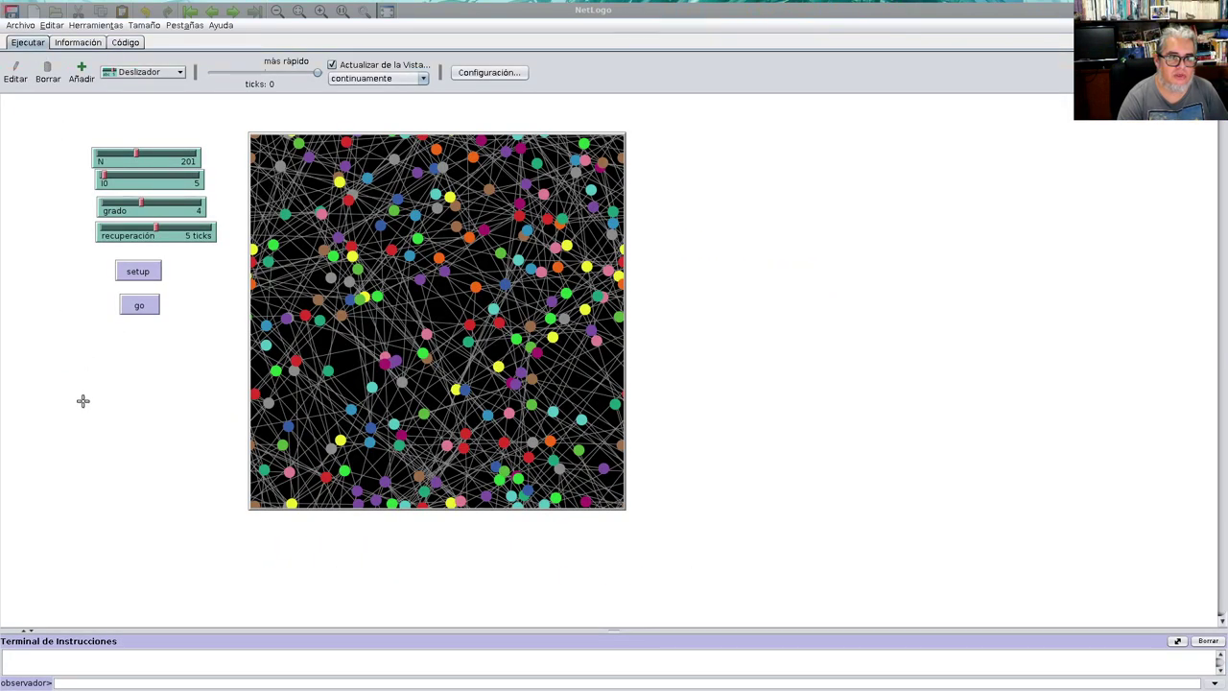
left_click(36, 42)
mouse_move(181, 376)
left_mouse_down()
mouse_move(115, 261)
mouse_move(135, 332)
left_mouse_up()
left_click(134, 298)
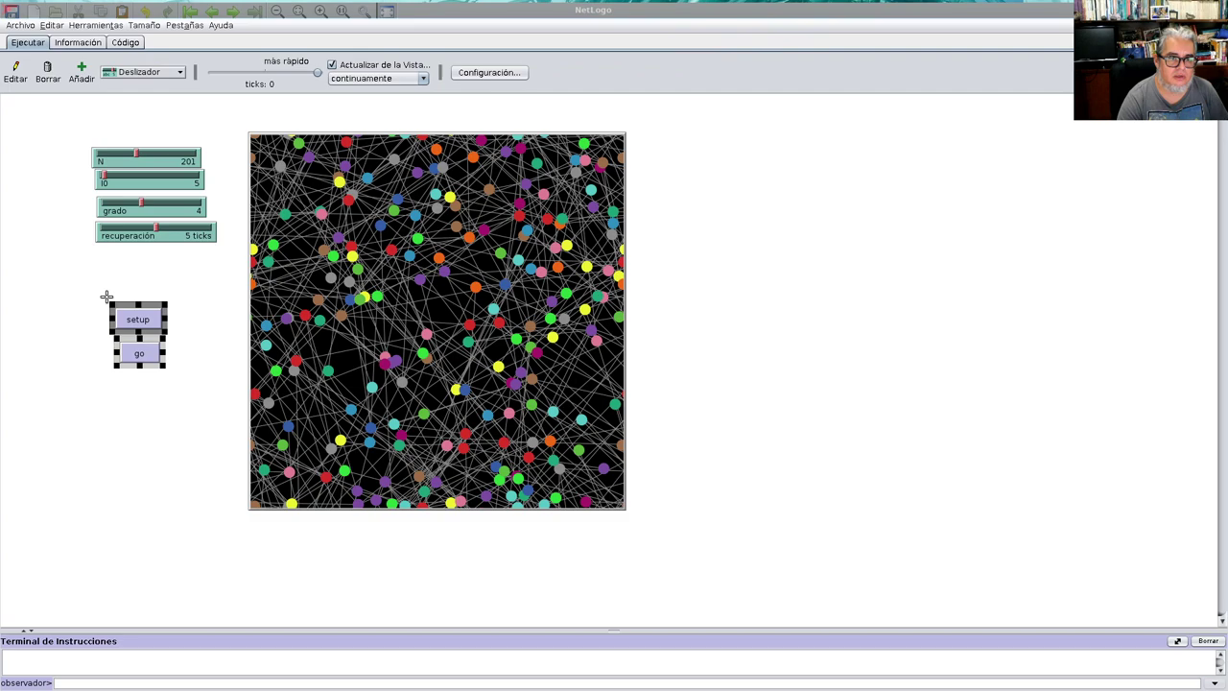
Step: Add a slider for global P with maximum 1, increment 0.01 and value 0.5
left_click(71, 107)
left_click(82, 73)
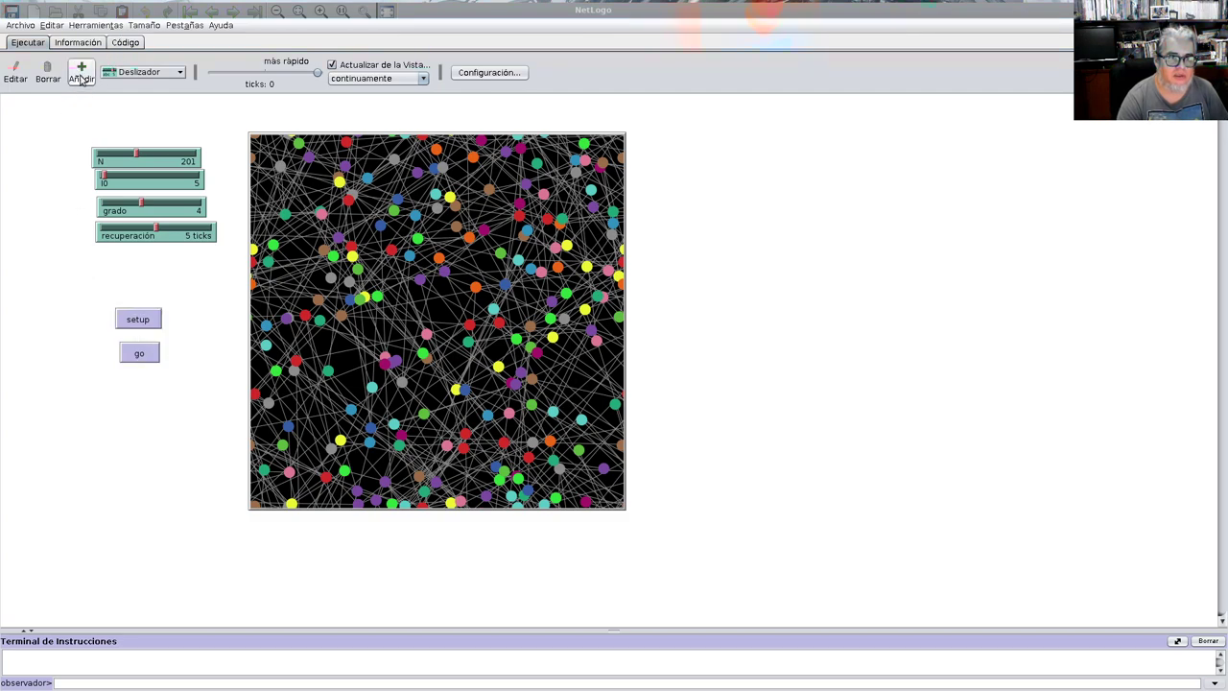
left_click(101, 273)
type("P")
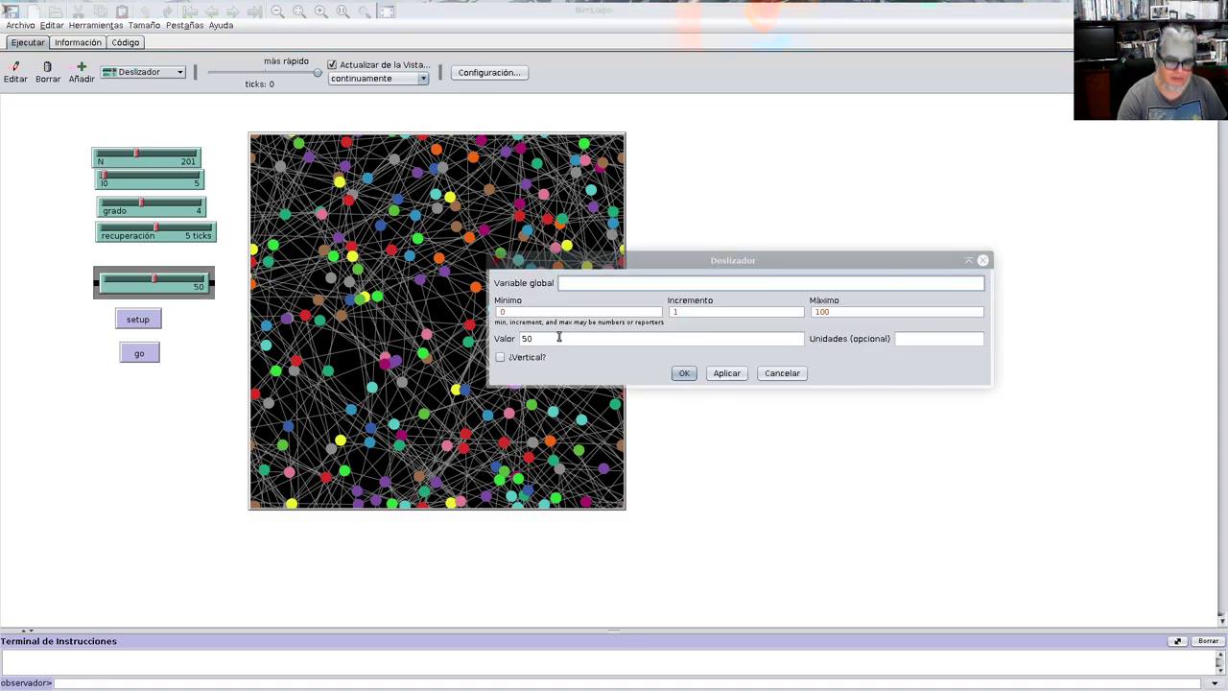
left_click(870, 313)
key("BackSpace")
key("BackSpace")
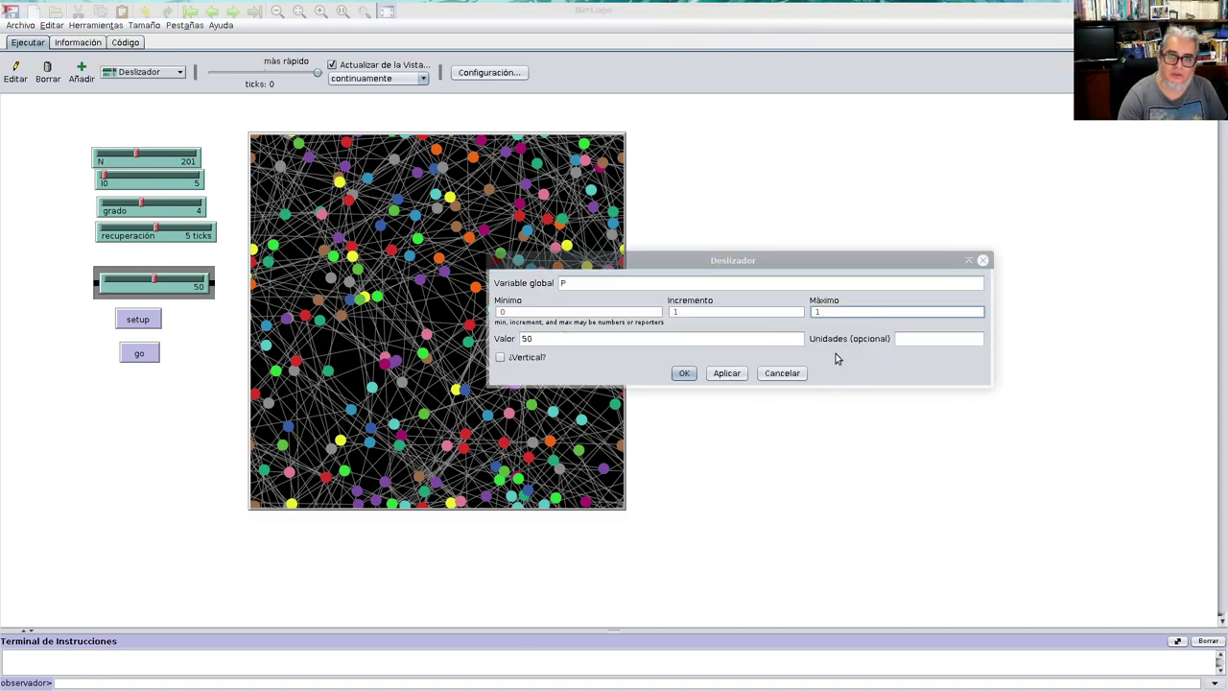
left_click(674, 312)
type("0")
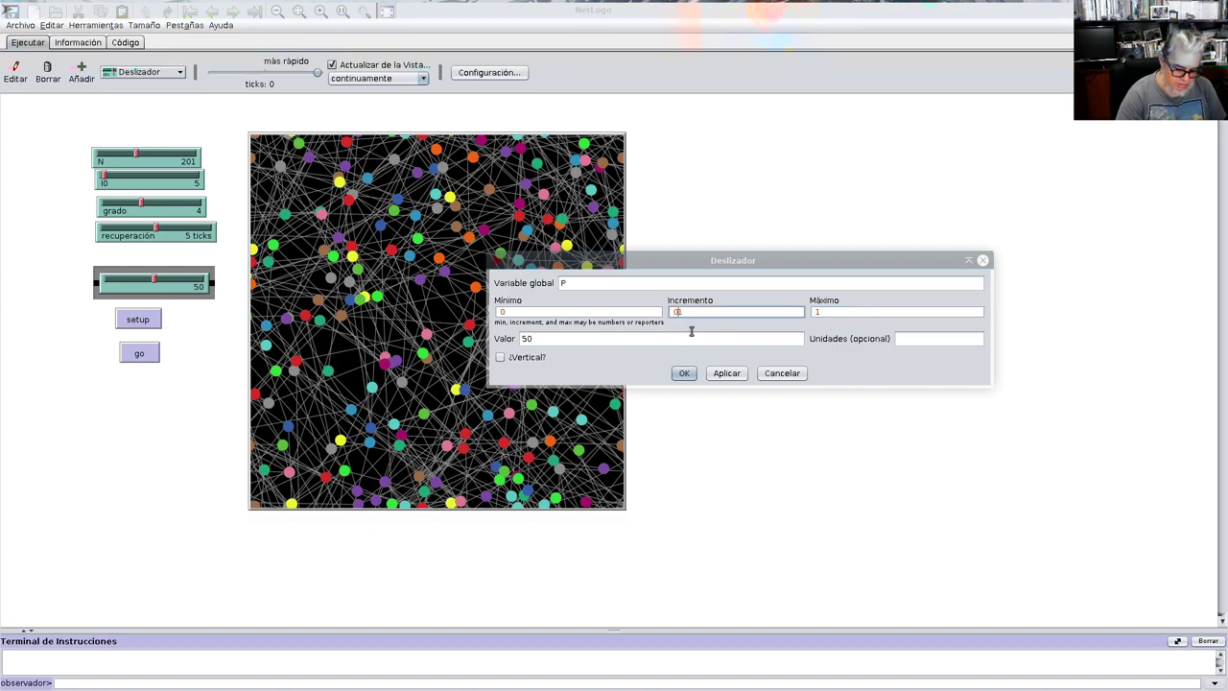
type(".01")
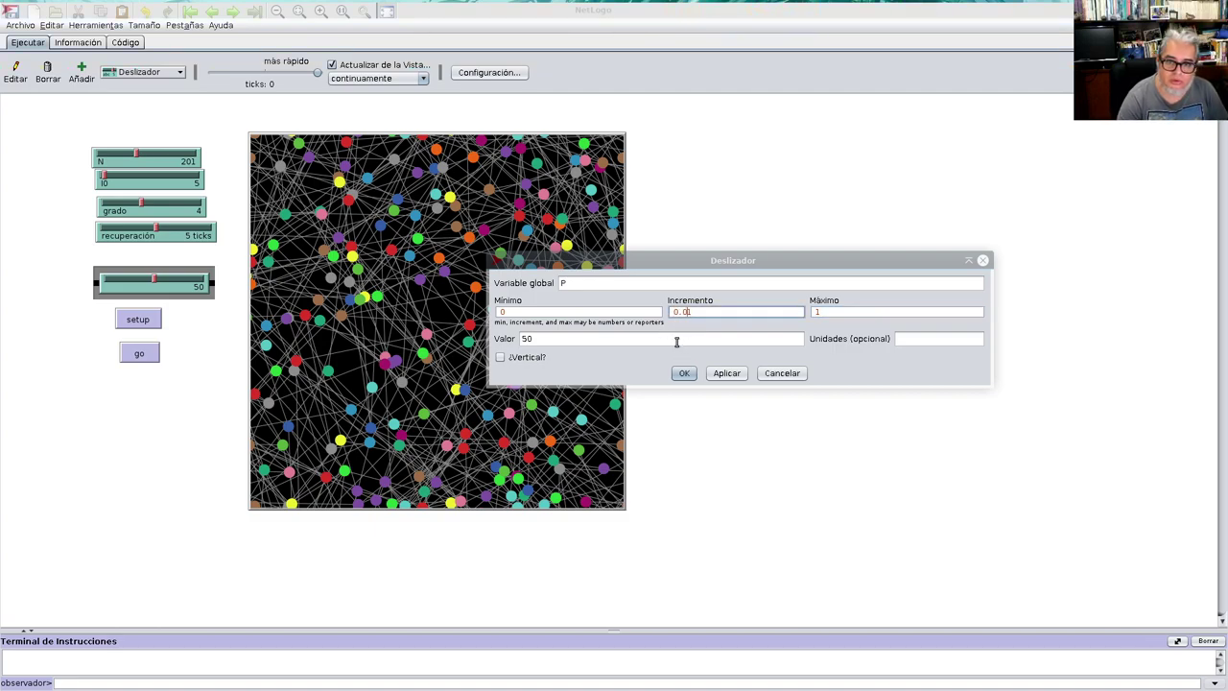
left_click_drag(680, 339, 518, 338)
type("0.5")
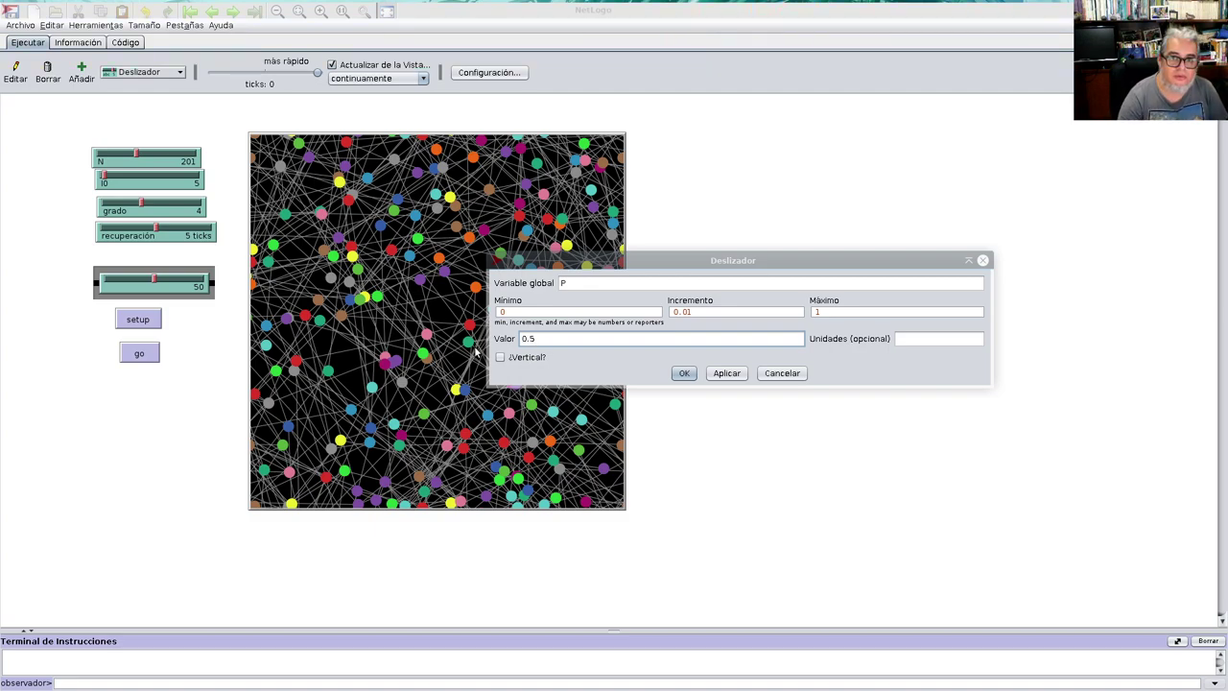
left_click(684, 374)
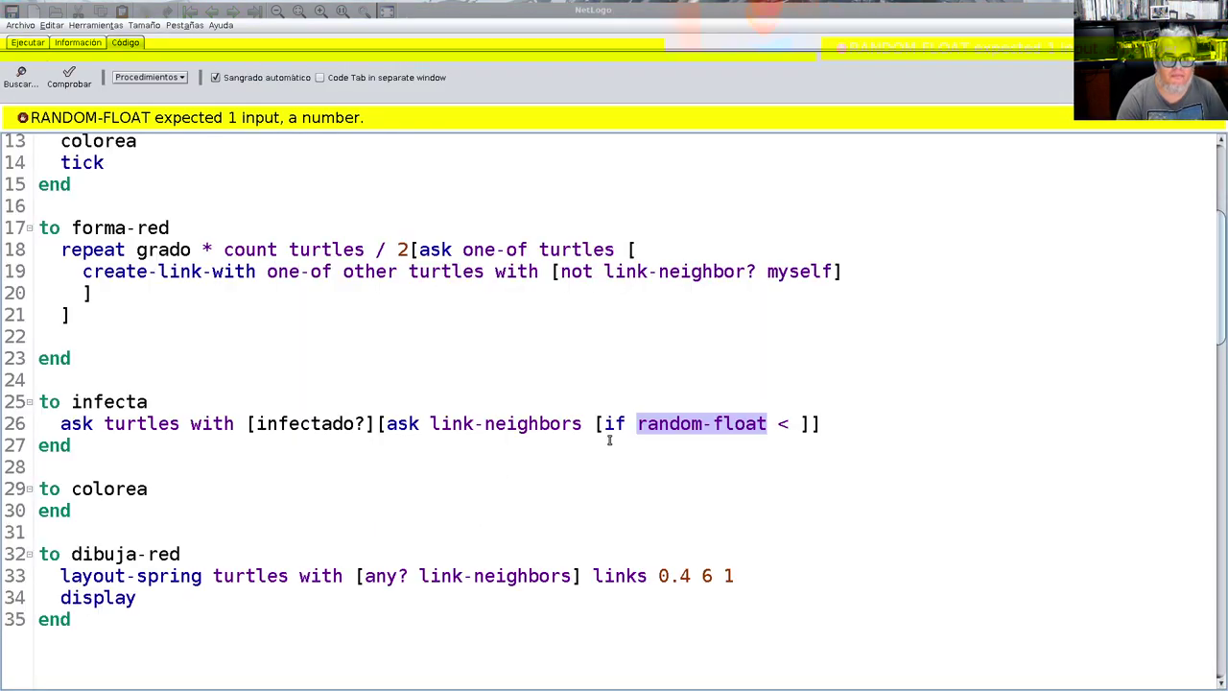
Step: Complete infecta's condition as 'random-float 1.00 < P [set infectado? true]' and recheck the code
left_click(791, 424)
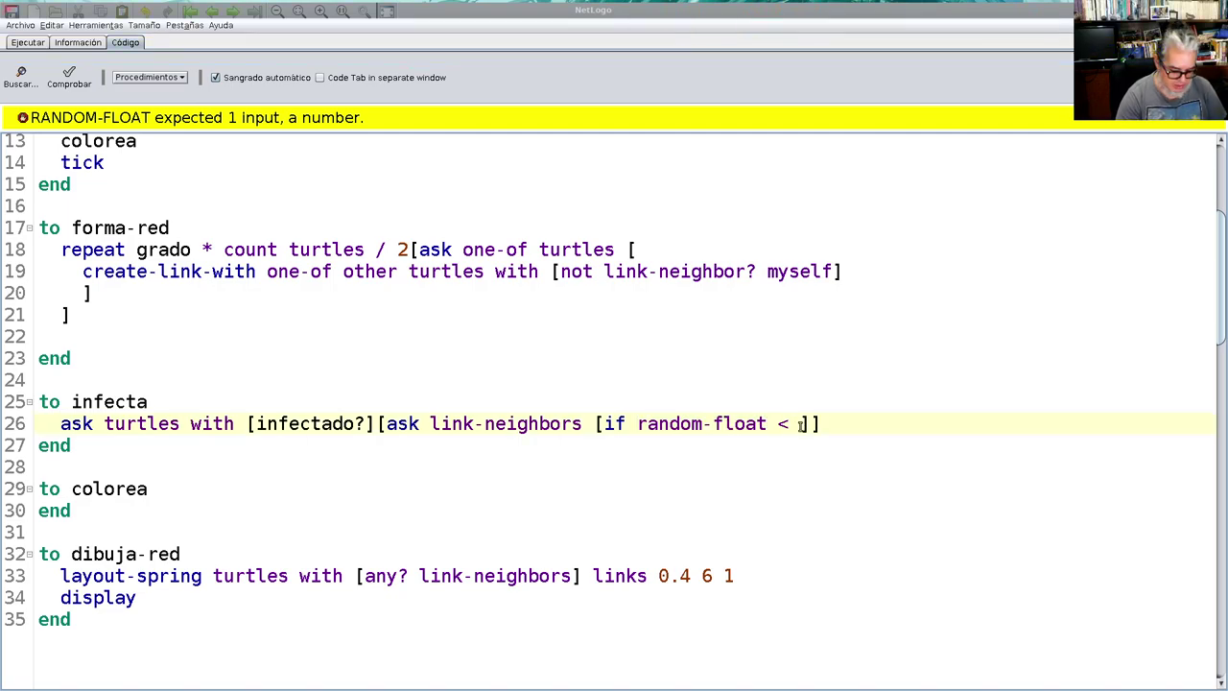
key("Left")
type("P")
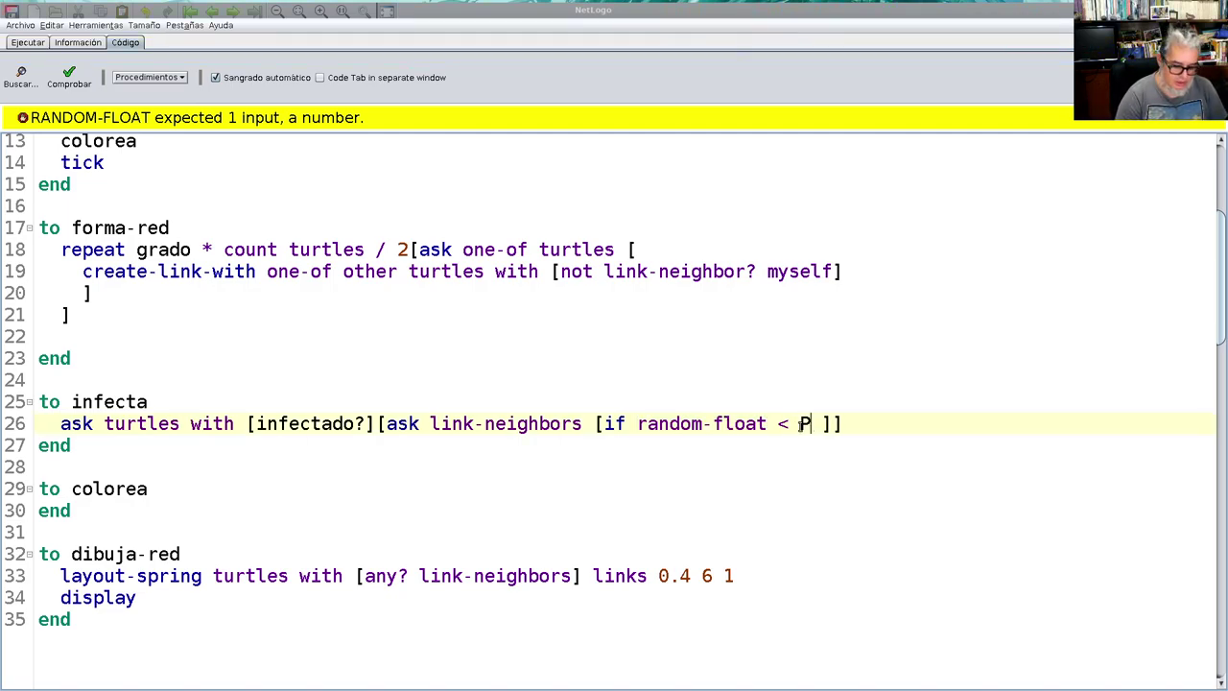
type(" []")
key("Left")
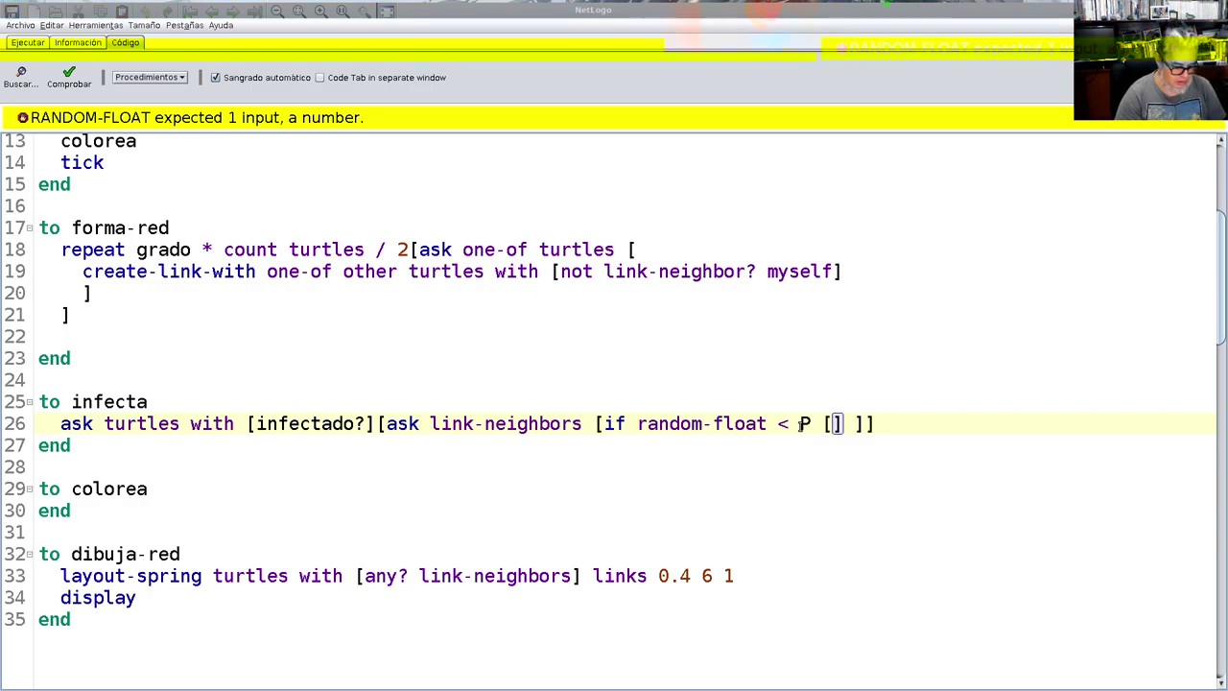
type("set")
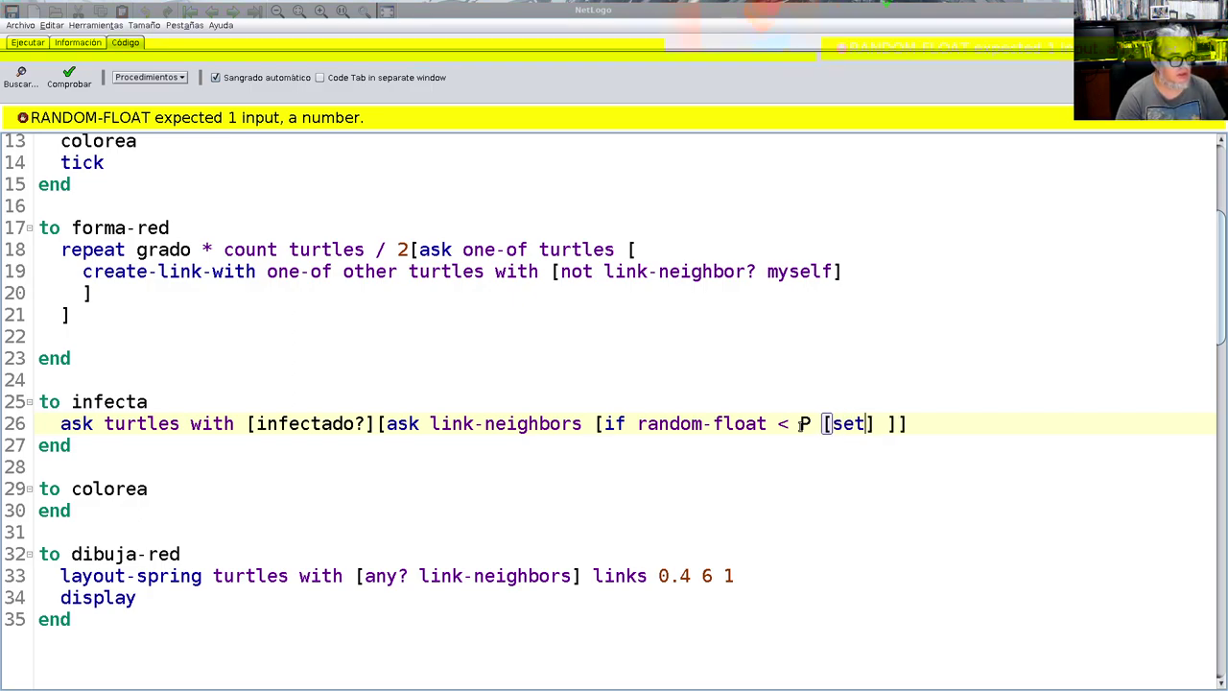
type(" infectado? true")
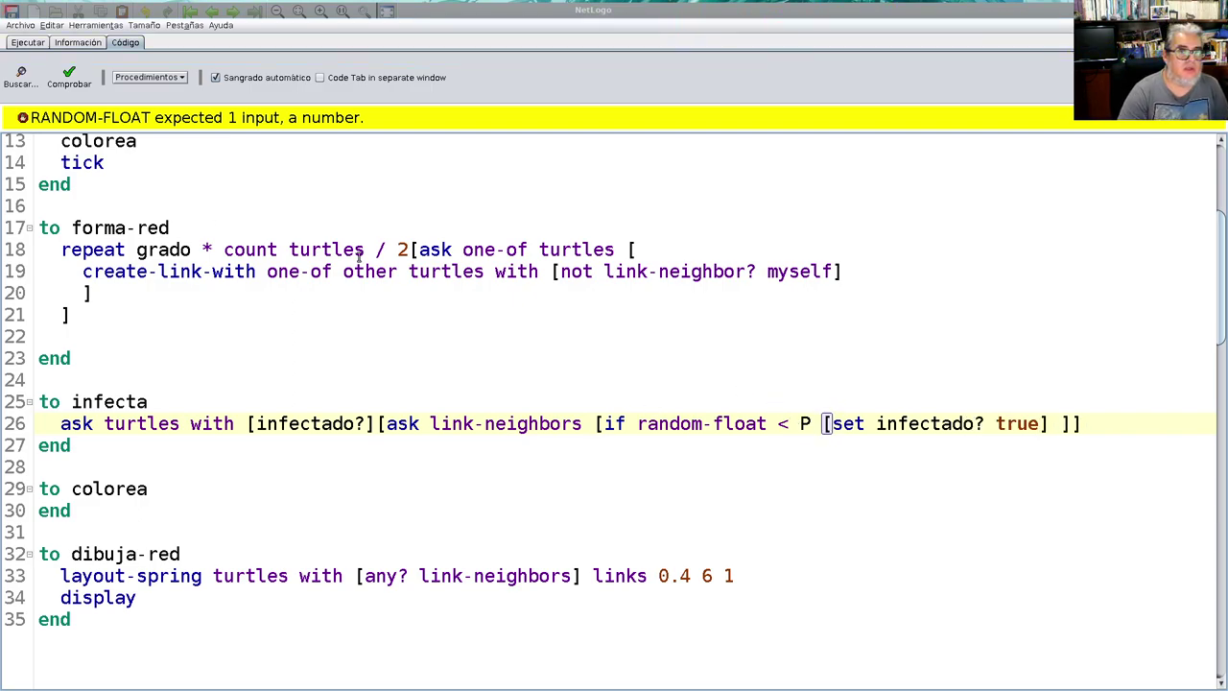
left_click(69, 77)
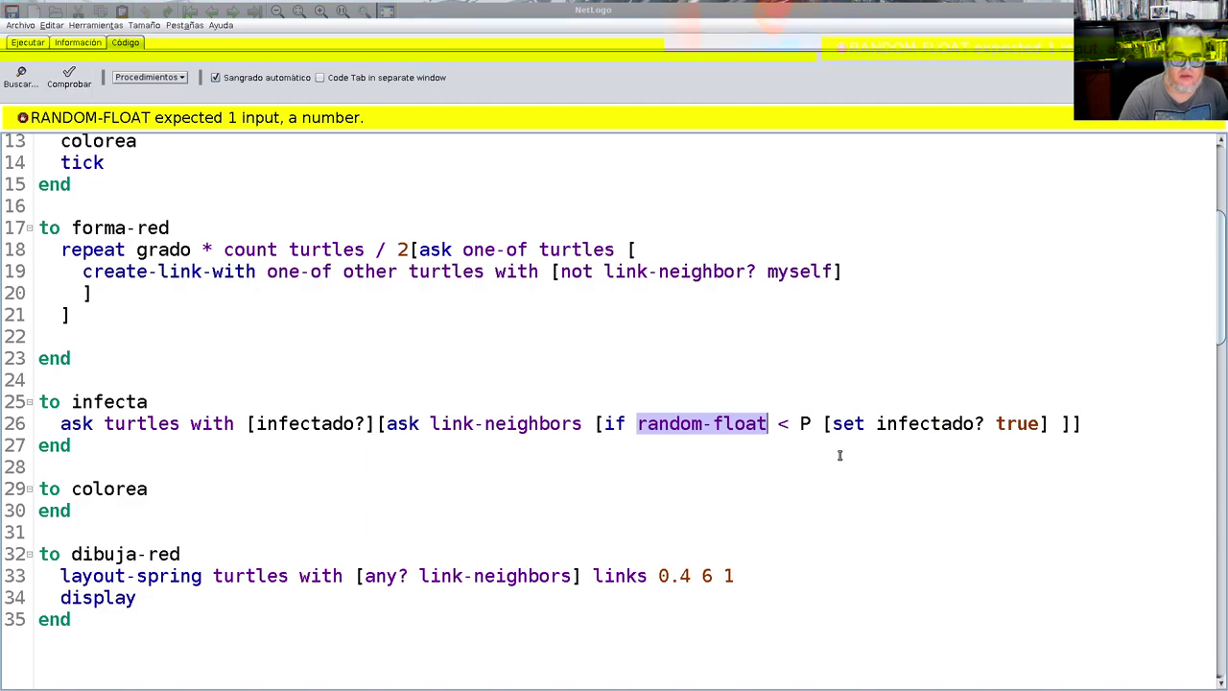
left_click(784, 423)
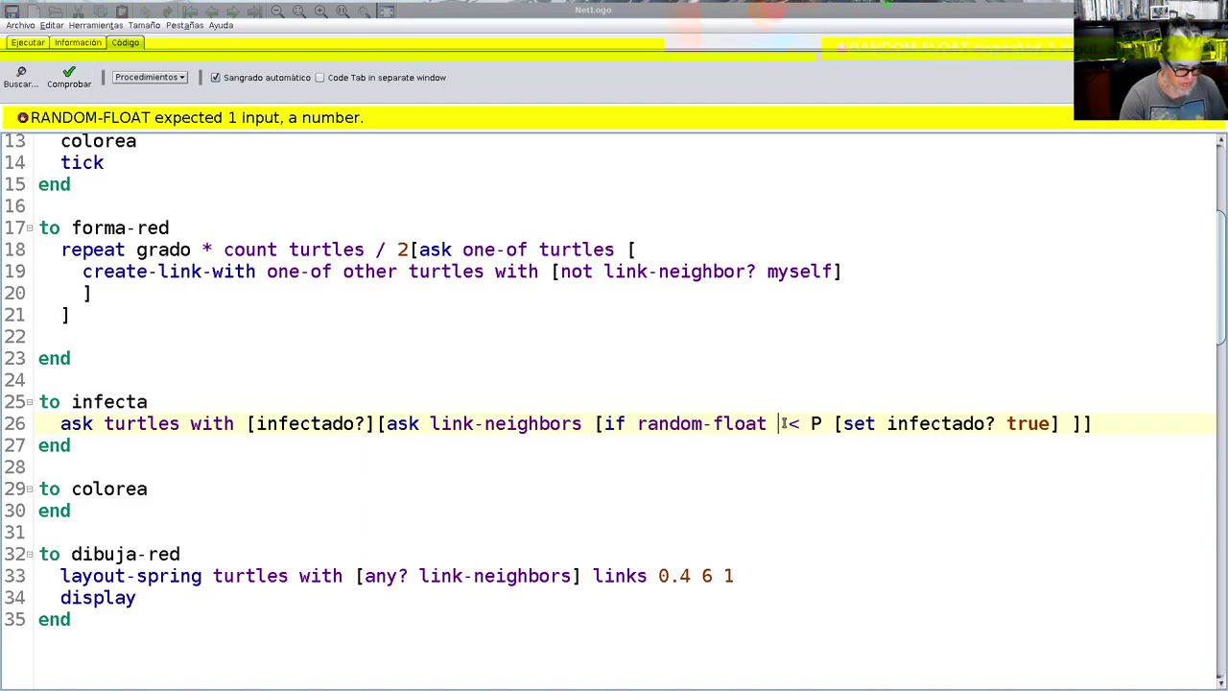
type("1 ")
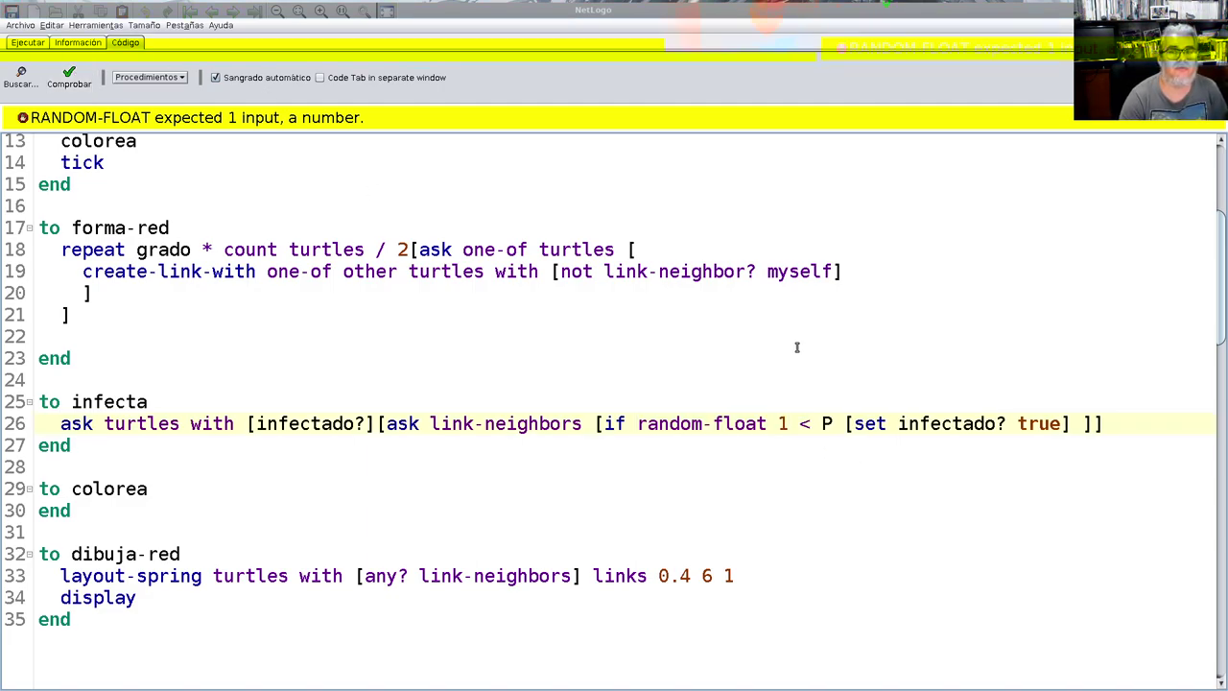
type(".0")
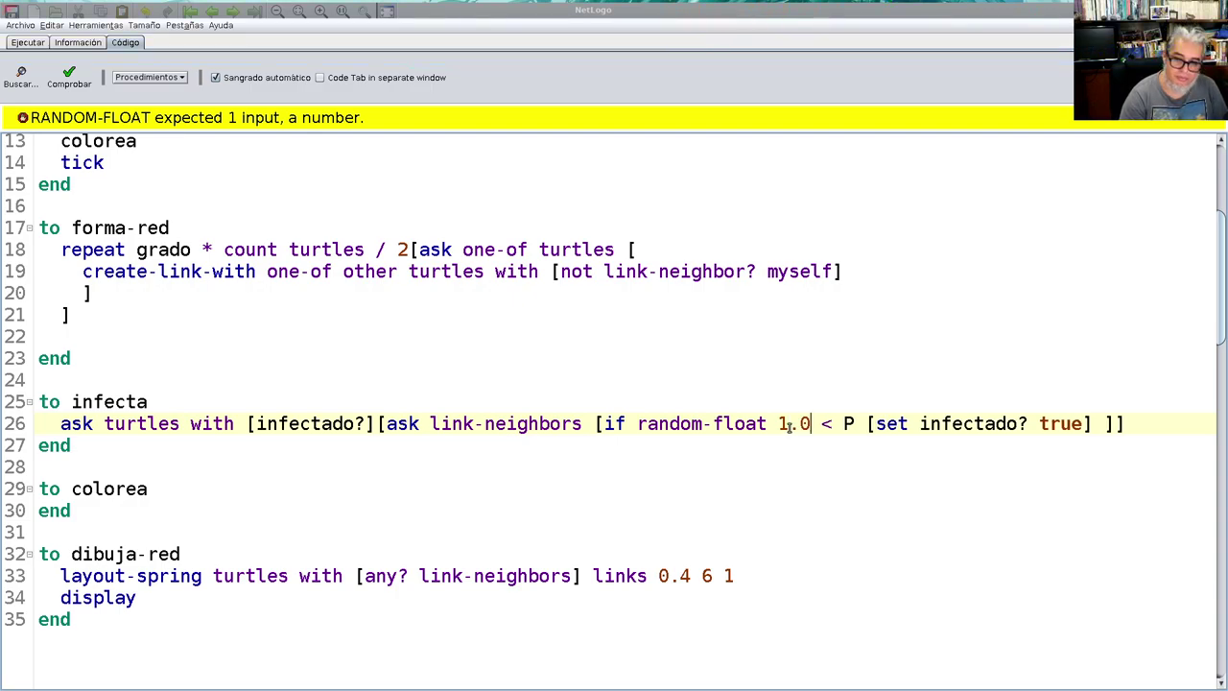
type("0")
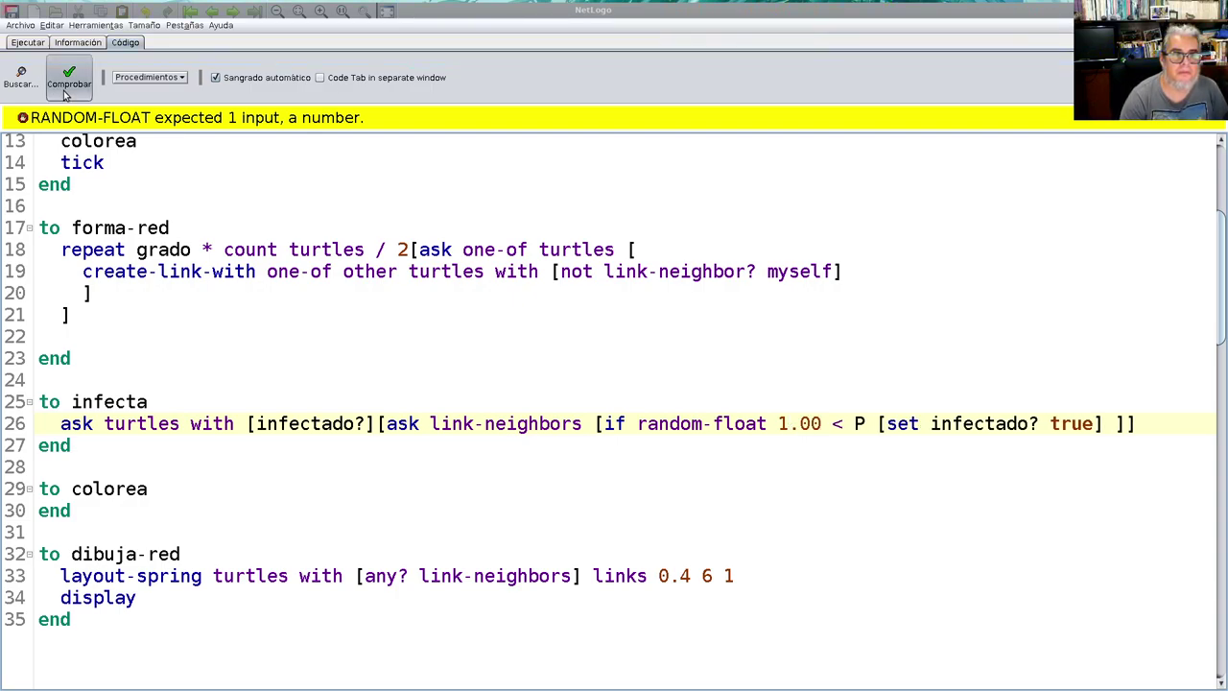
left_click(67, 80)
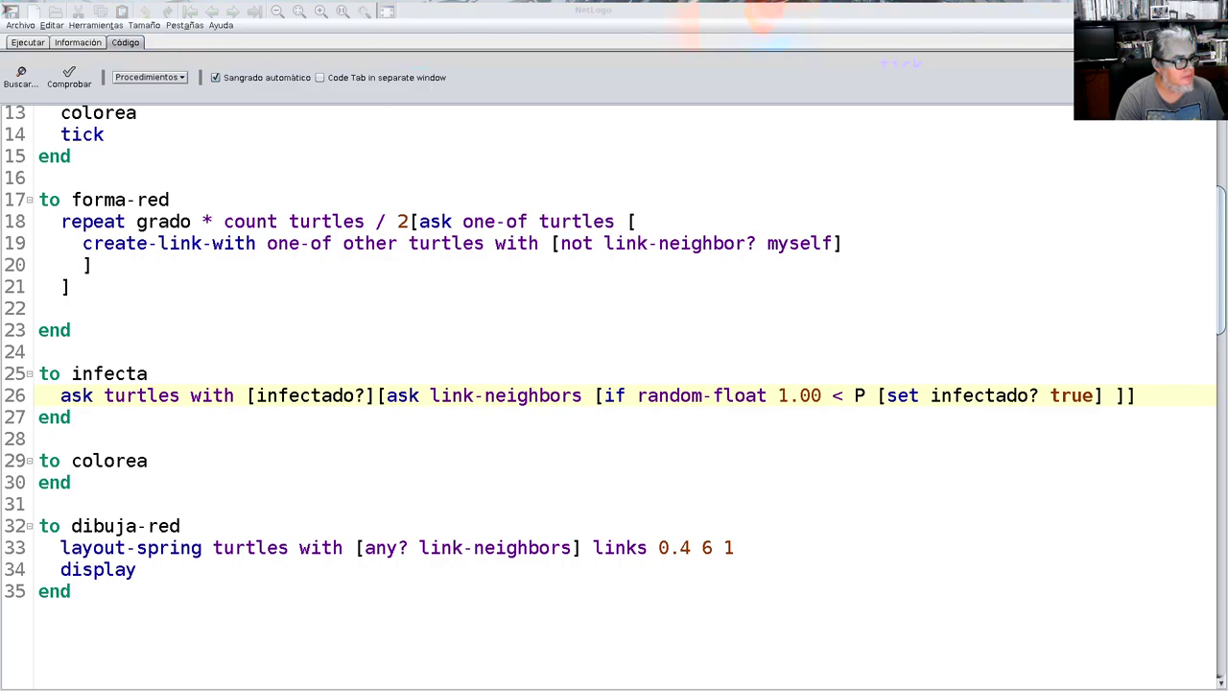
Step: Give colorea the body 'ask turtles [set color ifelse-value infectado? [red][green]]'
left_click(160, 461)
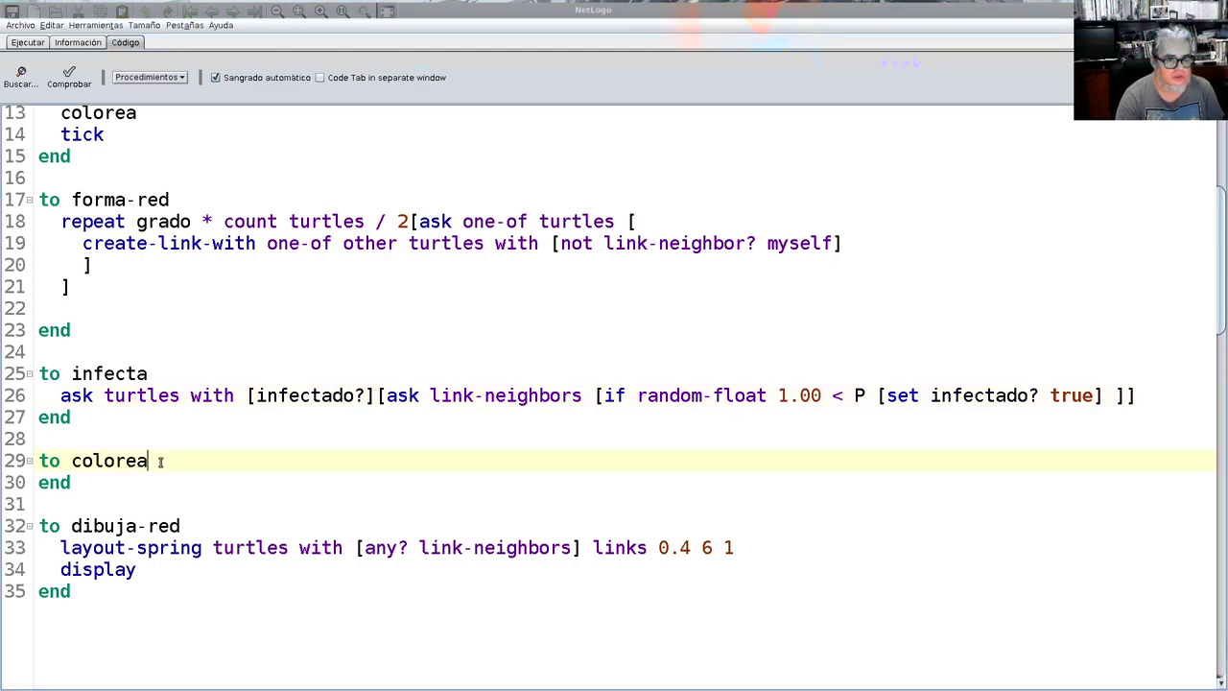
key("Return")
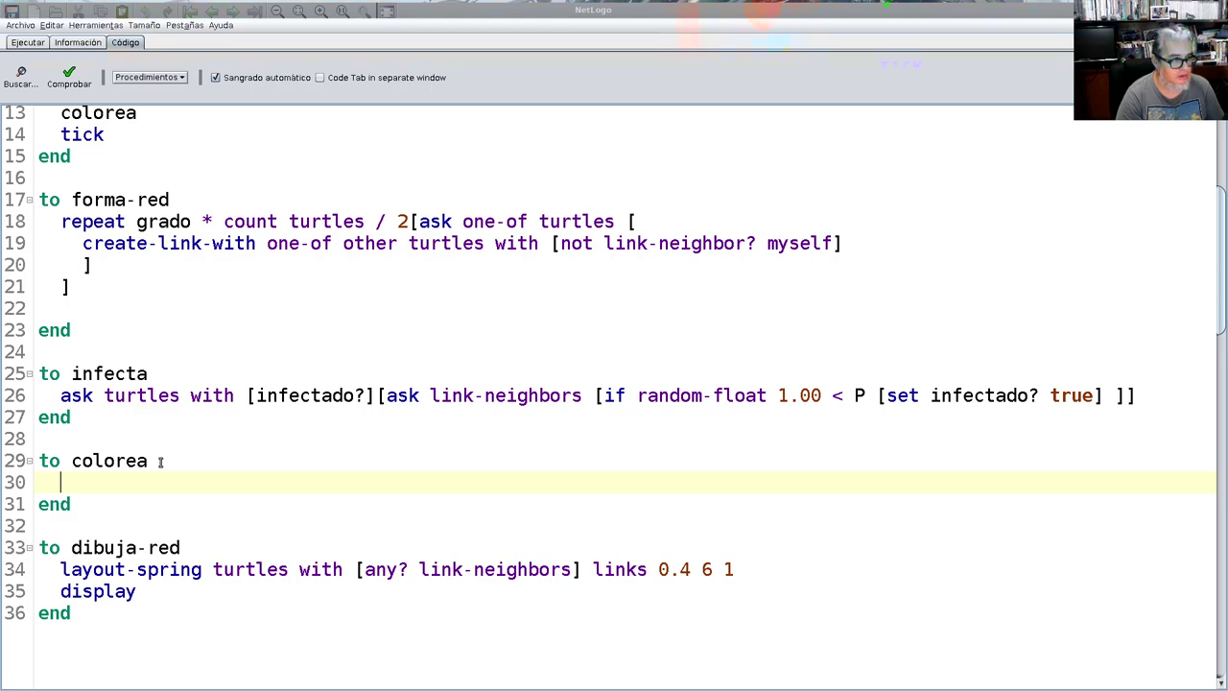
type("set")
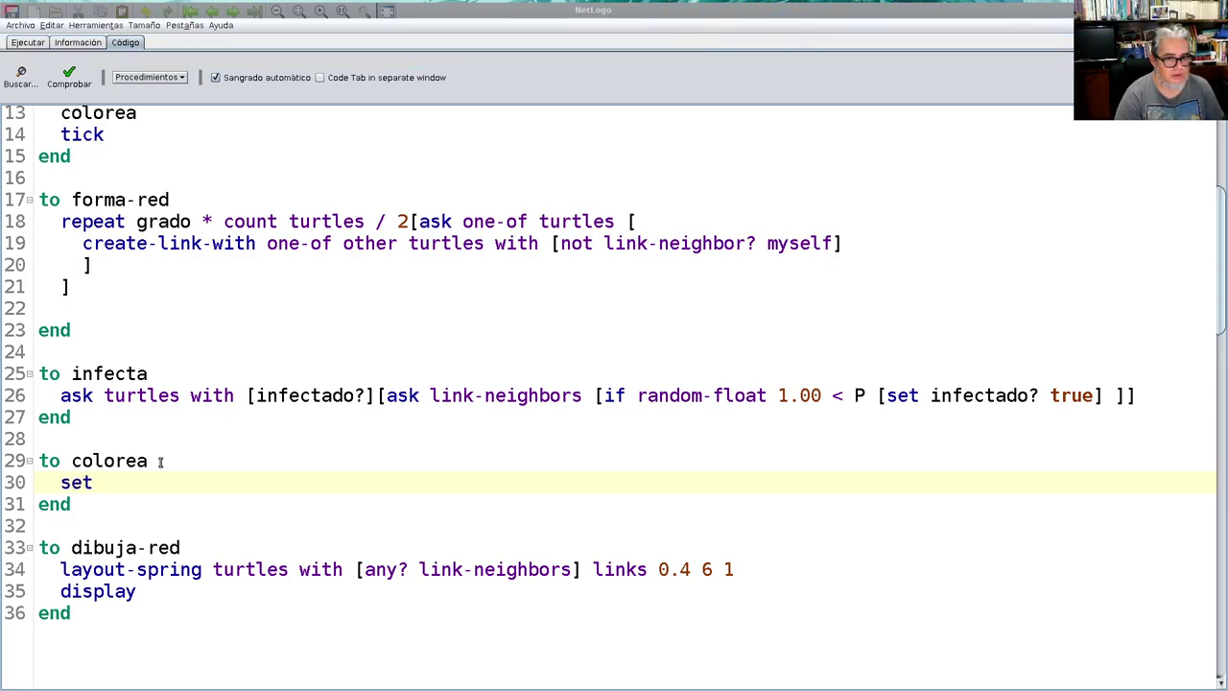
key("BackSpace")
key("BackSpace")
key("BackSpace")
type("as")
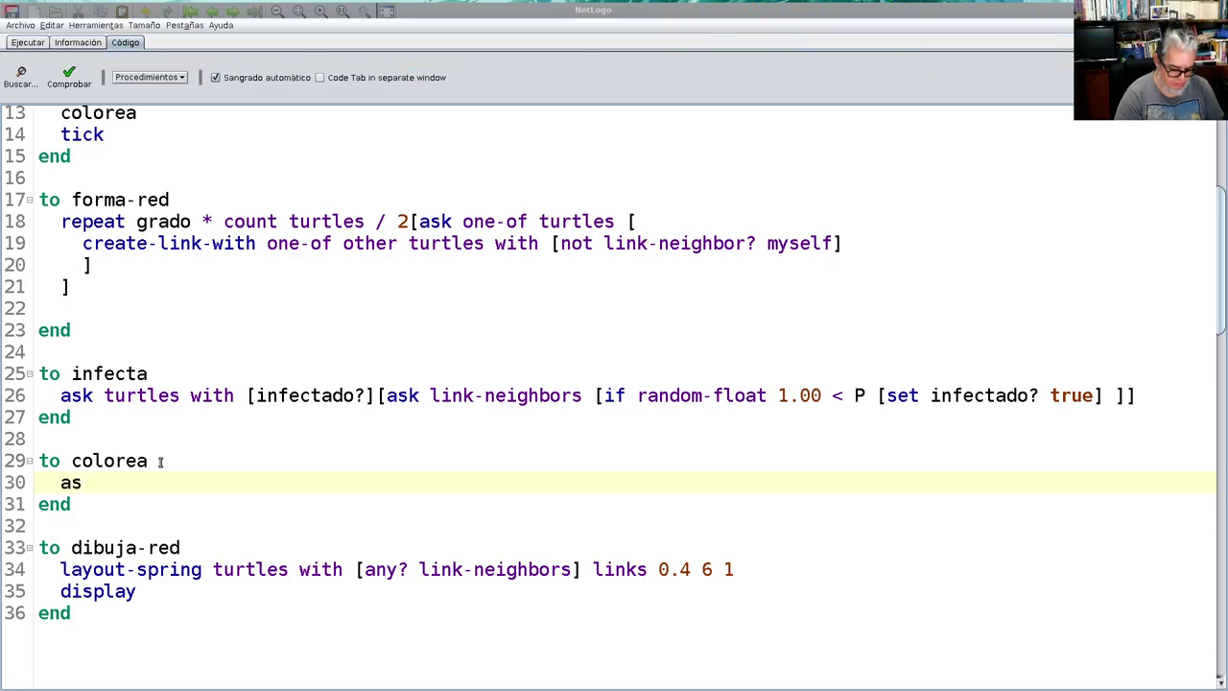
type("k turtles ")
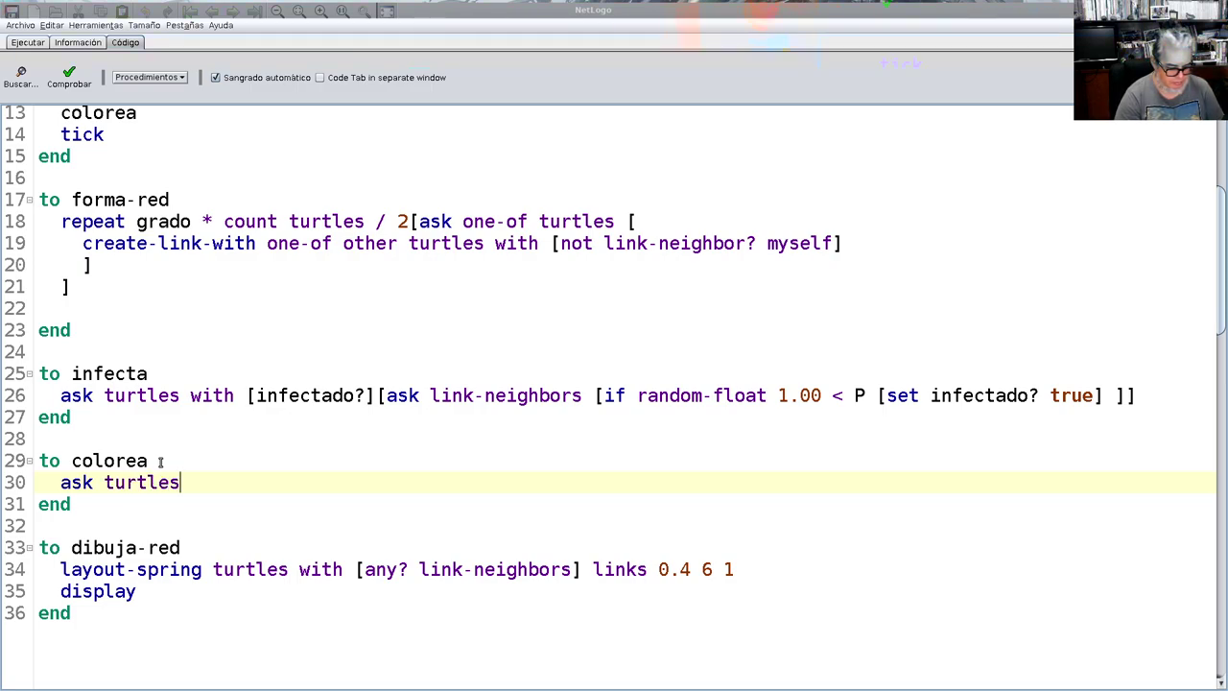
type("[]")
key("Left")
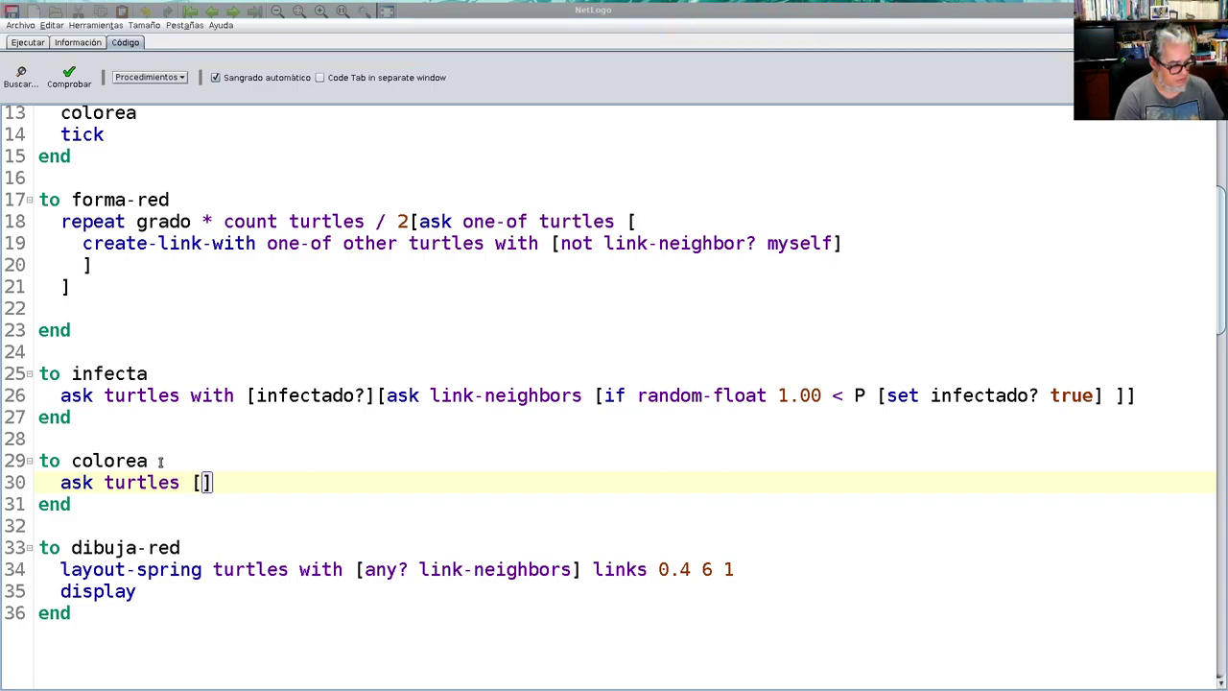
type("set color ifelse-")
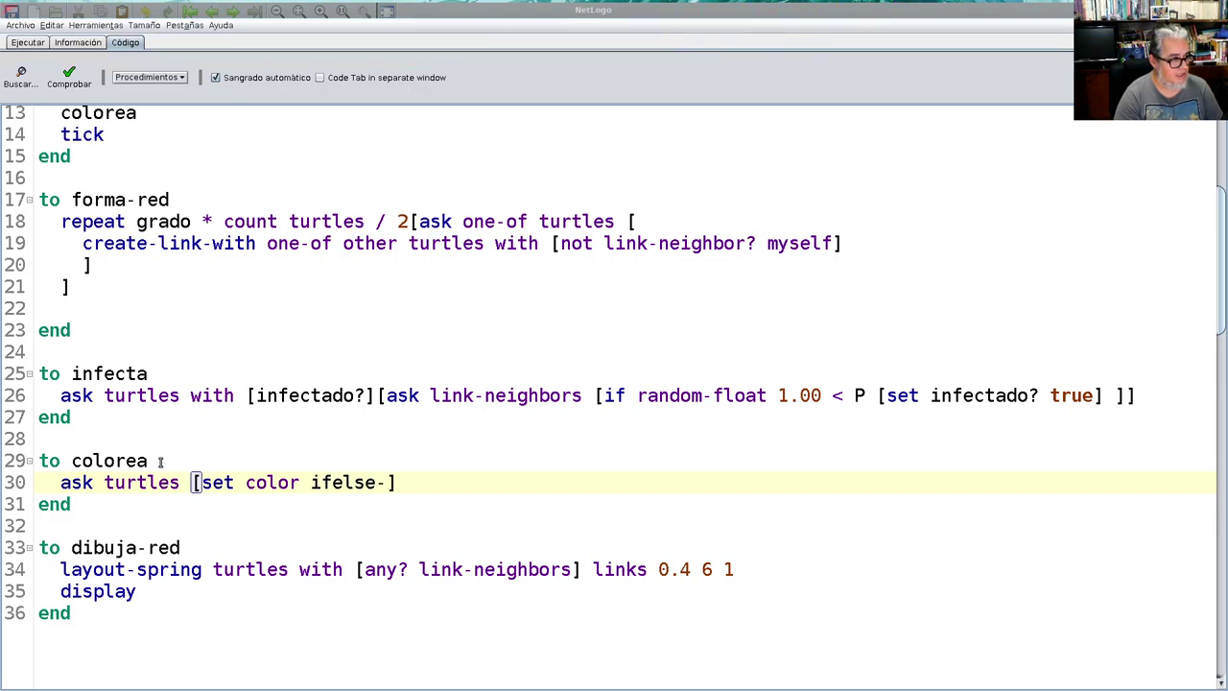
type("value infectado?")
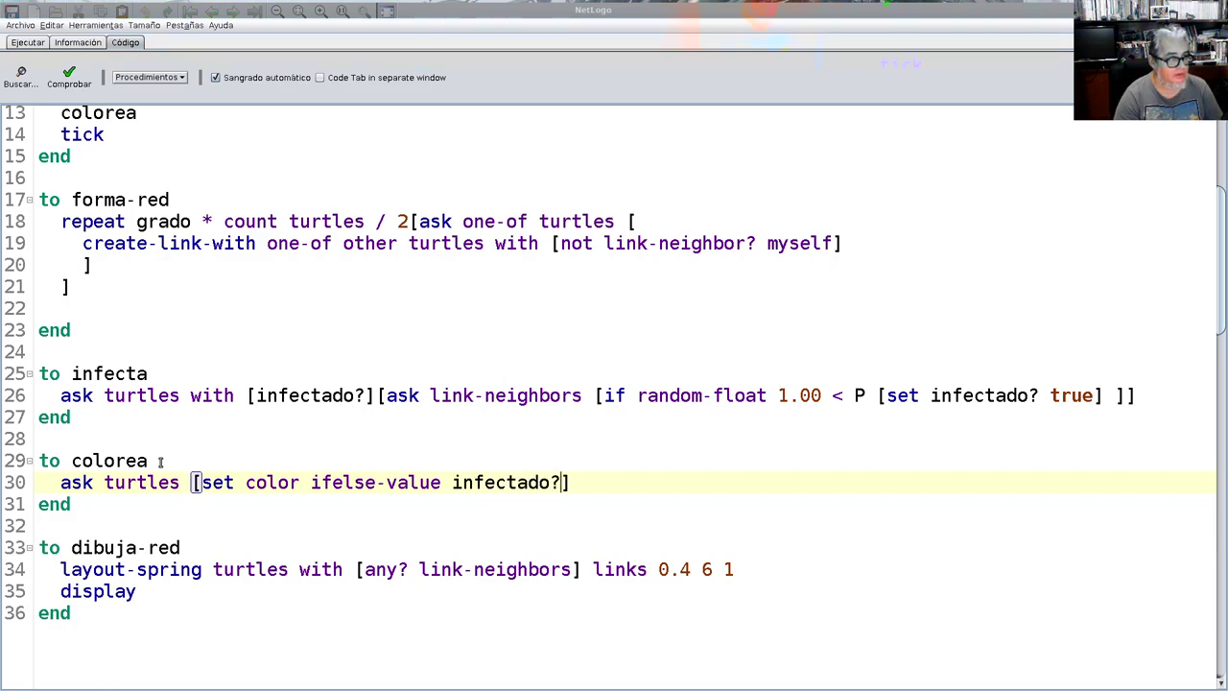
type(" []")
type("red")
type("[]")
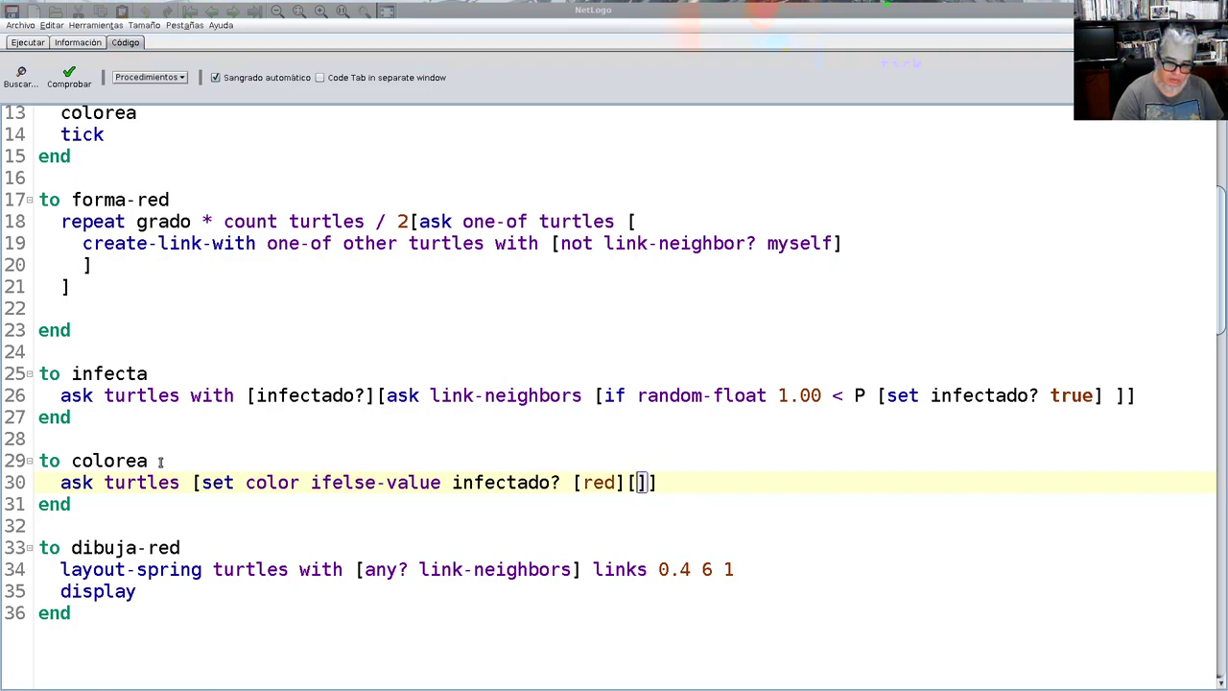
type("bl")
key("BackSpace")
key("BackSpace")
type("green")
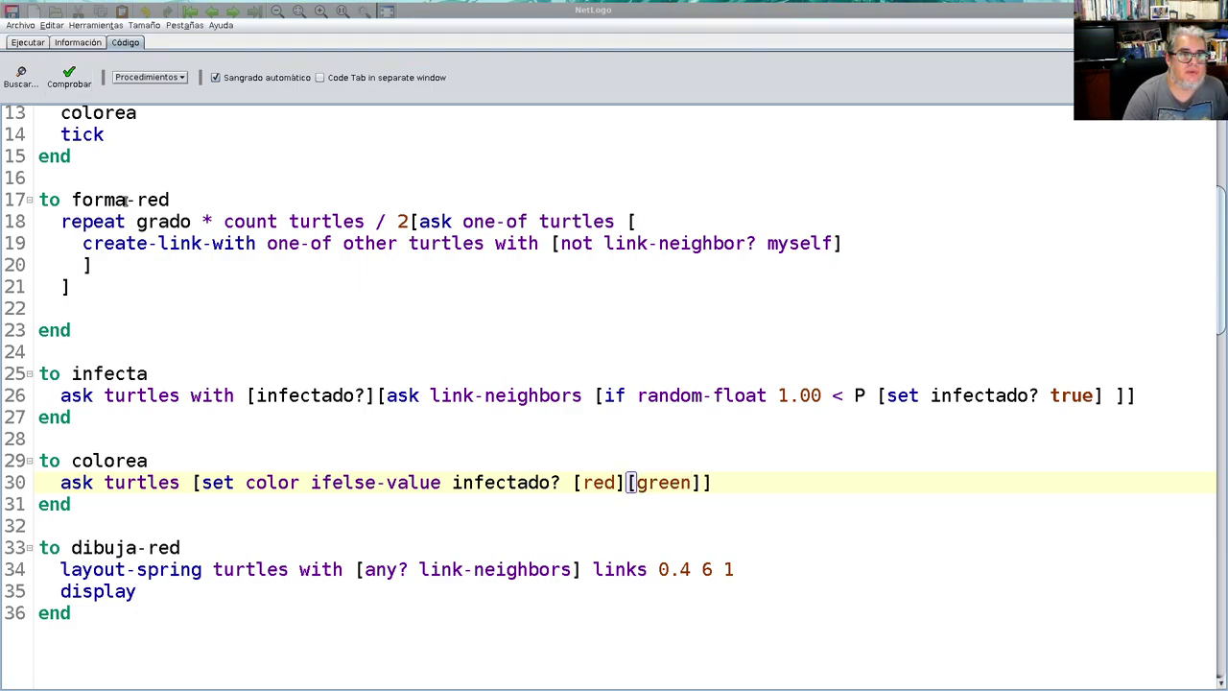
scroll(125, 200, "up", 2)
Step: Add a dibuja-red call after colorea in the go procedure and recompile
left_click(152, 246)
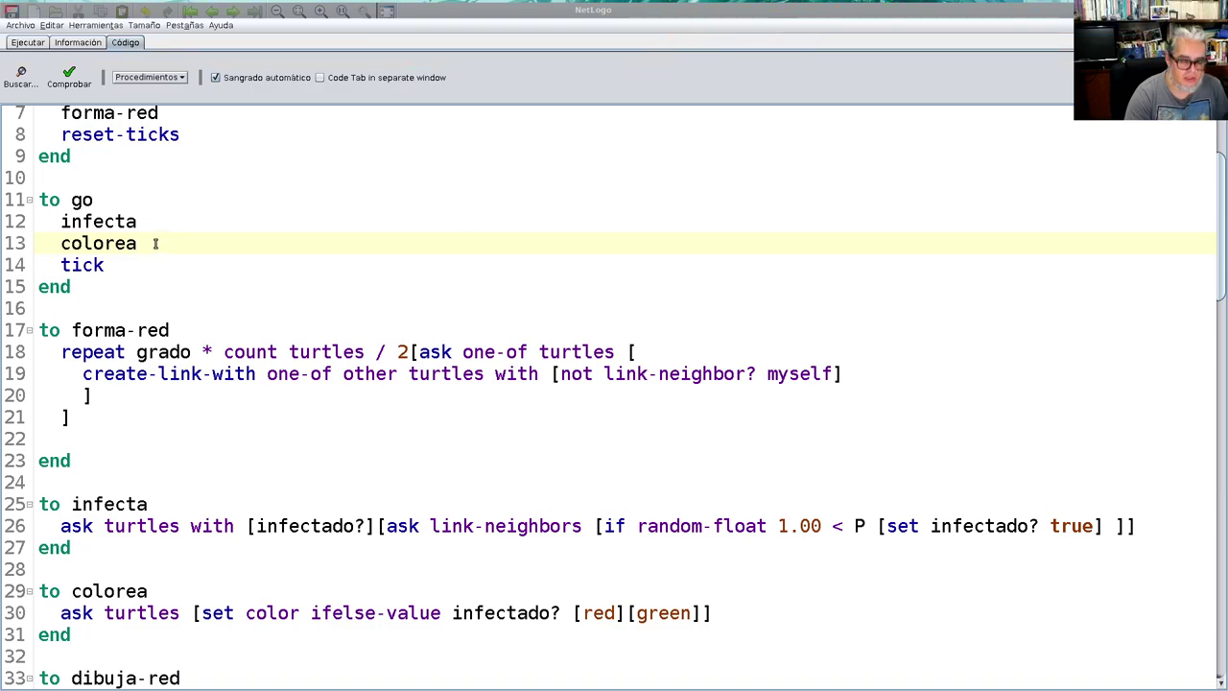
key("Return")
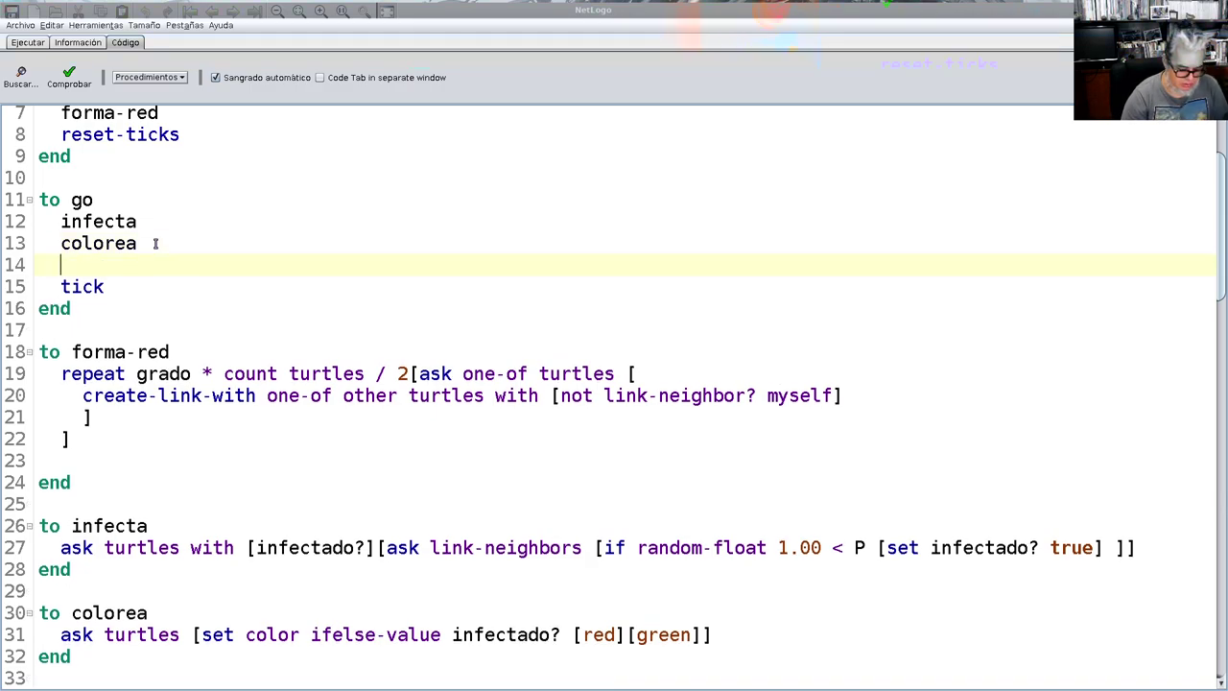
type("dibuja-red")
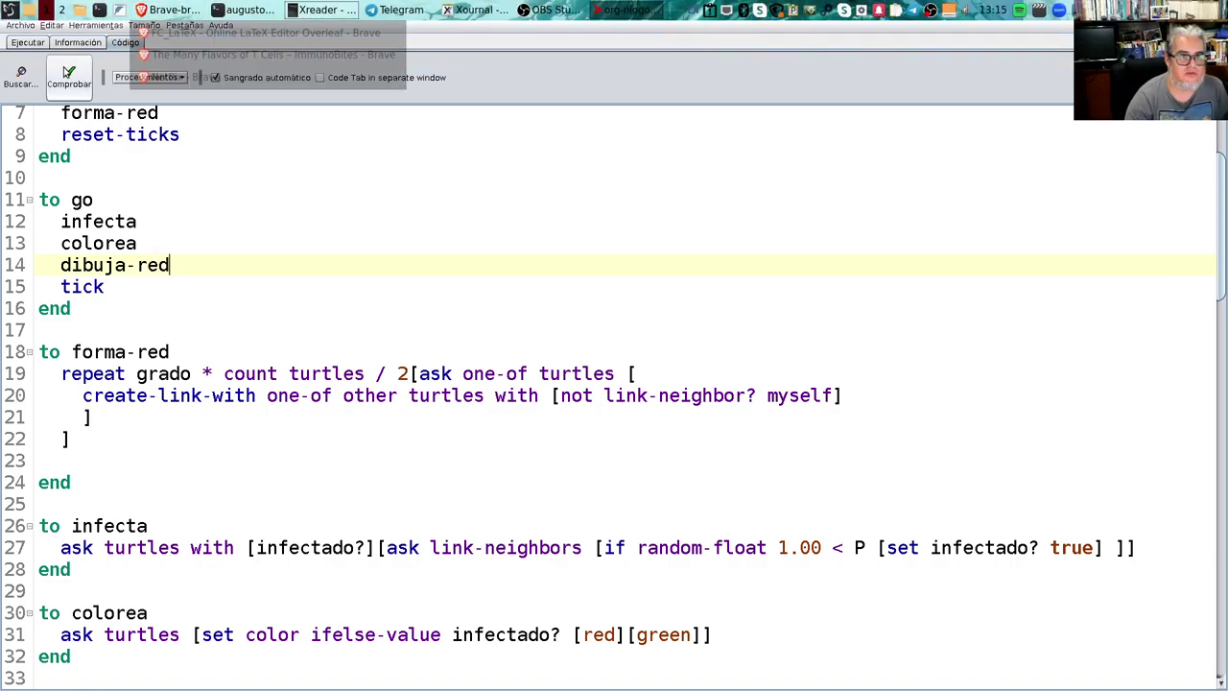
left_click(67, 77)
Step: Run setup to build a fresh network, then start go
left_click(28, 43)
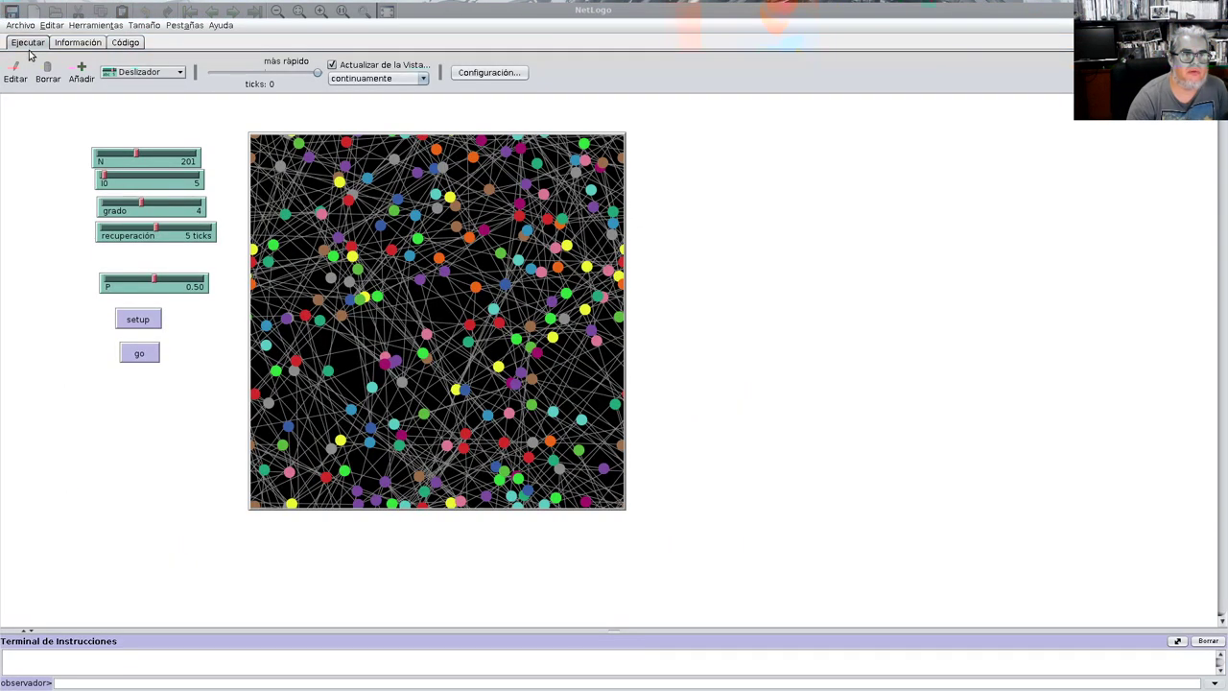
left_click(142, 320)
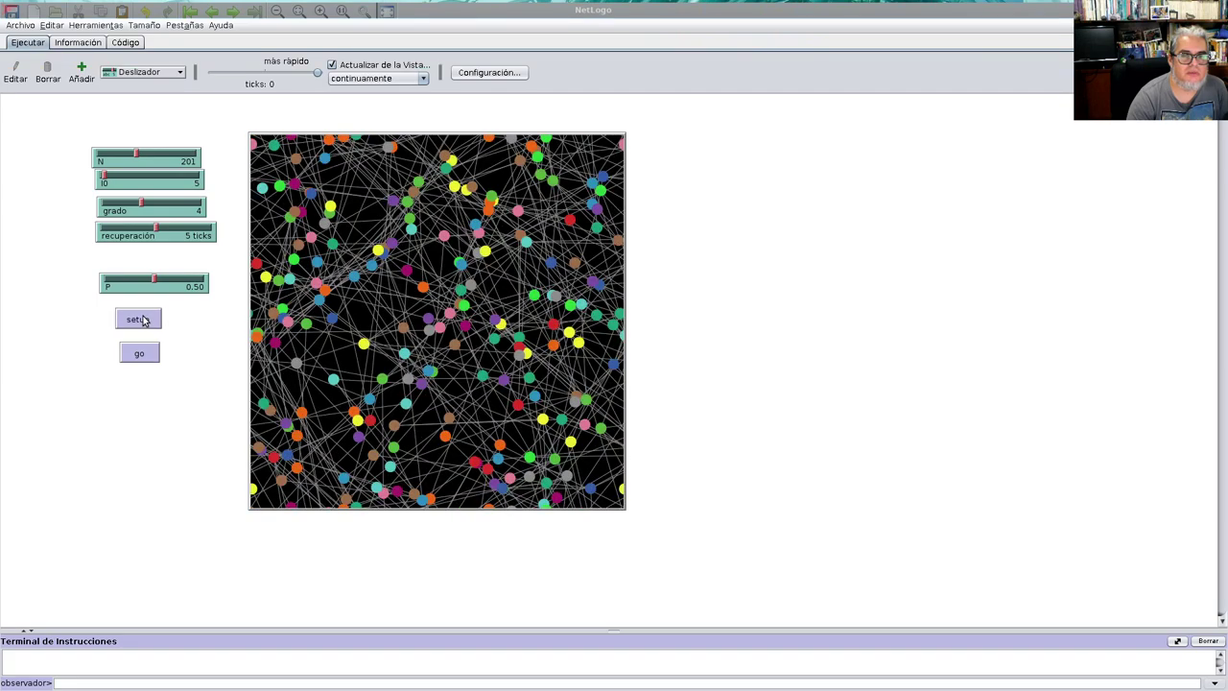
left_click(142, 319)
left_click(146, 349)
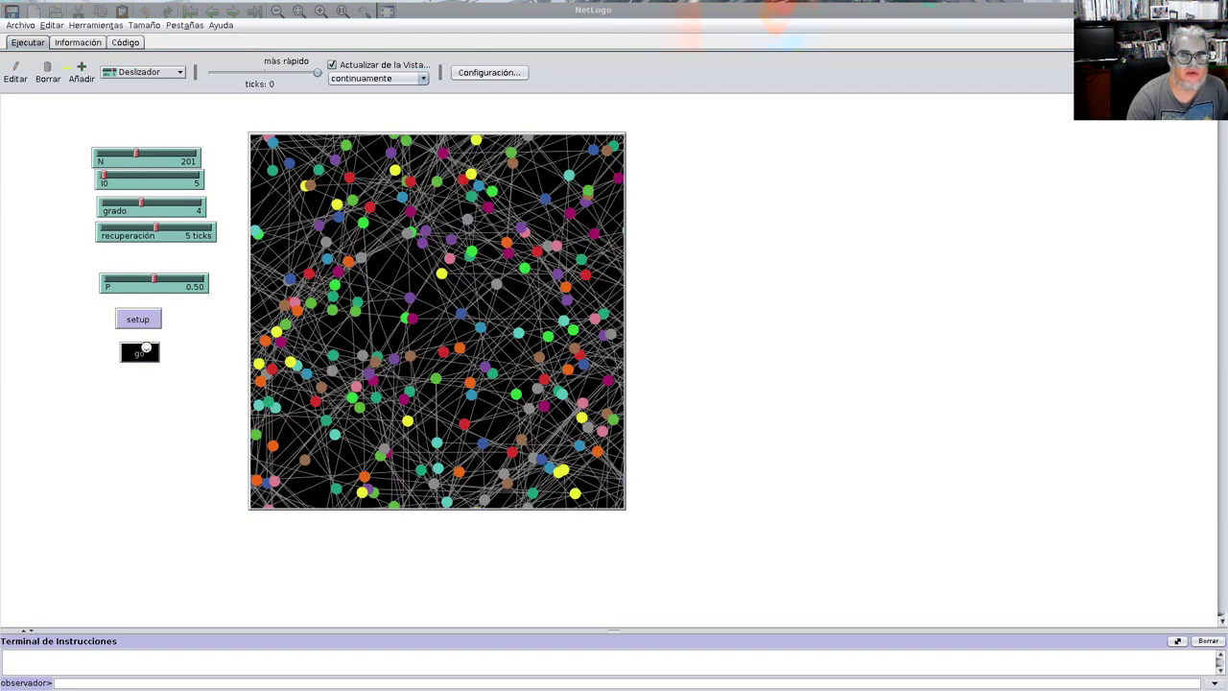
Step: Rerun setup, then add colorea and dibuja-red calls after forma-red in setup
left_click(144, 321)
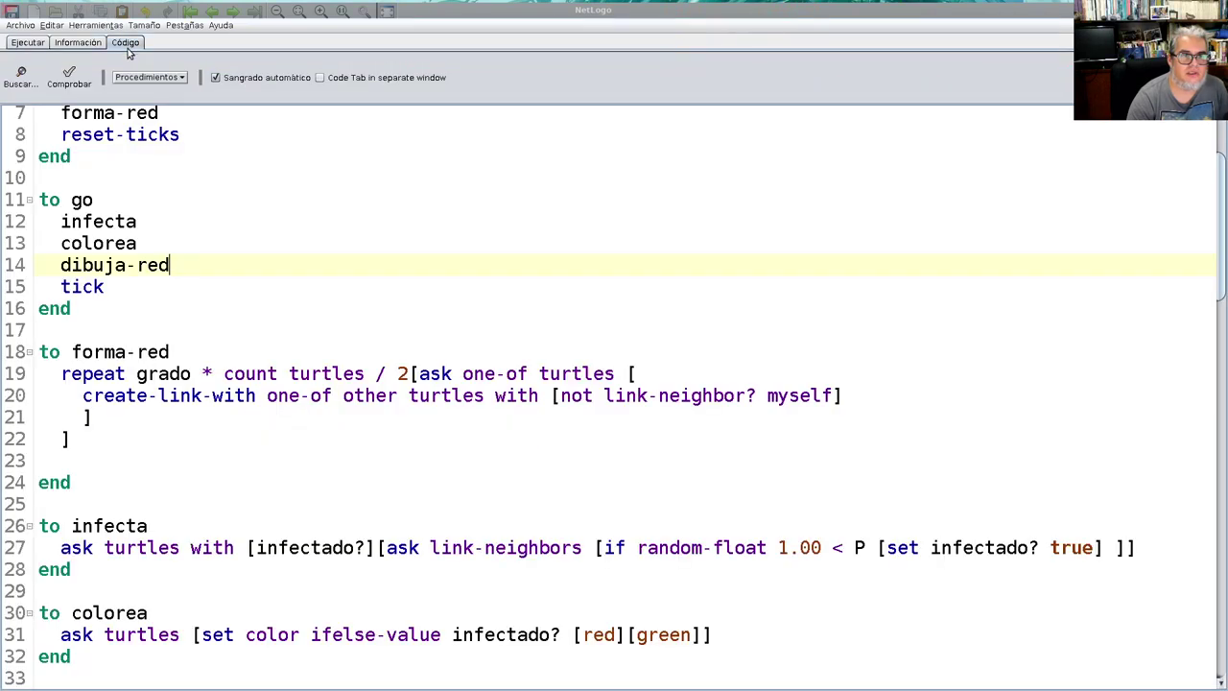
scroll(178, 263, "up", 1)
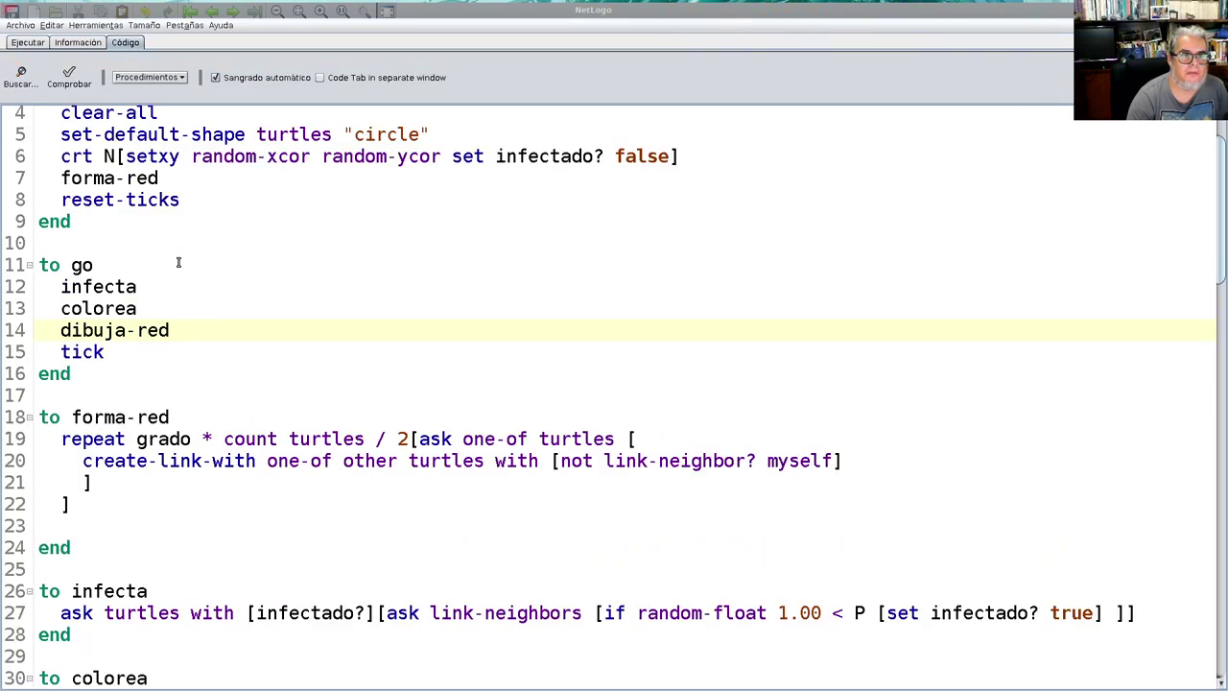
left_click(188, 180)
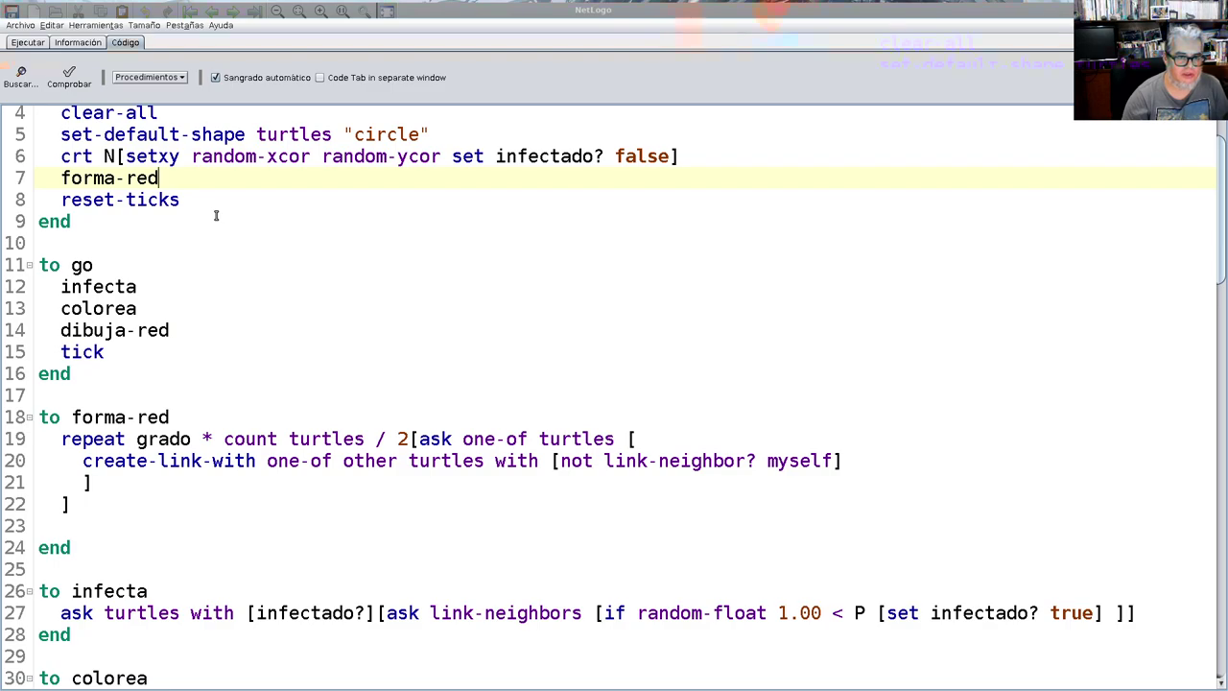
key("Return")
type("colorea")
key("Return")
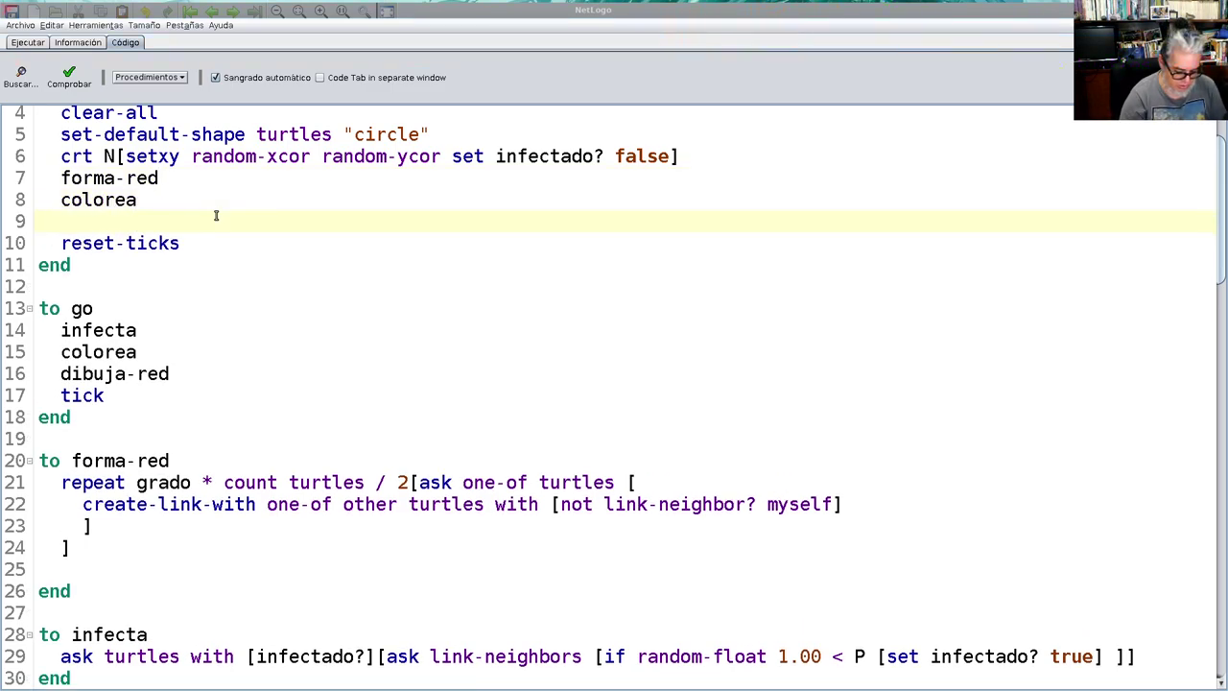
type("dibuja")
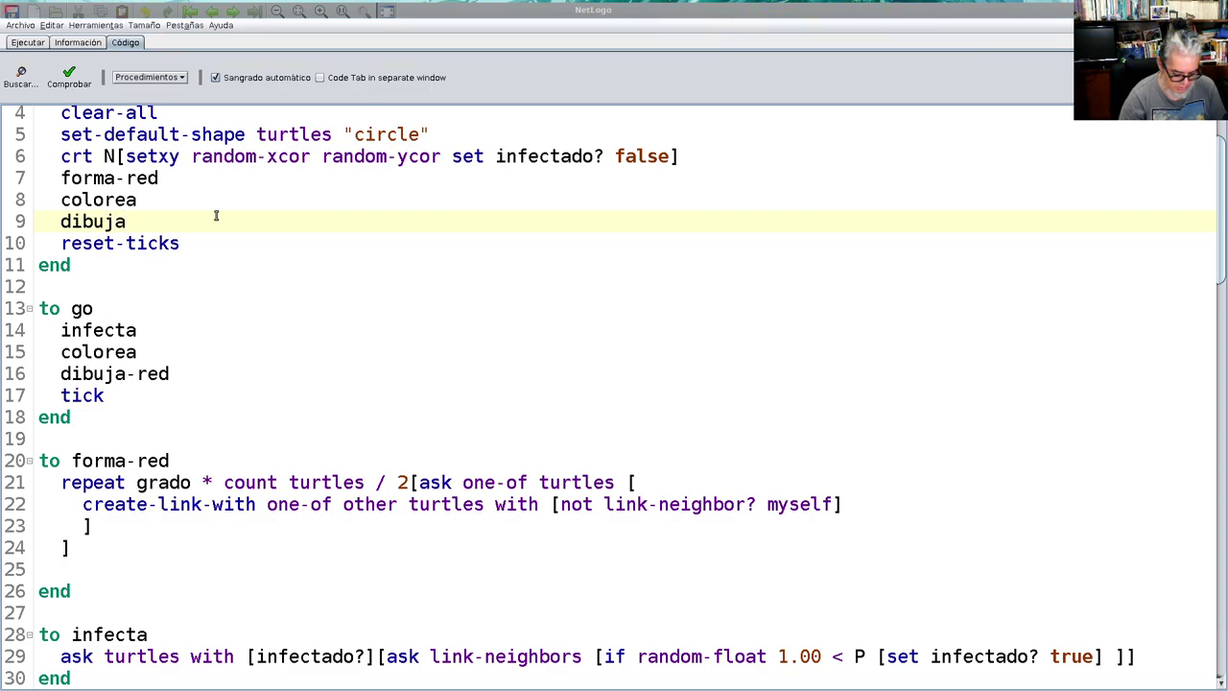
type("-red")
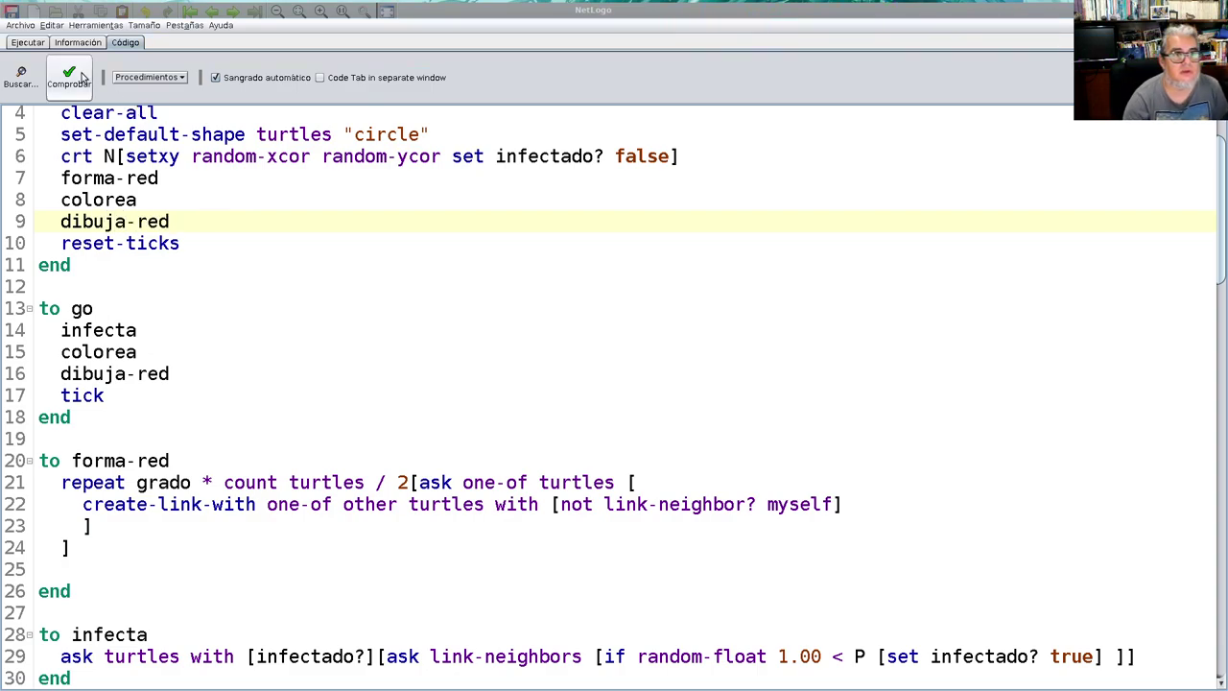
Step: Return to the interface and rerun setup to regenerate an all-green network
left_click(29, 43)
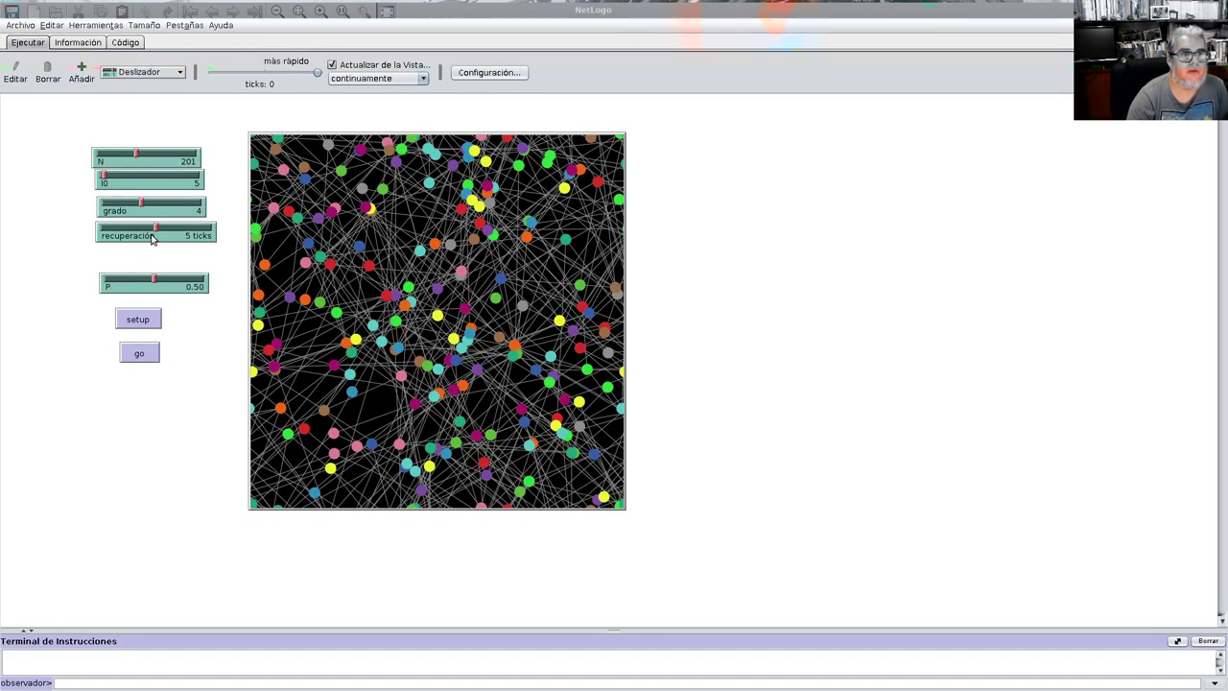
left_click(149, 319)
left_click(147, 323)
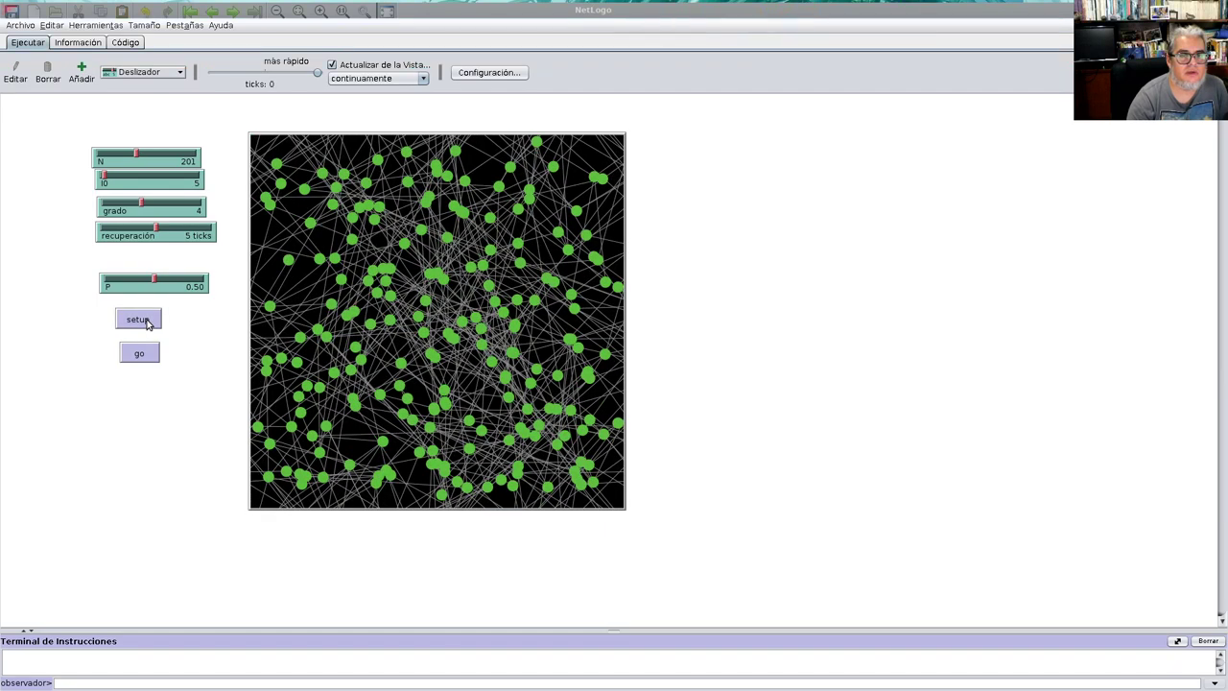
left_click(147, 322)
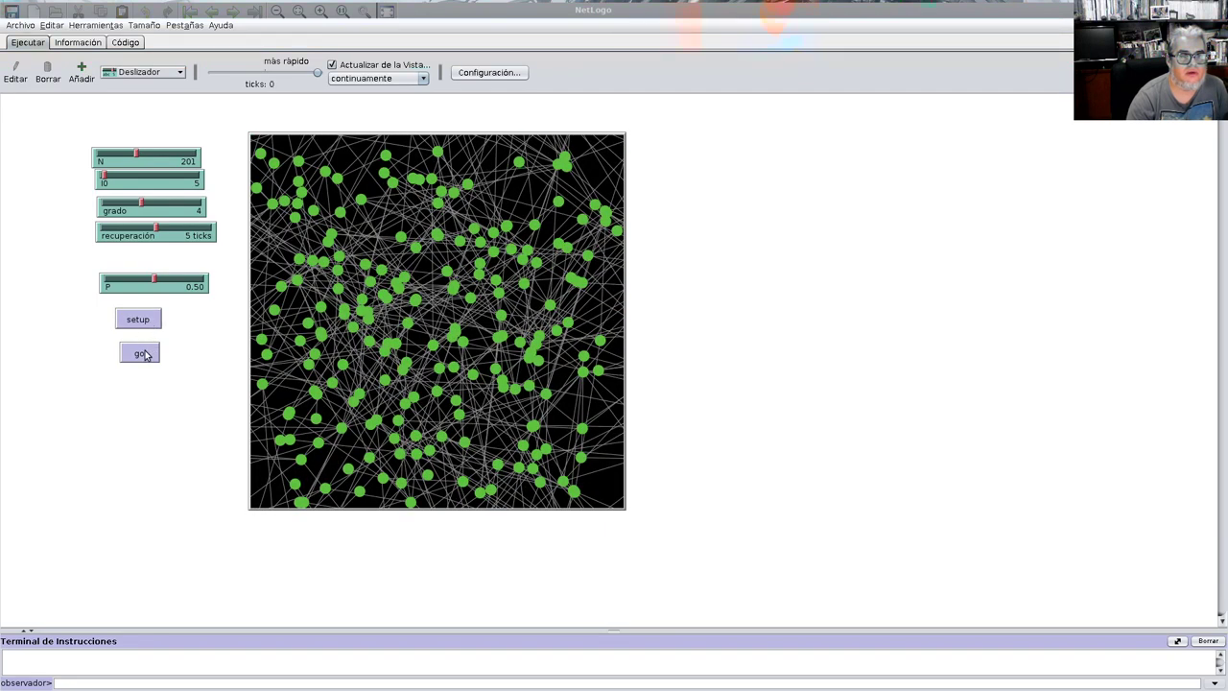
Step: Edit the go button so it runs continuously (Continuamente)
left_click_drag(175, 388, 115, 337)
right_click(140, 359)
left_click(165, 368)
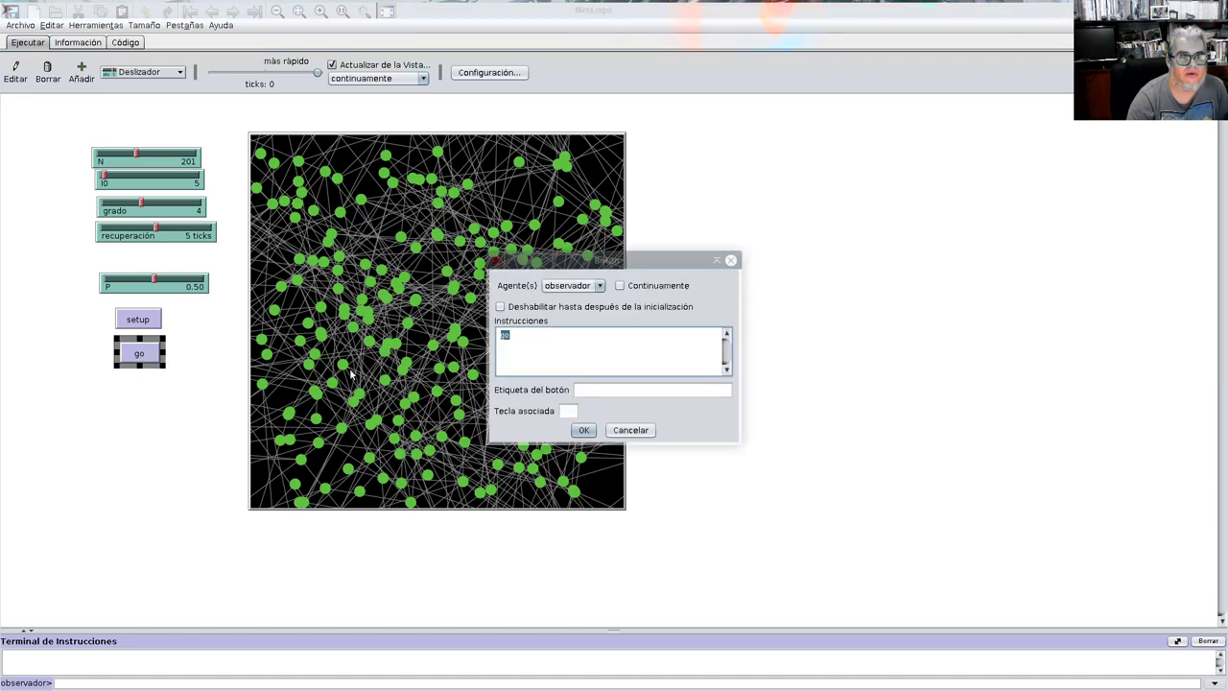
left_click(619, 286)
left_click(584, 430)
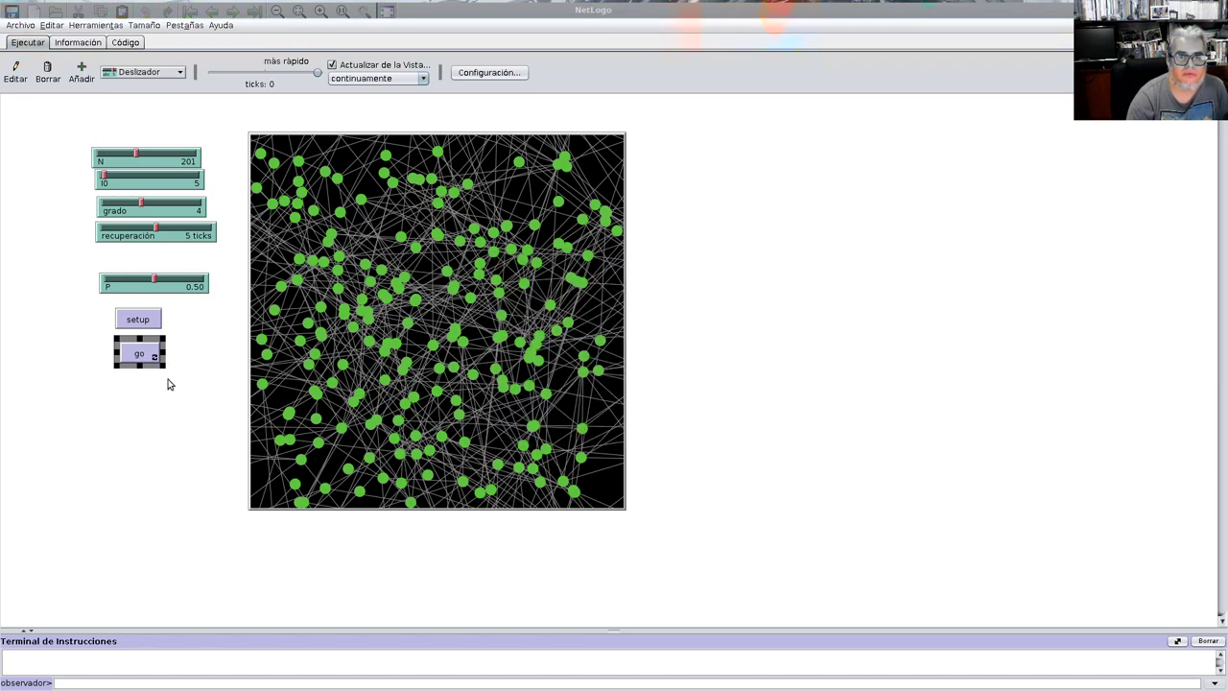
left_click(165, 382)
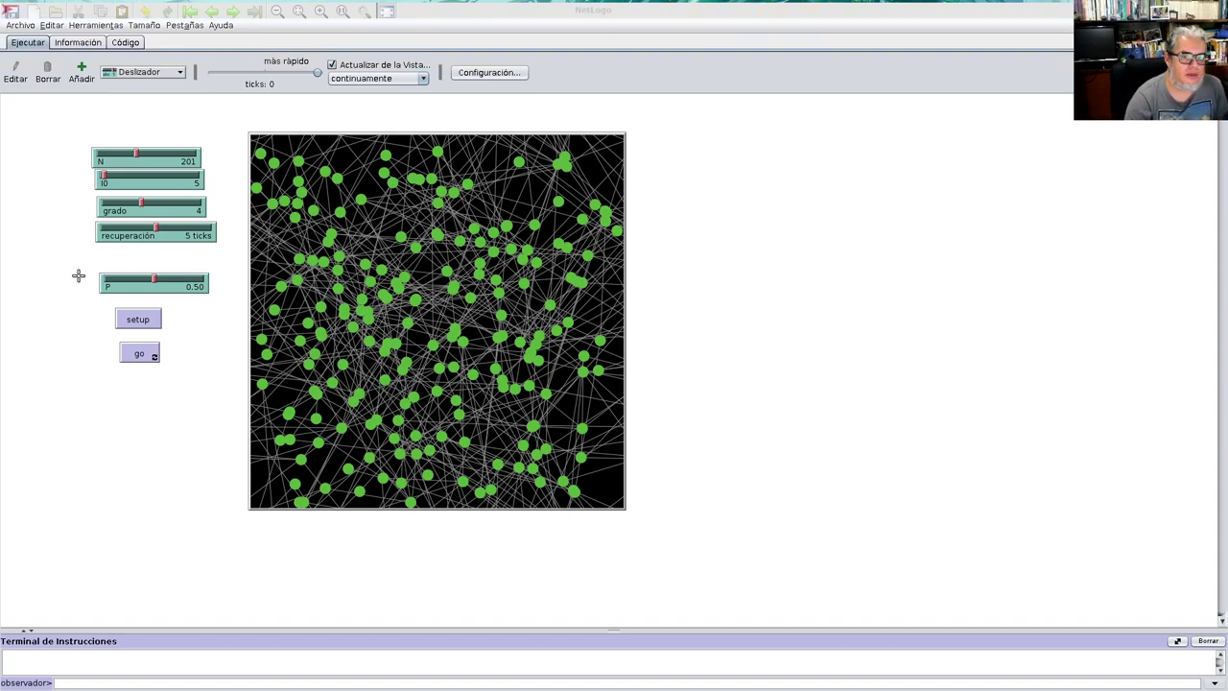
Step: Run go continuously, pausing and resuming once, then stop at about 15751 ticks
left_click(149, 354)
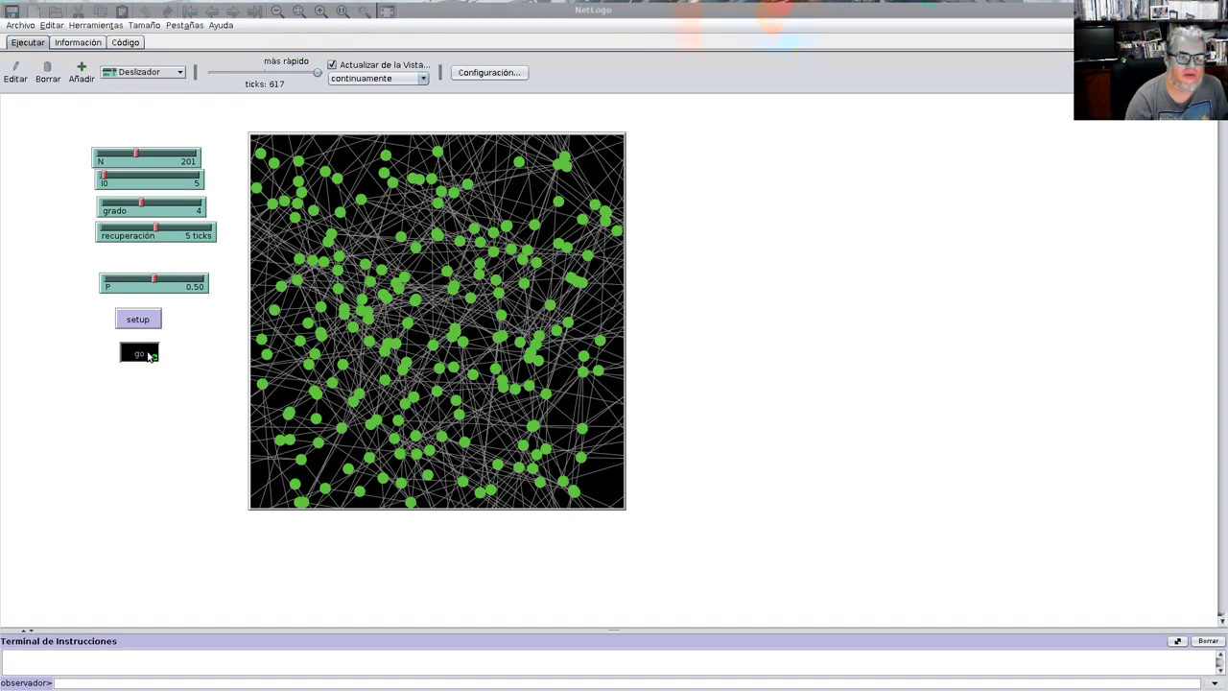
left_click(149, 354)
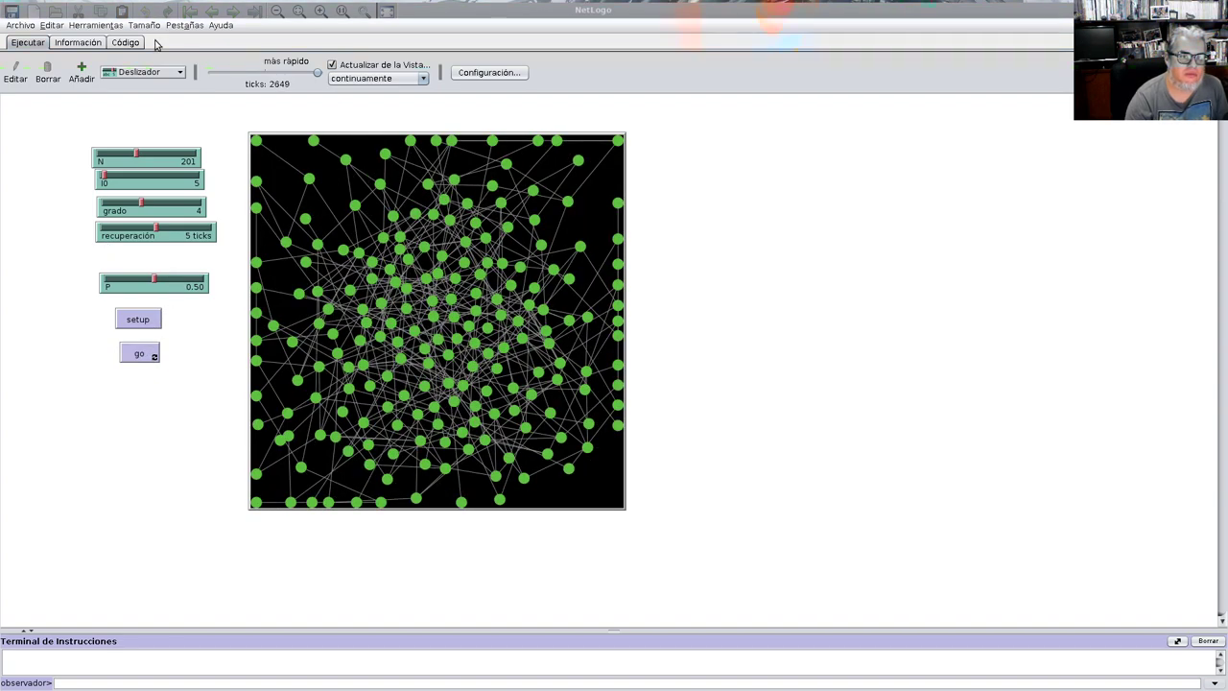
left_click(151, 354)
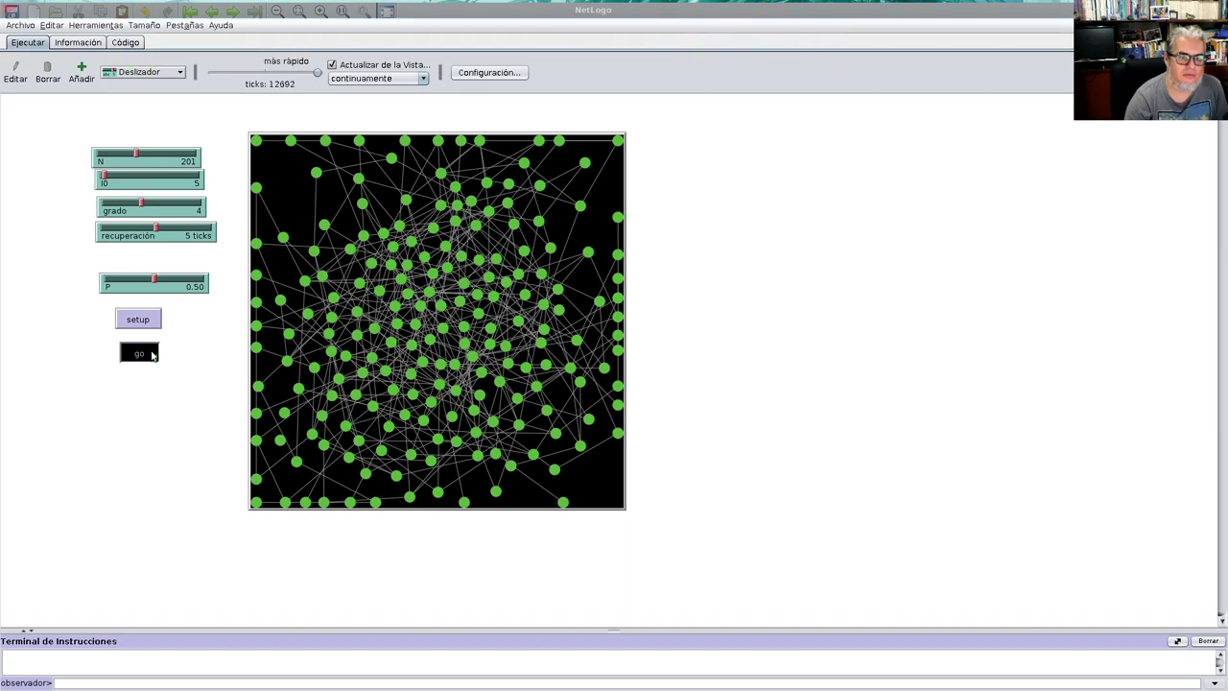
left_click(151, 355)
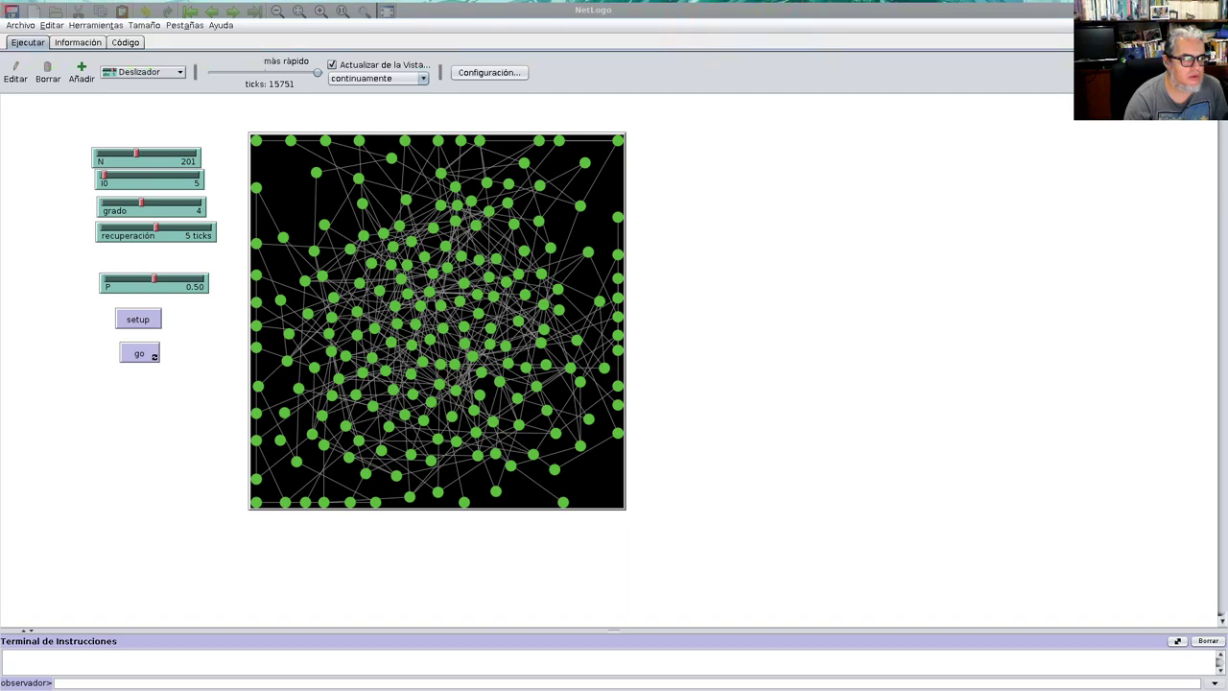
Step: Add 'layout-circle turtles max-pxcor - 1' to forma-red on line 25
left_click(129, 45)
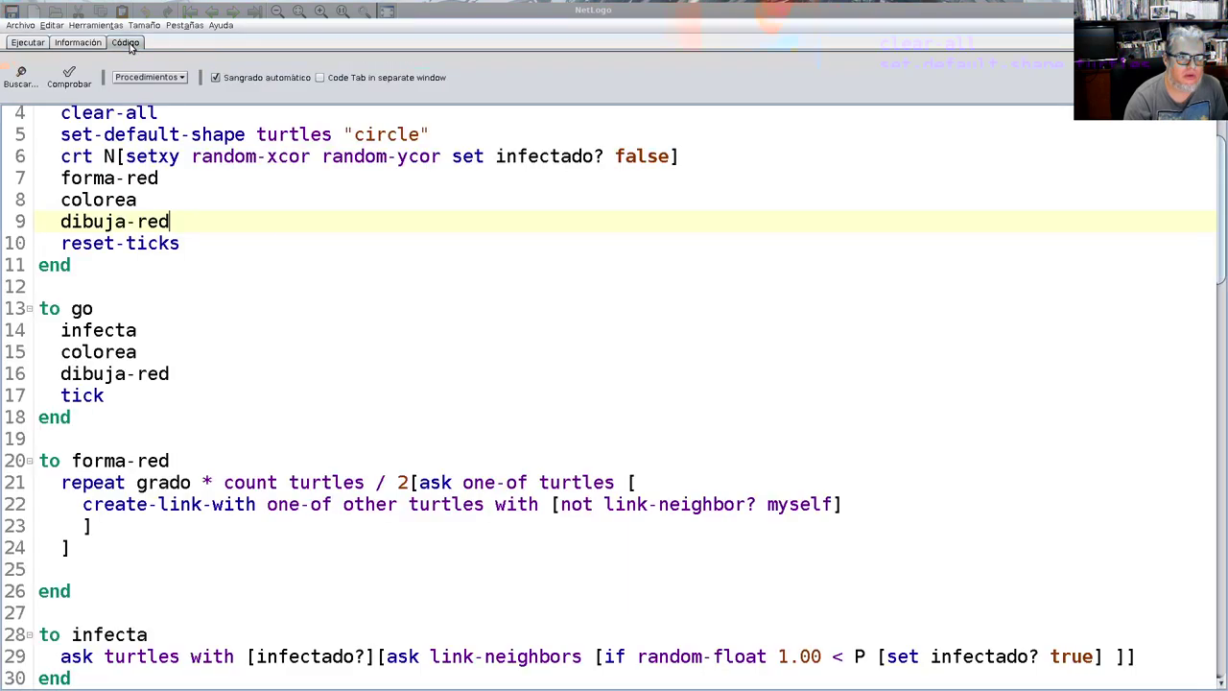
scroll(195, 483, "down", 1)
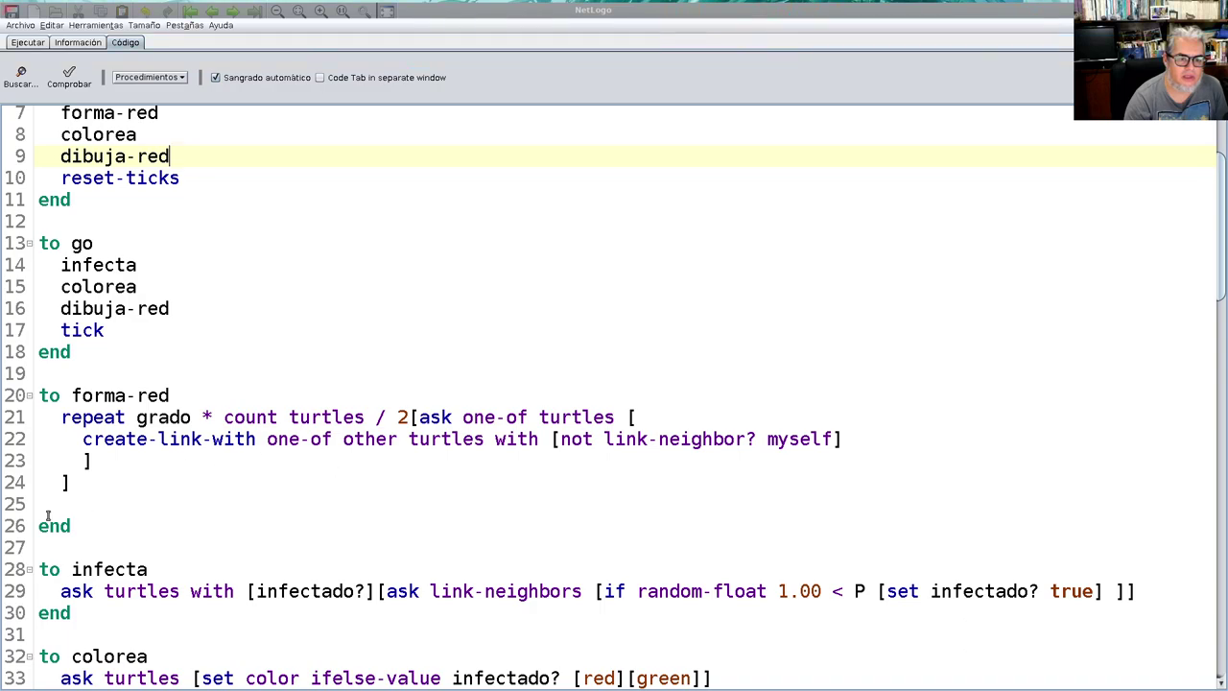
left_click(76, 501)
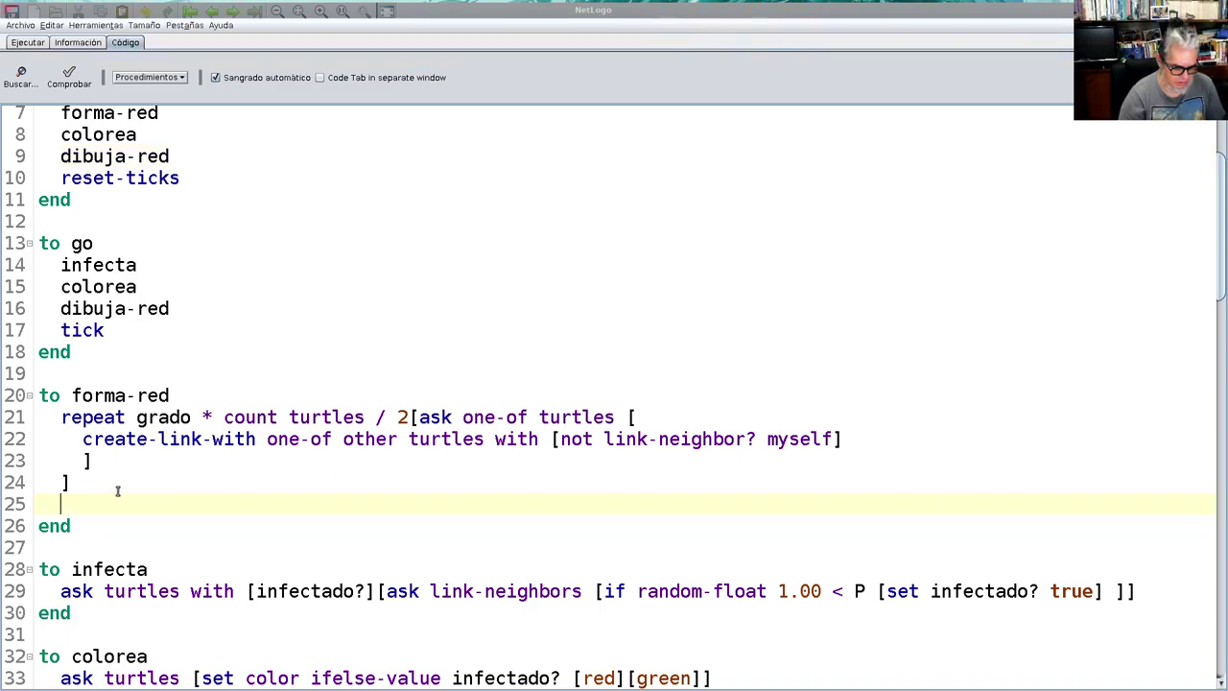
type("layout-circle ")
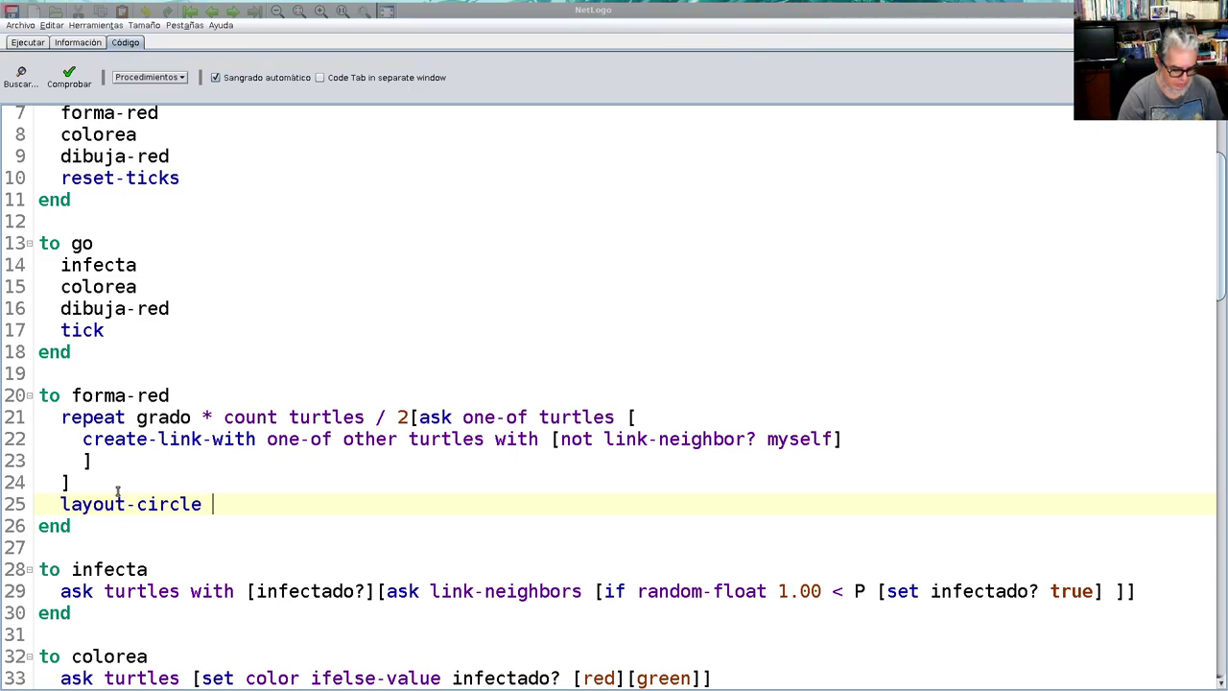
type("turtles")
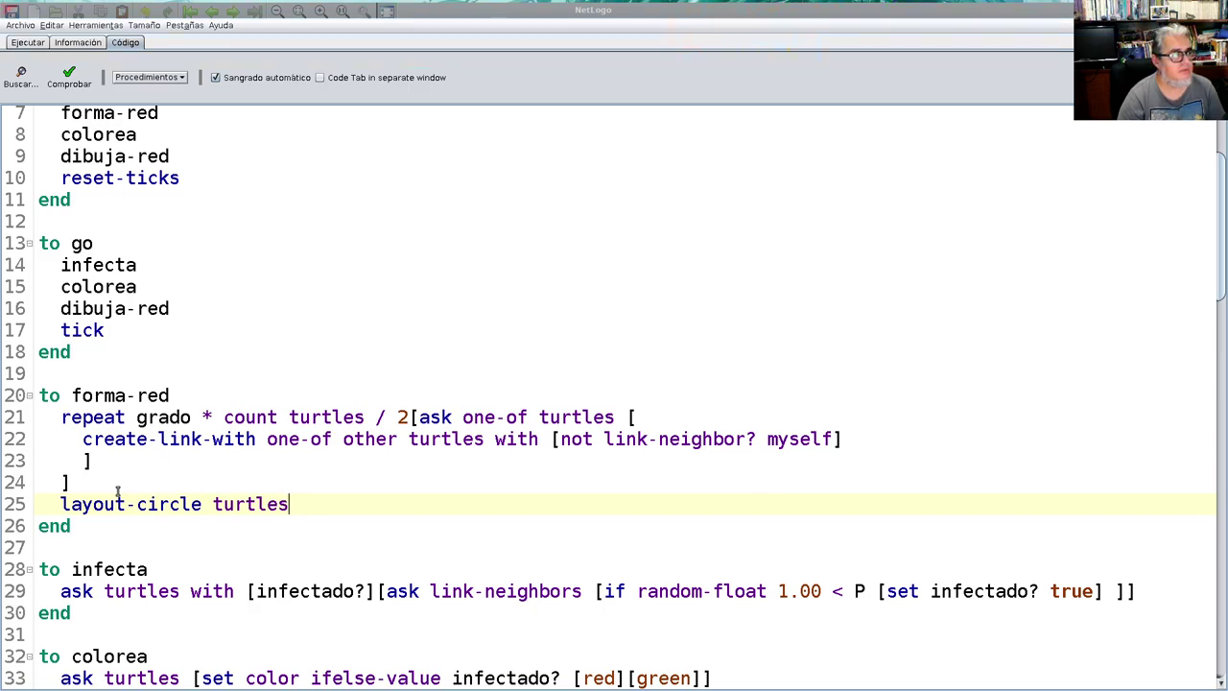
type(" max-pcor - 1")
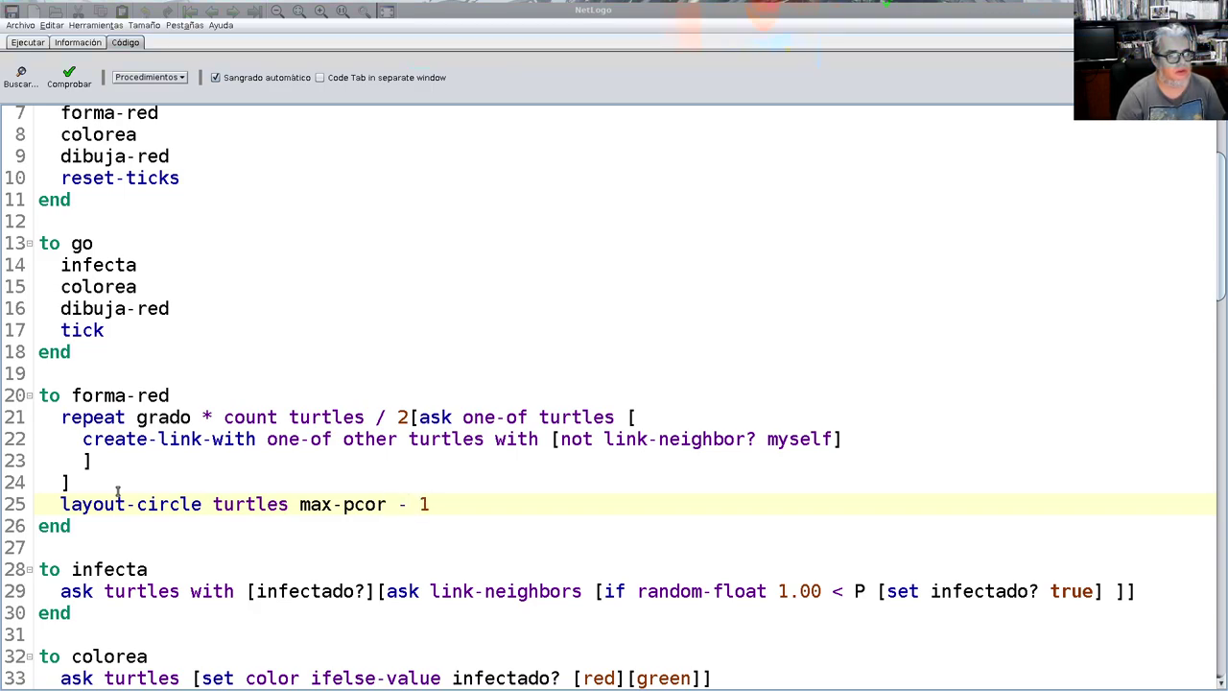
key("Left")
key("Left")
key("Left")
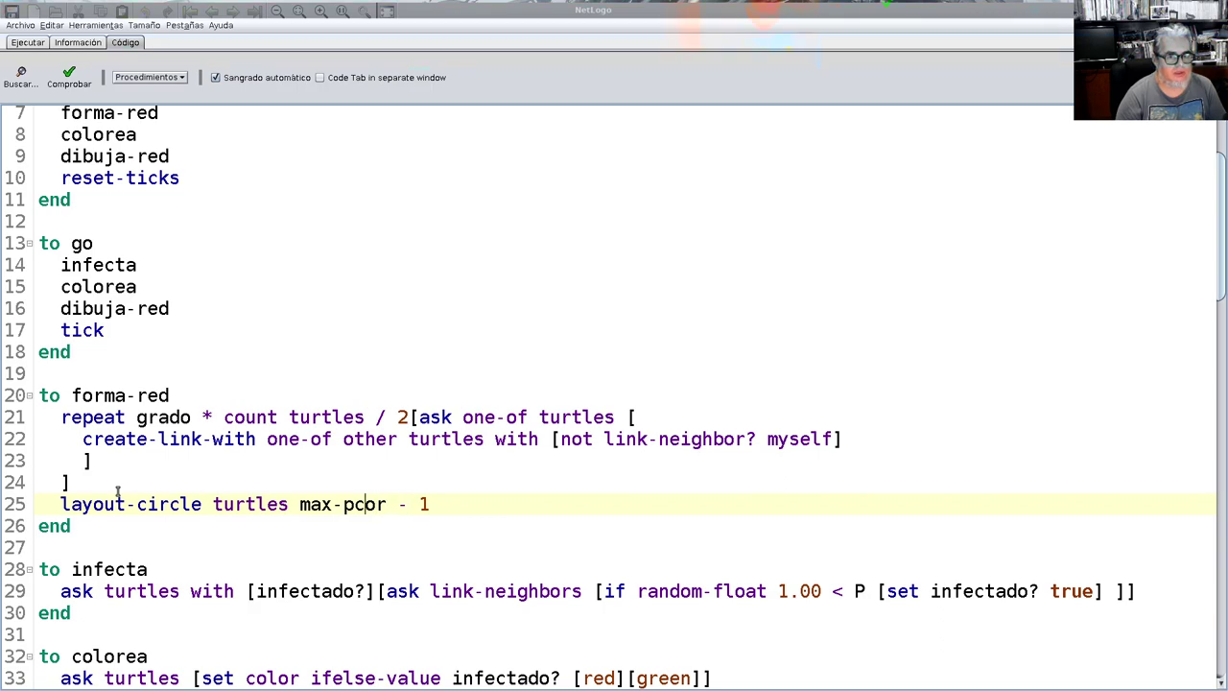
key("Left")
key("Left")
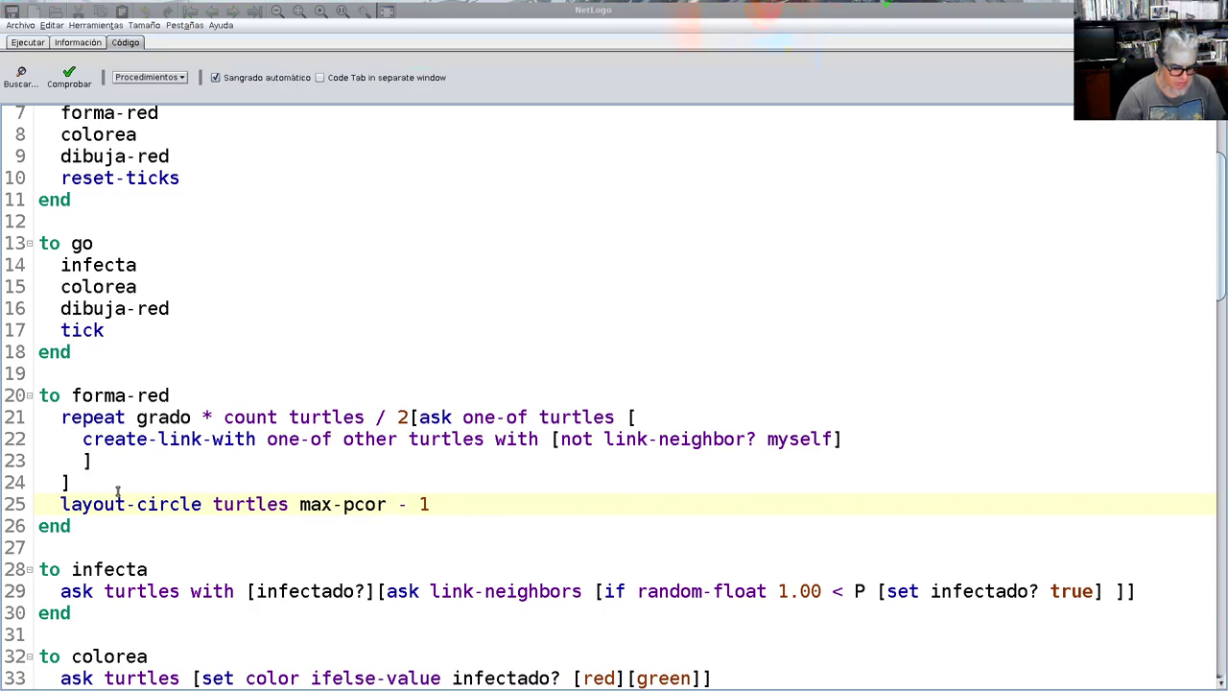
type("x")
Step: Follow it with a line repeating dibuja-red 20 times
key("Right")
key("Right")
key("Right")
key("Right")
key("Right")
key("Right")
key("Right")
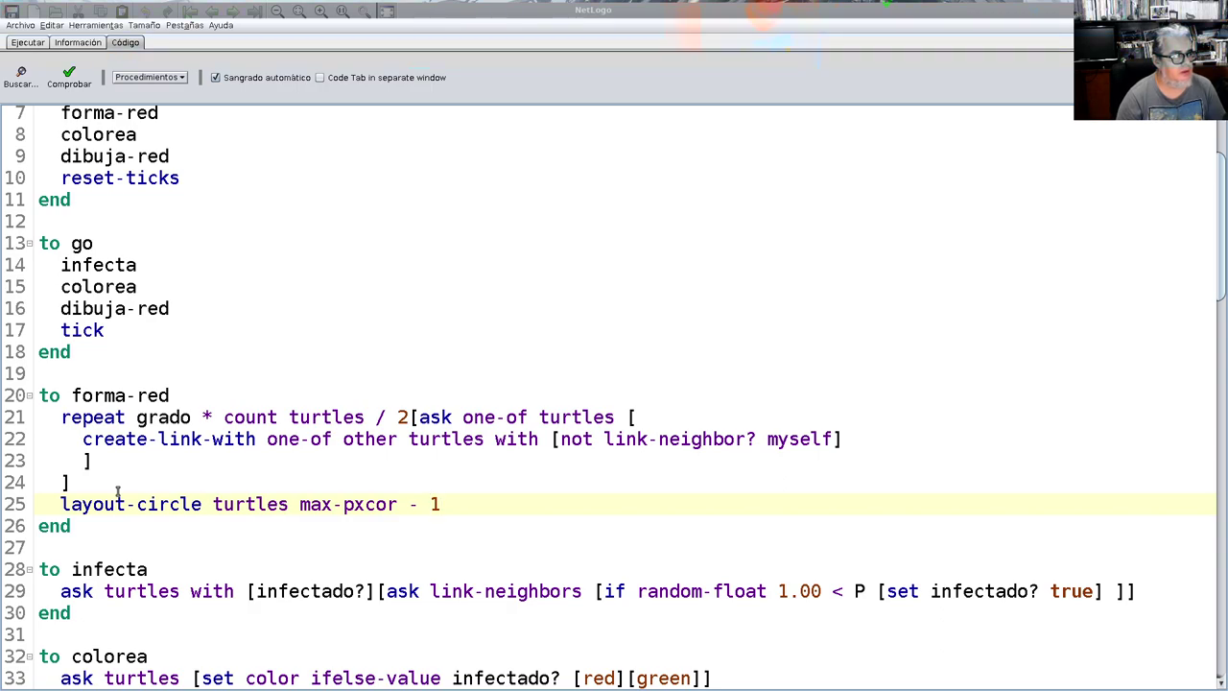
key("Return")
type("epeat 20")
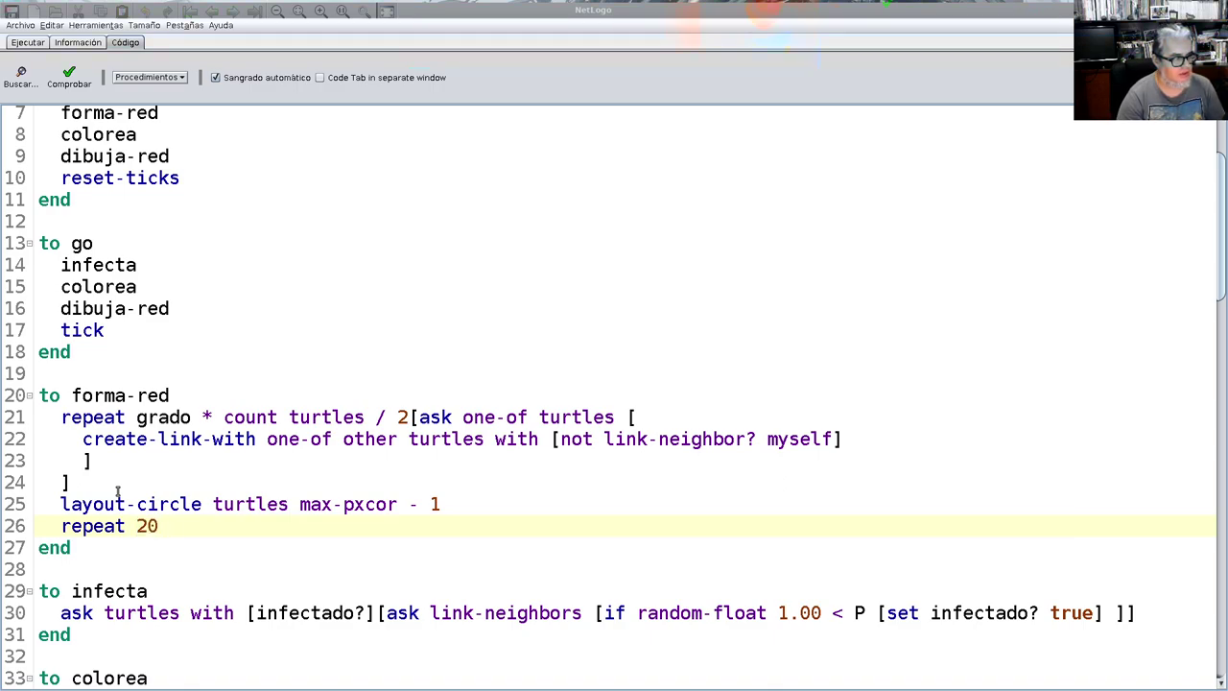
type(" []")
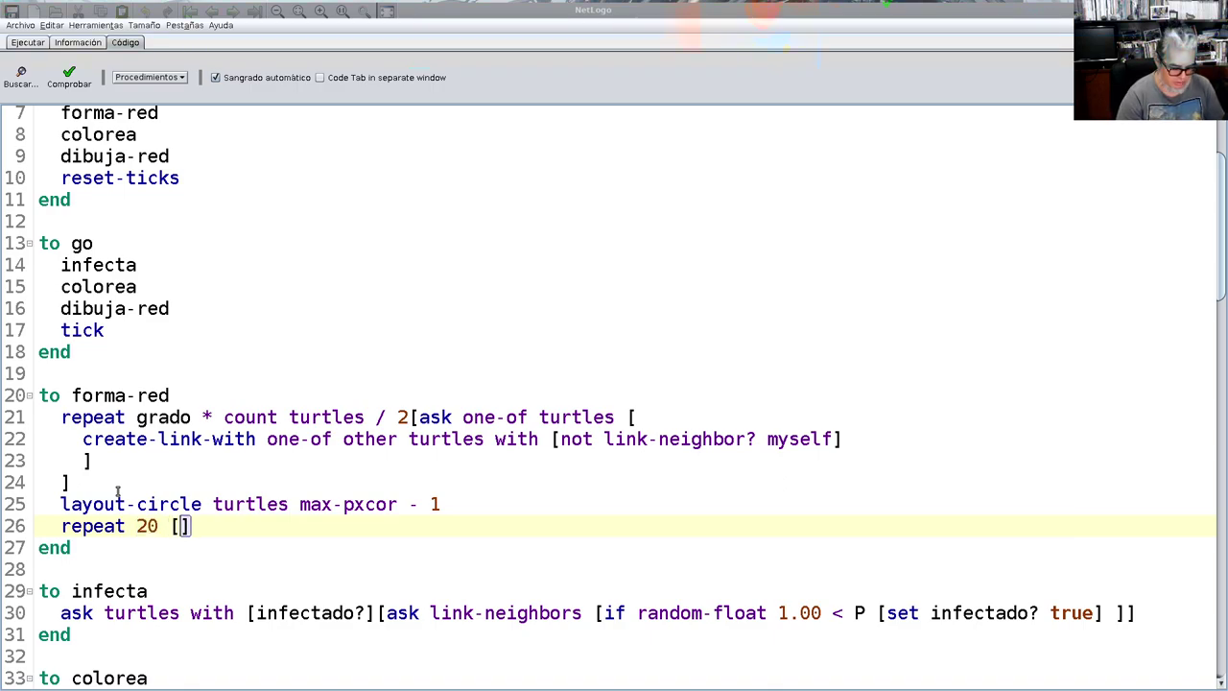
type("dibuja-red")
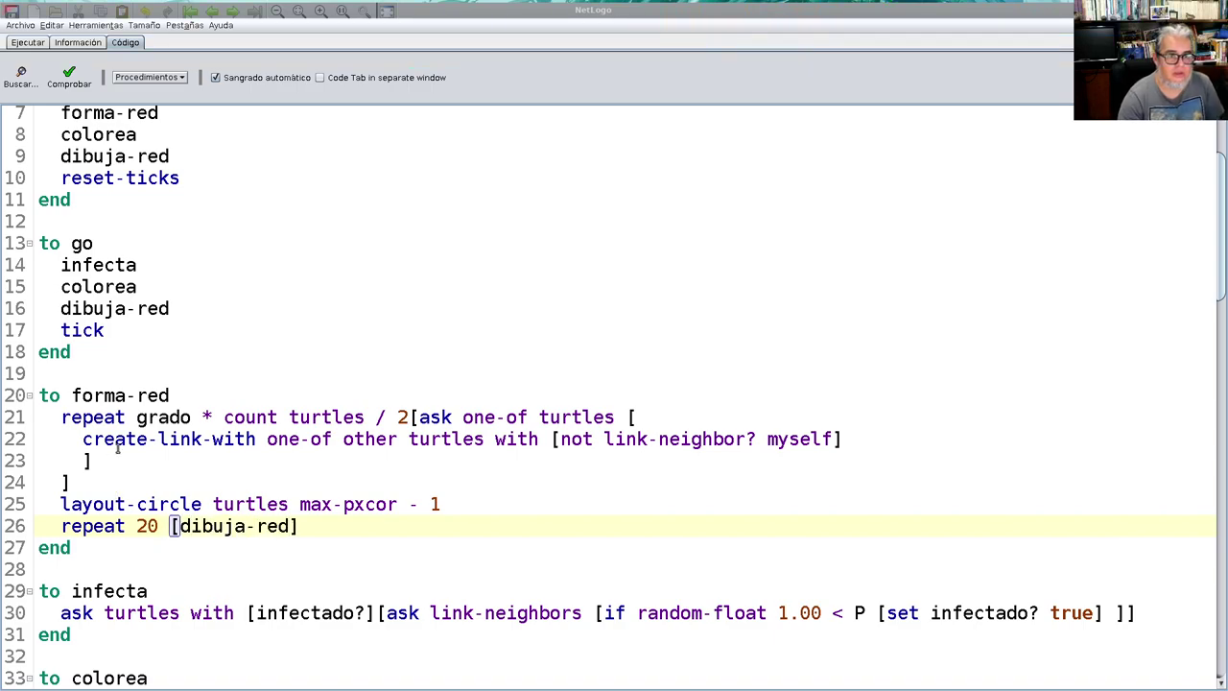
left_click(171, 161)
Step: Replace the dibuja-red call with 'ask n-of I0 turtles[set infectado? true]'
type("\\\\")
key("BackSpace")
key("BackSpace")
key("BackSpace")
key("BackSpace")
key("BackSpace")
key("BackSpace")
key("BackSpace")
key("BackSpace")
key("BackSpace")
key("BackSpace")
key("BackSpace")
key("BackSpace")
key("BackSpace")
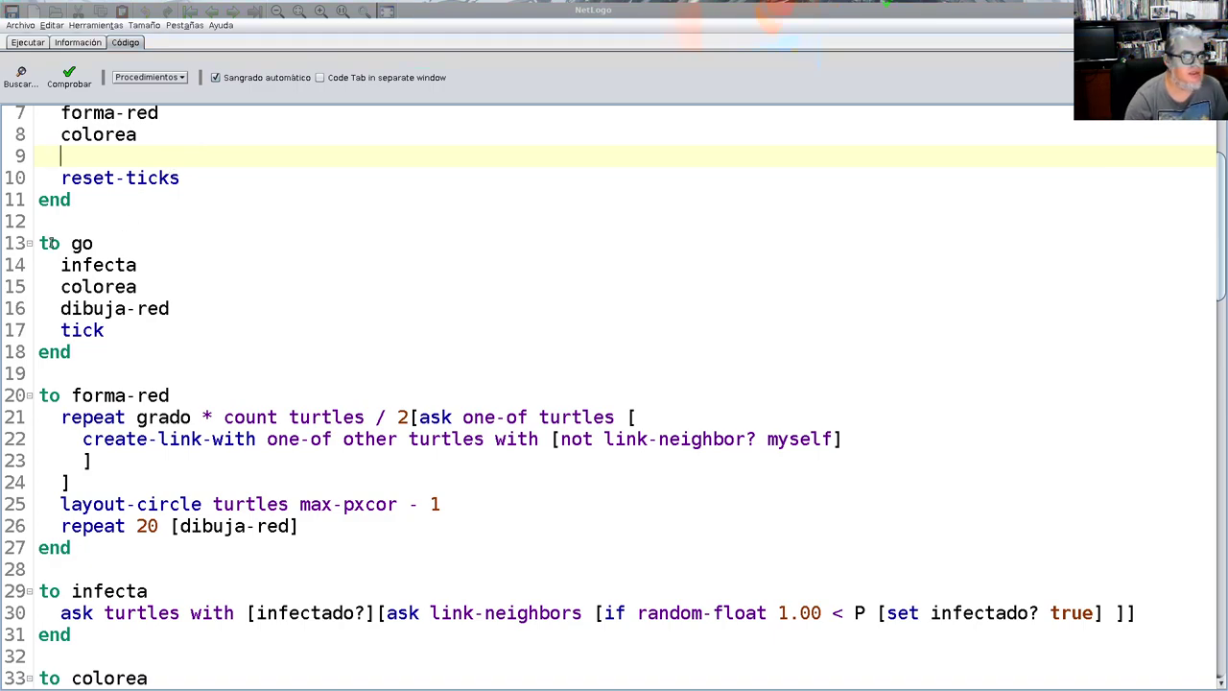
type("ask ")
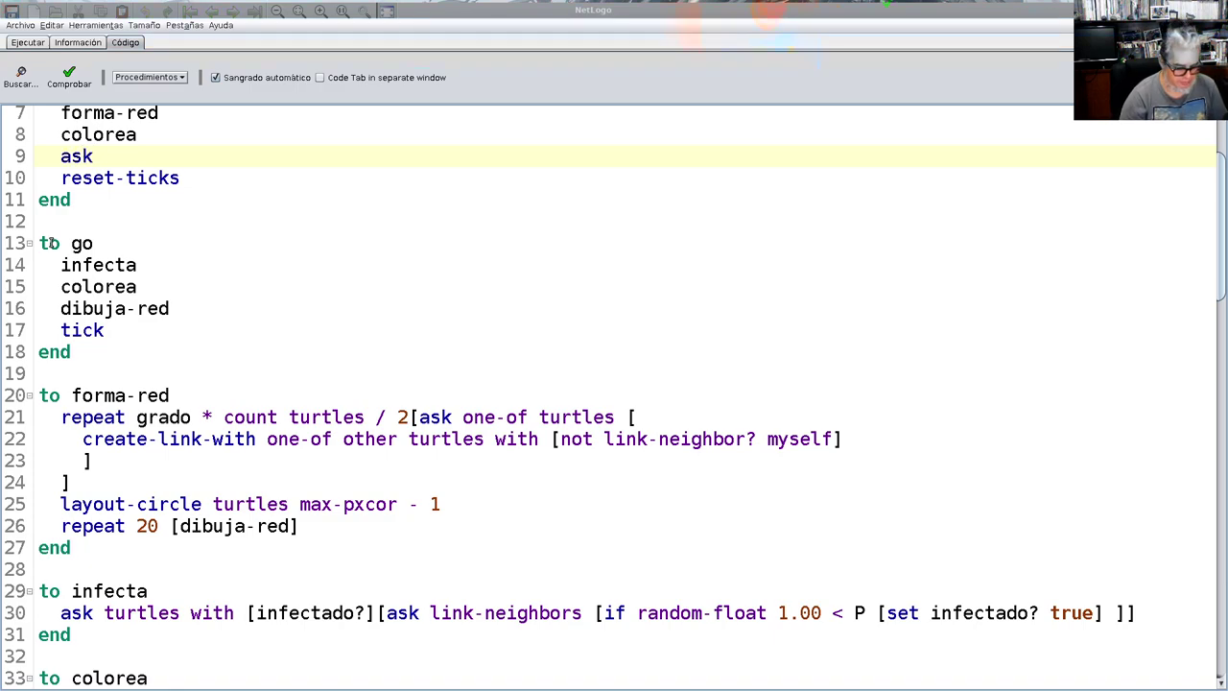
type("n-of")
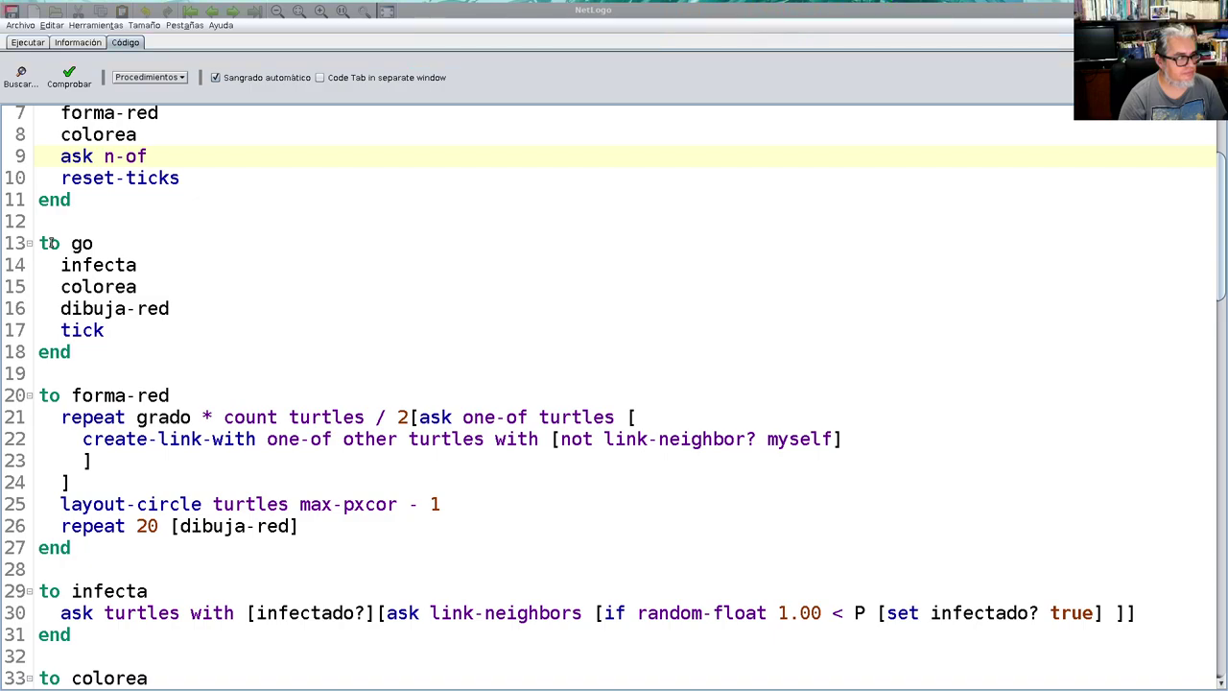
type(" I0")
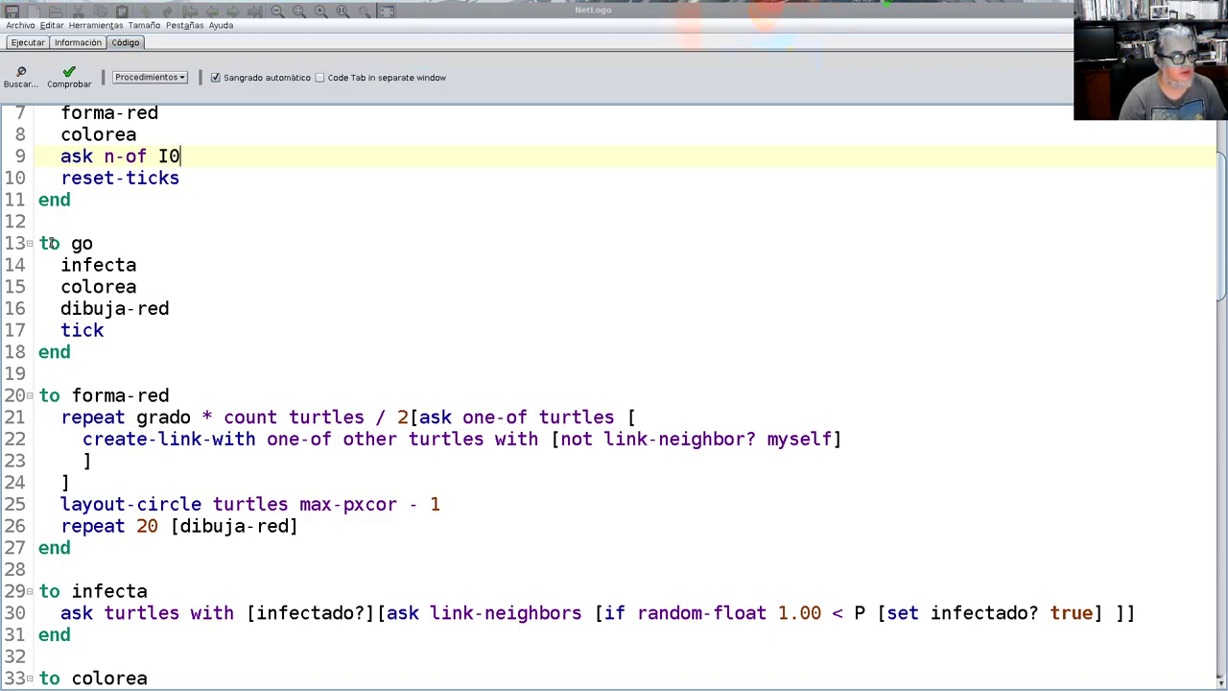
type(" tut")
type("tles")
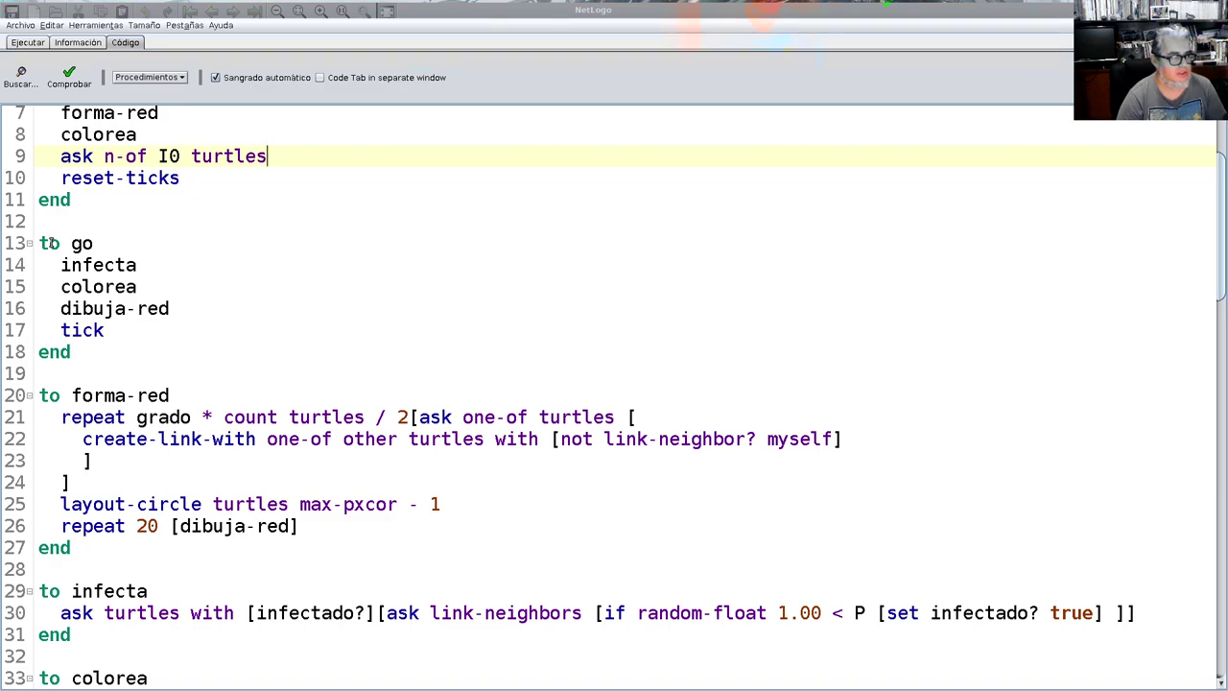
type("[]")
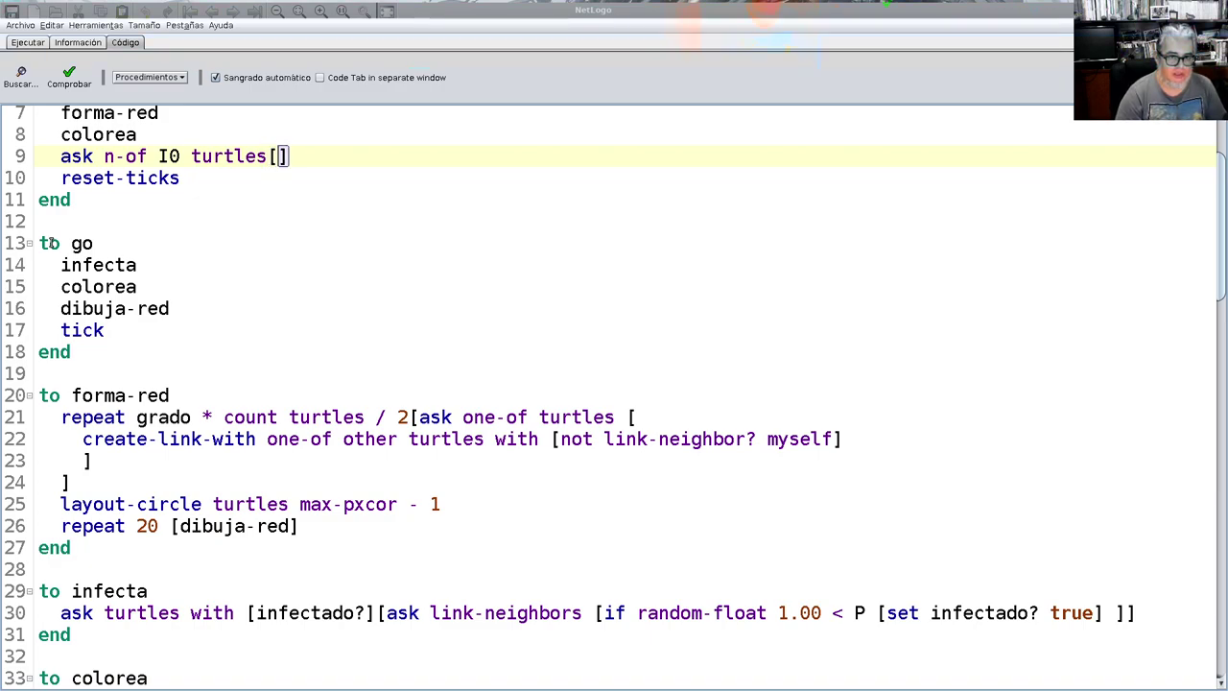
type("set")
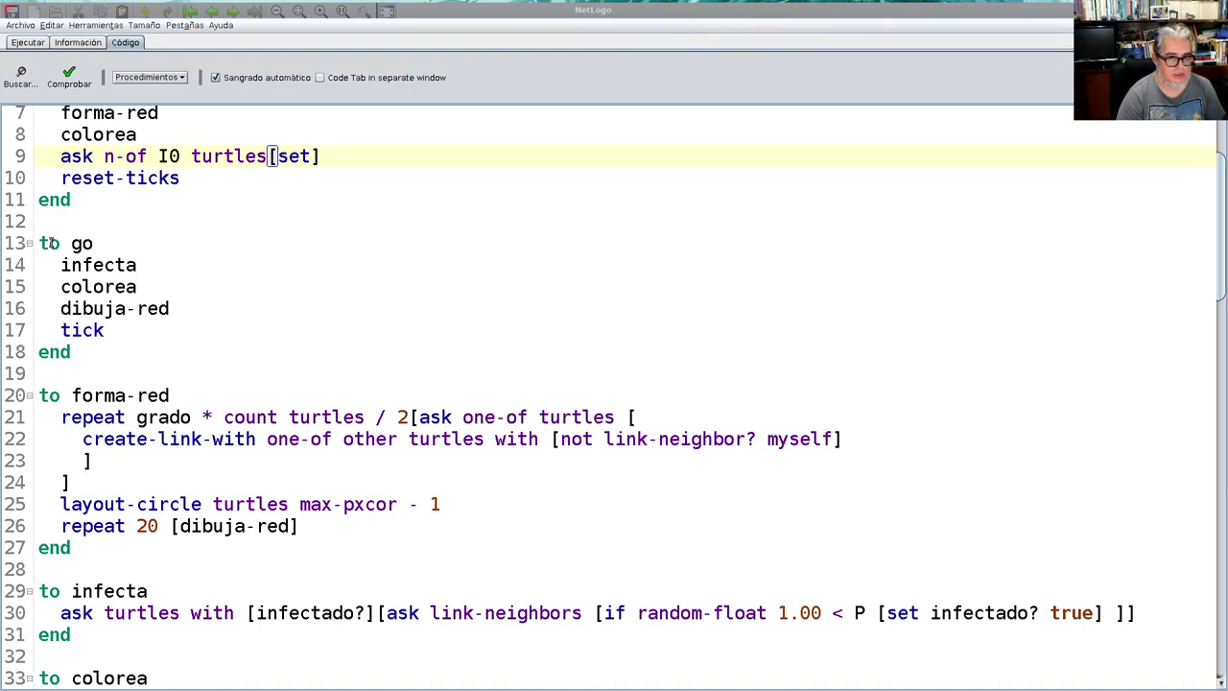
type(" infected")
key("BackSpace")
key("BackSpace")
key("BackSpace")
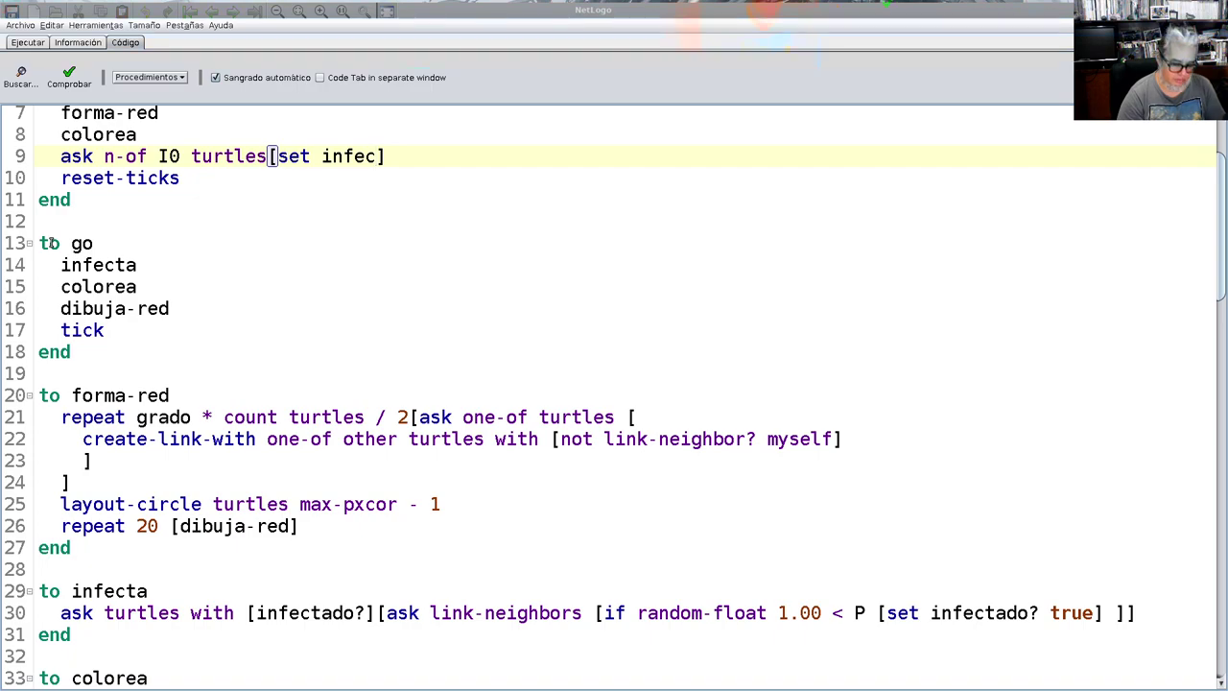
type("tado")
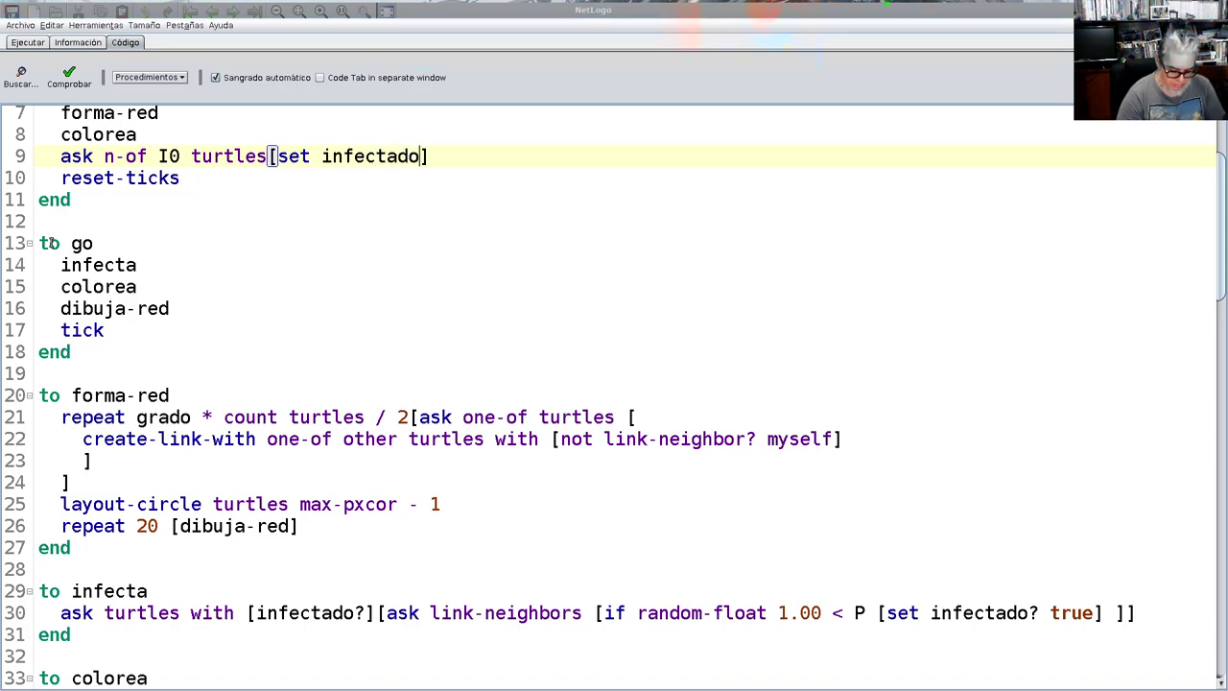
type("? true")
Step: Move the infection line up so it sits above the colorea call
key("End")
key("shift+Up")
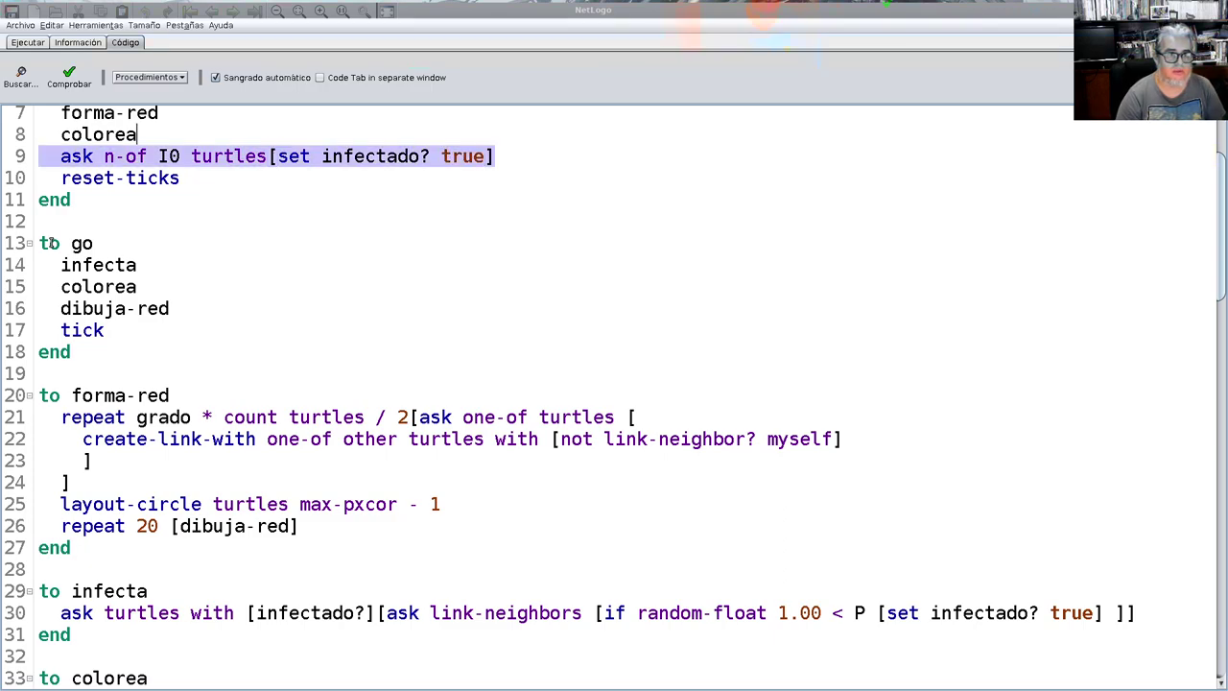
key("shift+Right")
key("ctrl+x")
key("Up")
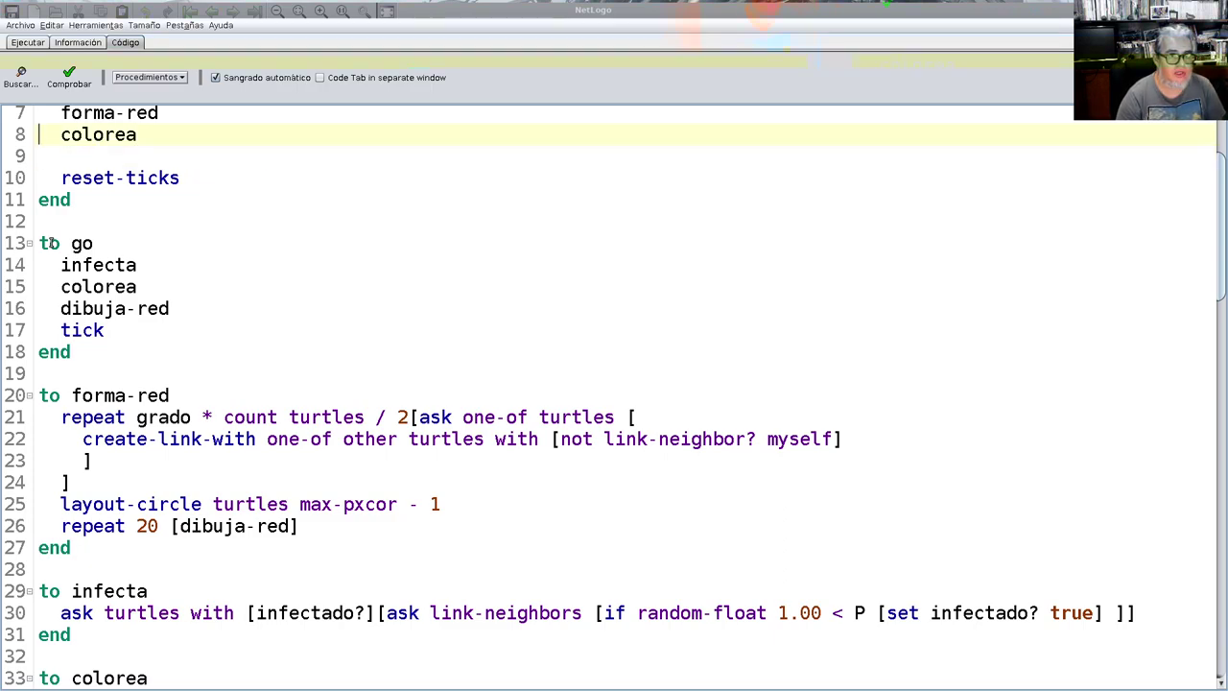
key("Return")
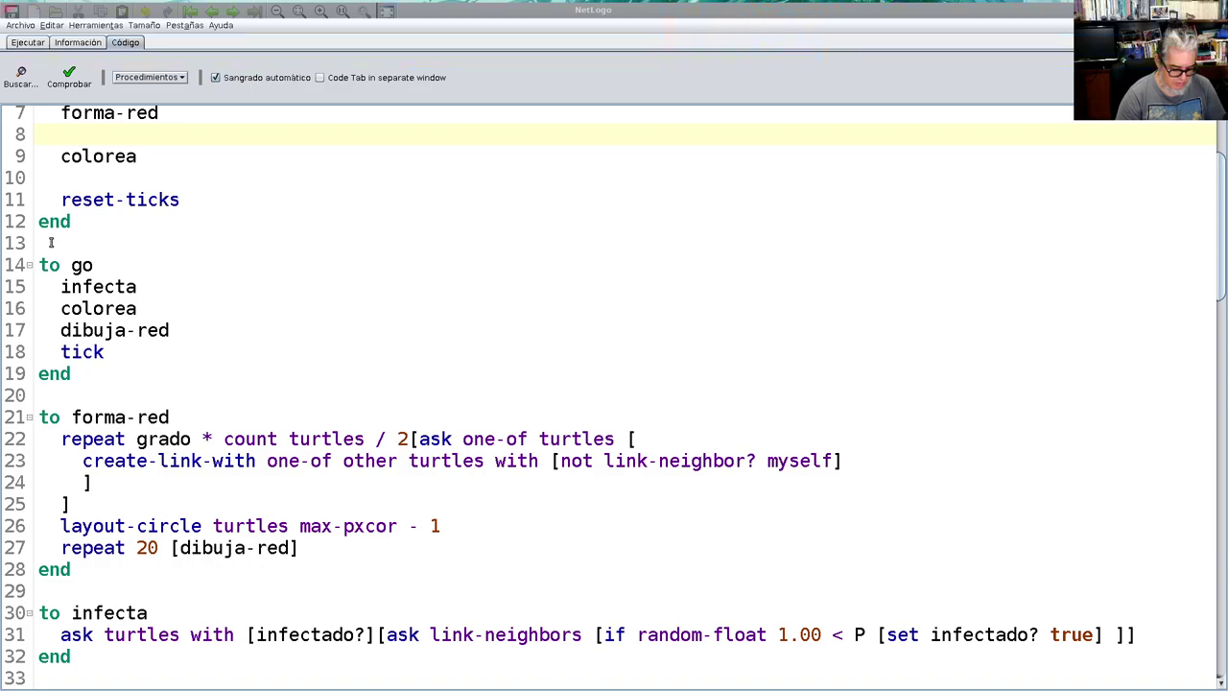
key("ctrl+v")
key("Down")
key("Down")
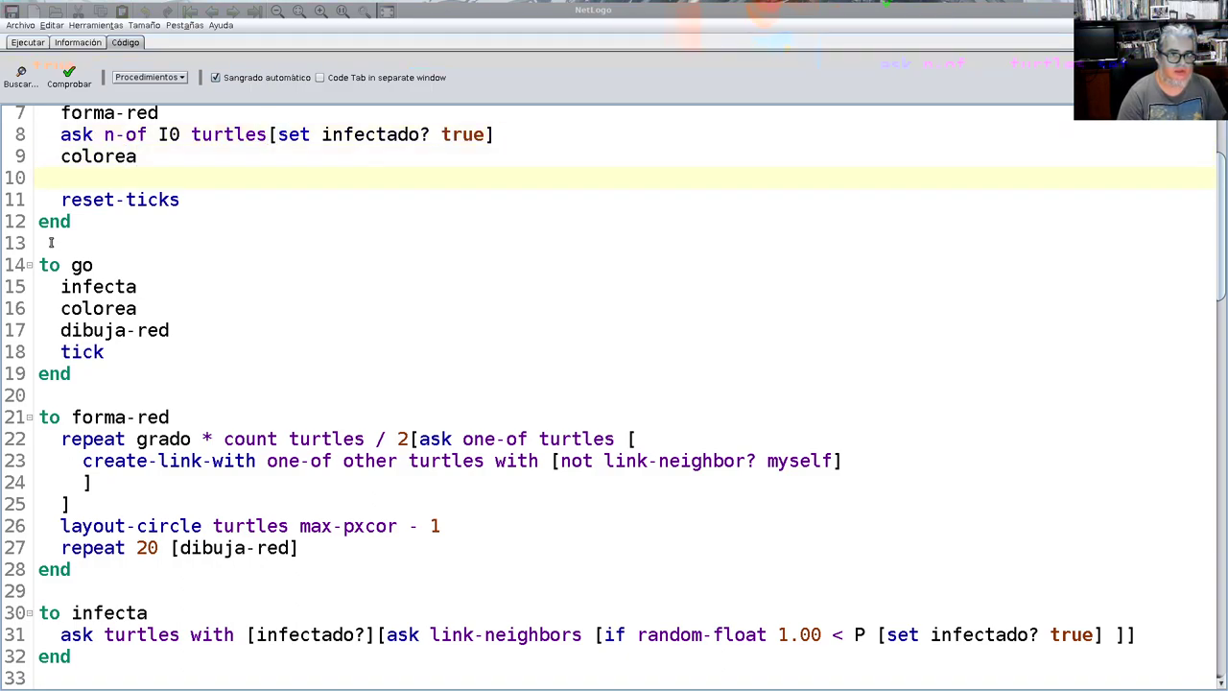
key("BackSpace")
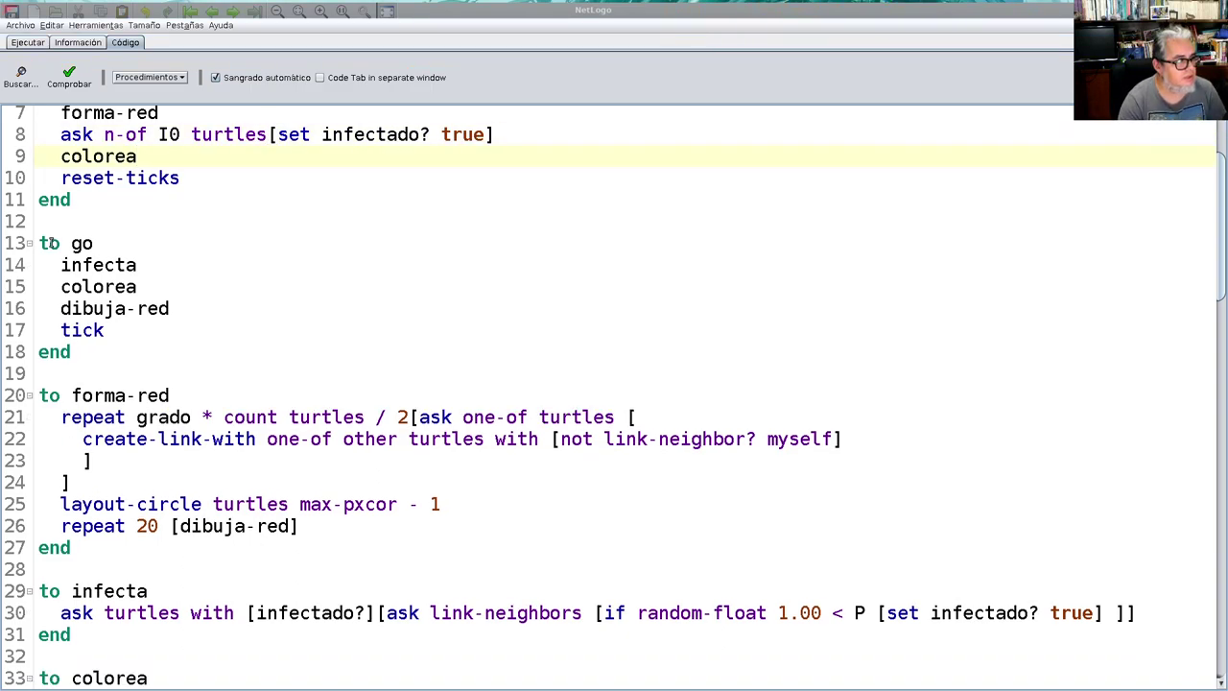
Step: Move the forma-red call below colorea, just above reset-ticks
scroll(131, 255, "up", 2)
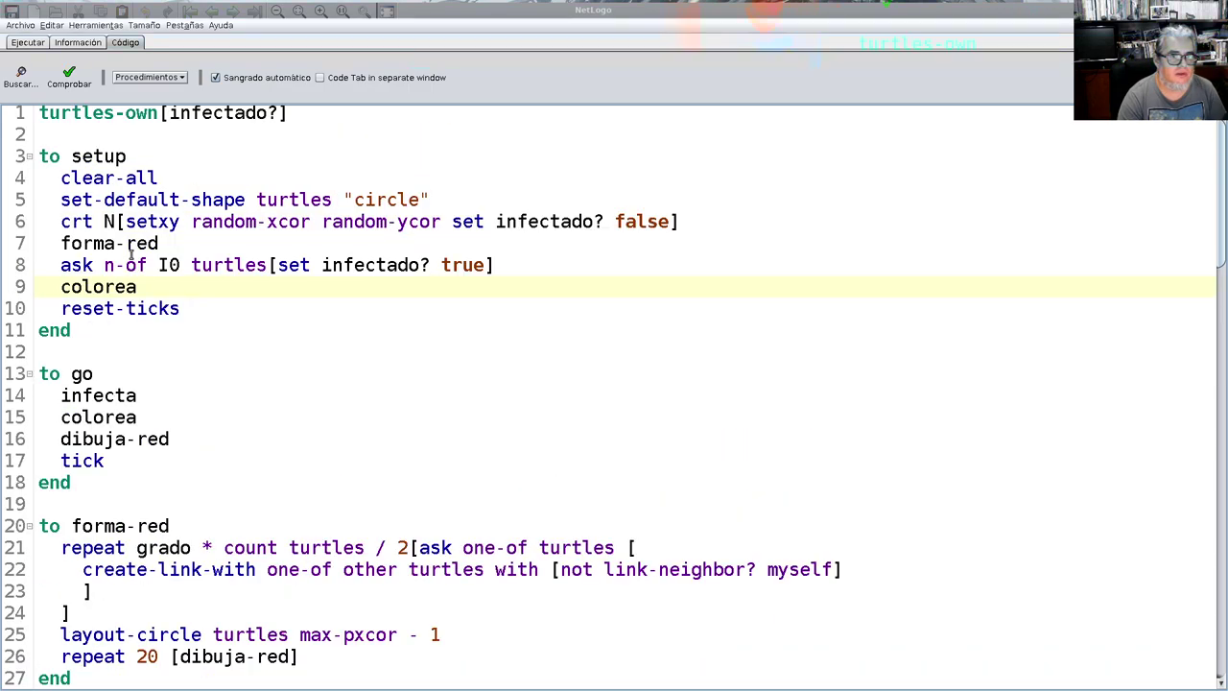
left_click(60, 243)
key("shift+Down")
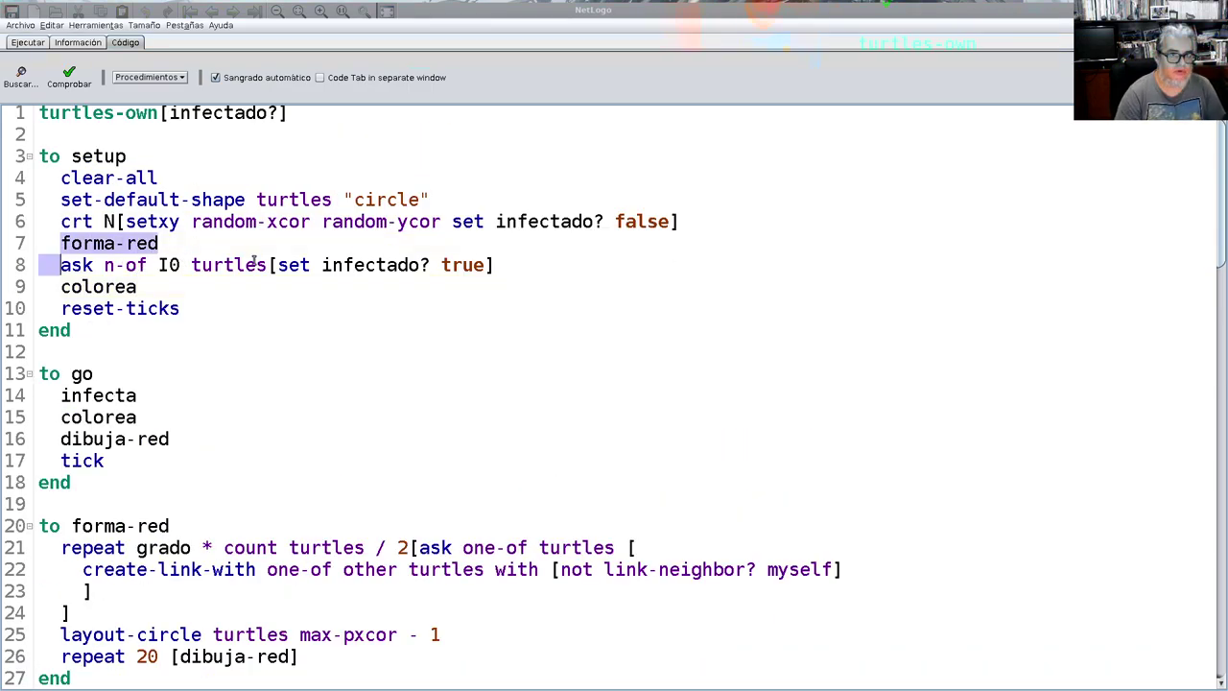
key("shift+Left")
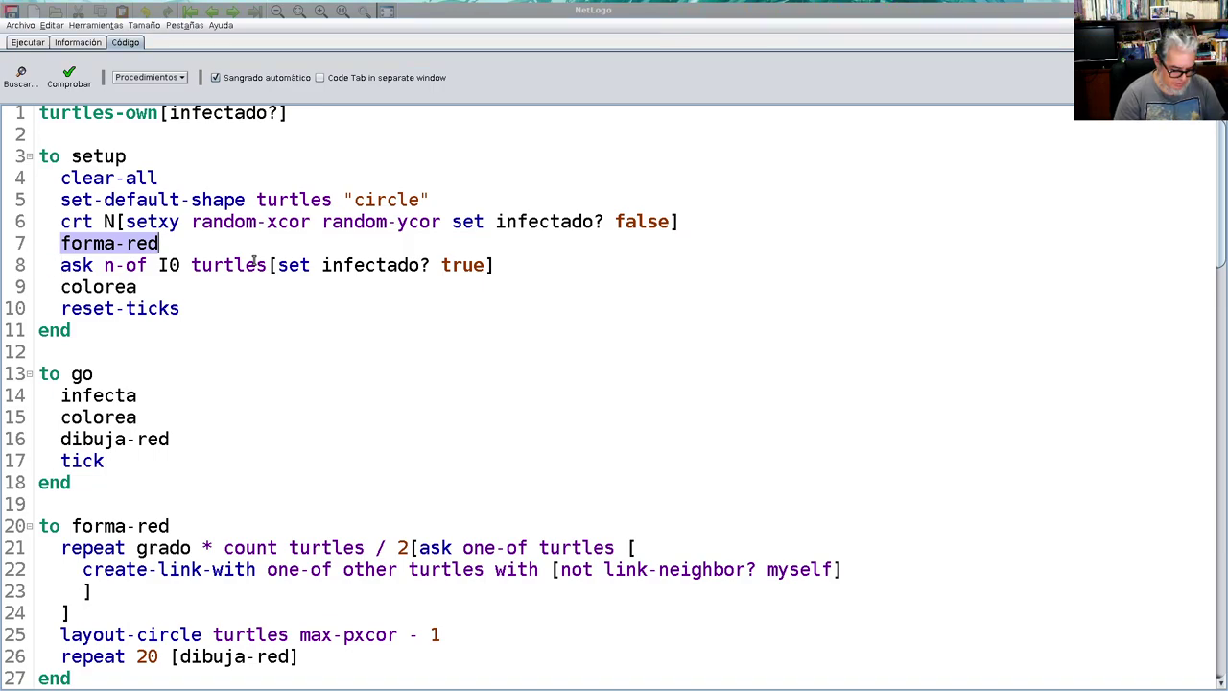
key("Delete")
key("Delete")
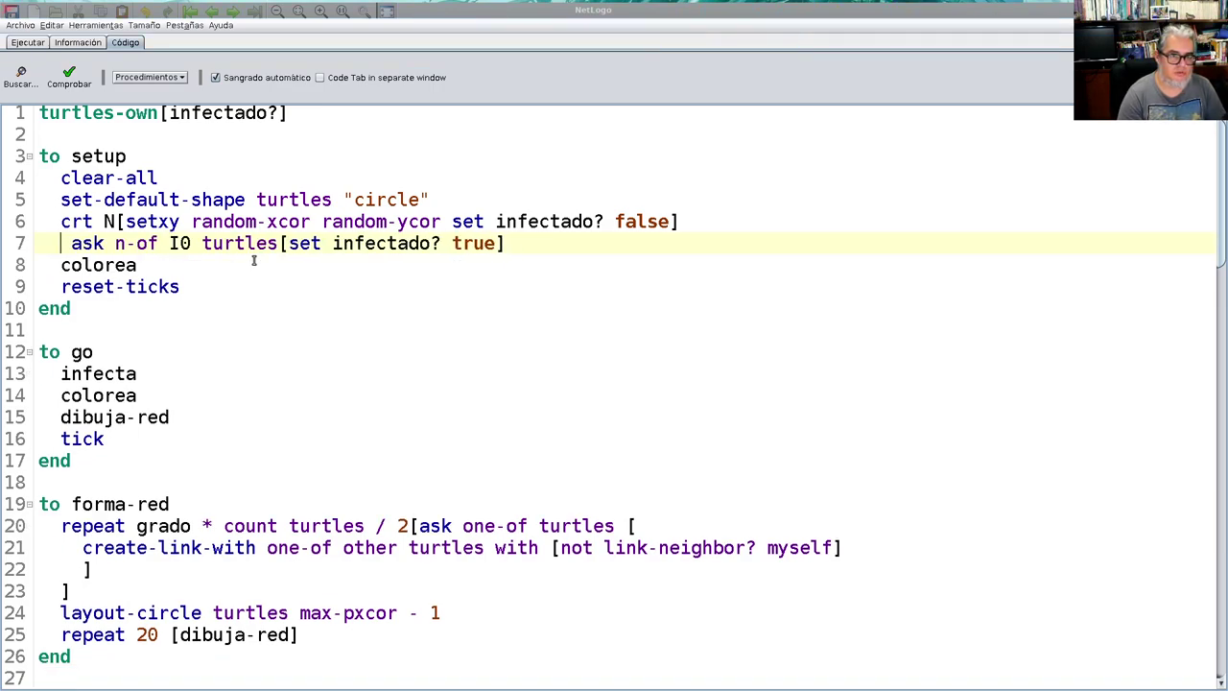
key("Delete")
key("Return")
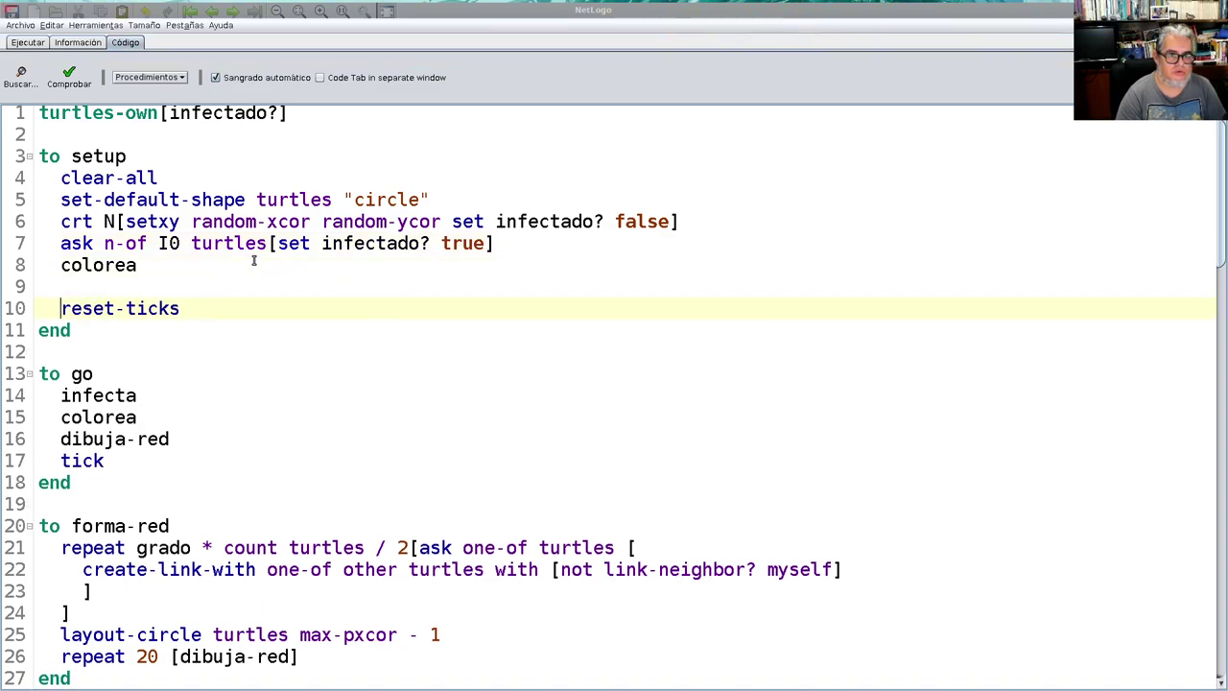
key("Up")
key("ctrl+v")
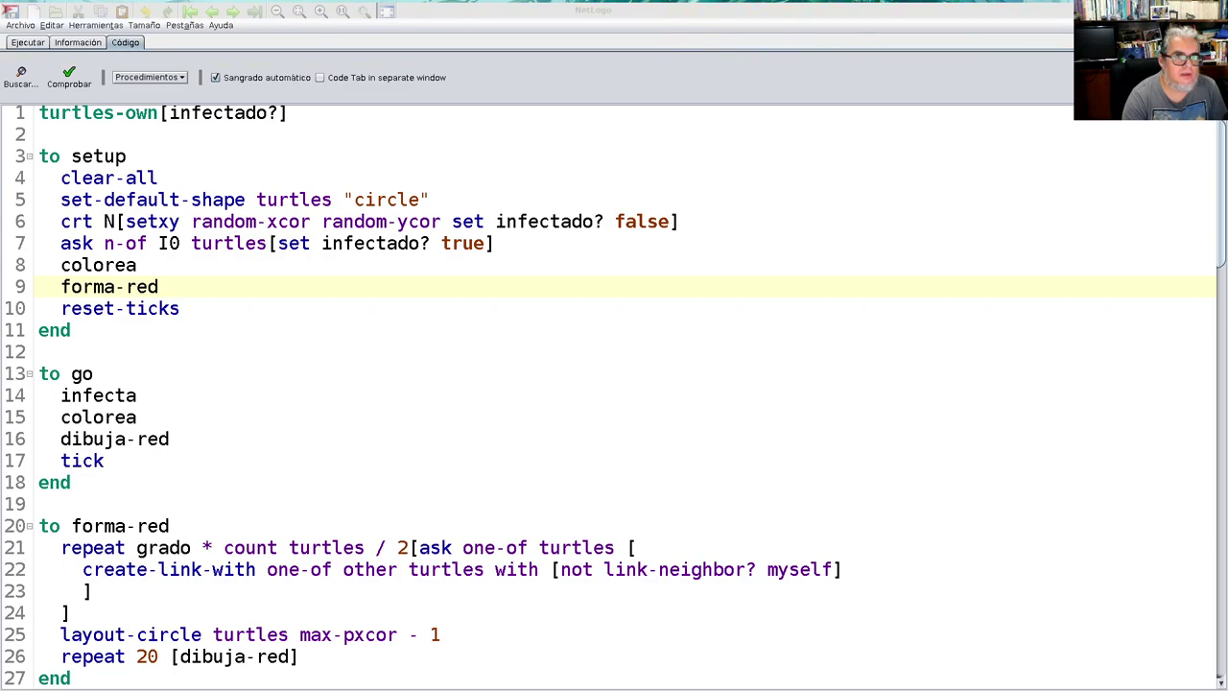
Step: Delete the recuperación slider from the interface and move the P slider up under grado
left_click(44, 40)
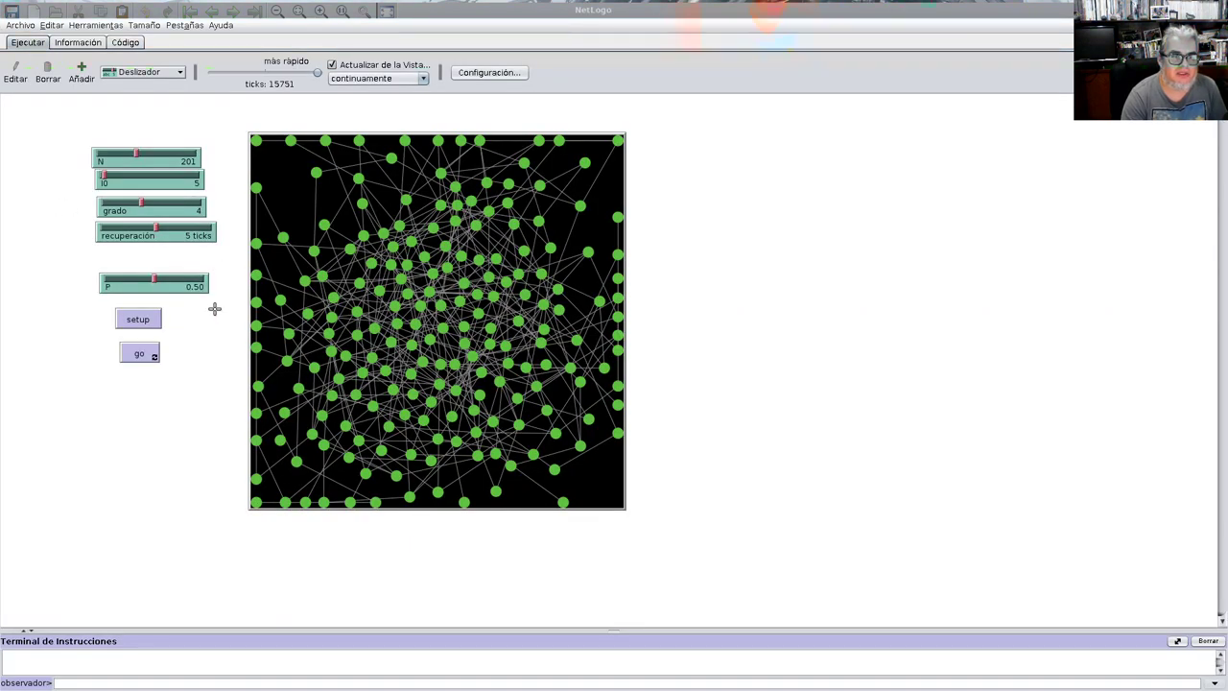
left_click_drag(213, 249, 165, 238)
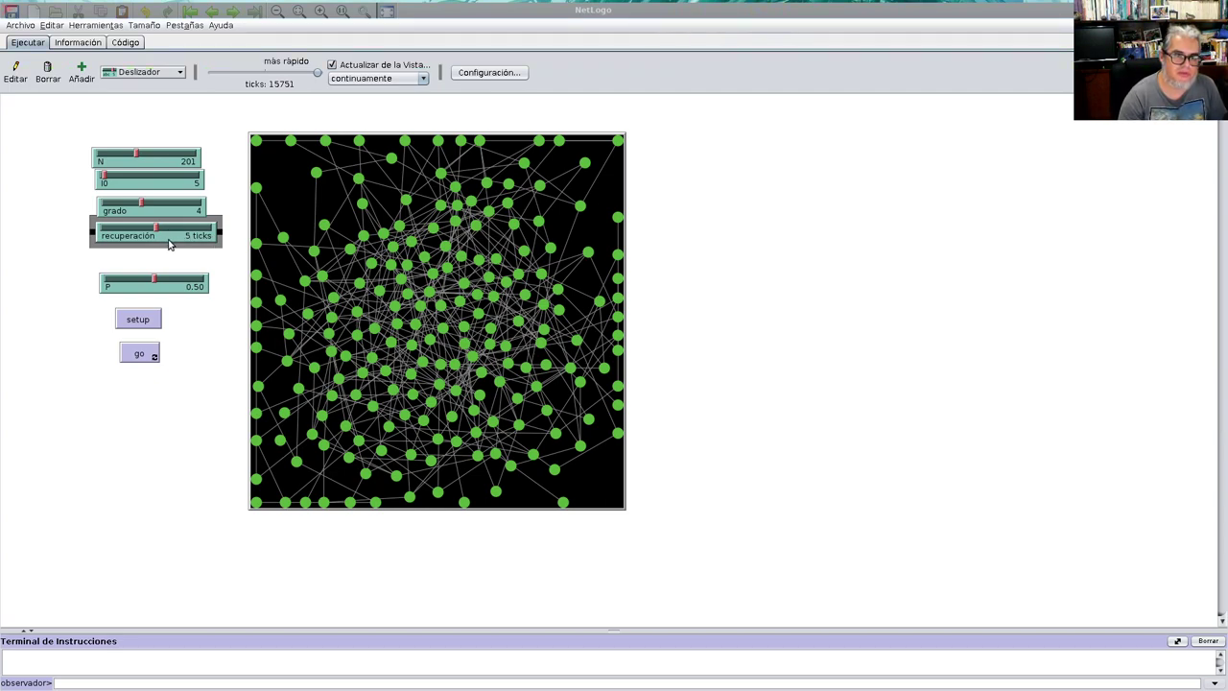
right_click(174, 239)
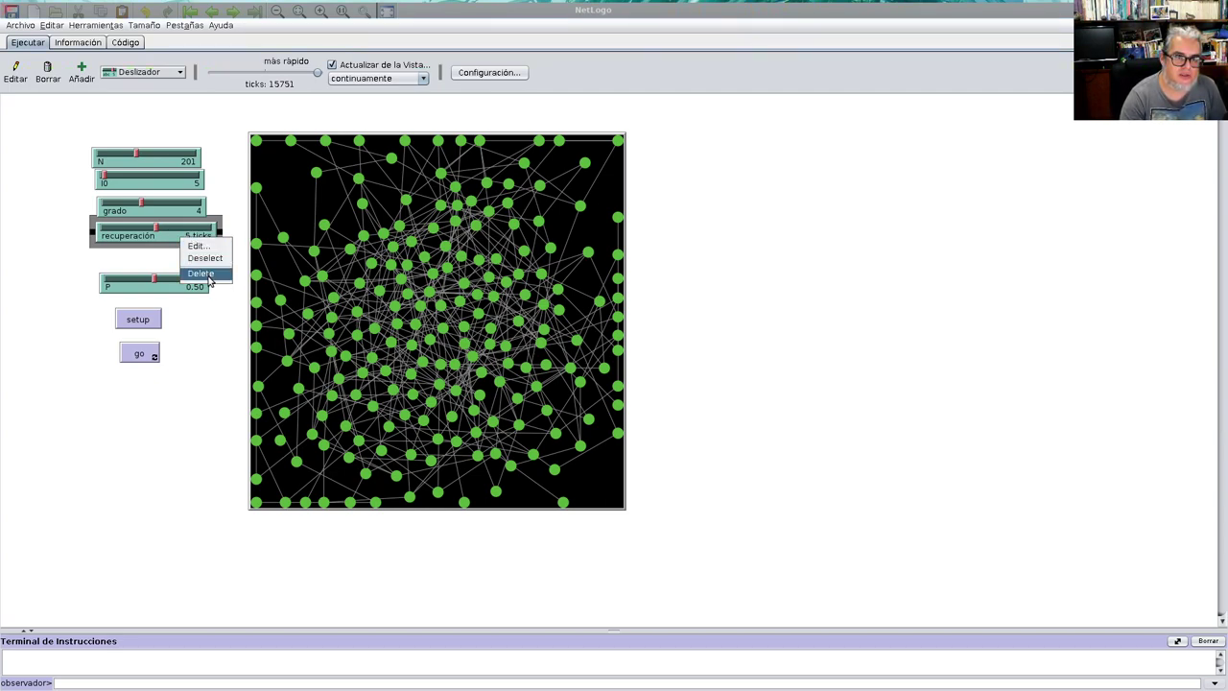
left_click(209, 276)
mouse_move(211, 304)
left_mouse_down()
mouse_move(182, 278)
mouse_move(189, 241)
left_mouse_up()
left_click(196, 285)
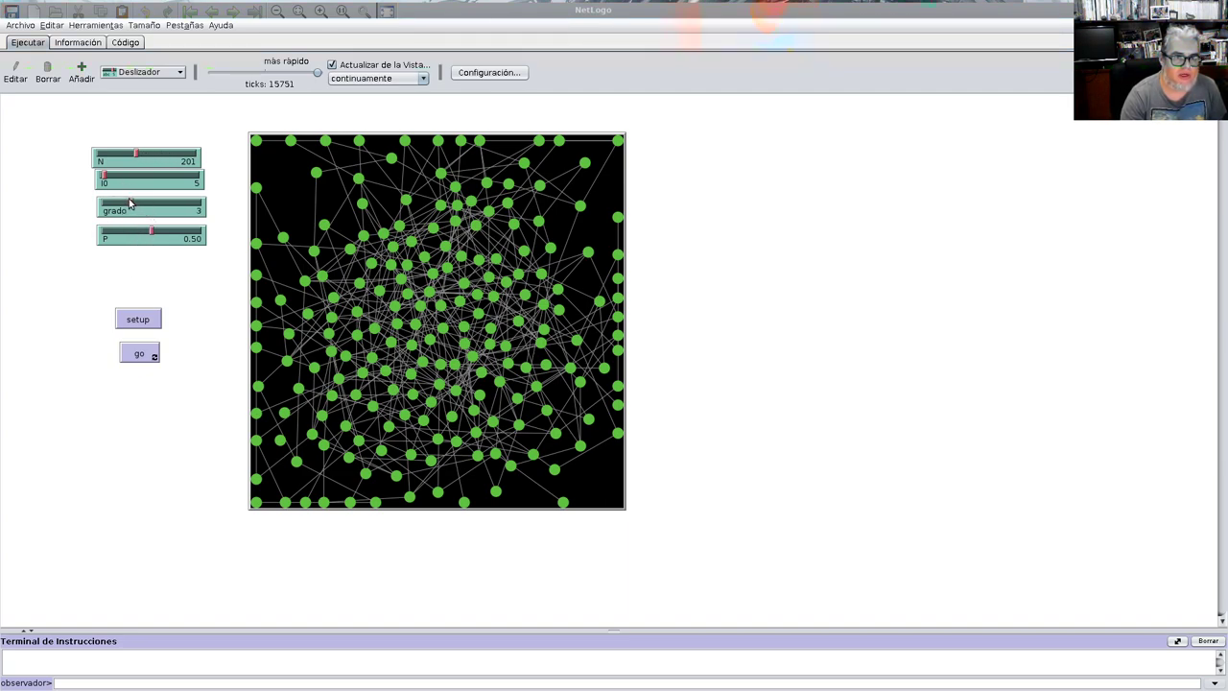
Step: Rebuild the network with setup and drag the world view larger
left_click(141, 318)
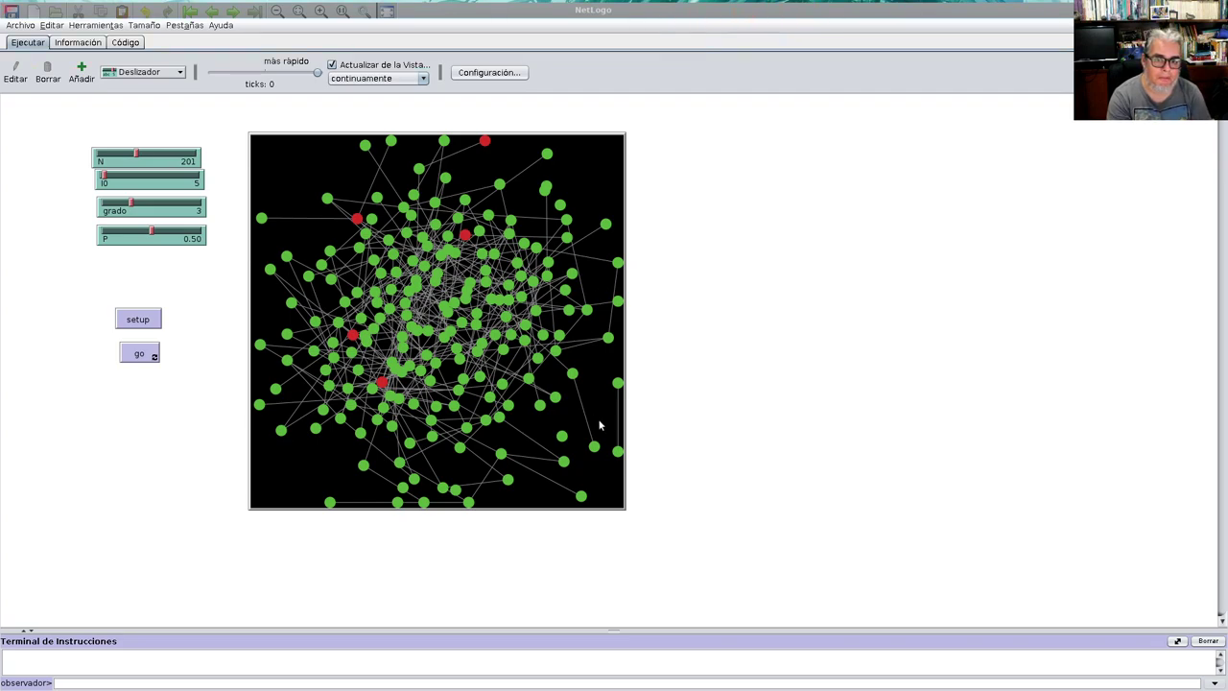
mouse_move(644, 518)
left_mouse_down()
mouse_move(626, 505)
mouse_move(672, 527)
mouse_move(609, 477)
mouse_move(631, 506)
mouse_move(758, 561)
left_mouse_up()
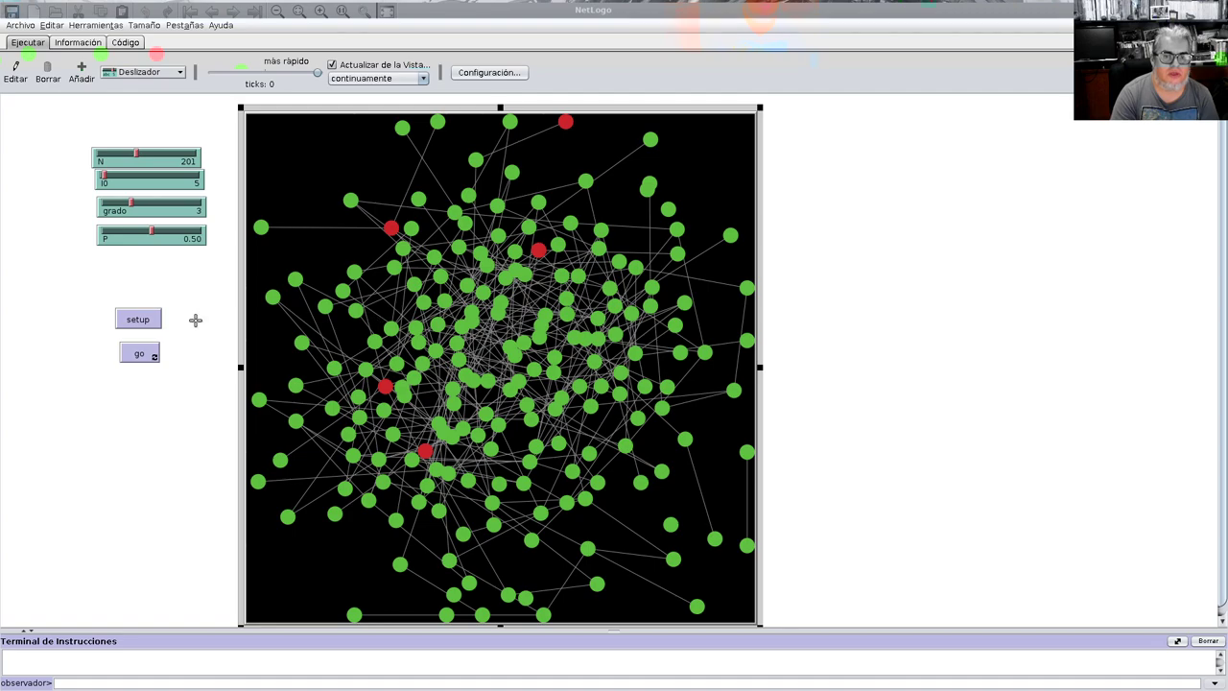
left_click(822, 294)
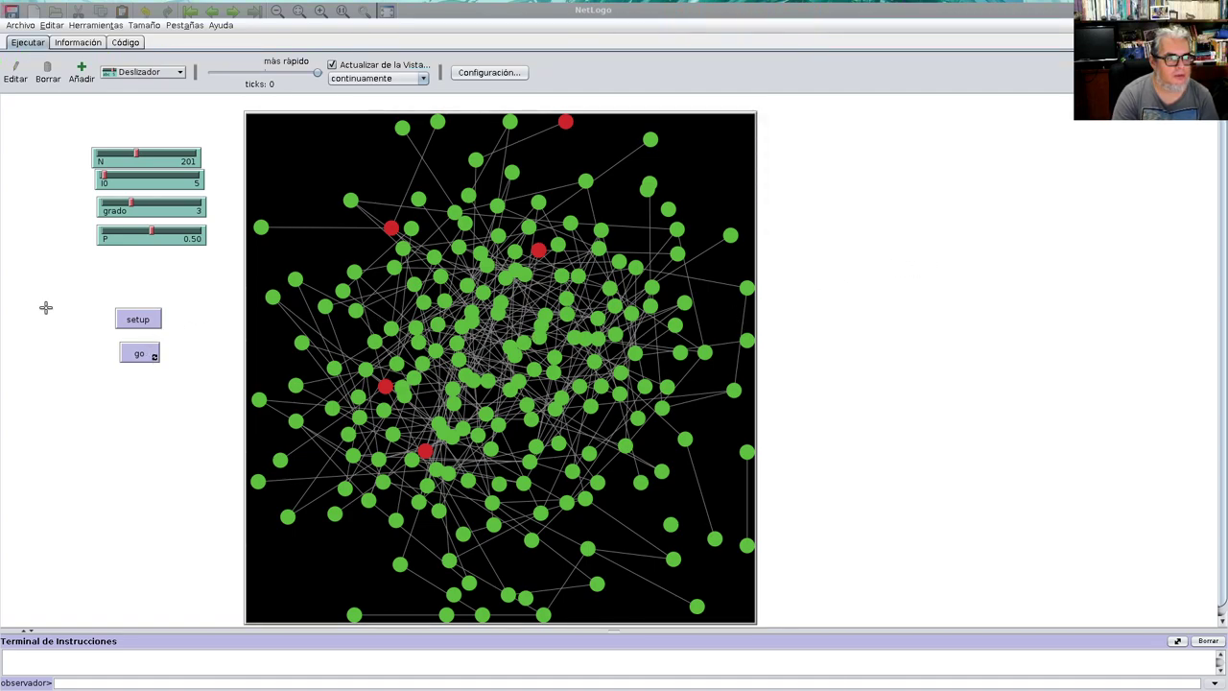
Step: Add a plot beside the view whose dark-red pen counts infected turtles
left_click(162, 77)
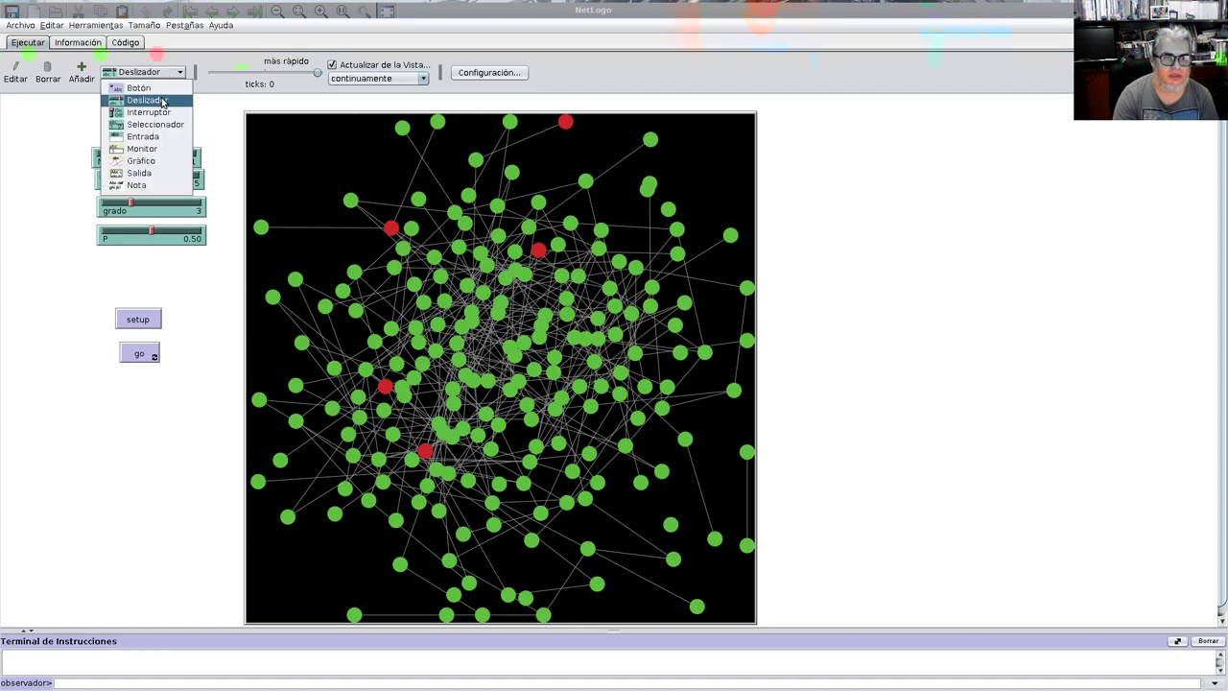
left_click(160, 161)
left_click(837, 196)
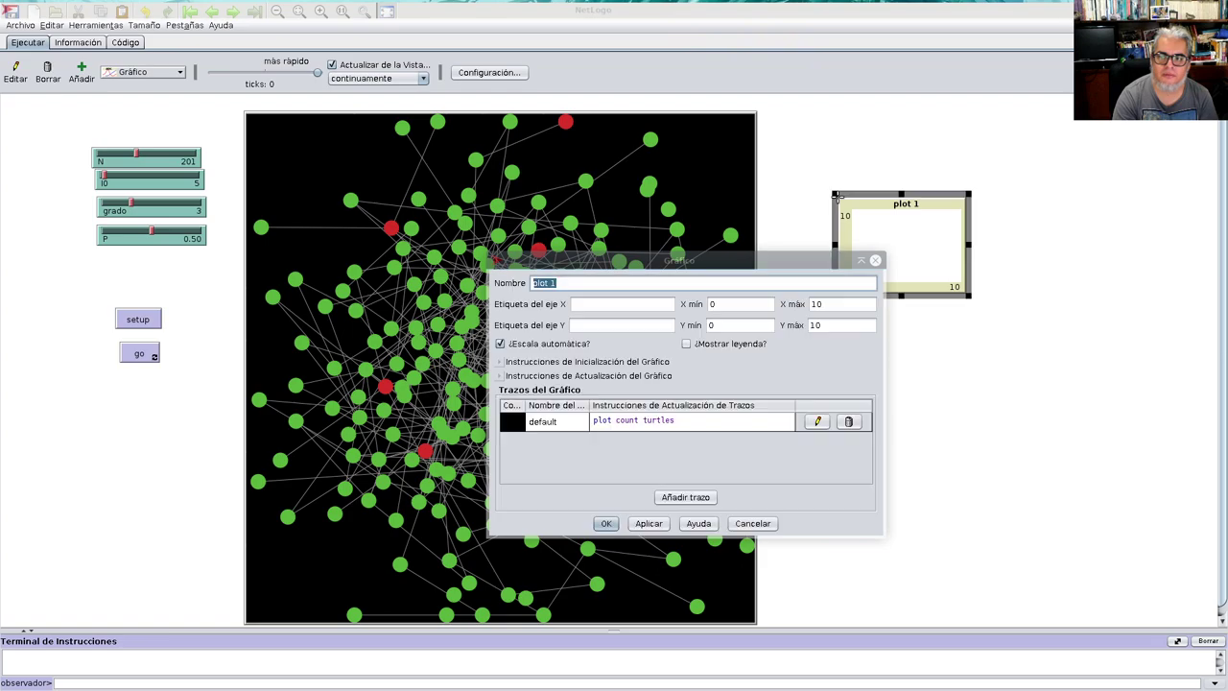
left_click(715, 422)
type("with [")
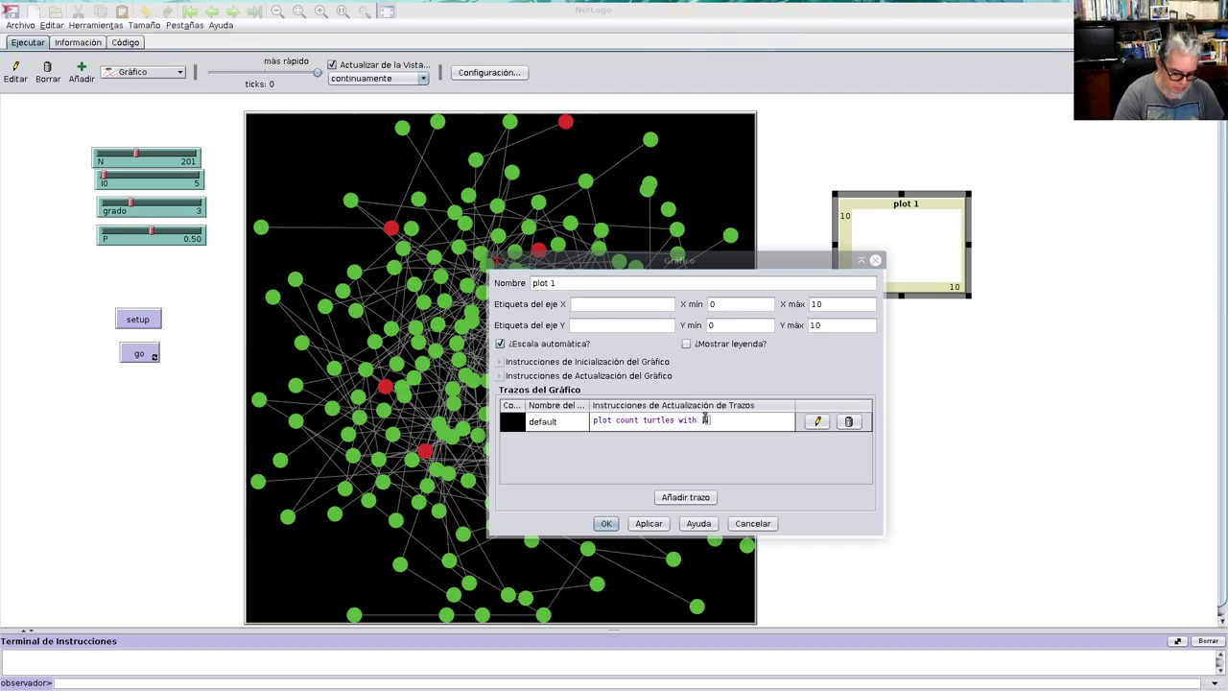
type("infectado? = true")
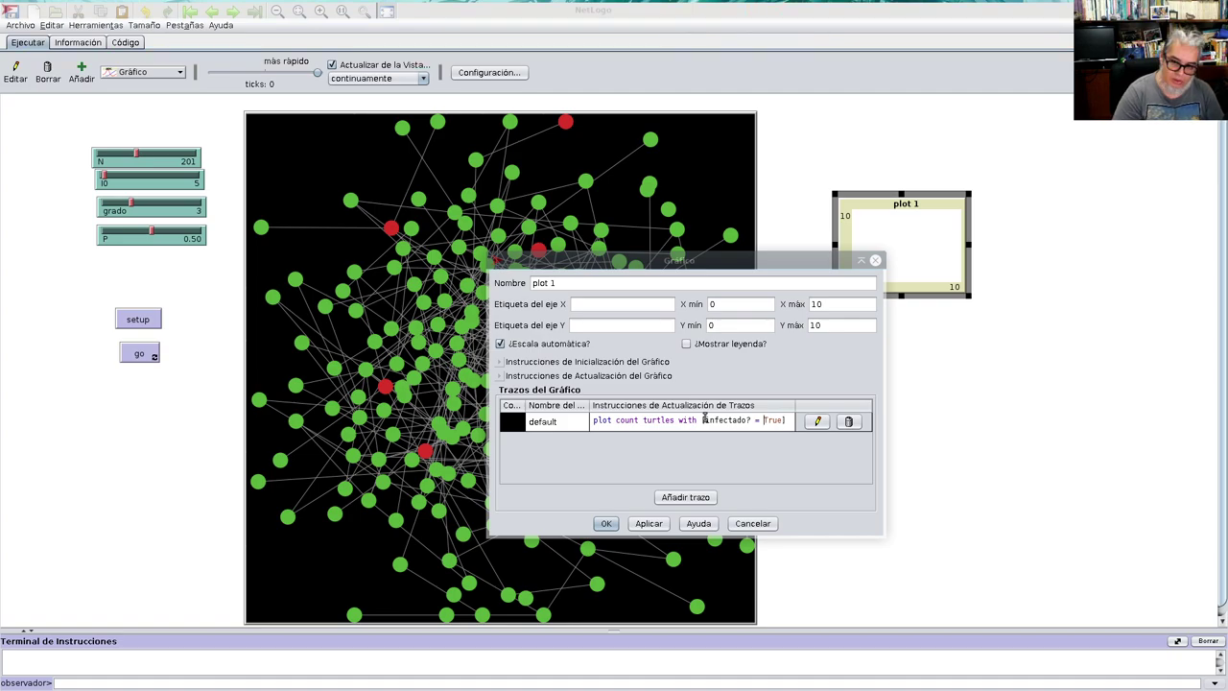
key("Return")
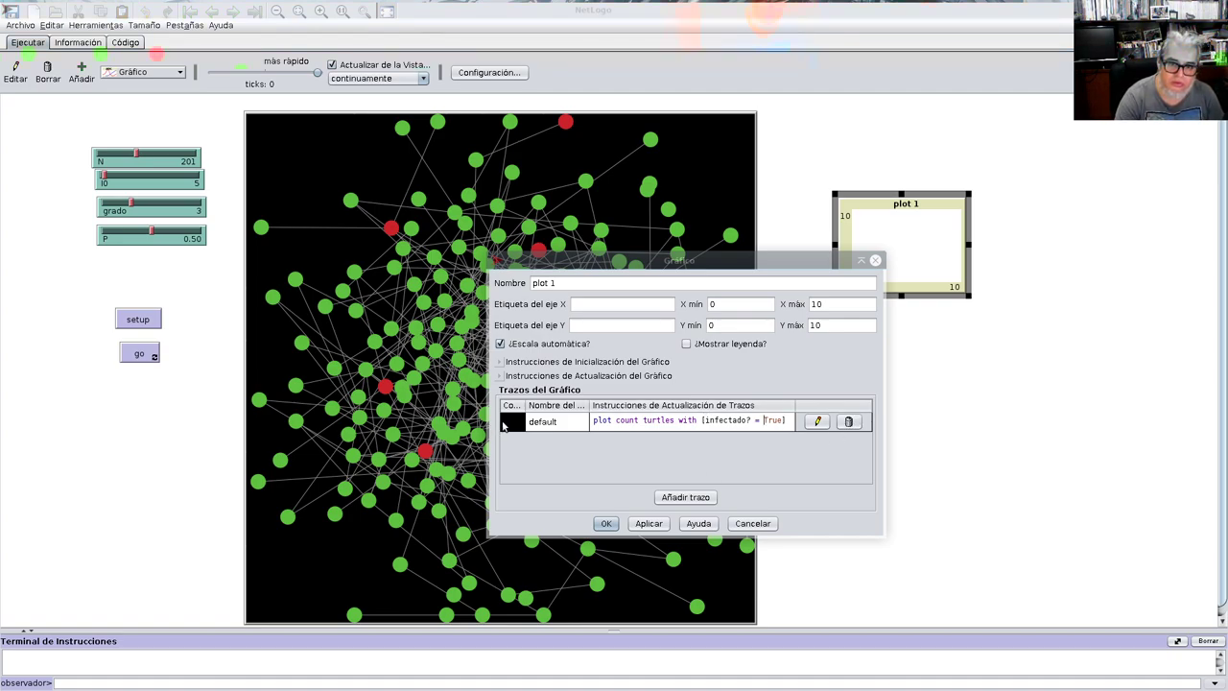
left_click(512, 422)
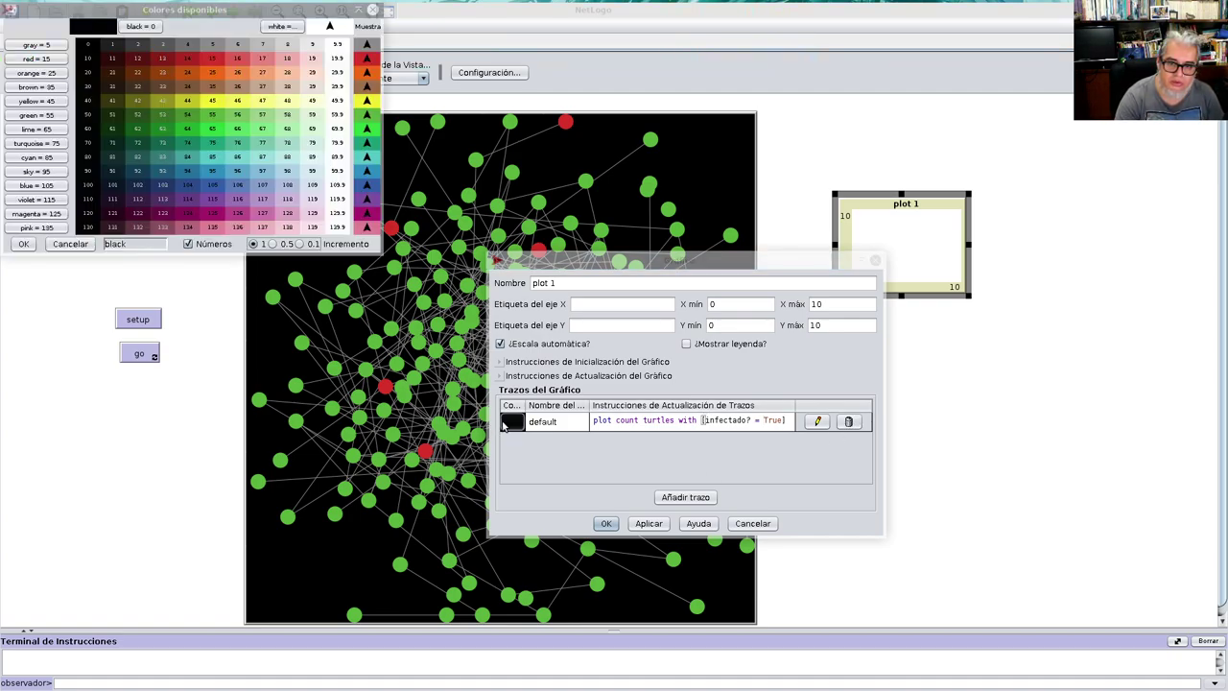
left_click(187, 60)
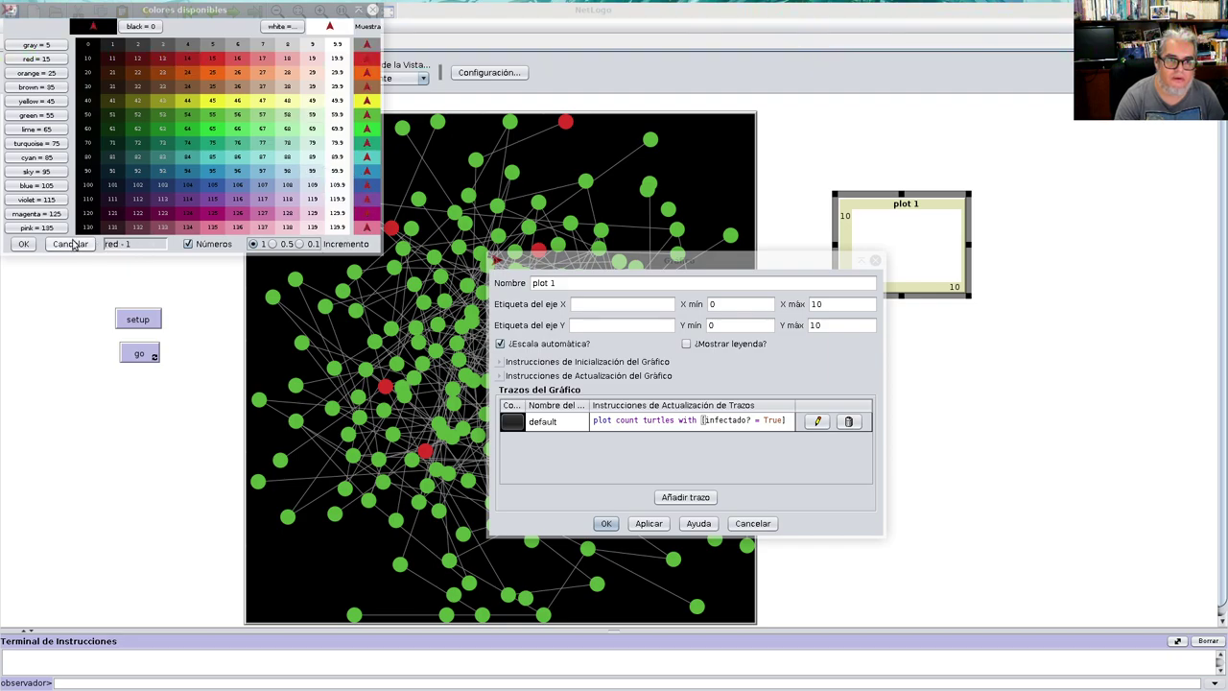
left_click(23, 244)
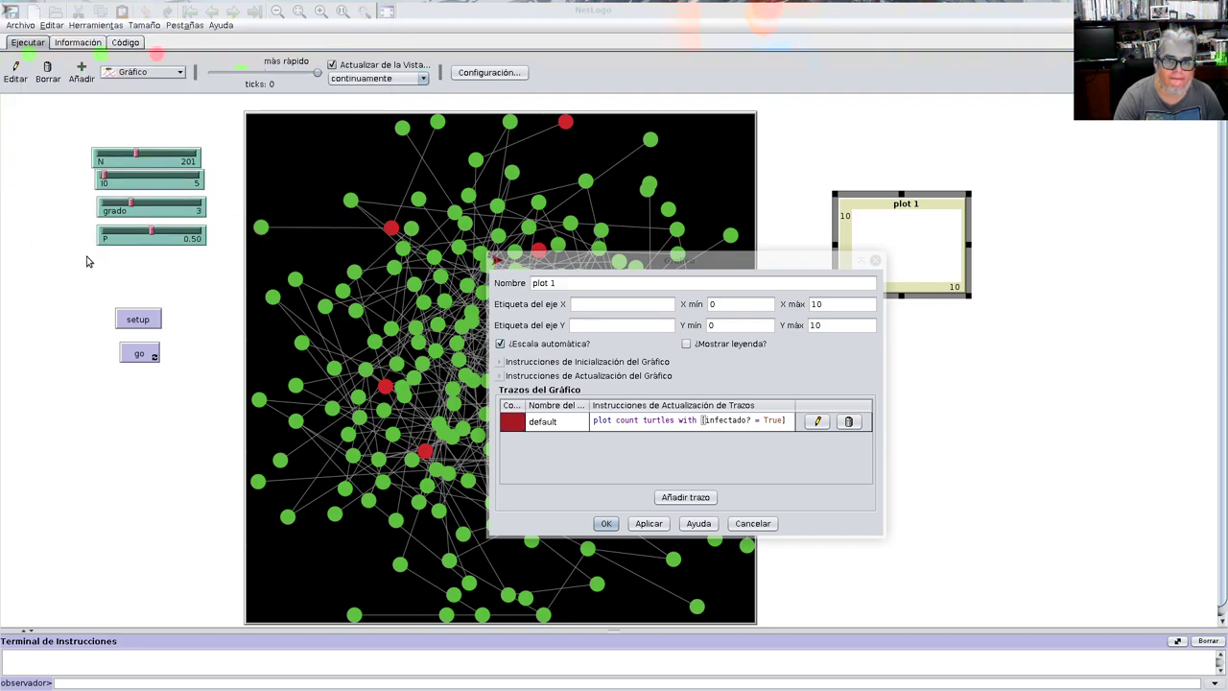
Step: Add a second, green pen and give it a copy of the count command
left_click(686, 497)
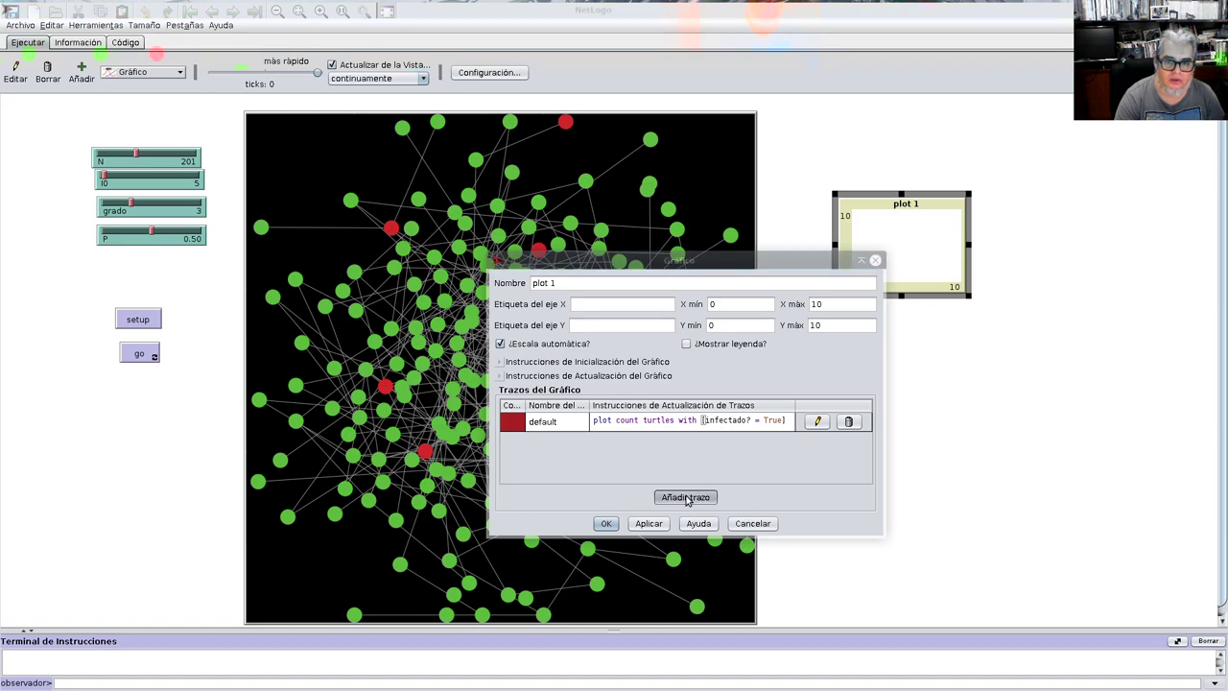
left_click(511, 443)
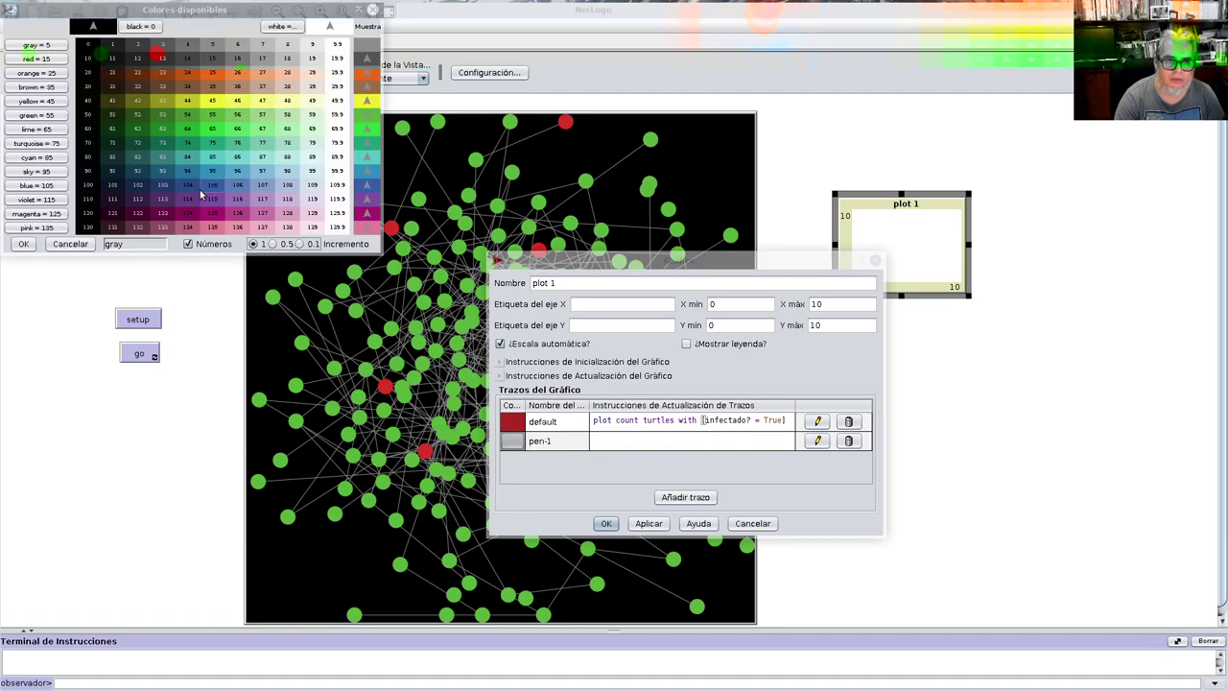
left_click(24, 245)
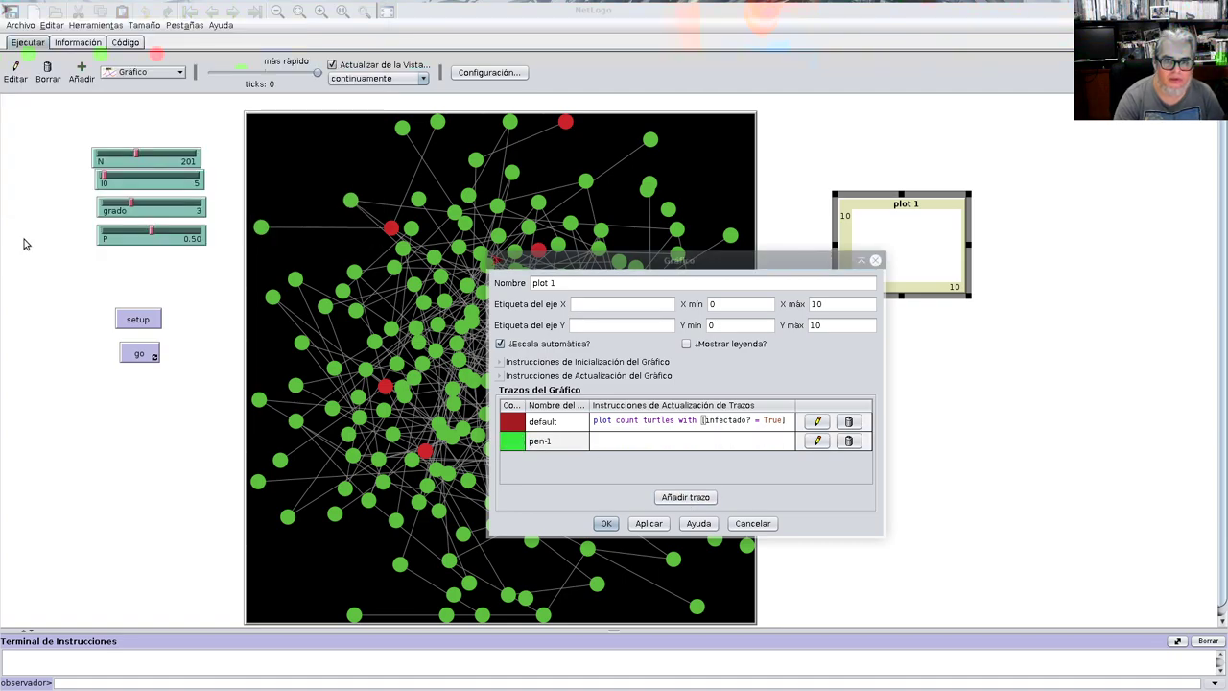
left_click(604, 425)
left_click_drag(594, 421, 785, 420)
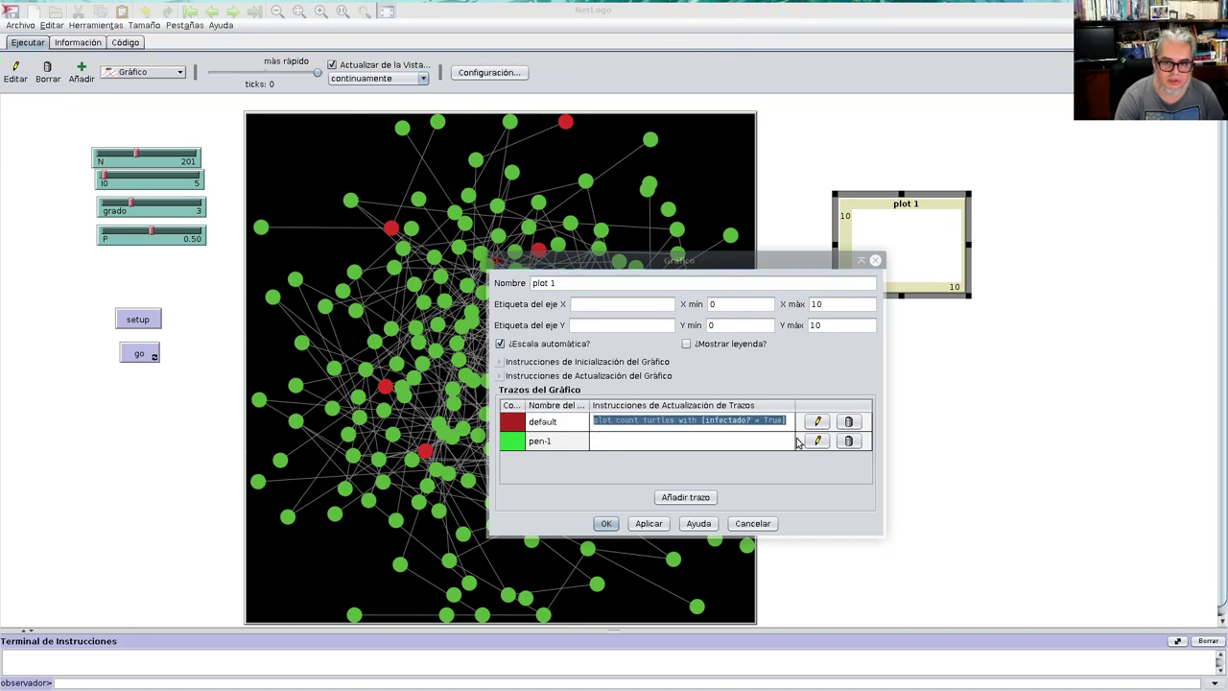
key("ctrl+c")
left_click(674, 447)
key("ctrl+v")
left_click(804, 442)
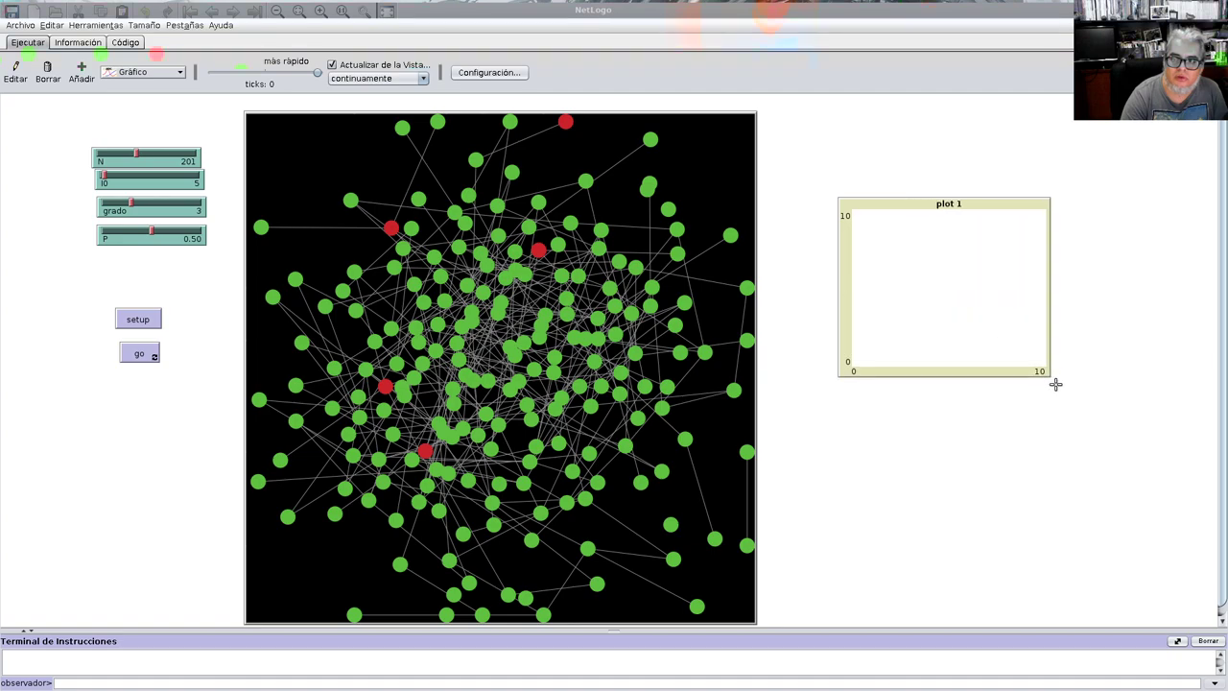
Step: Run the contagion with P at 0.50 until nearly all turtles are infected
left_click(139, 319)
left_click(140, 354)
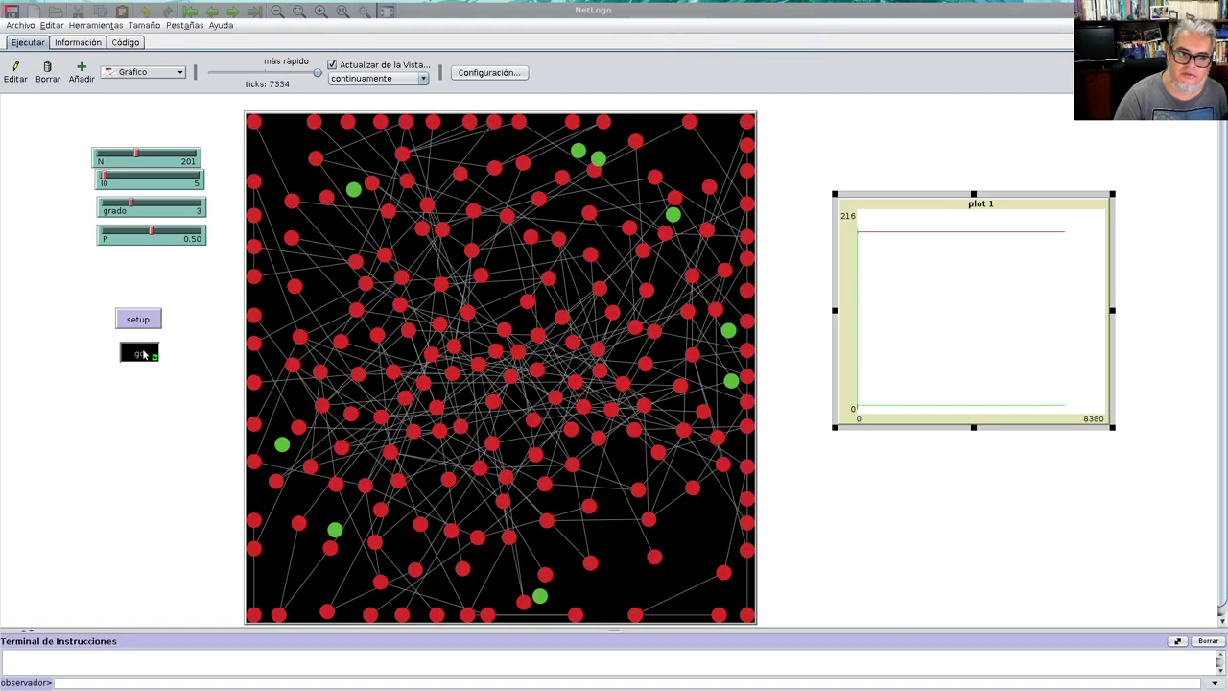
left_click(144, 354)
Step: Rerun with P at 0.13 until 10397 ticks, then drag grado to 2
left_click(149, 320)
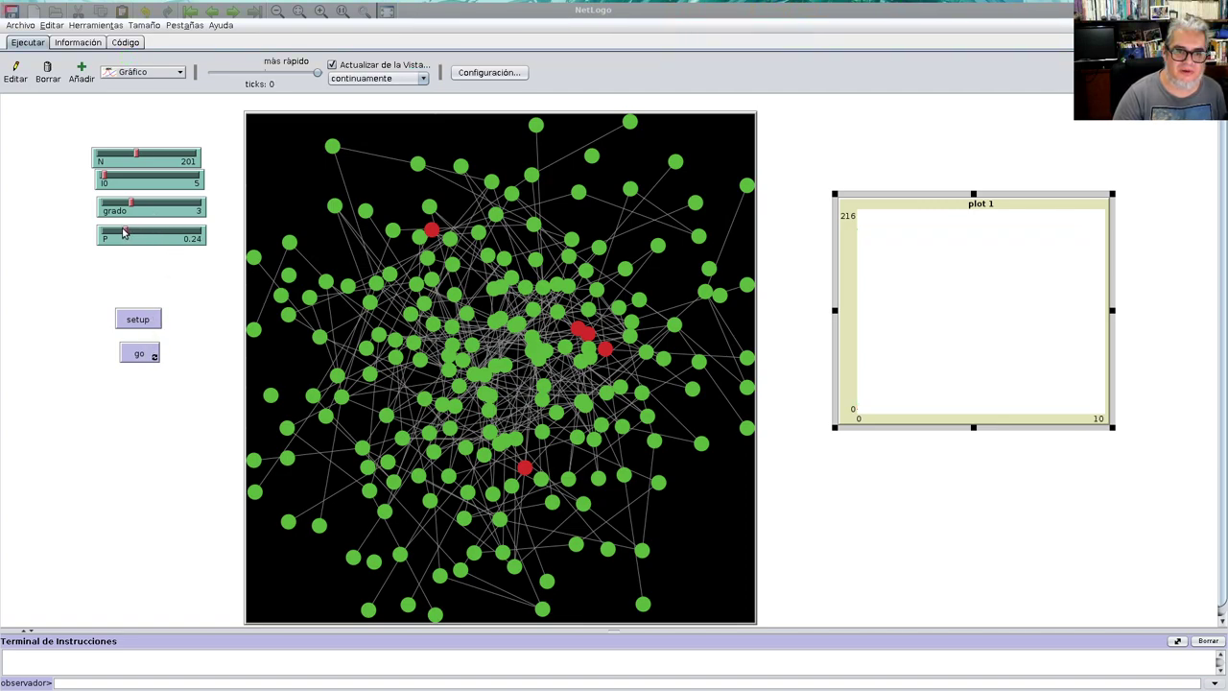
left_click(144, 351)
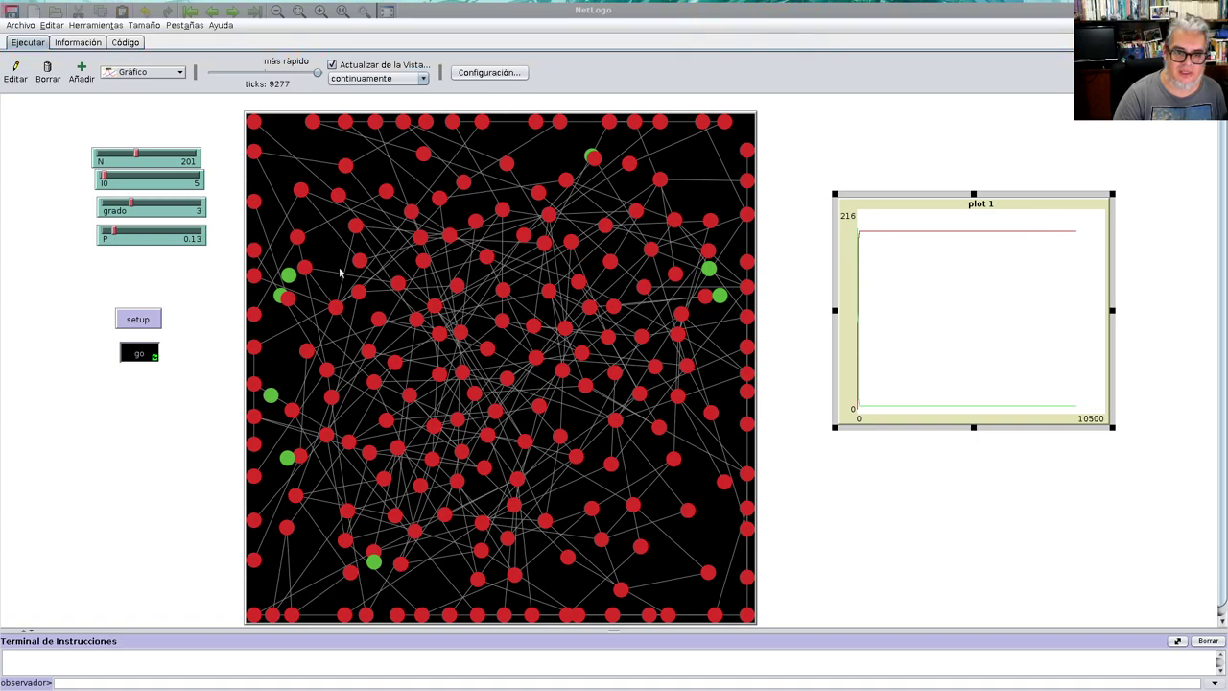
left_click(141, 359)
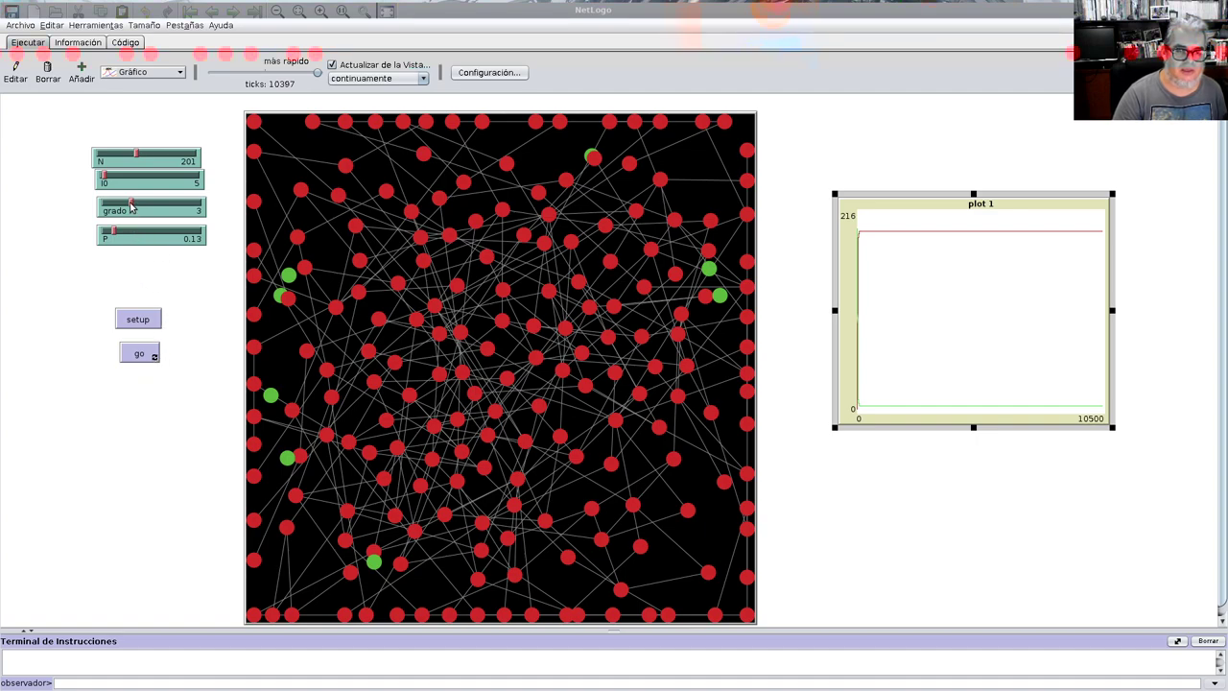
left_click_drag(131, 206, 112, 204)
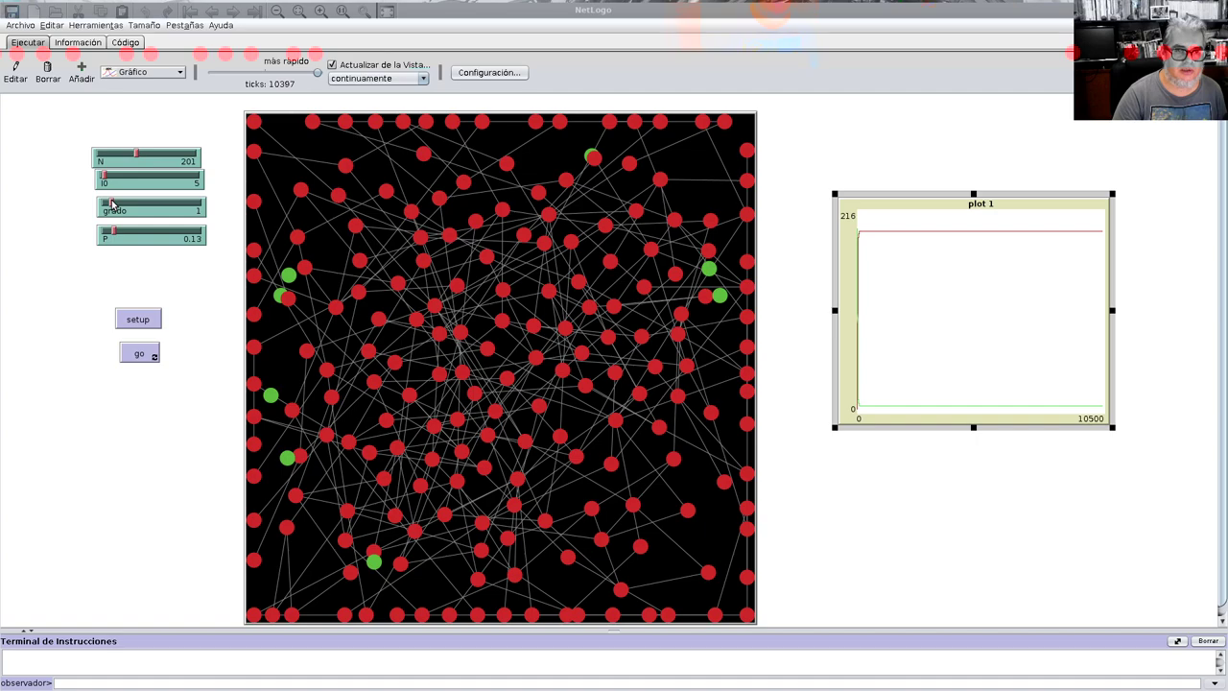
left_click_drag(112, 205, 120, 204)
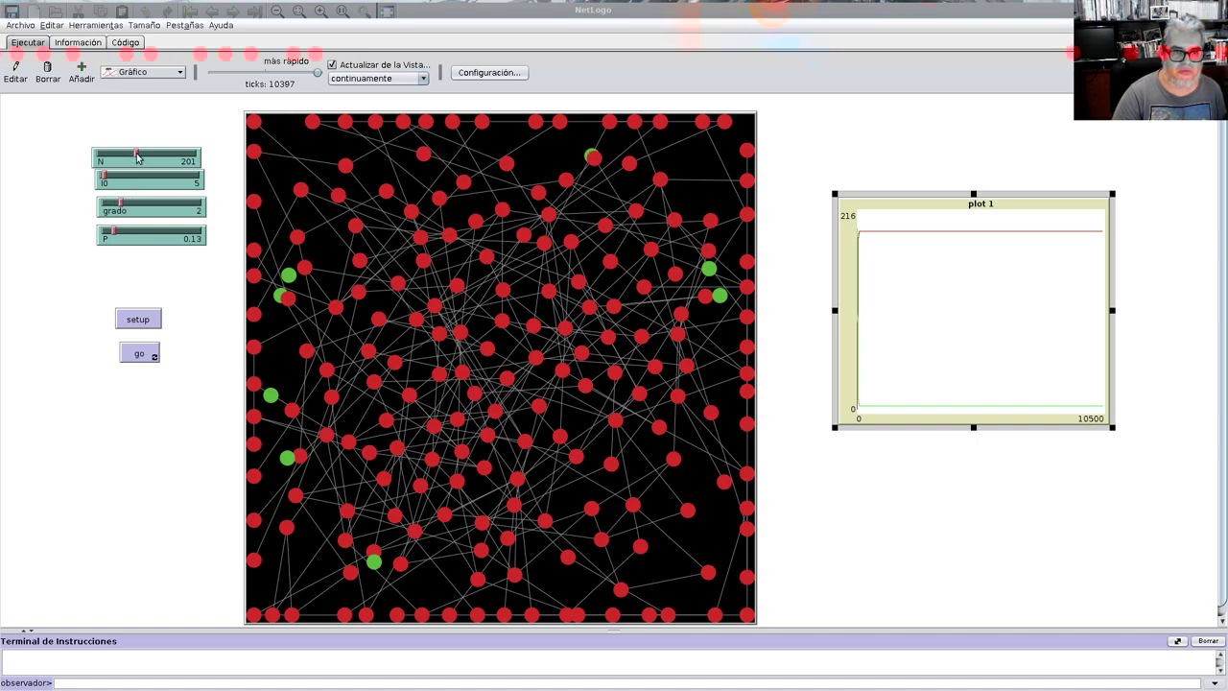
Step: Run the degree-2 network, slowing the speed slider to normal
left_click(144, 321)
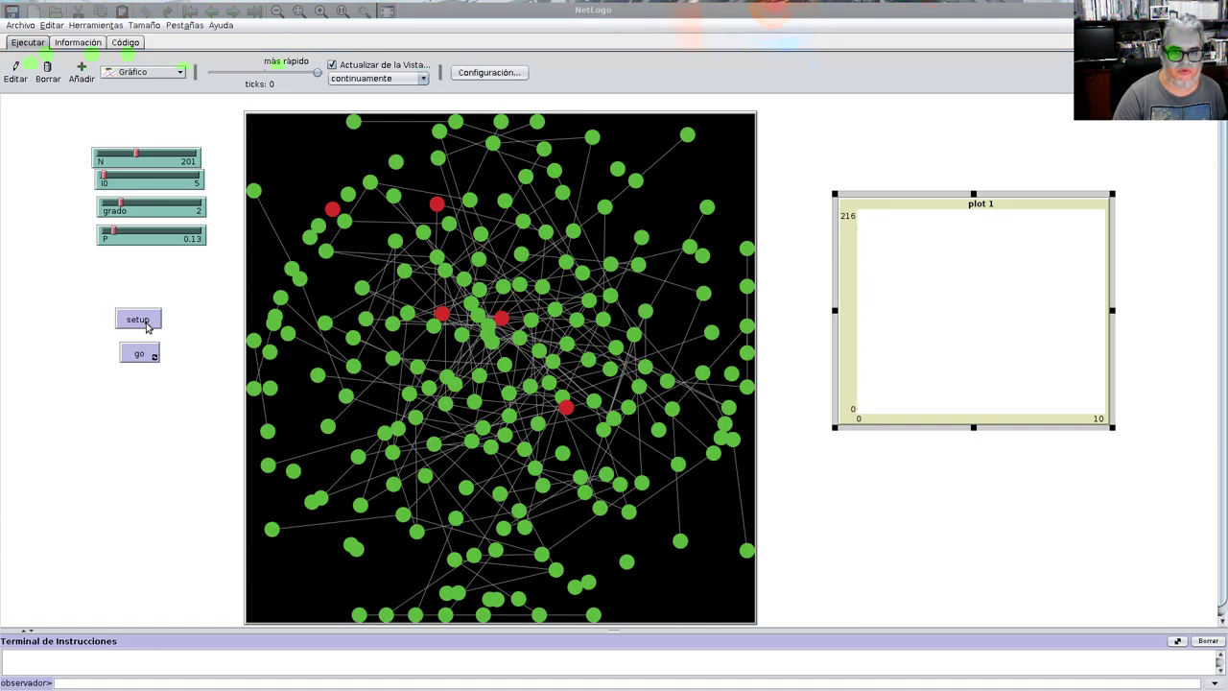
left_click(151, 358)
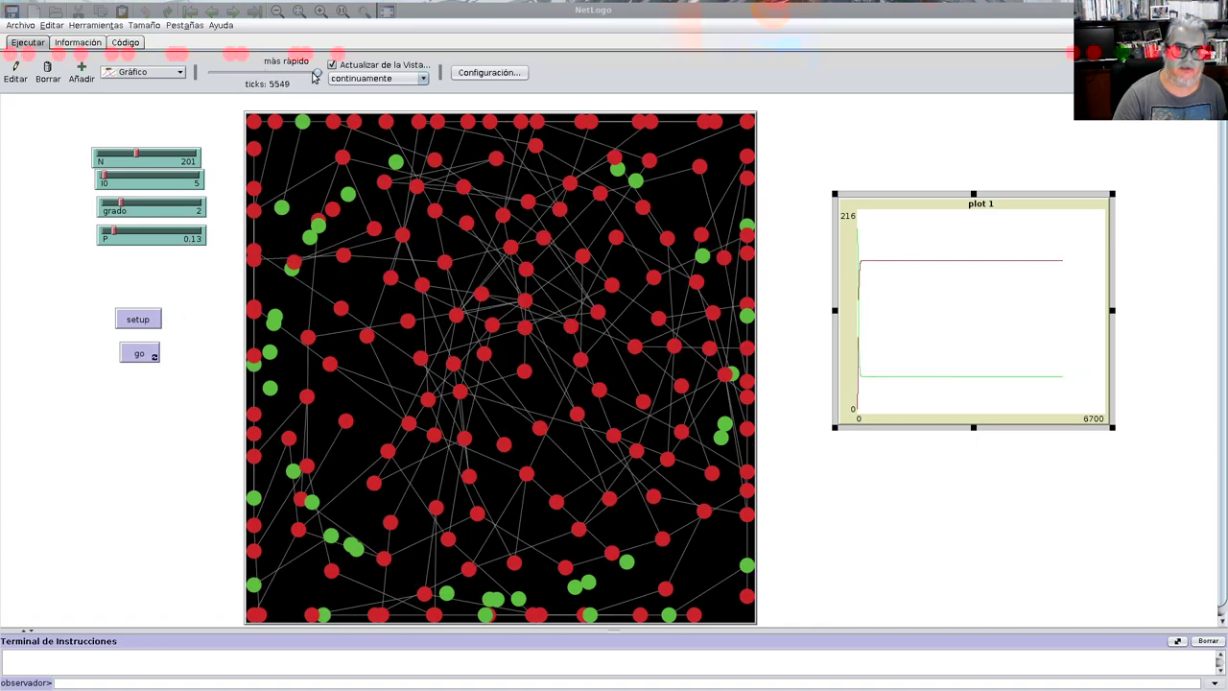
left_click_drag(313, 77, 266, 77)
left_click(141, 322)
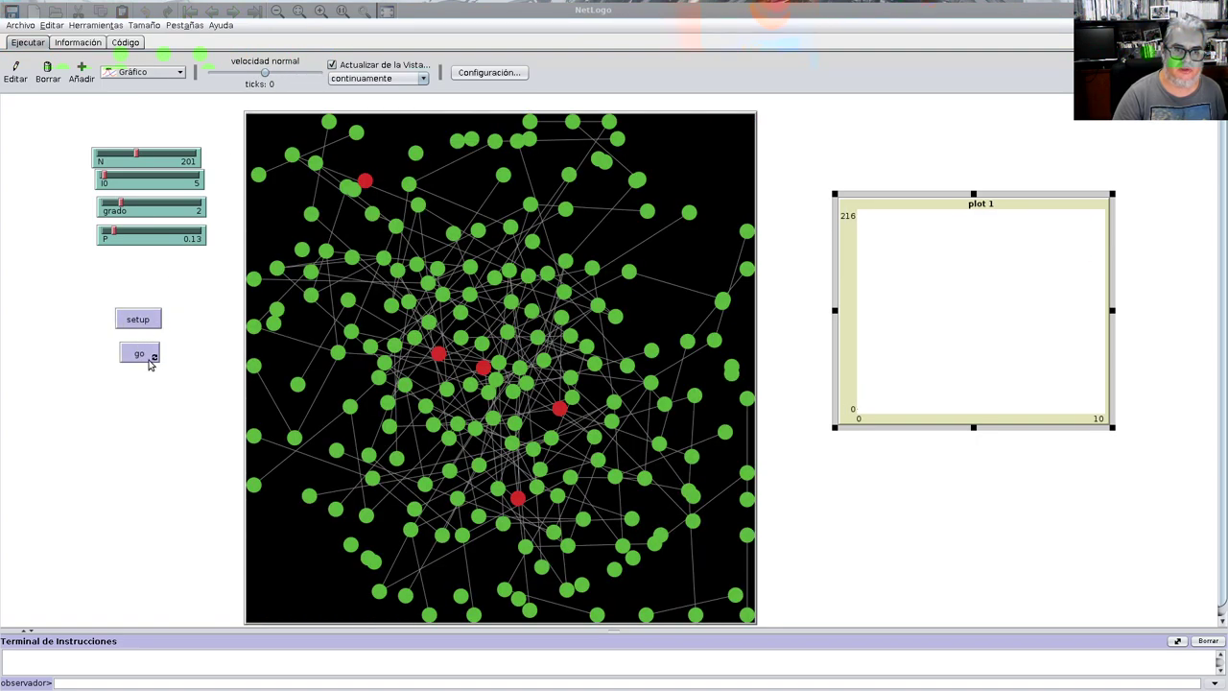
left_click(144, 354)
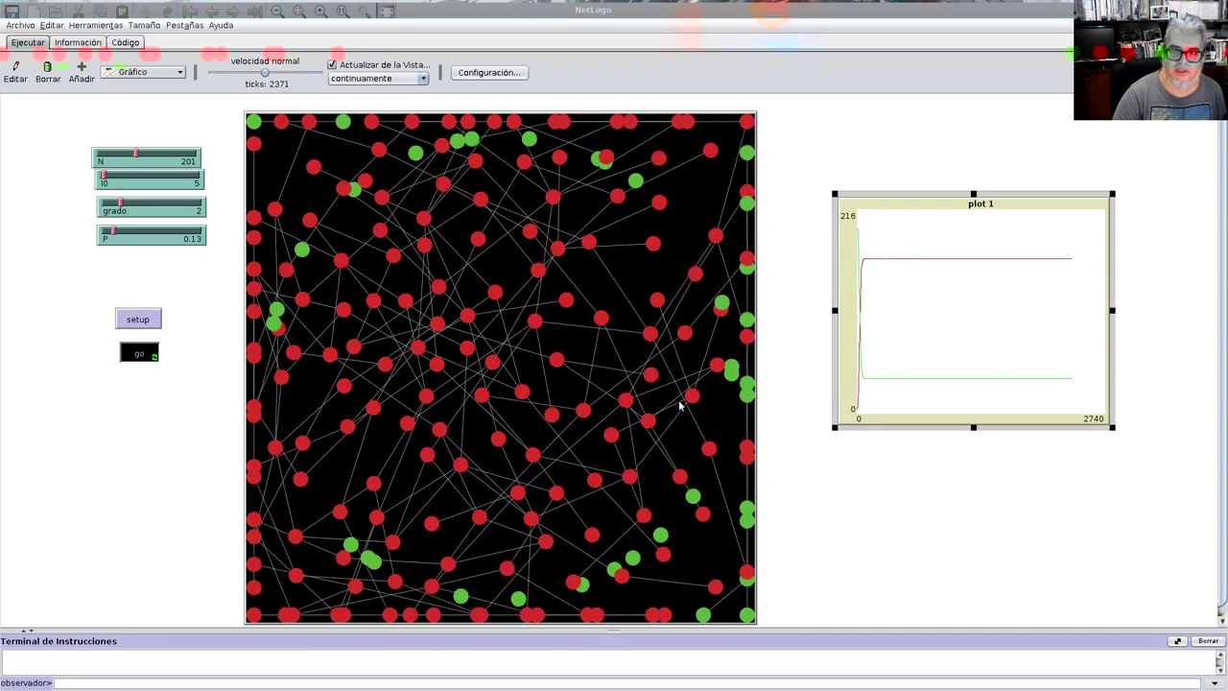
Step: Regenerate the network several times mid-run, then stop go
left_click(124, 318)
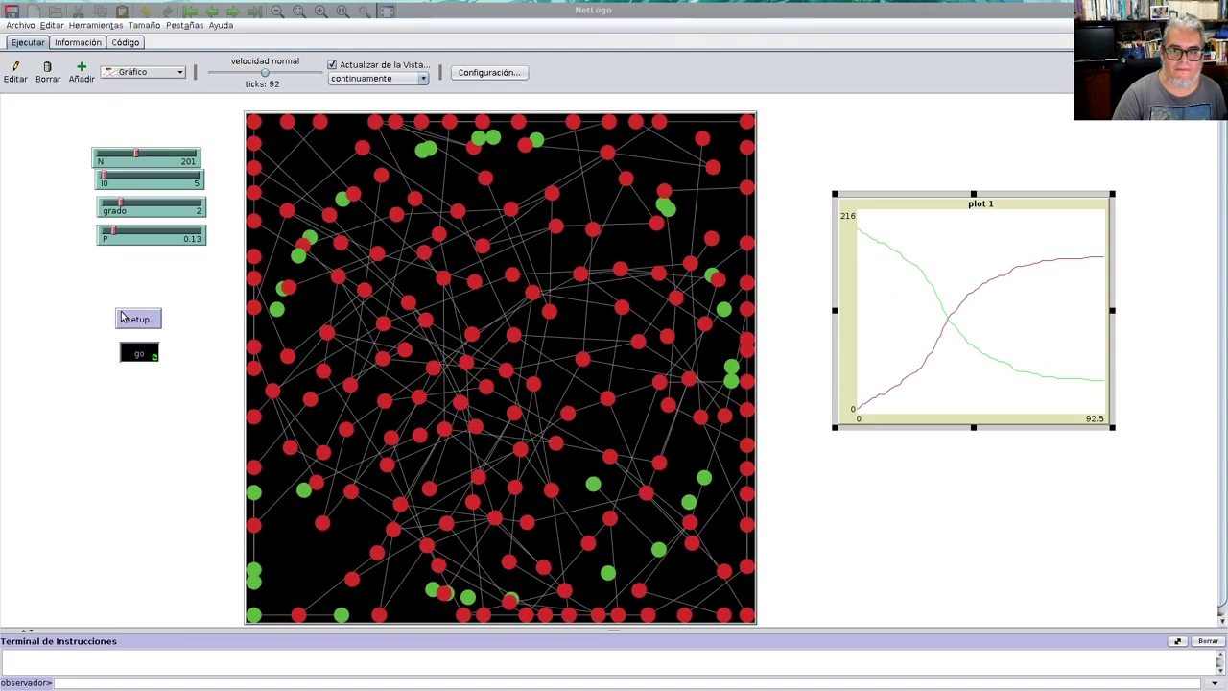
left_click(125, 319)
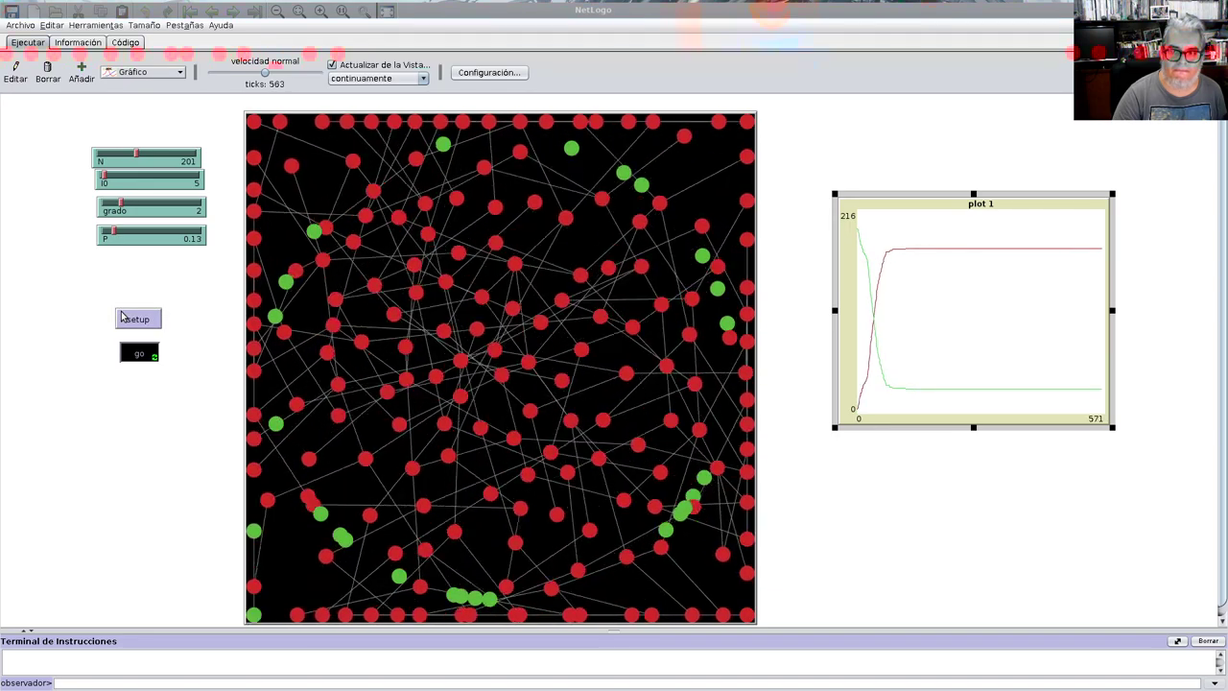
left_click(124, 318)
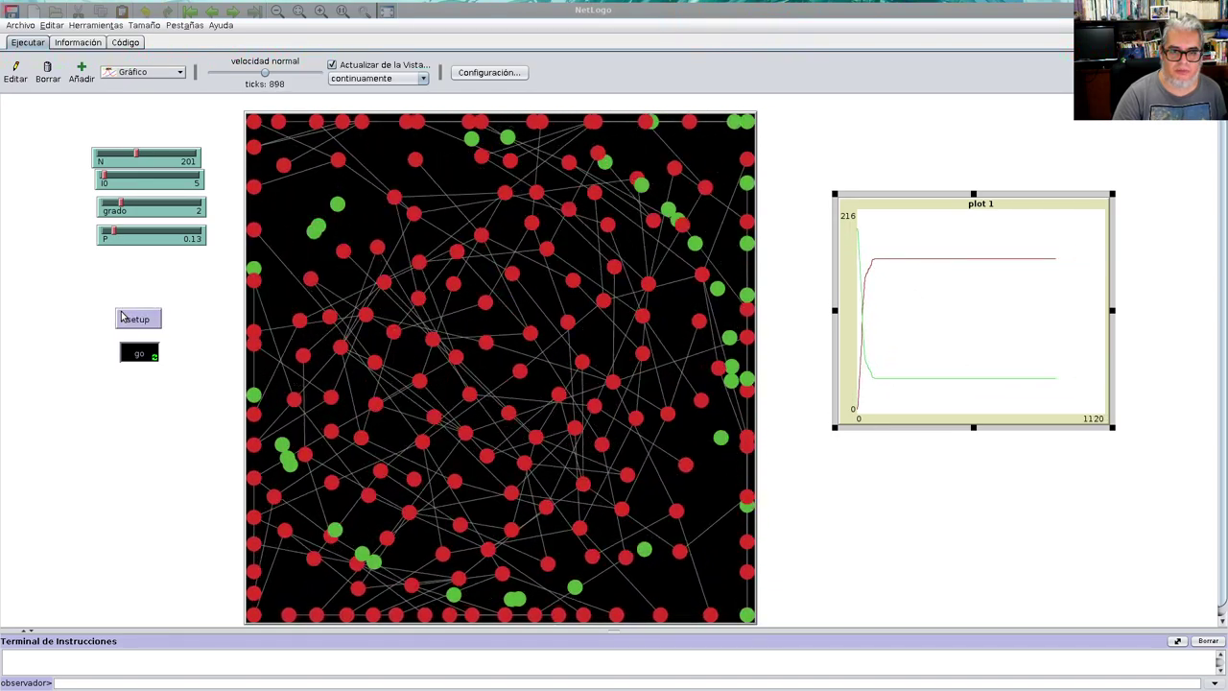
left_click(122, 317)
left_click(125, 319)
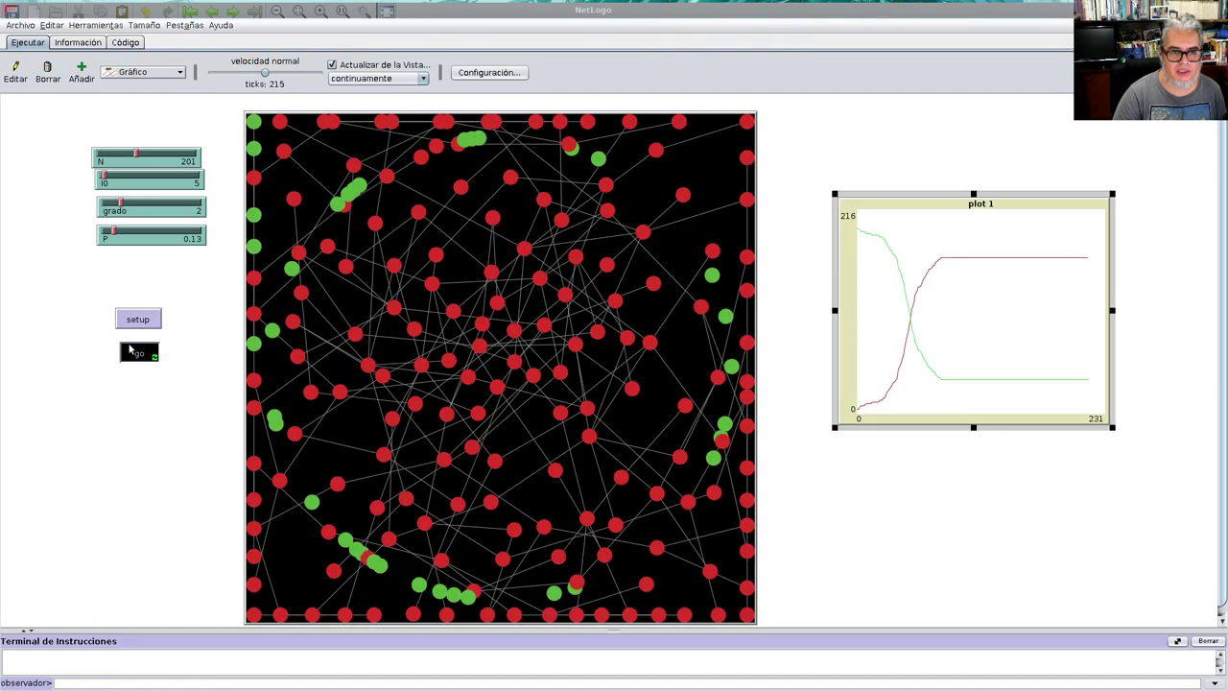
left_click(135, 354)
Step: Set max-pxcor and max-pycor to 50 in the world settings dialog
right_click(652, 506)
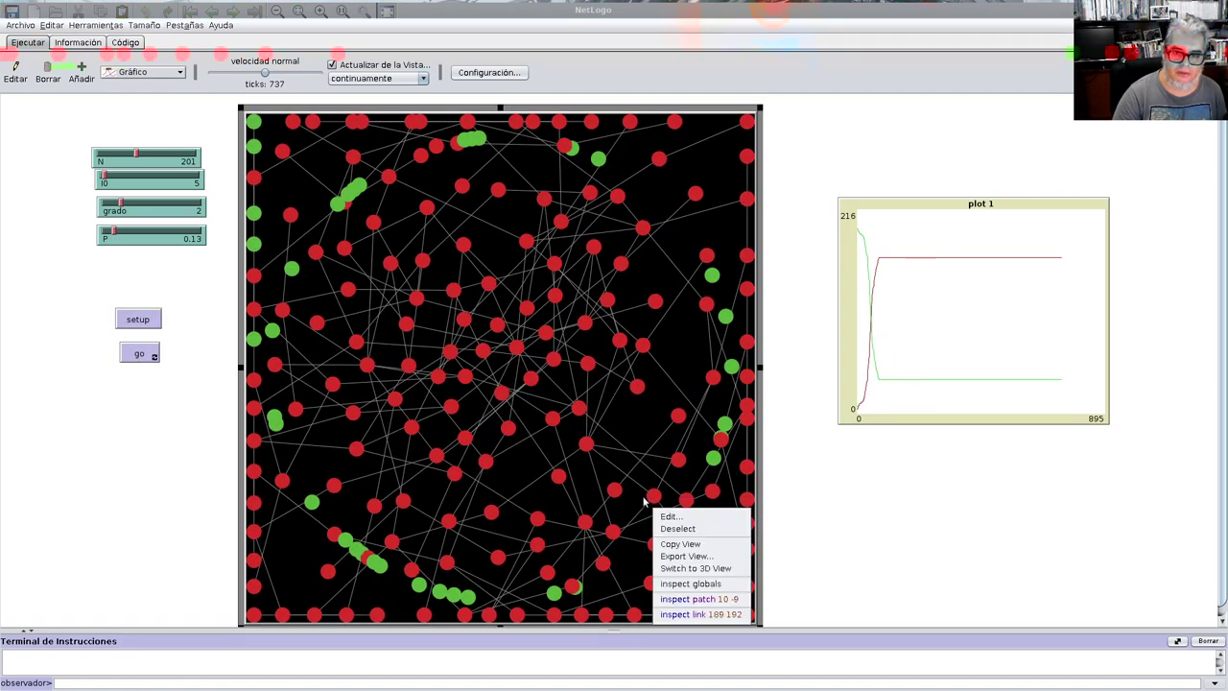
left_click(675, 519)
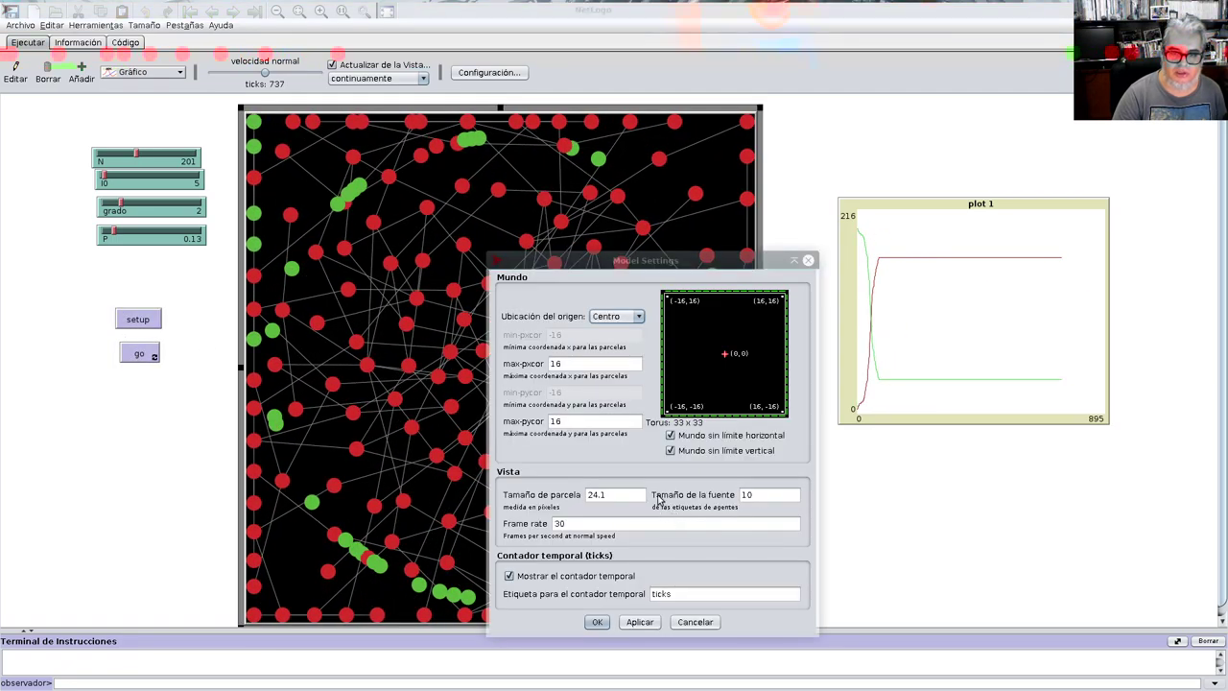
double_click(566, 363)
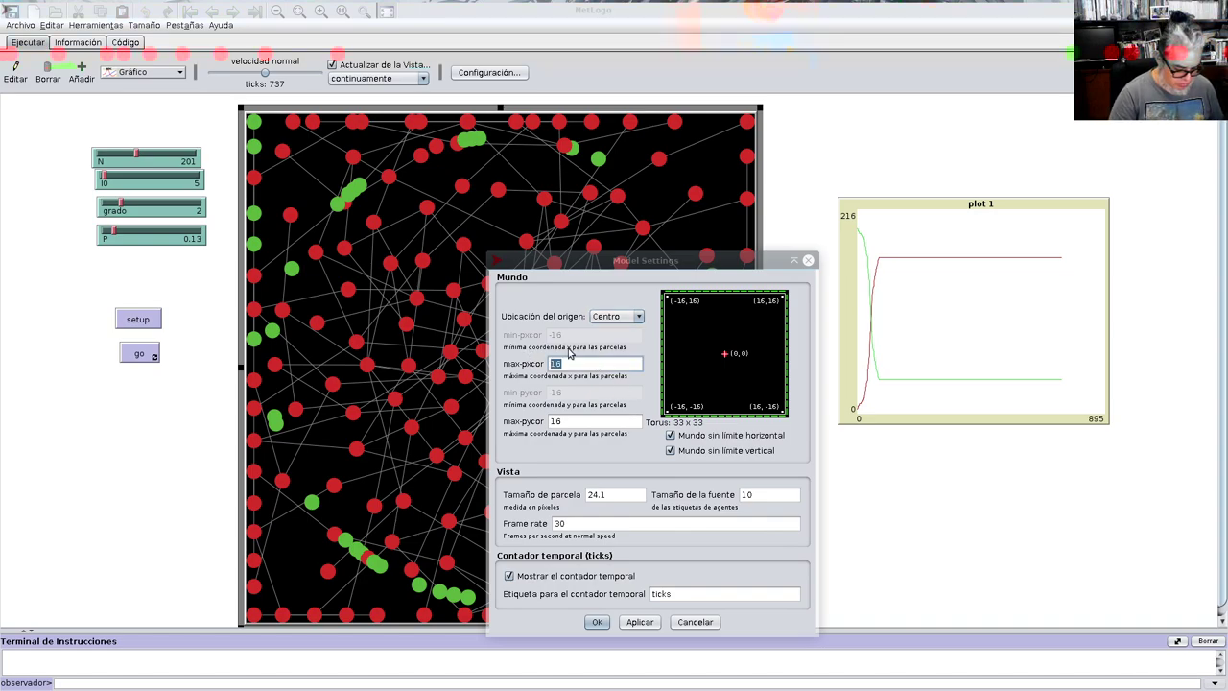
type("50")
key("Tab")
type("50")
double_click(589, 493)
Step: Apply a patch size of 10, then build and run the network in the larger world
type("10")
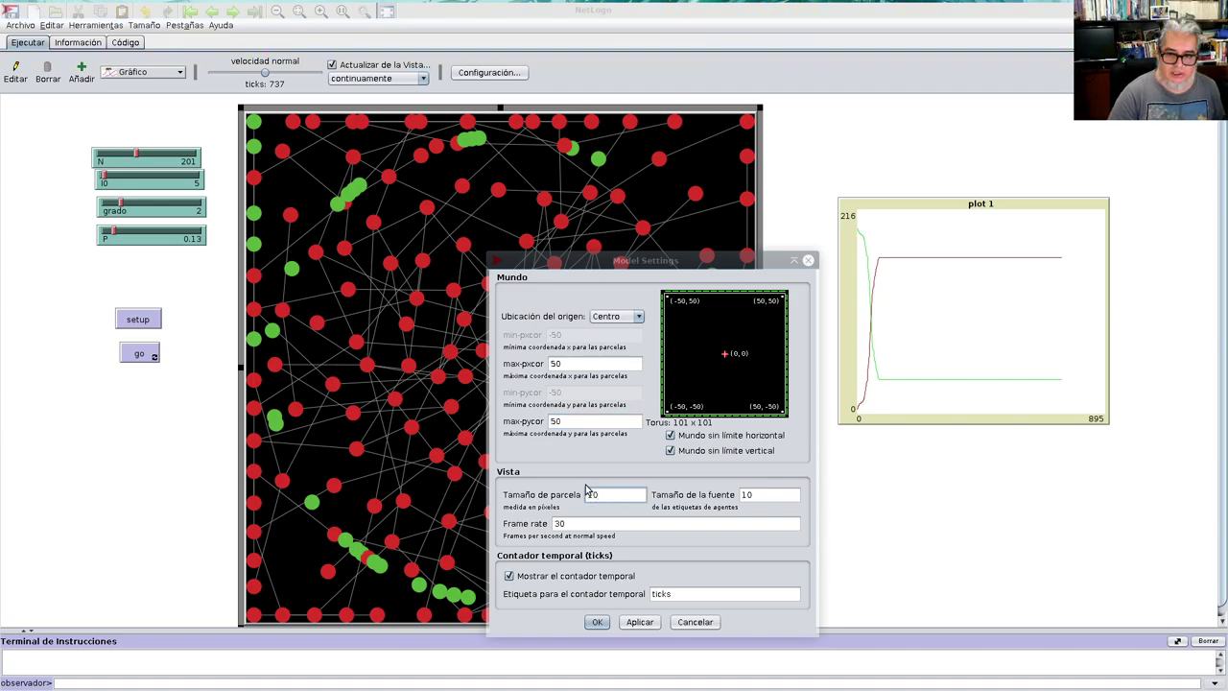
left_click(597, 622)
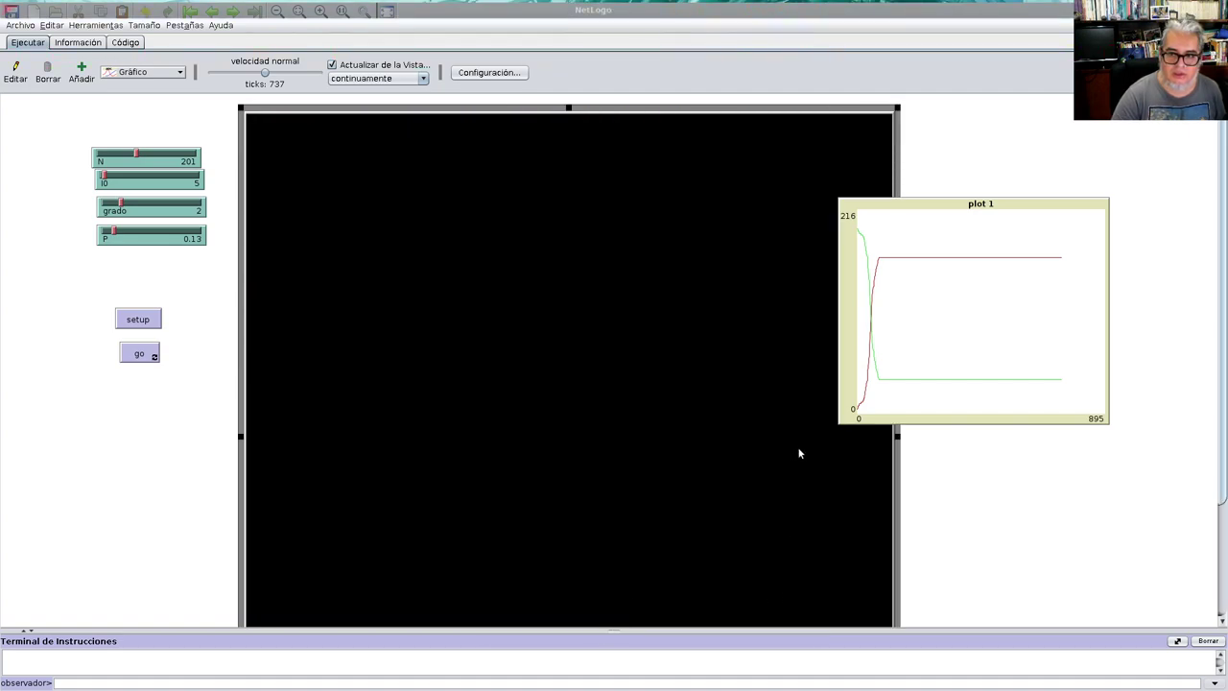
left_click(150, 326)
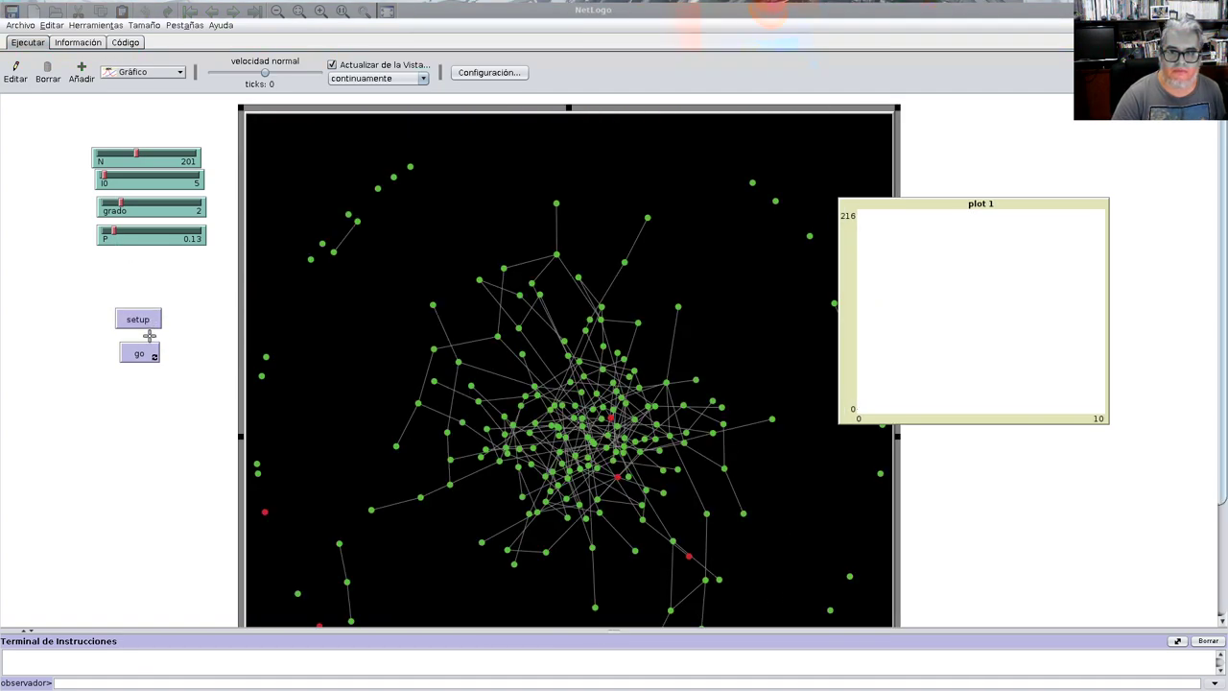
scroll(944, 465, "down", 1)
scroll(592, 527, "down", 1)
scroll(593, 528, "down", 1)
scroll(593, 527, "down", 1)
scroll(486, 488, "up", 1)
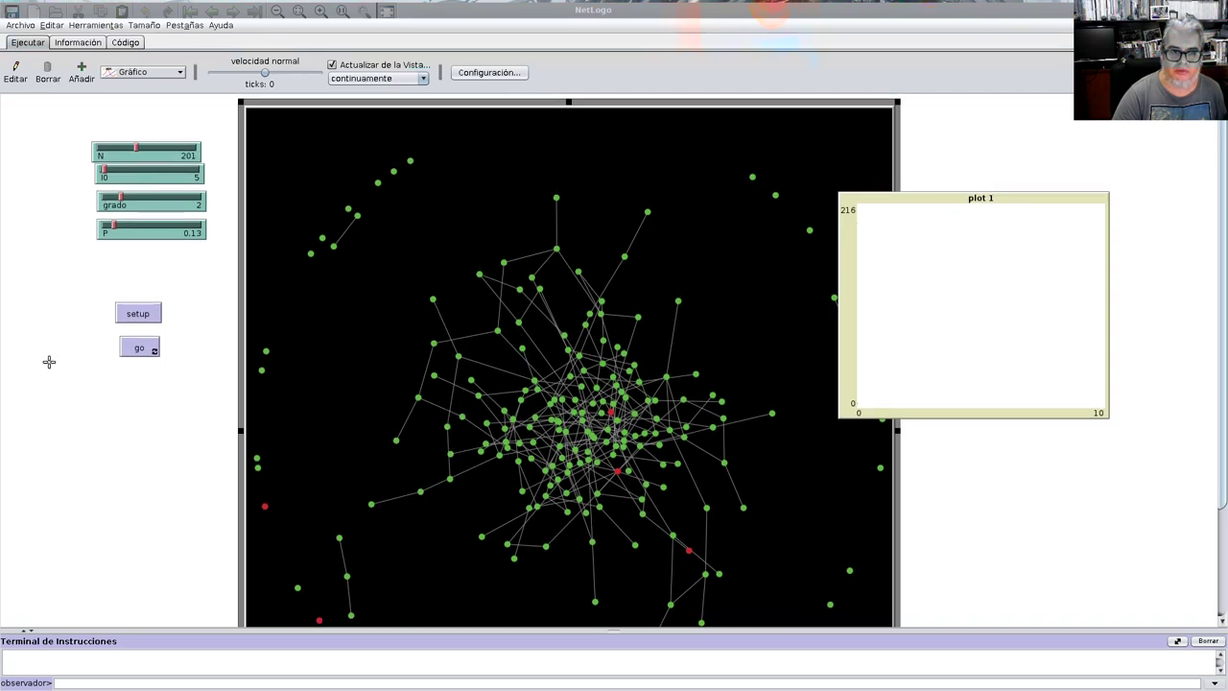
left_click(138, 349)
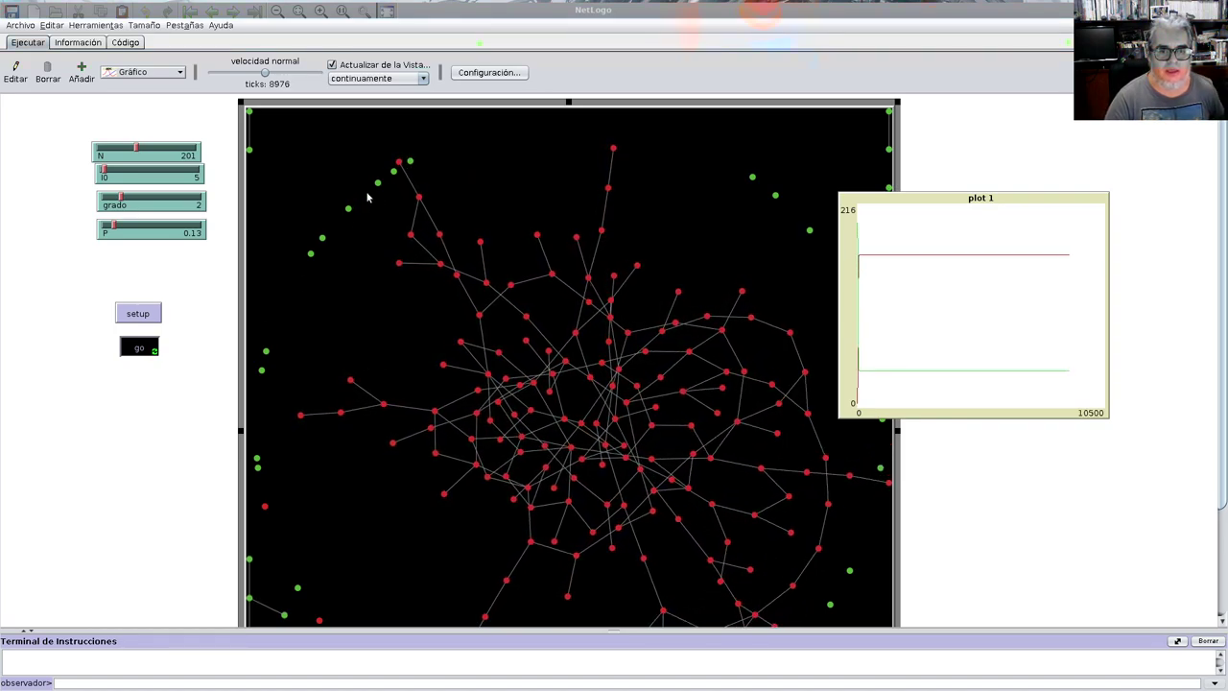
Step: Rebuild the network mid-run and scroll back up to the sliders
scroll(313, 599, "down", 1)
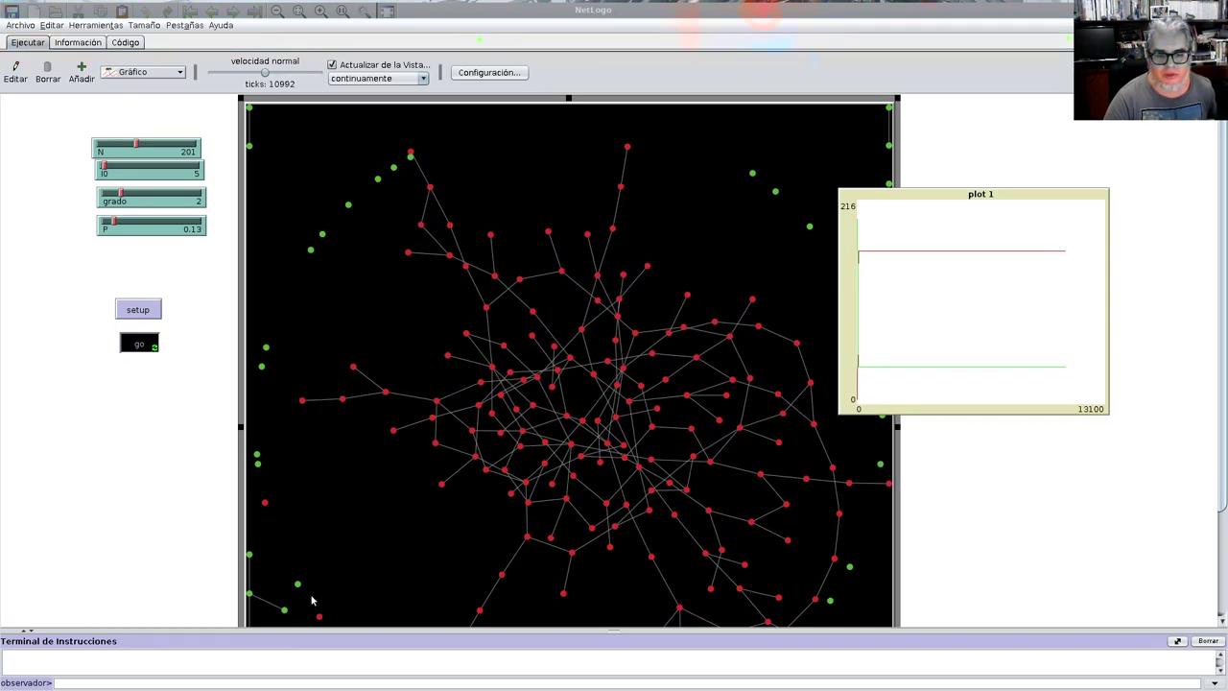
left_click_drag(1224, 226, 1224, 315)
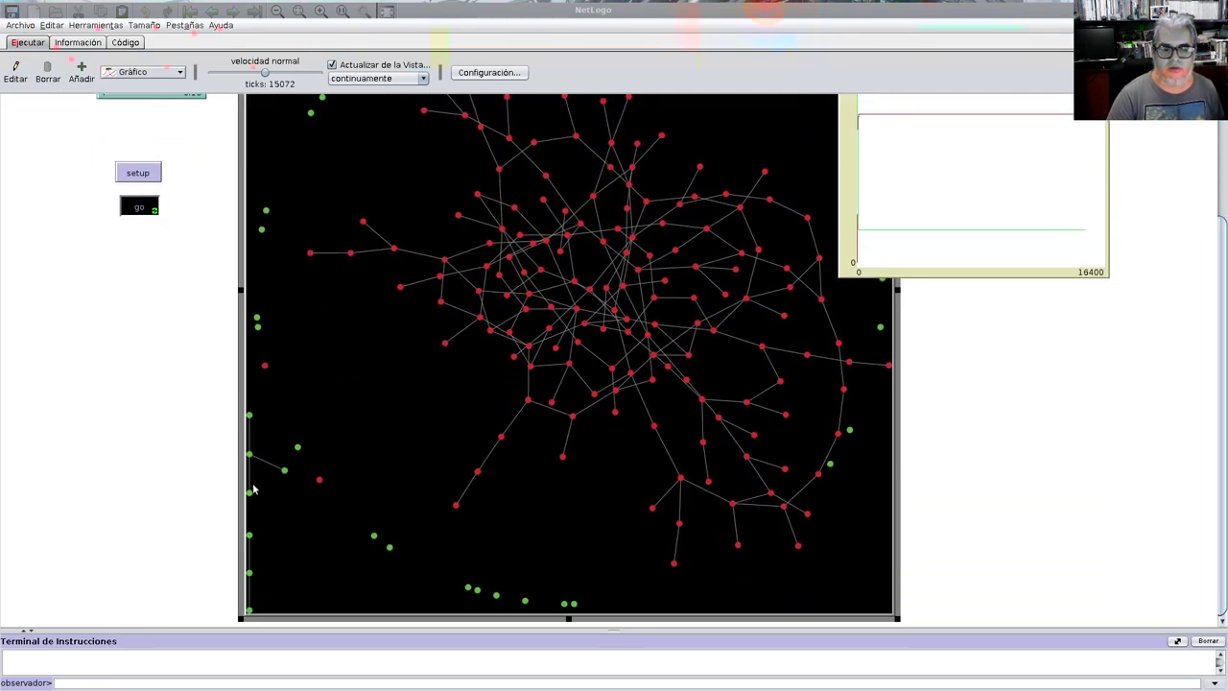
left_click(135, 174)
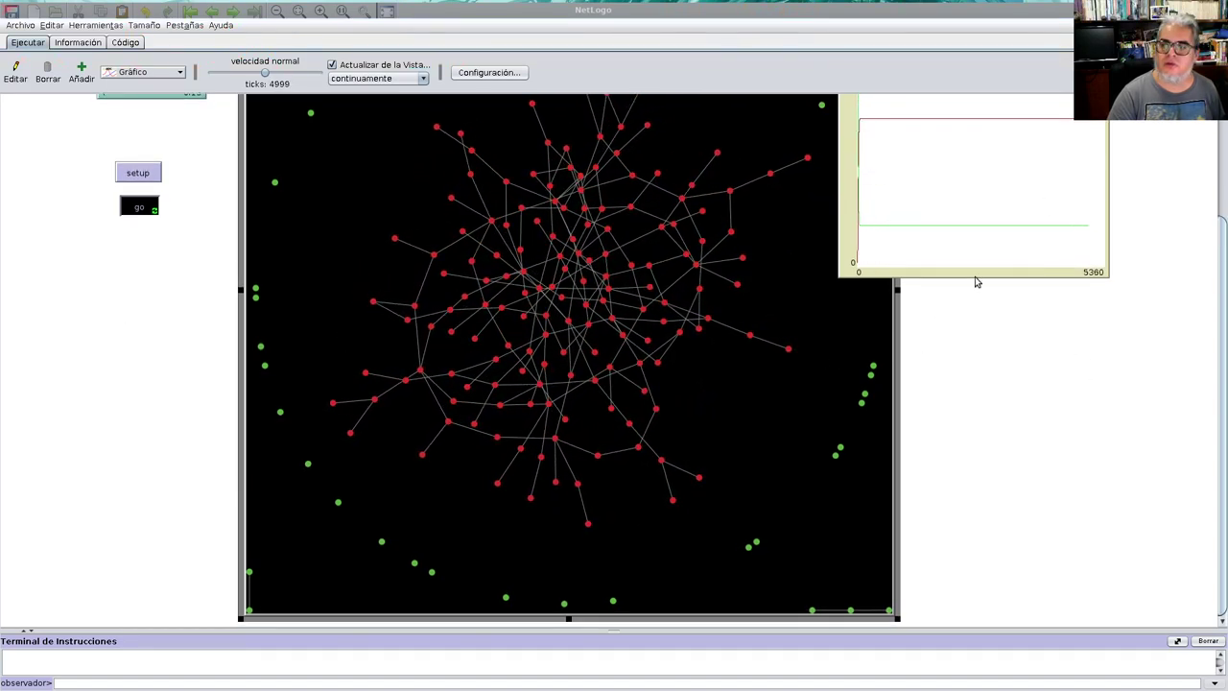
scroll(48, 181, "up", 3)
scroll(48, 180, "up", 1)
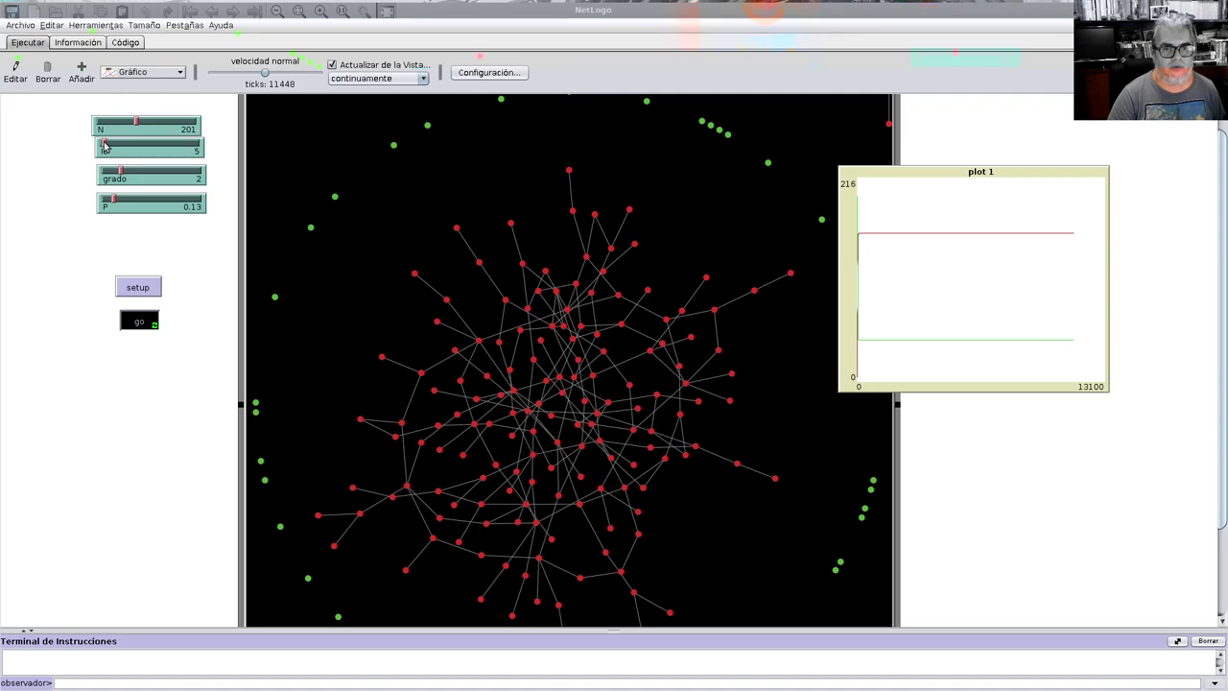
Step: Raise initial infected to 31 and P to 0.62, rerunning on several fresh networks
left_click_drag(106, 145, 163, 125)
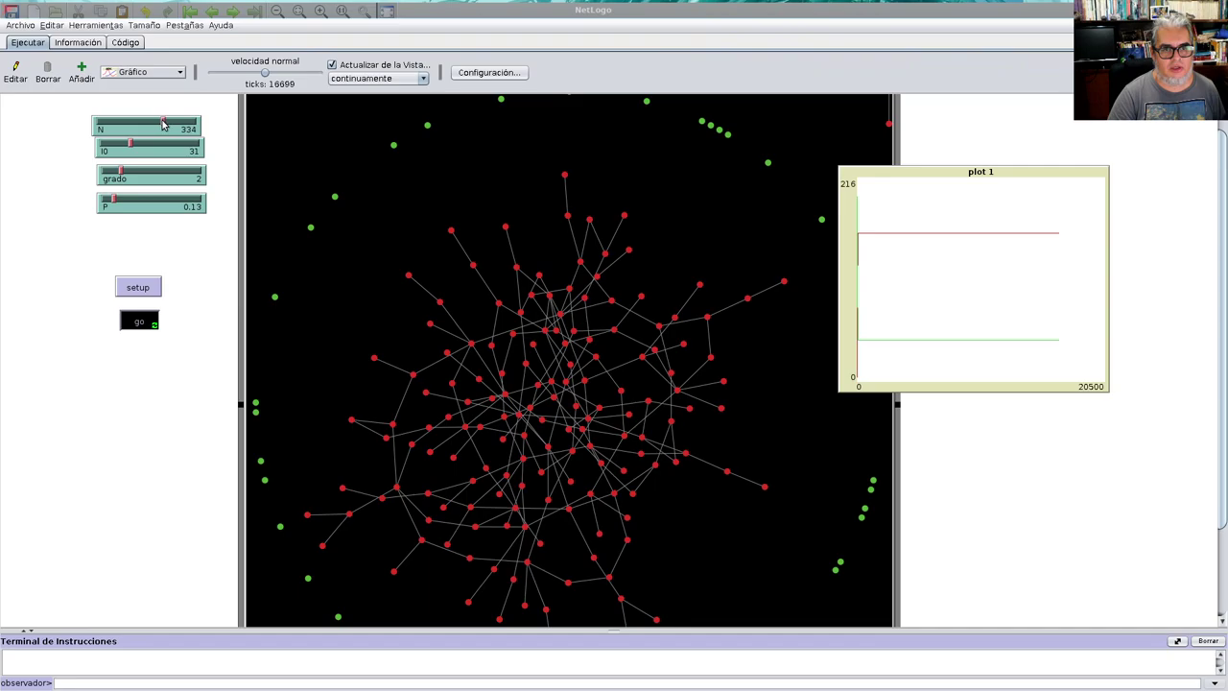
left_click(135, 290)
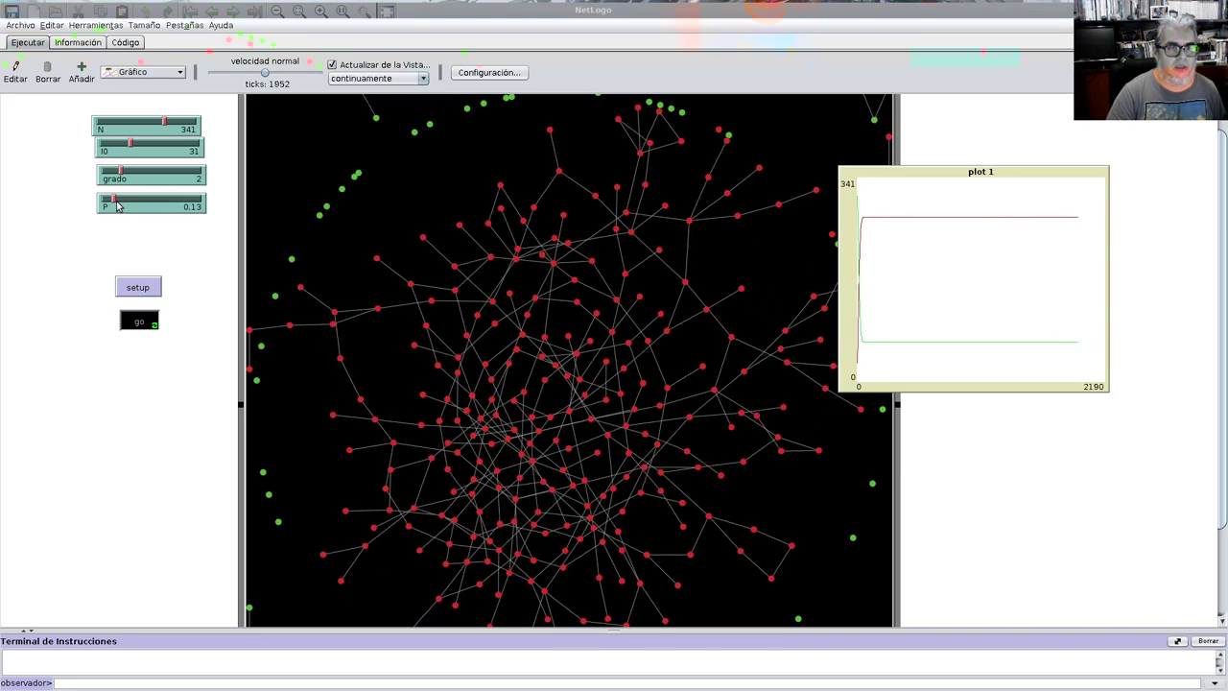
left_click_drag(115, 205, 162, 205)
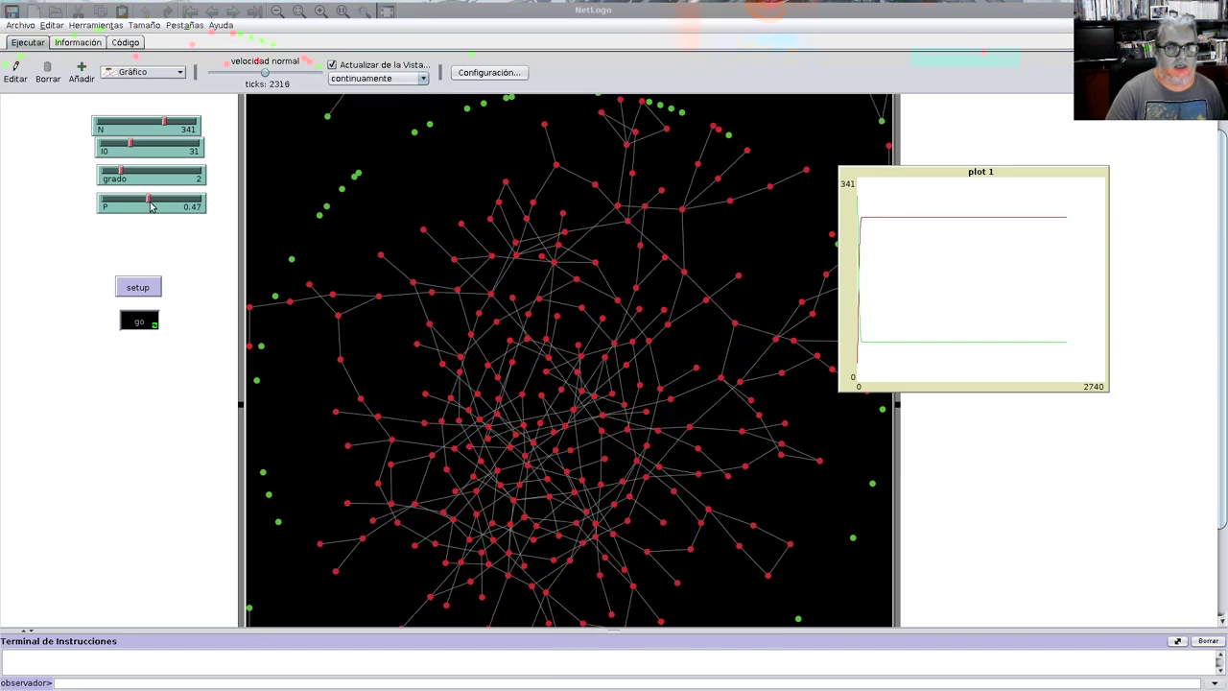
left_click(138, 287)
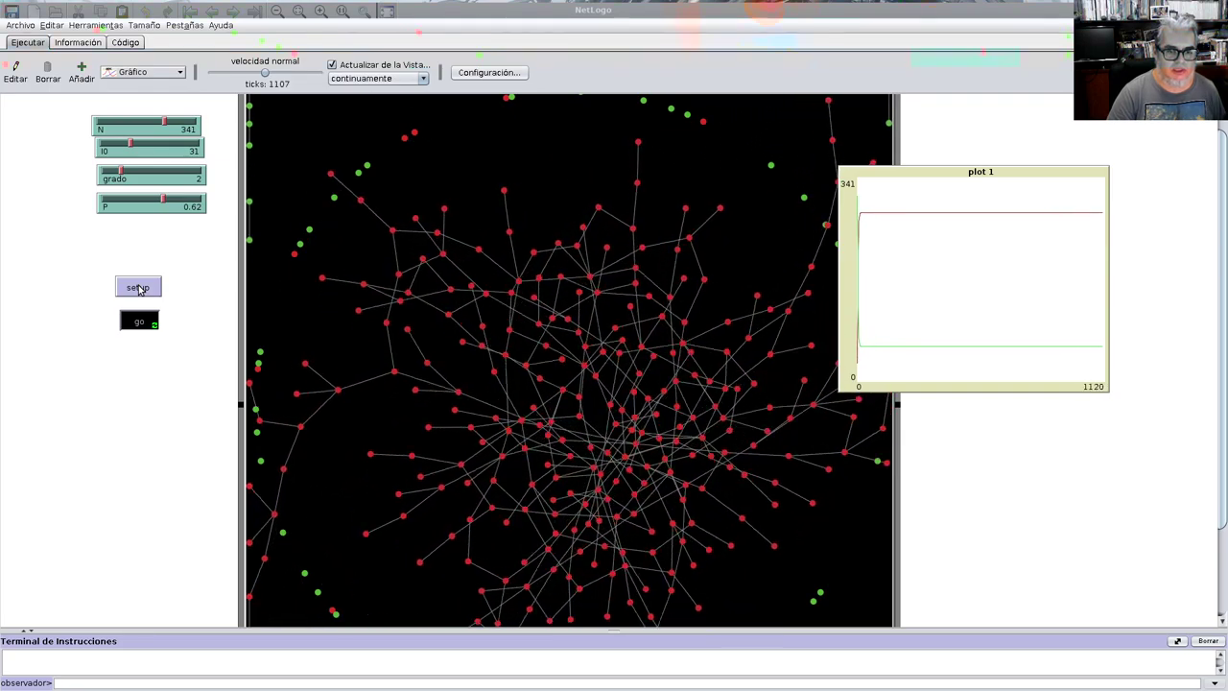
left_click(138, 288)
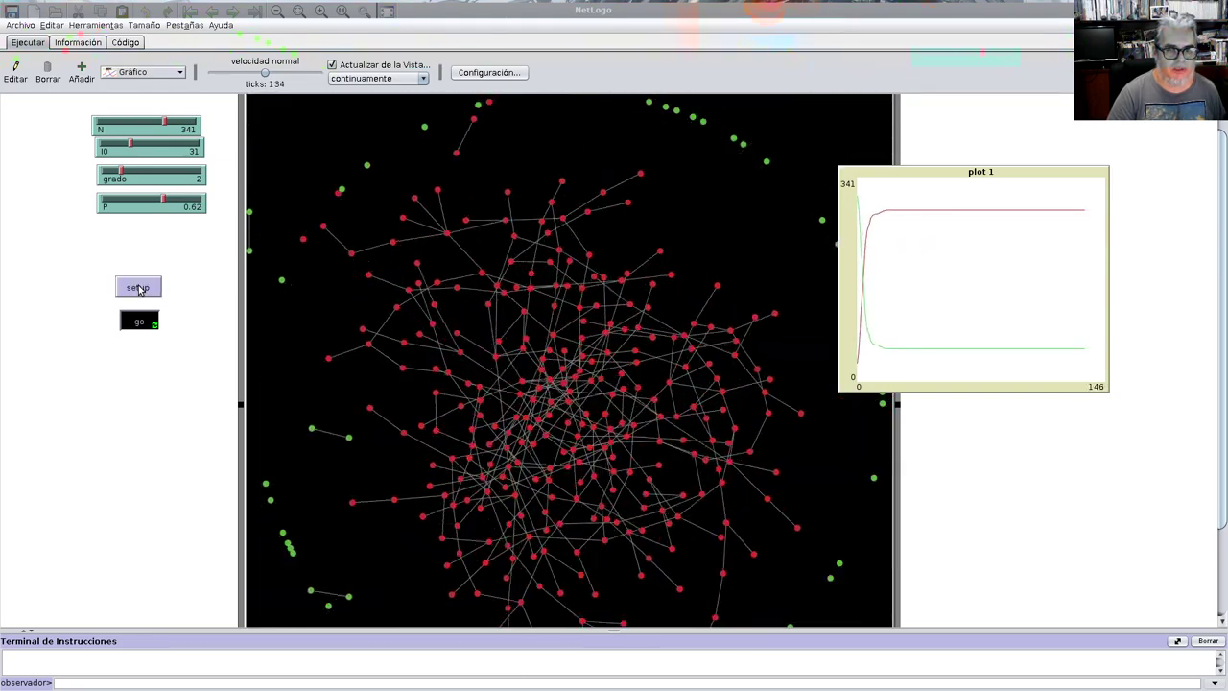
left_click(138, 288)
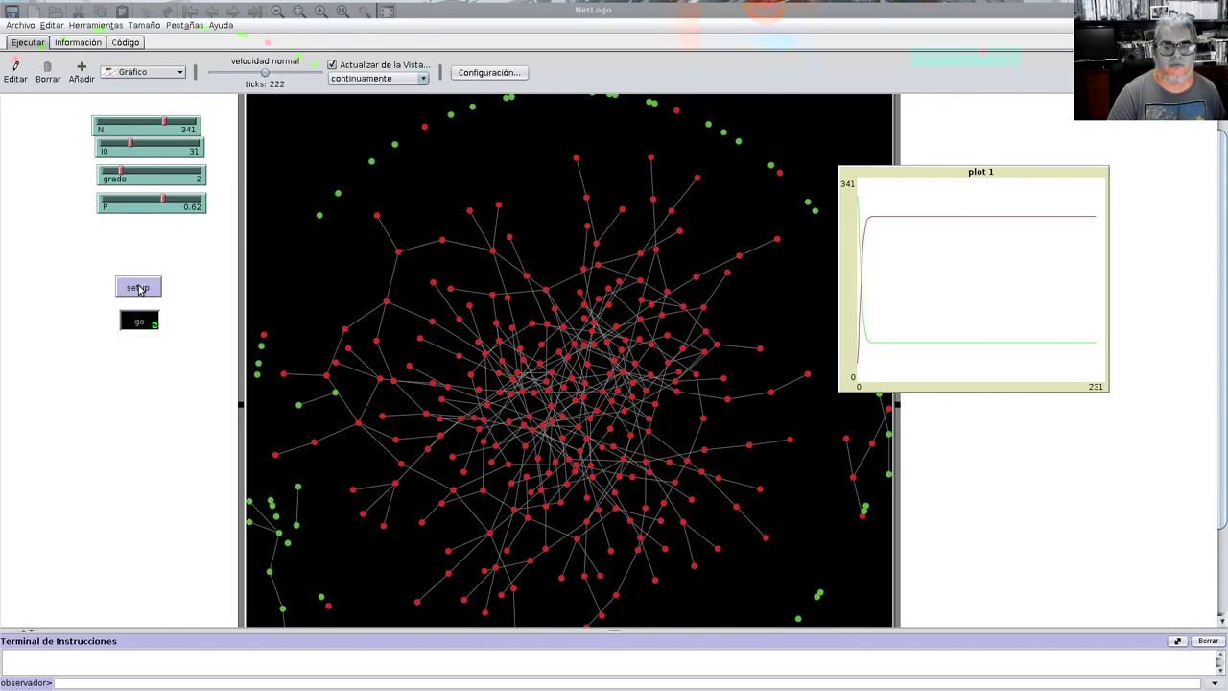
left_click(138, 288)
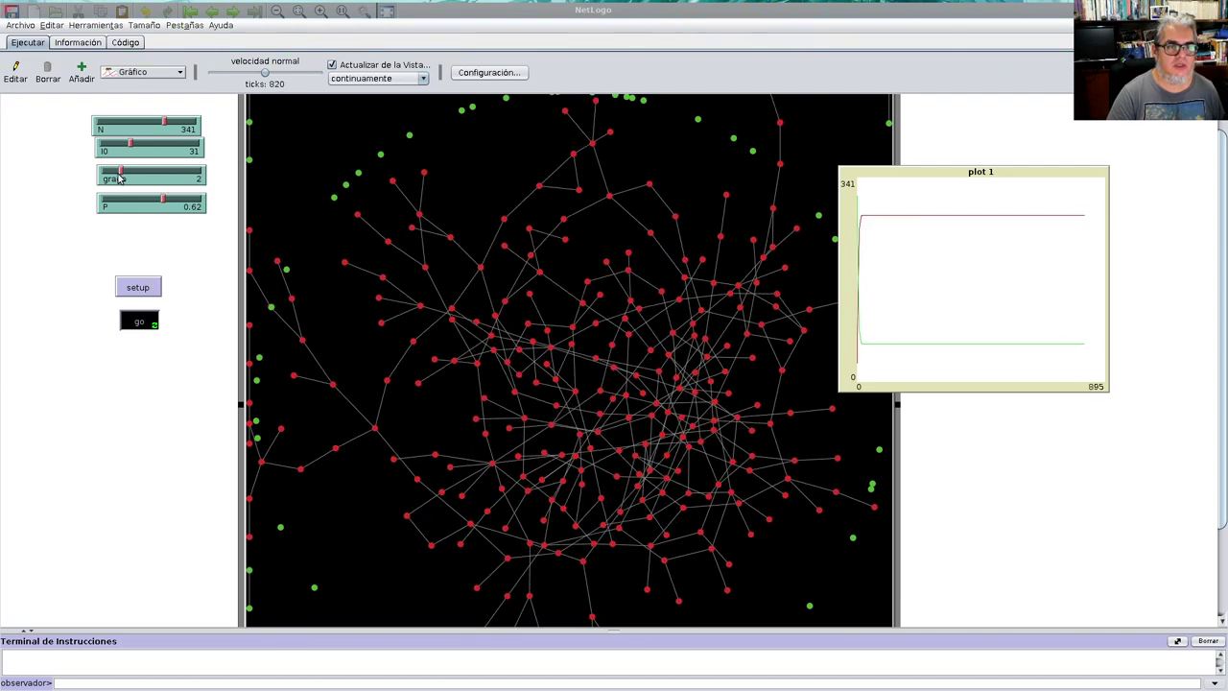
Step: Set grado to 6 and initial infected to 8, rebuilding the network
mouse_move(119, 179)
left_mouse_down()
mouse_move(161, 179)
mouse_move(115, 202)
left_mouse_up()
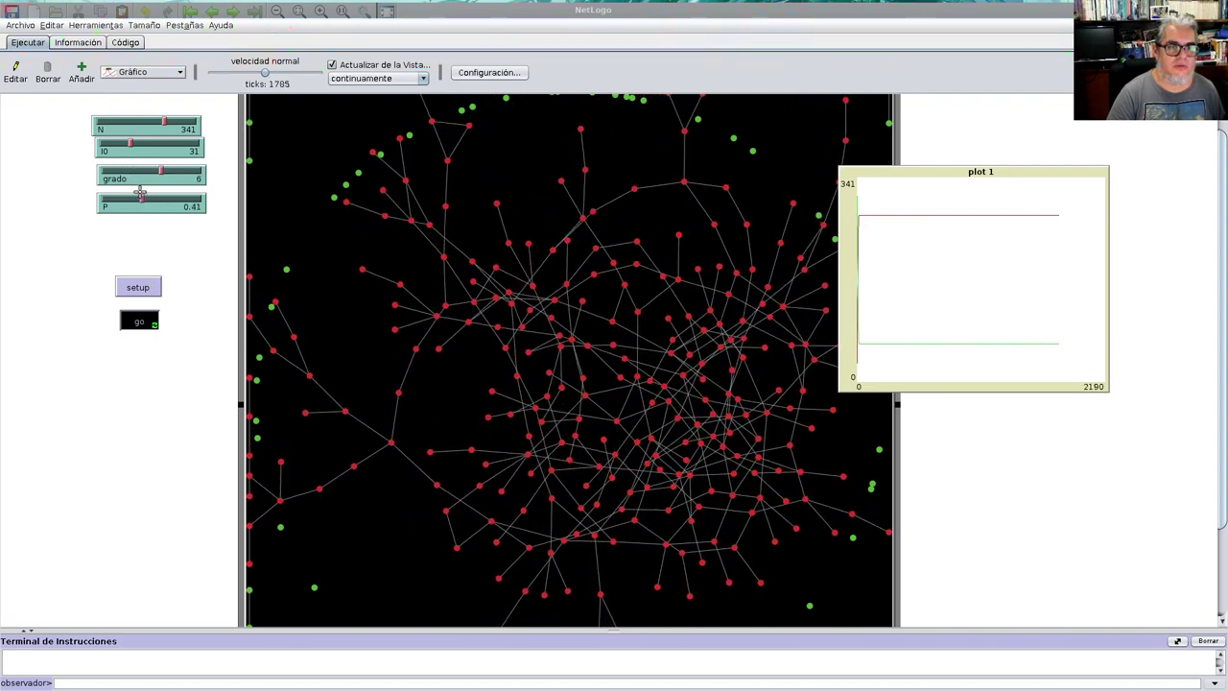
left_click(158, 294)
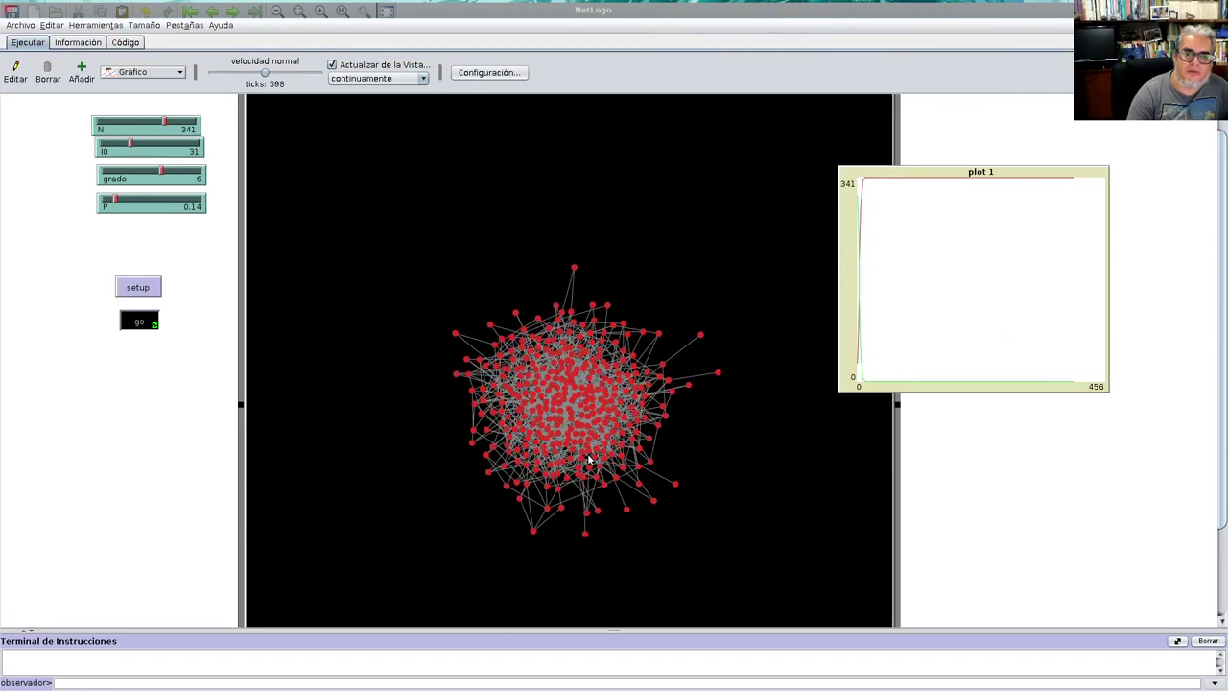
left_click(158, 294)
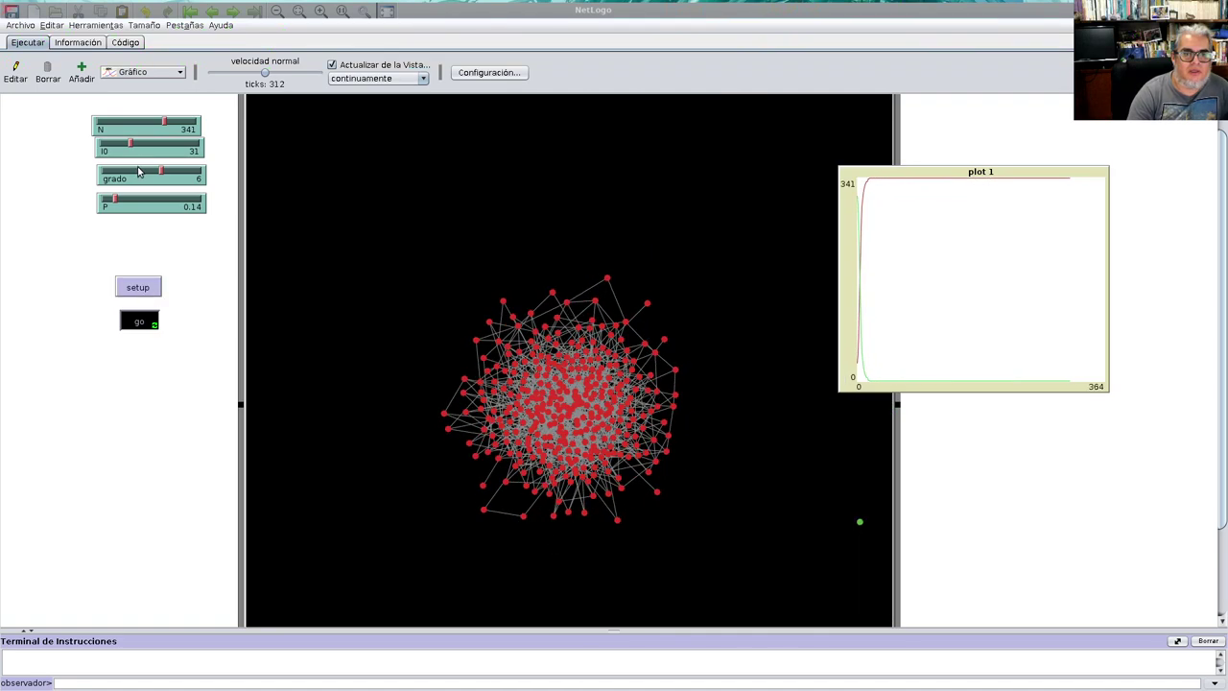
left_click_drag(125, 144, 106, 144)
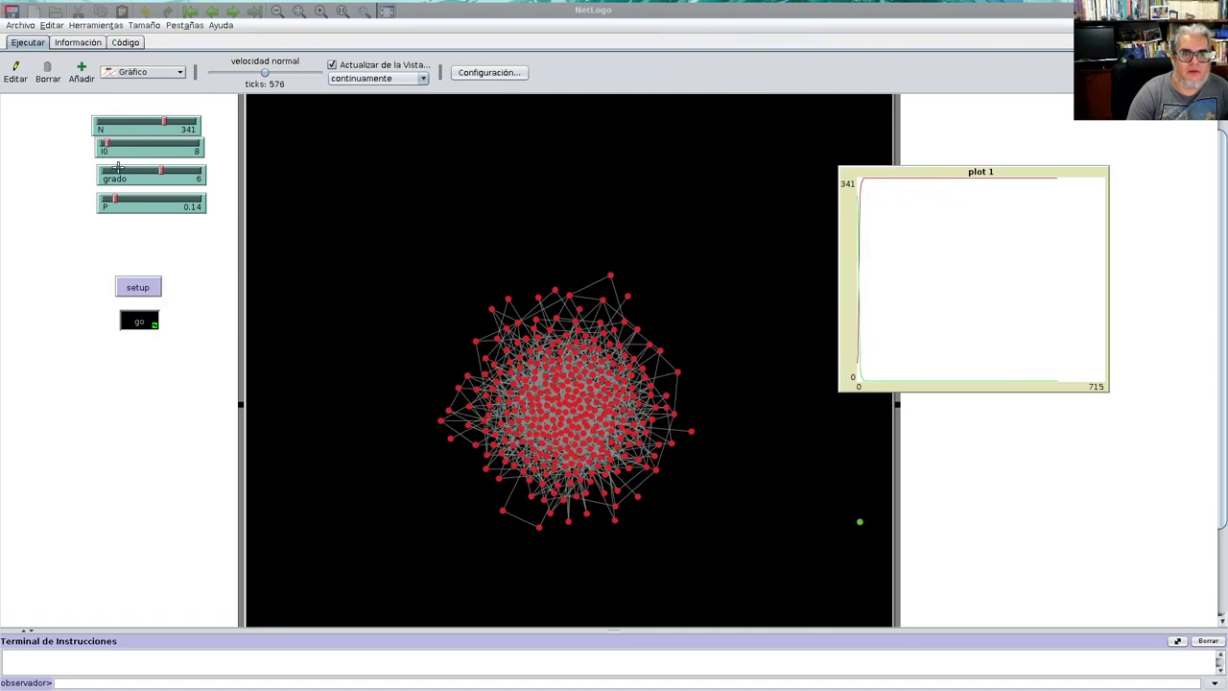
left_click(138, 287)
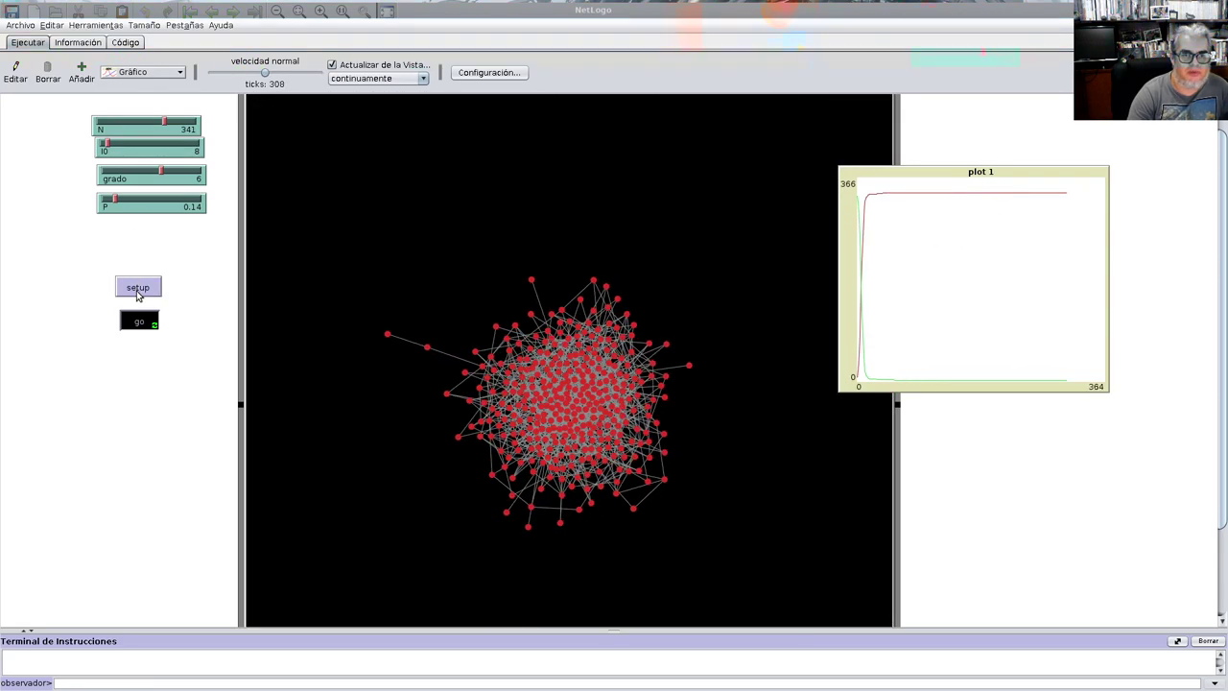
left_click(137, 290)
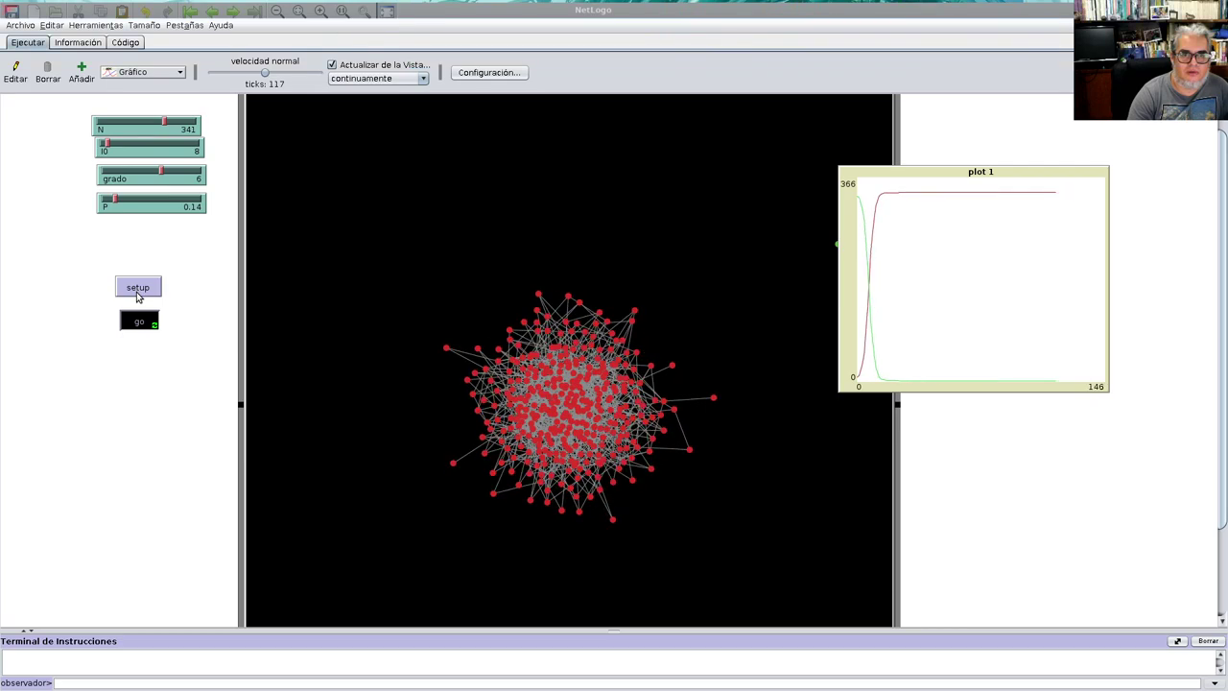
Step: Slow the simulation, run go until infection sweeps the network, and shift the plot right
left_click_drag(261, 74, 222, 74)
left_click(154, 284)
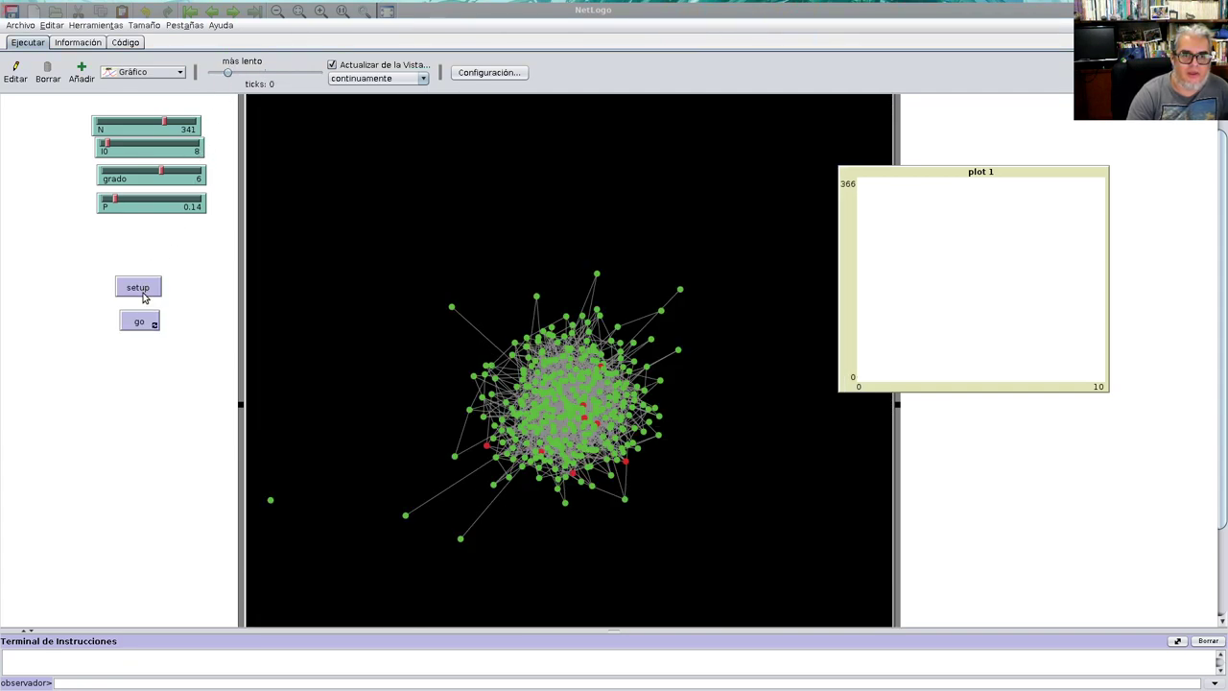
left_click(140, 324)
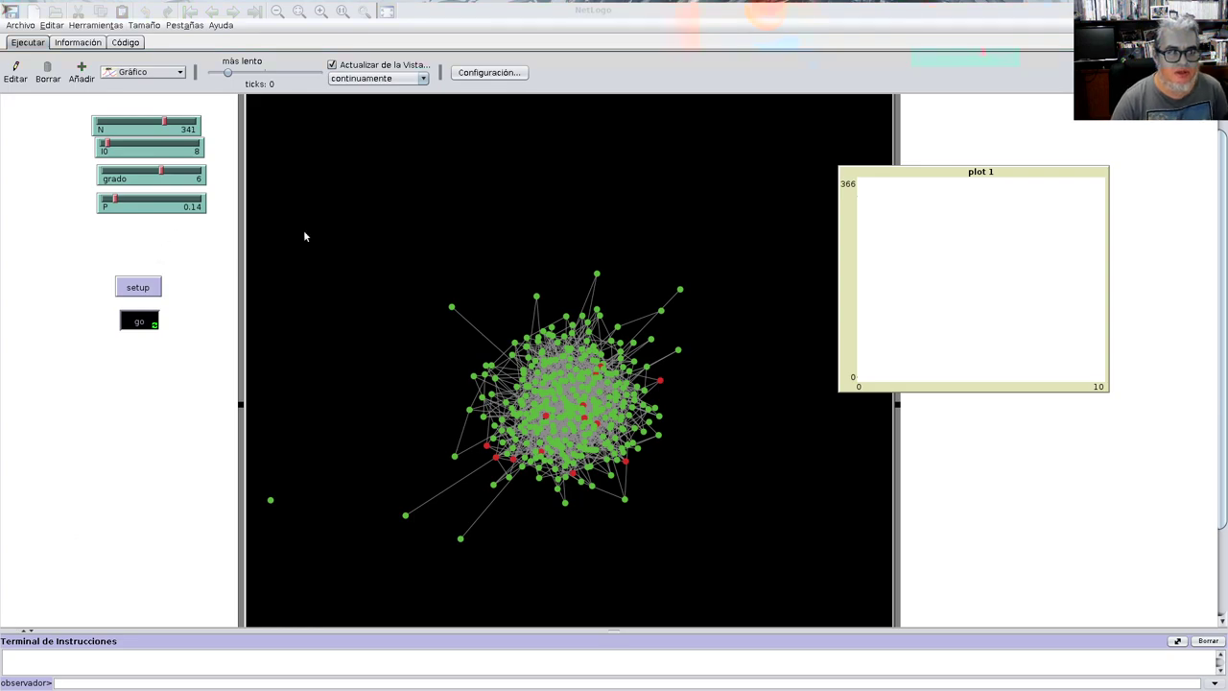
left_click(979, 343)
left_click_drag(979, 343, 1058, 355)
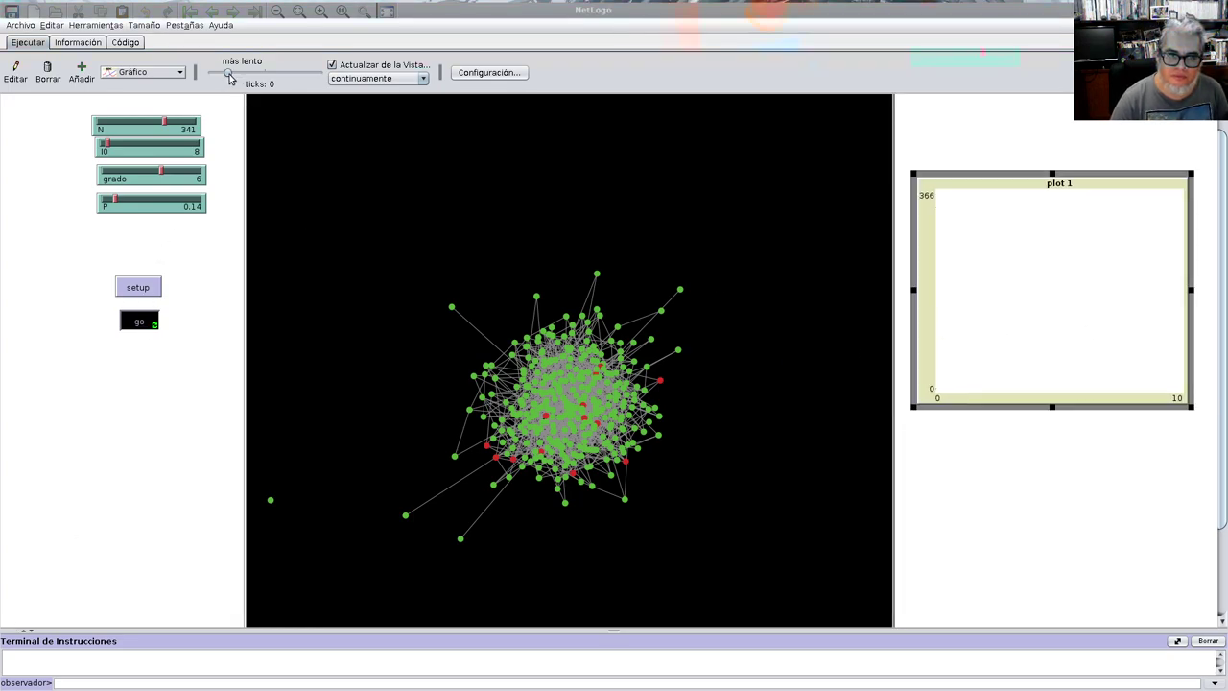
left_click(257, 77)
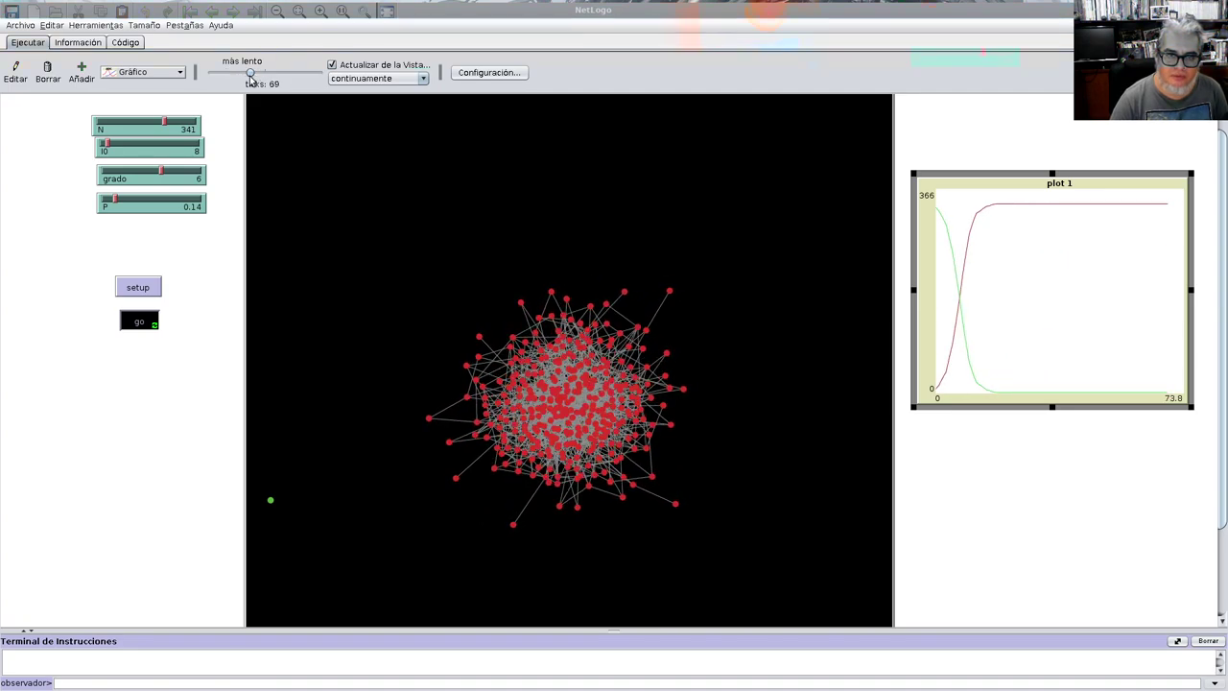
left_click_drag(159, 358, 142, 322)
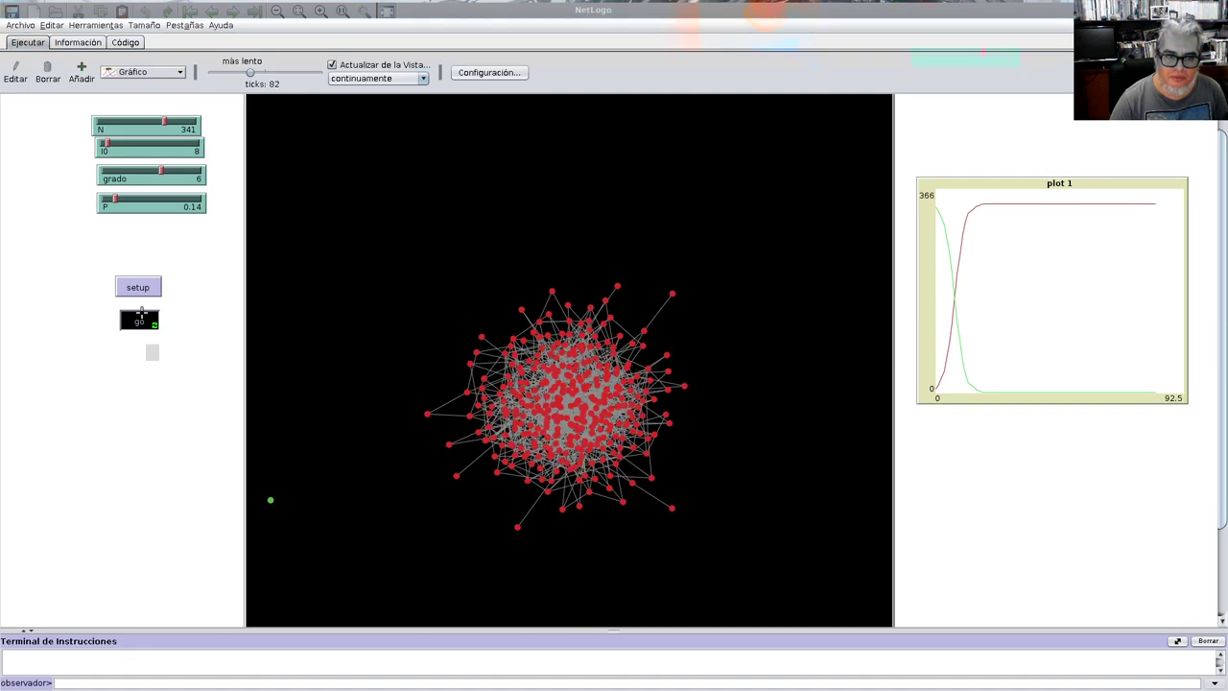
Step: Untick Continuamente on the go button so each press runs a single step
right_click(142, 322)
left_click(163, 330)
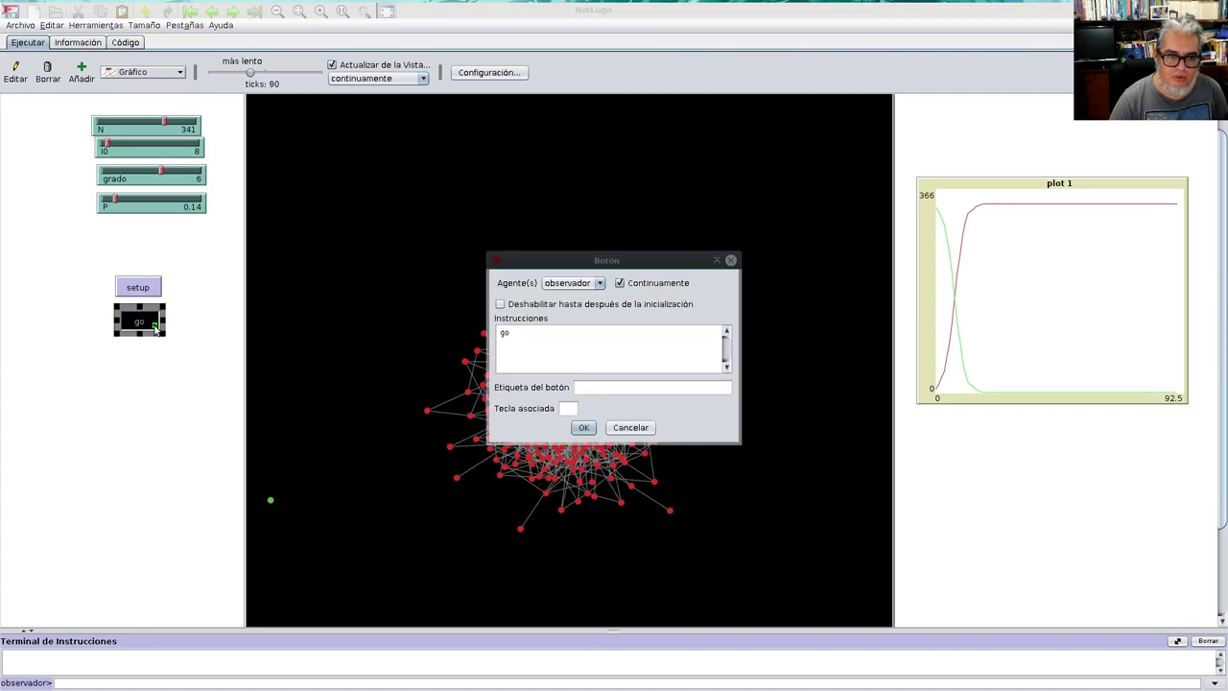
left_click(620, 285)
left_click(583, 430)
Step: Return to normal speed, rebuild the network with degree 3, and run the contagion
left_click(159, 285)
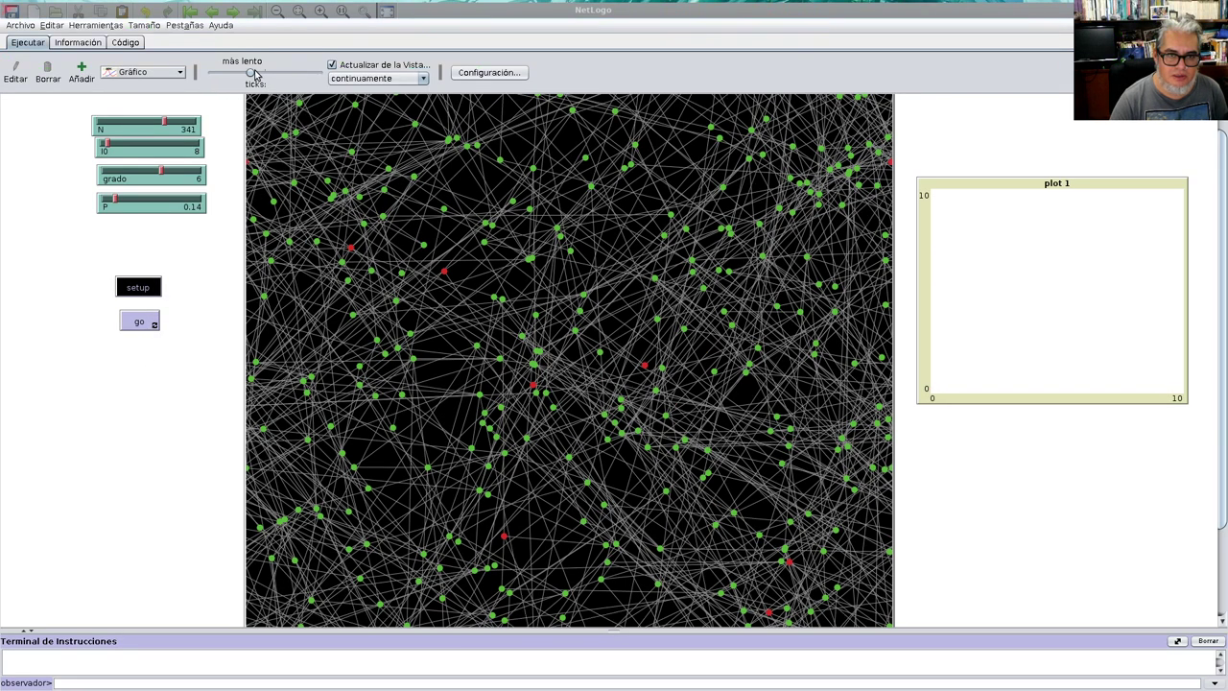
left_click_drag(250, 74, 266, 73)
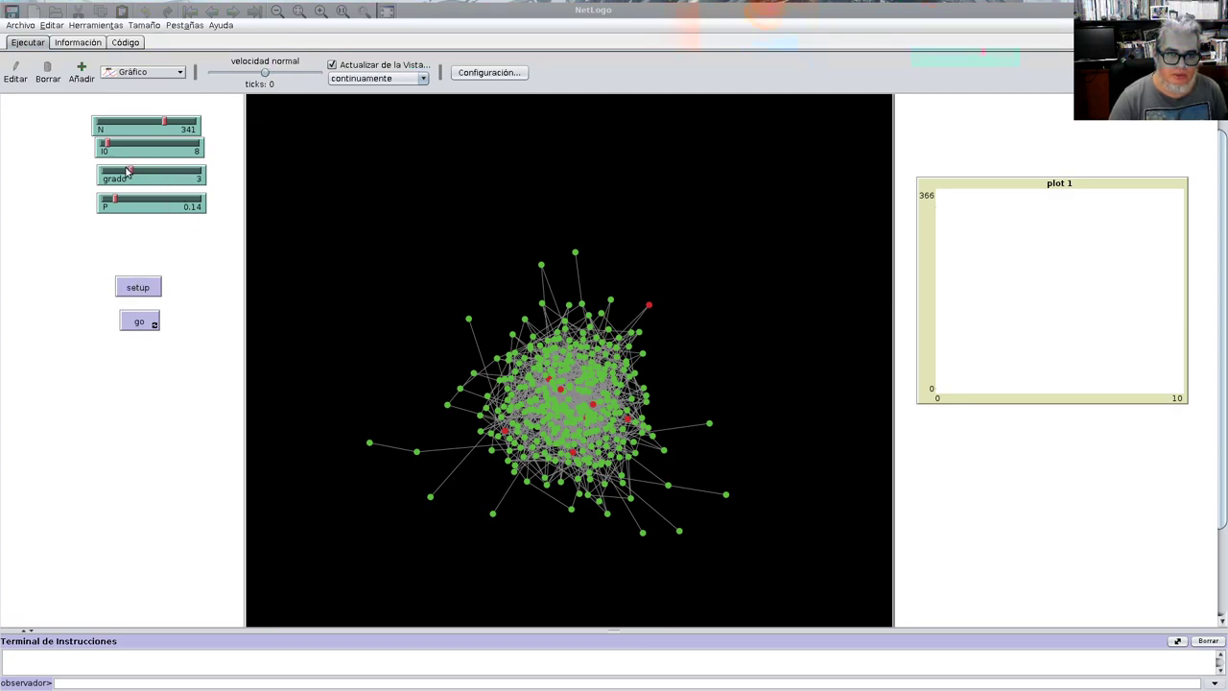
left_click(138, 288)
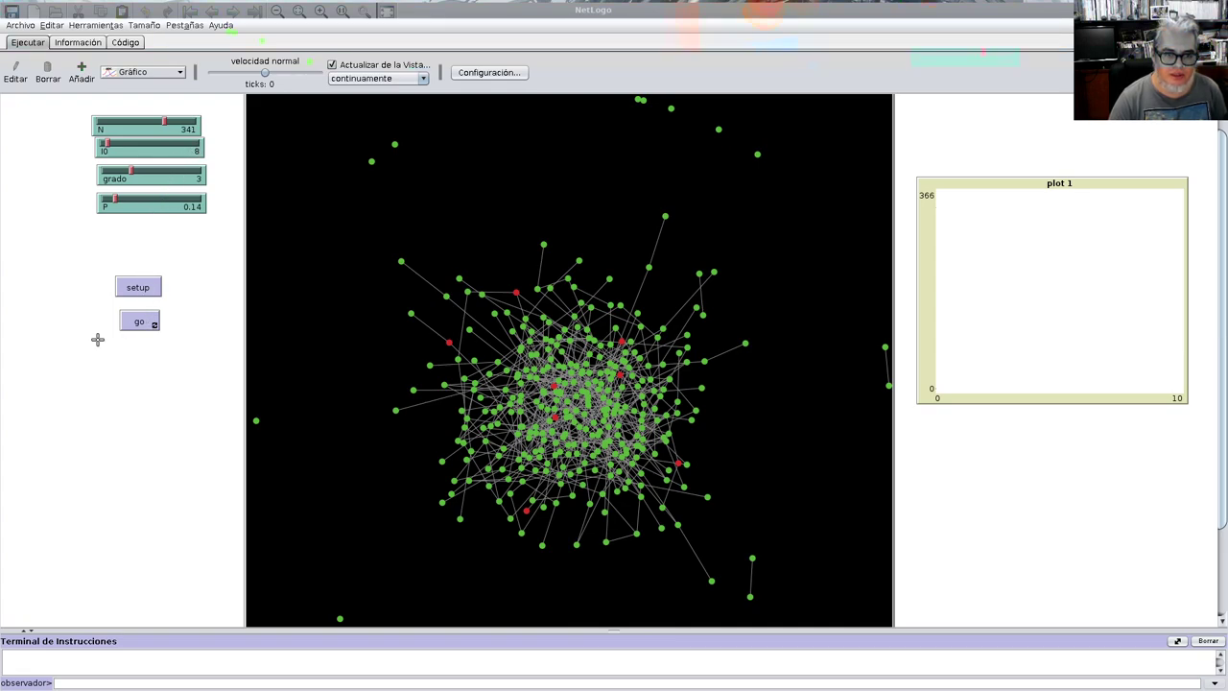
left_click(134, 329)
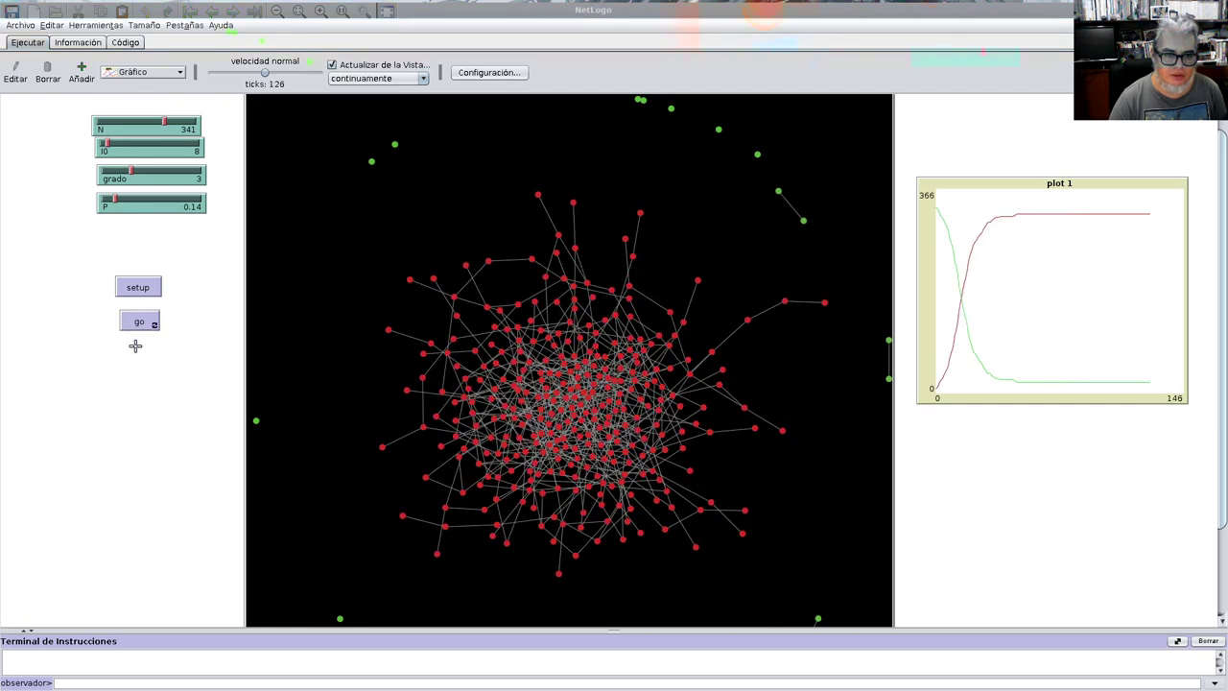
right_click(138, 357)
Step: Make sure the go button is set to single-step, with Continuamente unticked
left_click(134, 342)
right_click(139, 325)
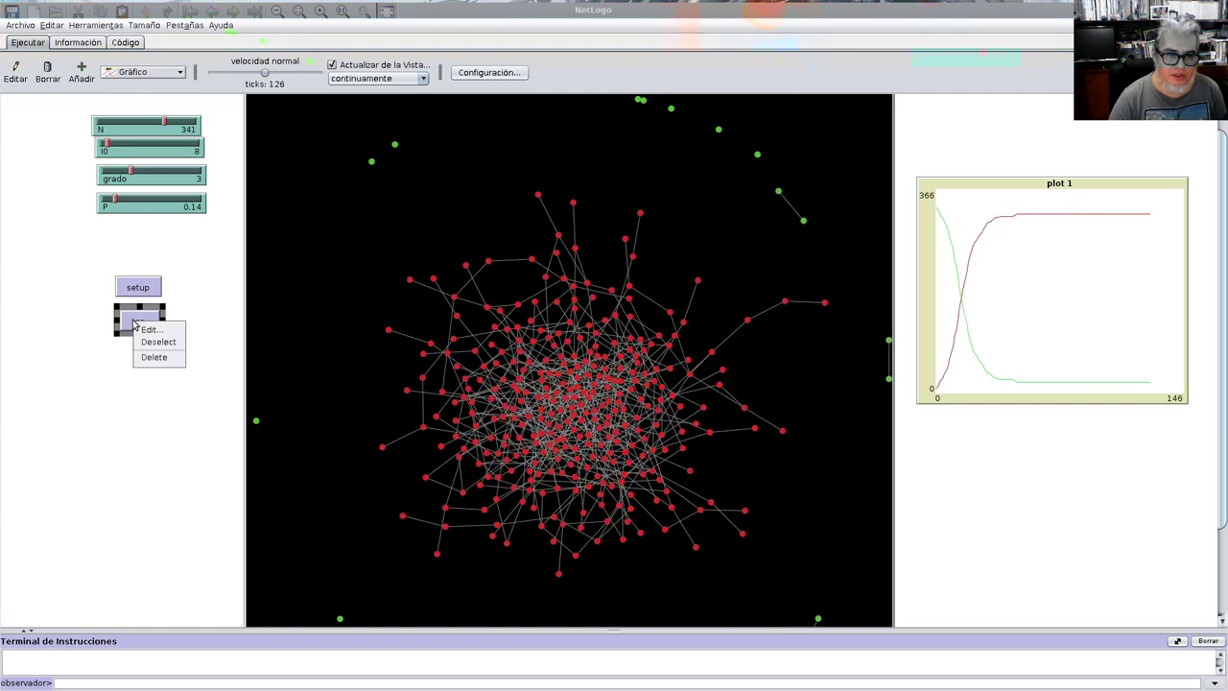
left_click(153, 330)
left_click(621, 286)
left_click(585, 430)
Step: Rebuild the grado-3 network and step go repeatedly until nearly every node is infected
left_click(153, 291)
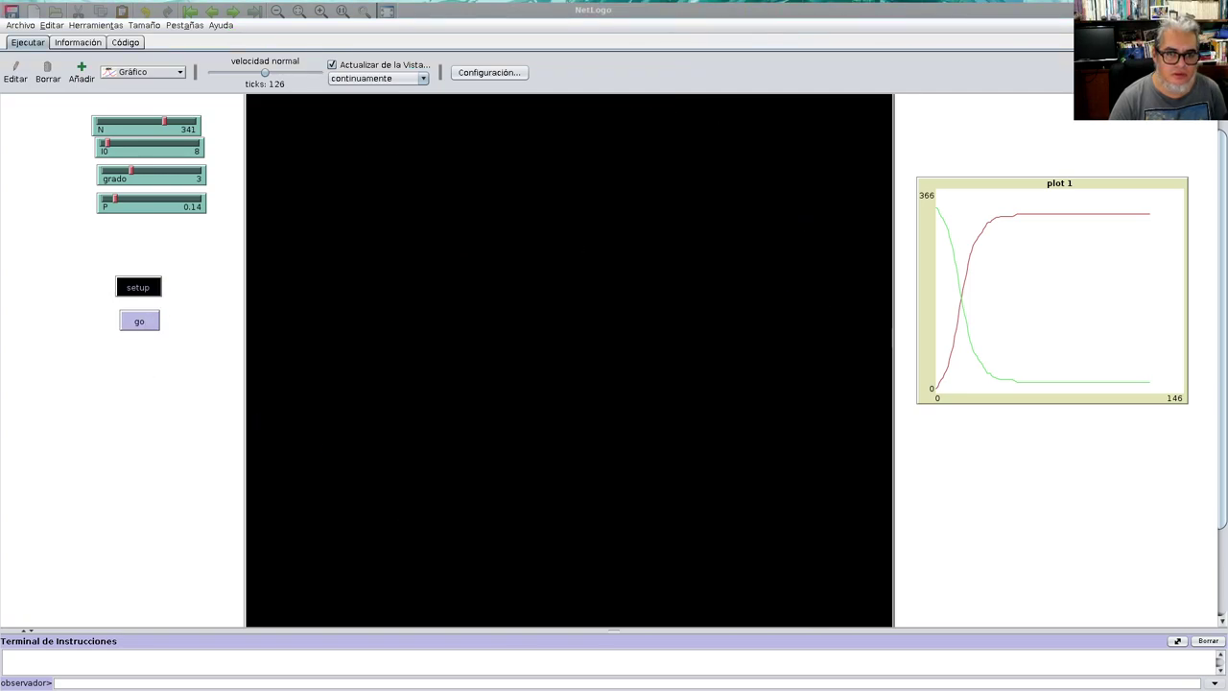
left_click(140, 324)
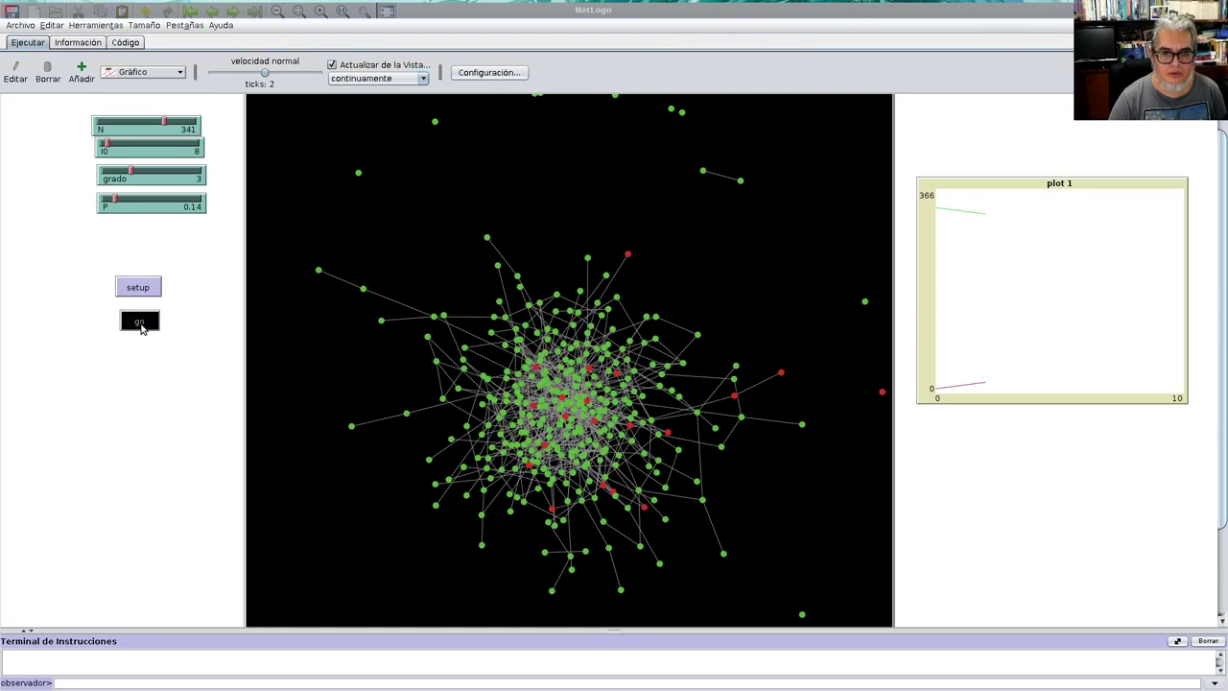
left_click(140, 325)
left_click(140, 324)
left_click(140, 324)
left_click(140, 324)
left_click(140, 324)
left_click(140, 324)
left_click(140, 324)
left_click(140, 324)
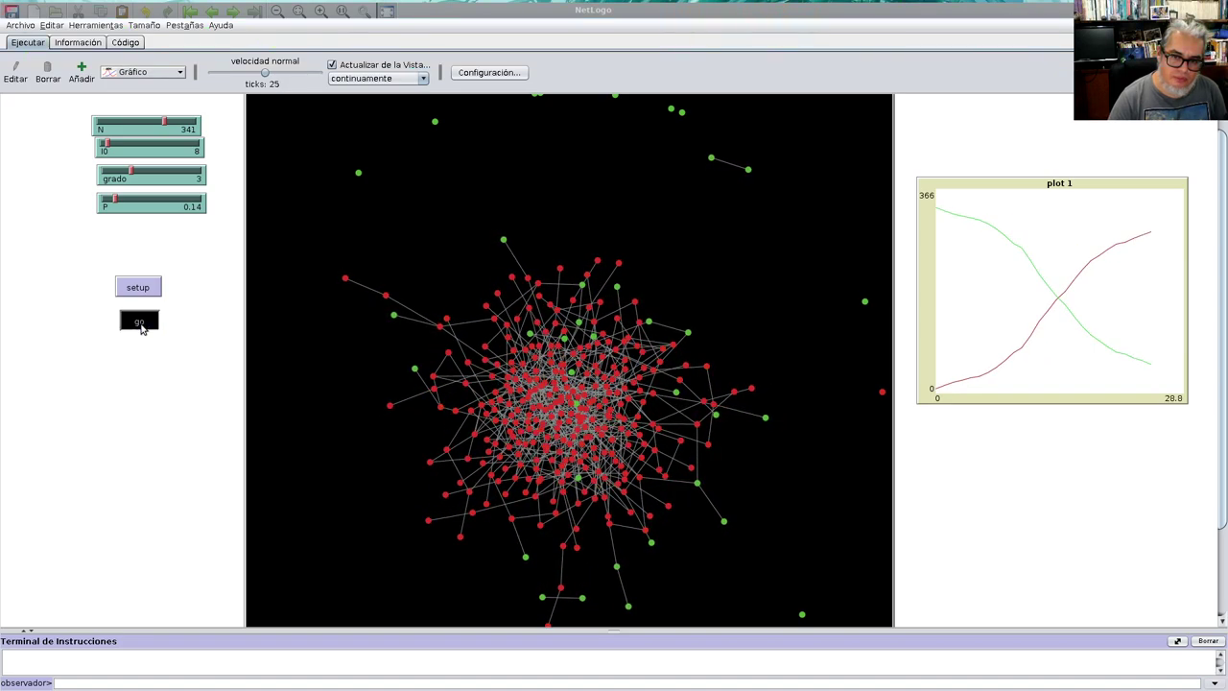
left_click(140, 324)
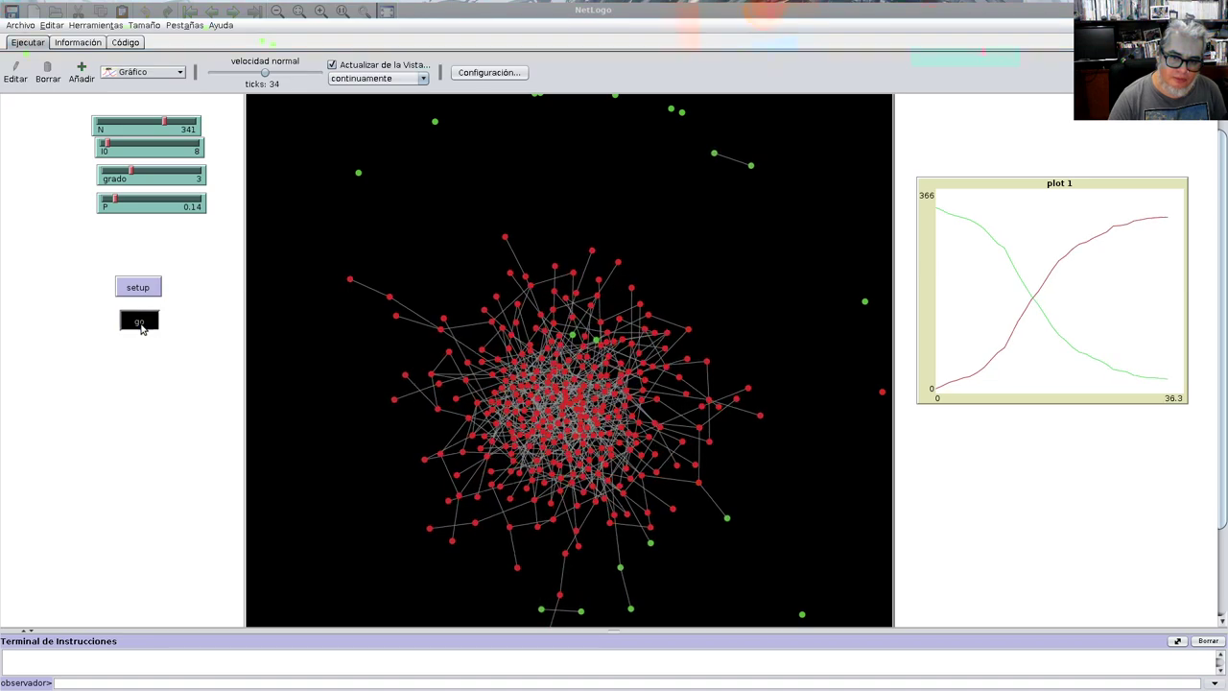
left_click(140, 324)
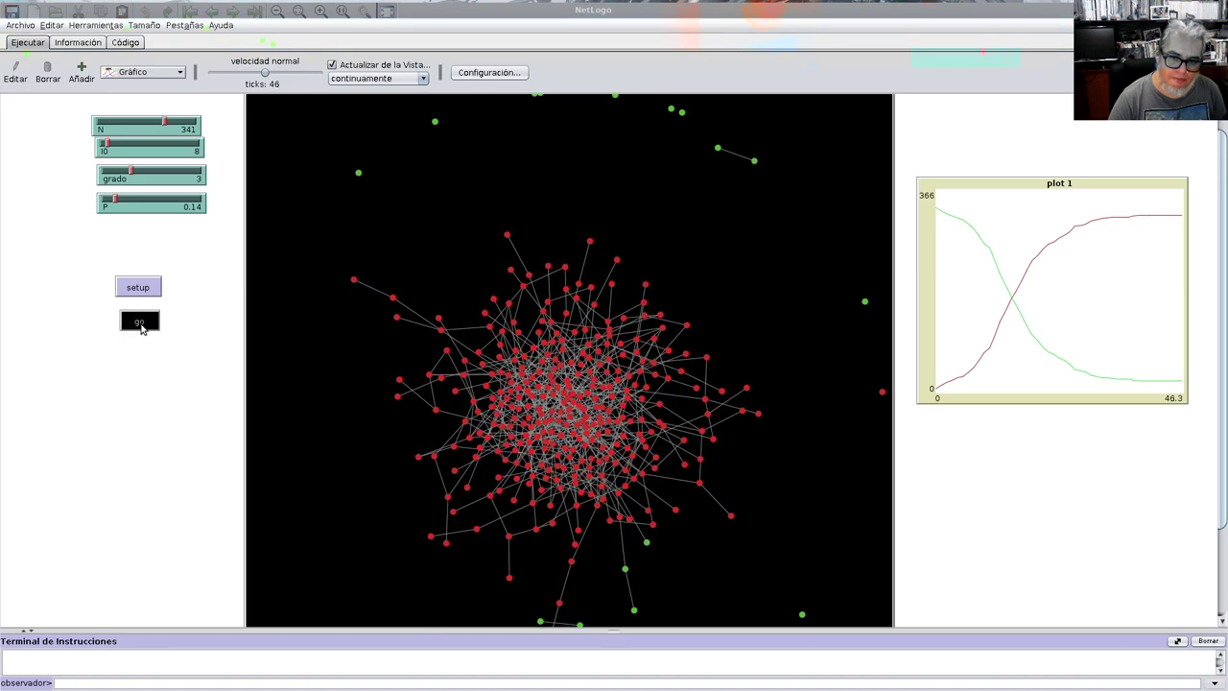
left_click(140, 325)
Step: Change line 30 of infecta to 'random-float 1.00 > P' and return to the interface
left_click(125, 42)
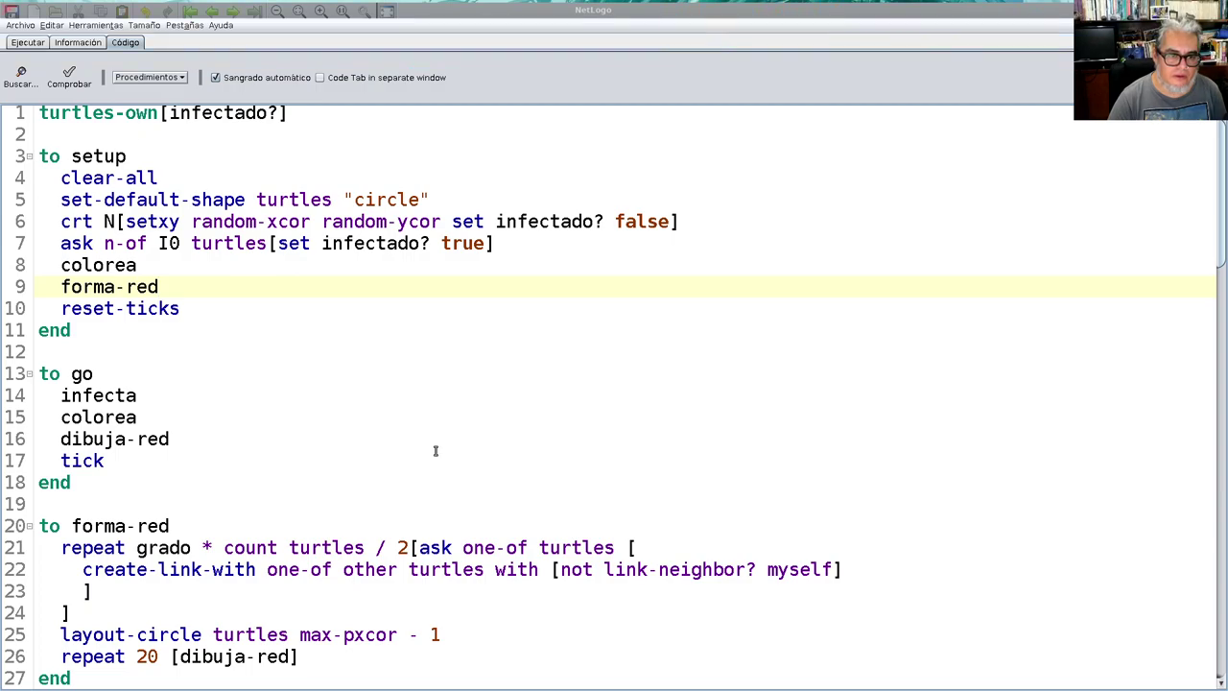
scroll(465, 558, "down", 2)
scroll(460, 578, "down", 1)
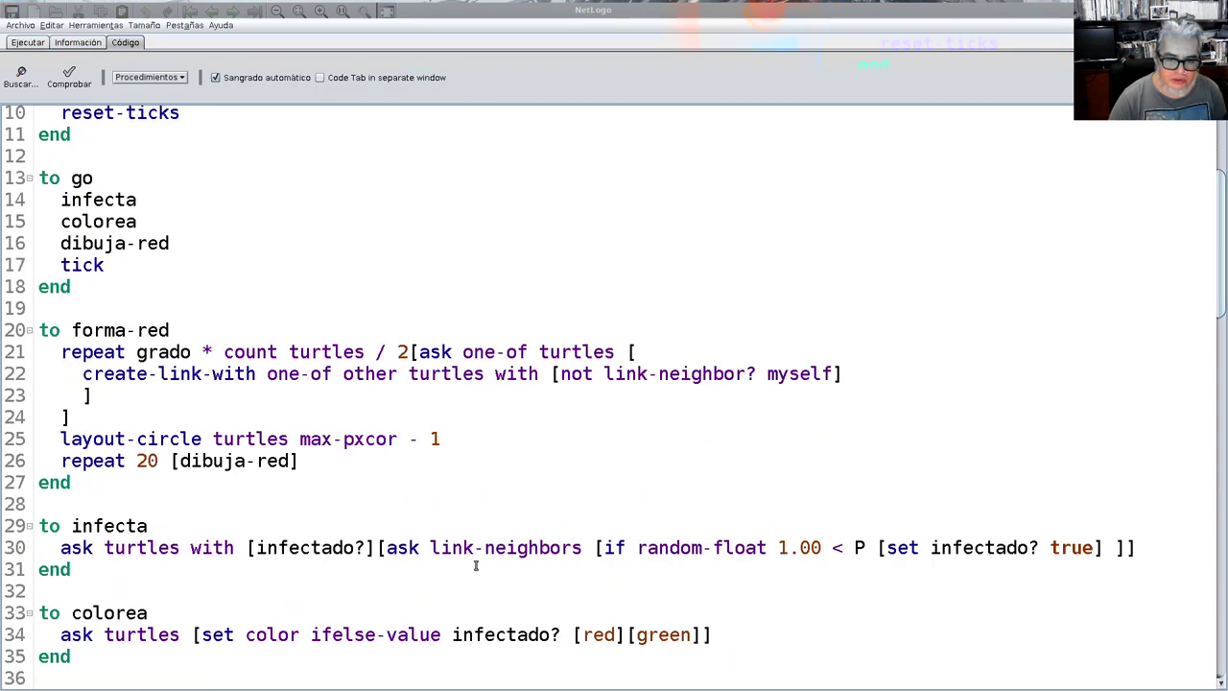
scroll(575, 606, "down", 2)
scroll(578, 602, "down", 1)
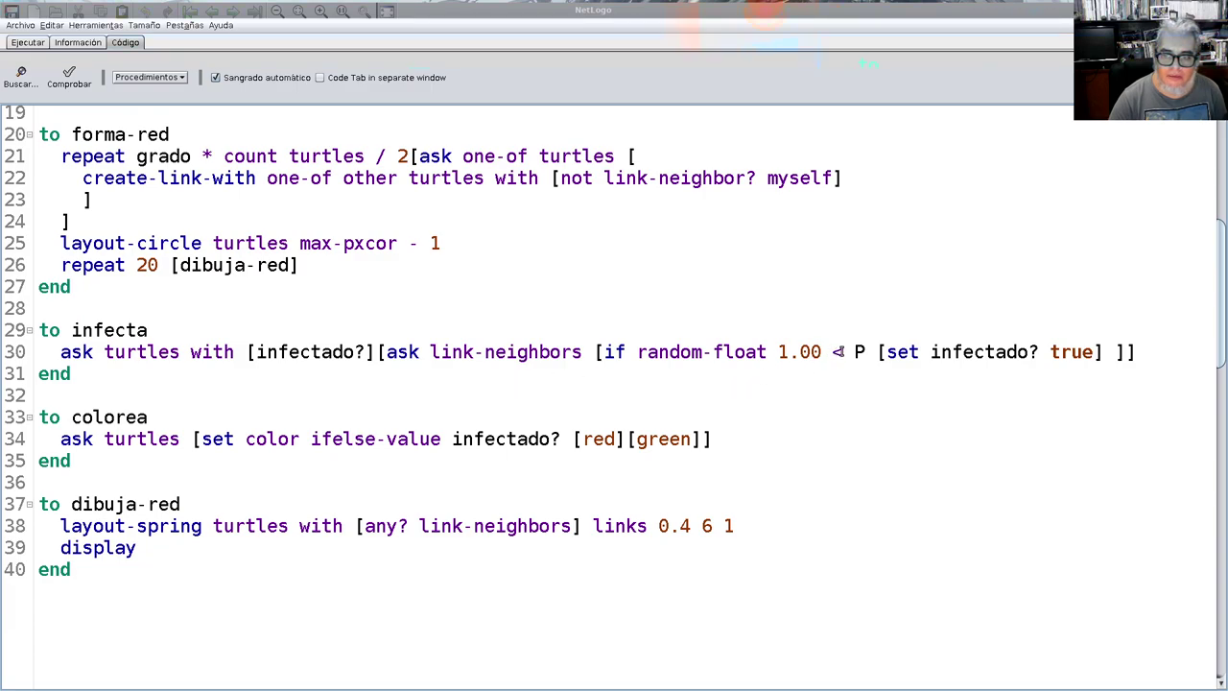
left_click(840, 352)
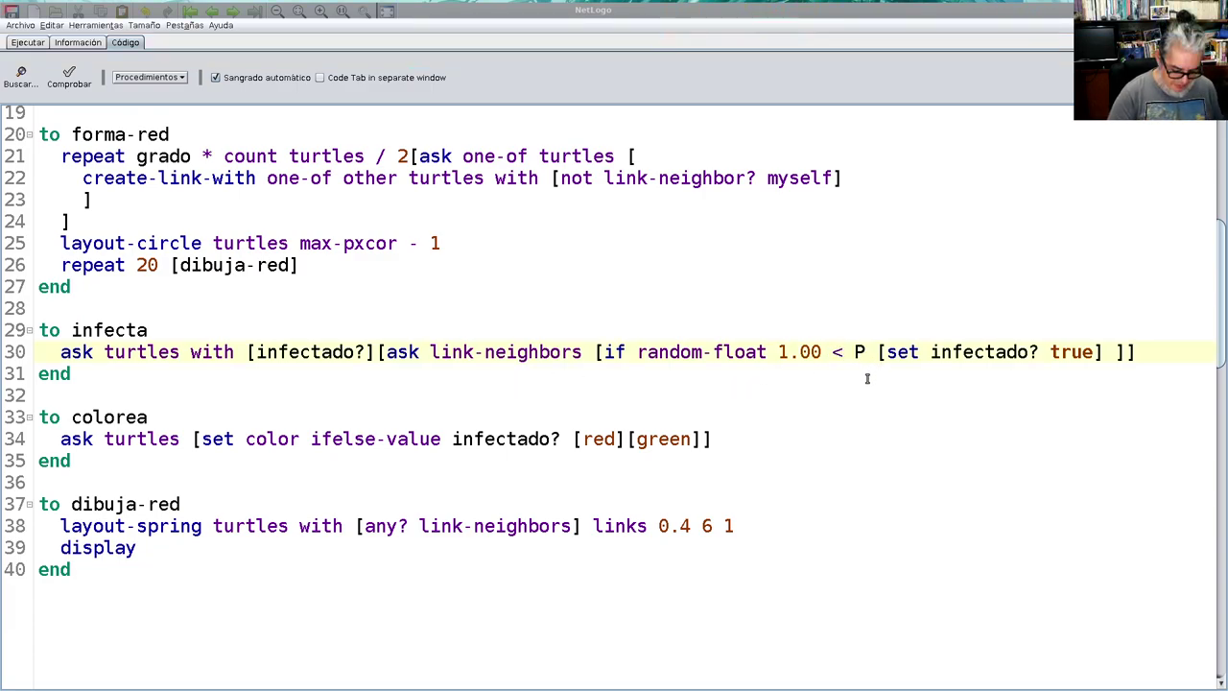
key("BackSpace")
type(">")
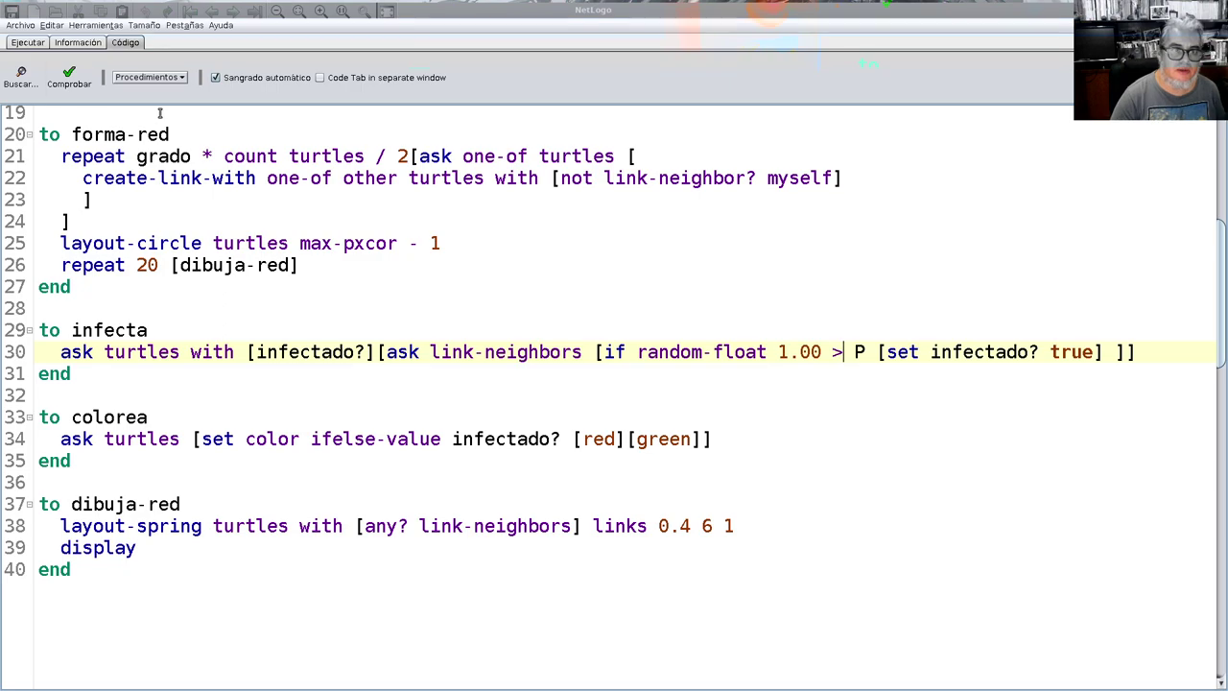
left_click(27, 43)
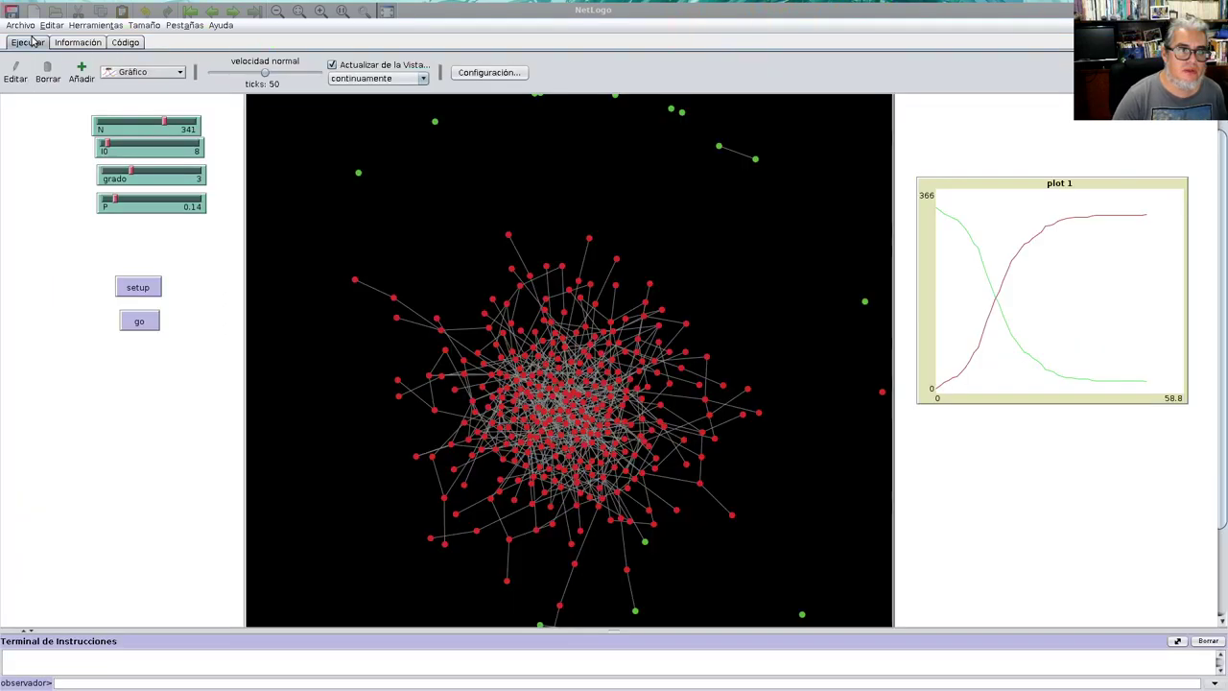
Step: Do a quick setup-and-go test, then set the go button to repeat continuously
left_click(140, 290)
left_click(138, 322)
left_click(138, 324)
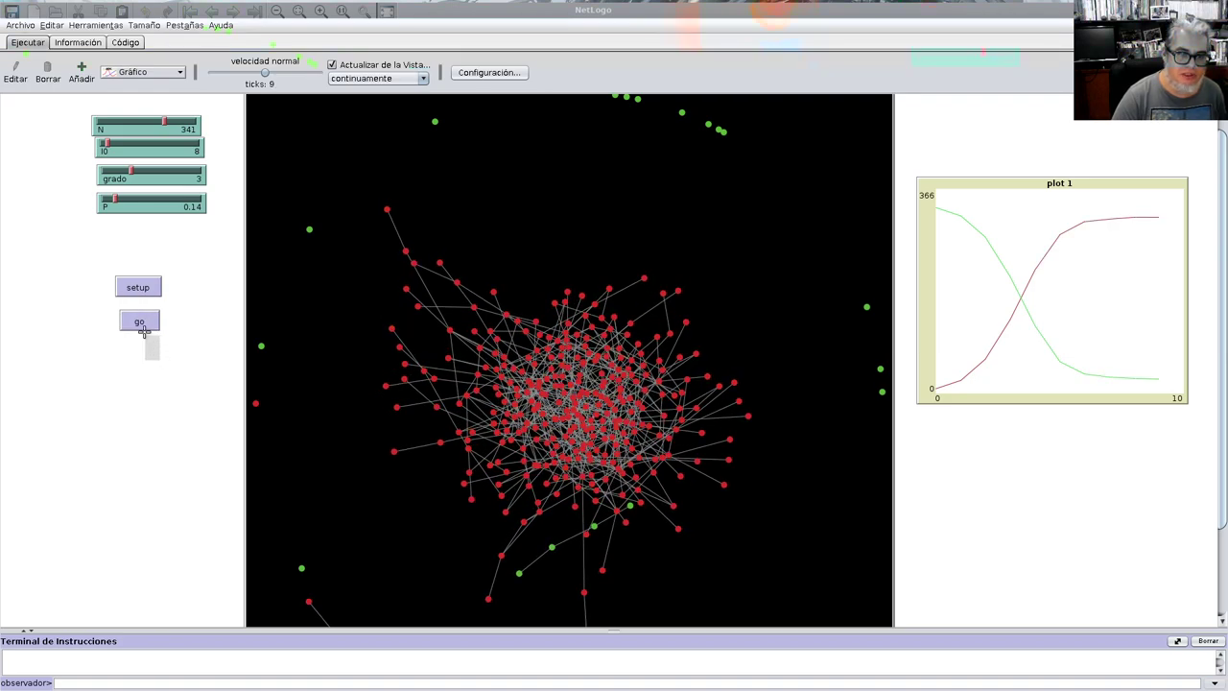
right_click(144, 324)
left_click(165, 341)
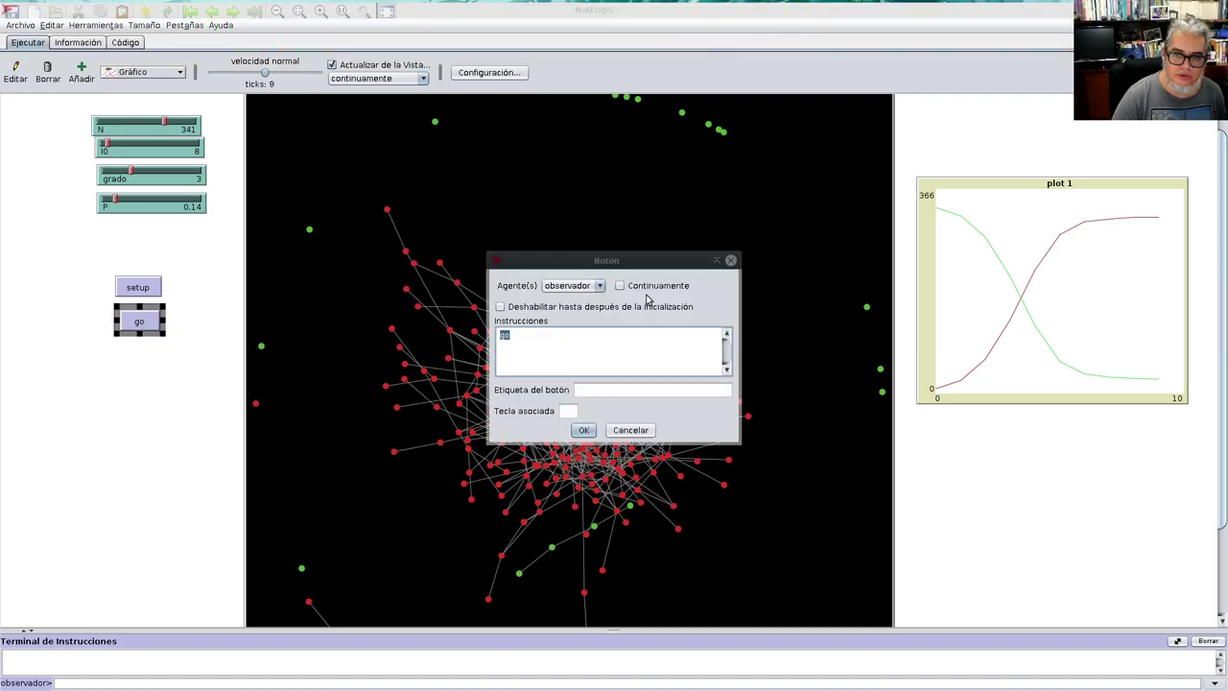
left_click(620, 286)
left_click(584, 431)
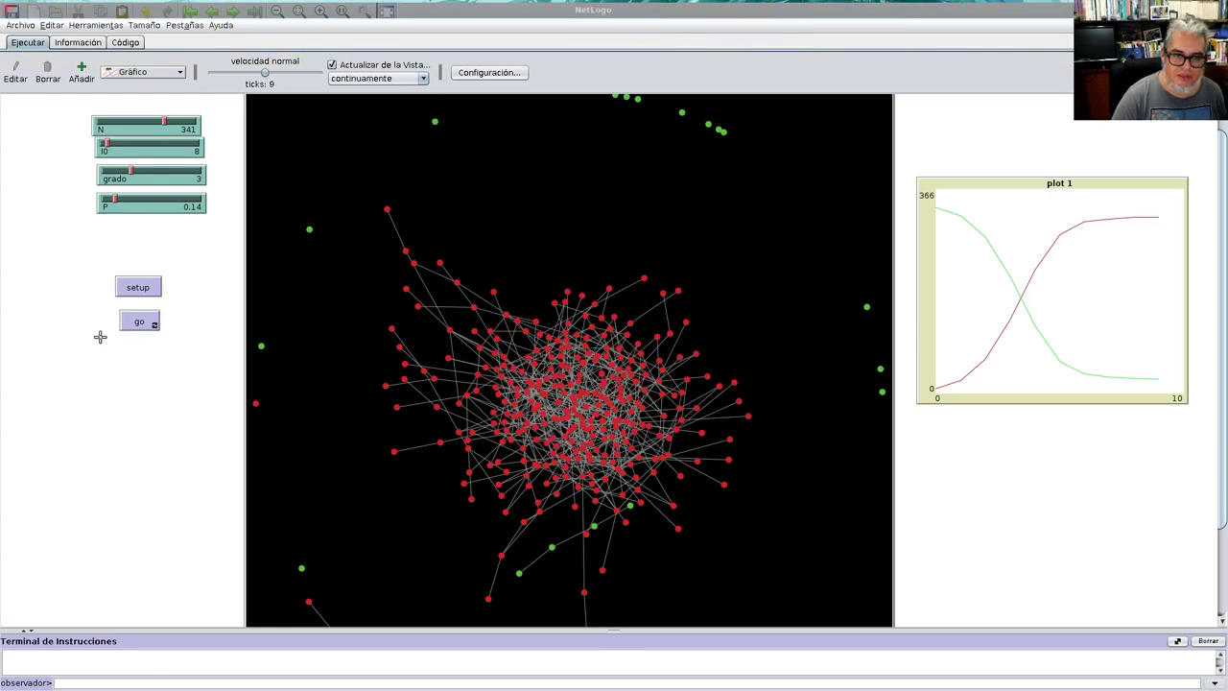
Step: Rerun the contagion with P at 0.07 on several freshly regenerated networks
left_click(138, 289)
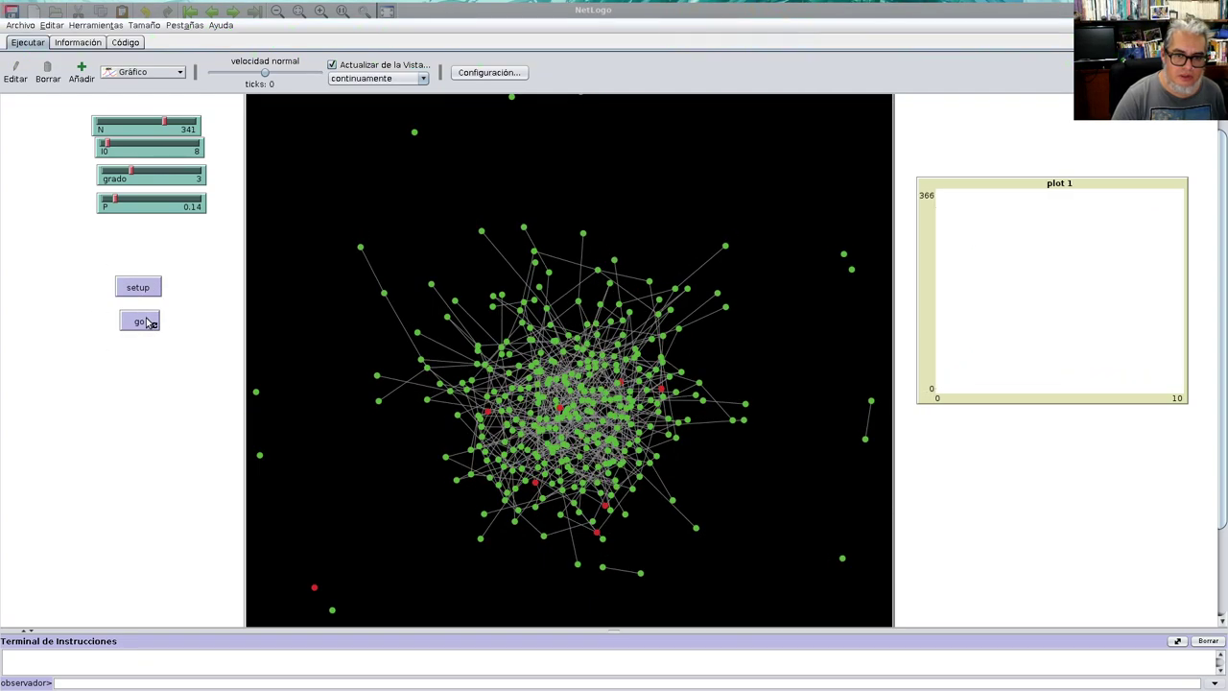
left_click(142, 322)
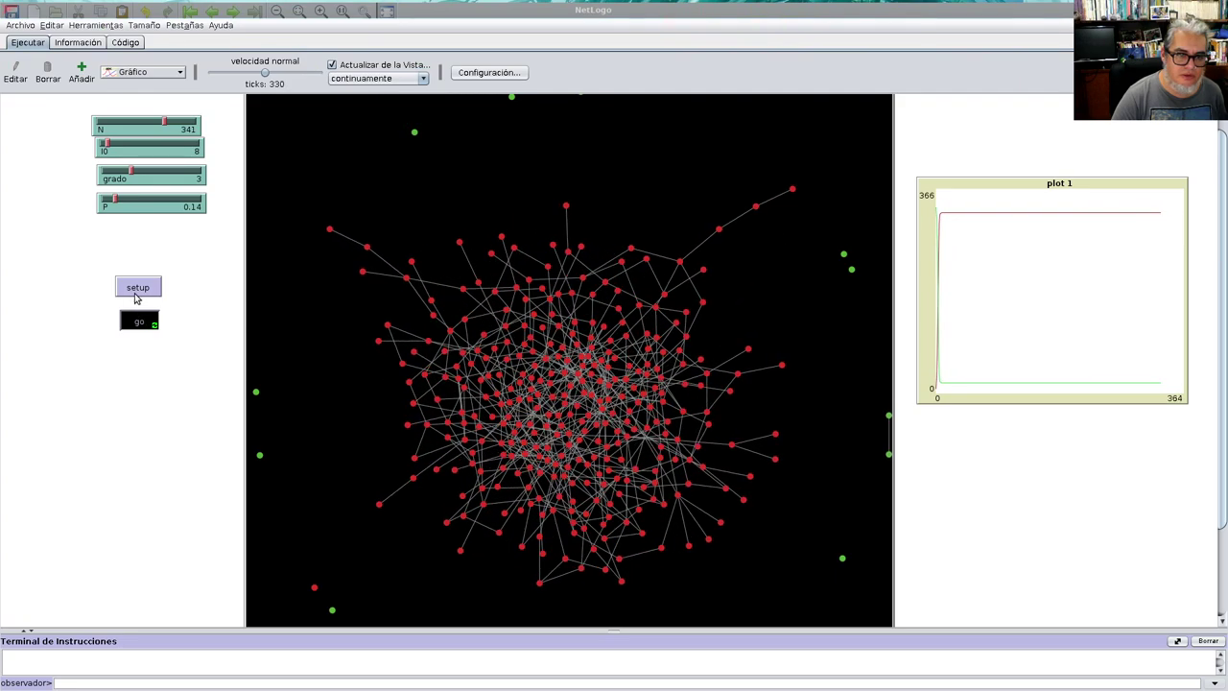
left_click(142, 323)
left_click(149, 288)
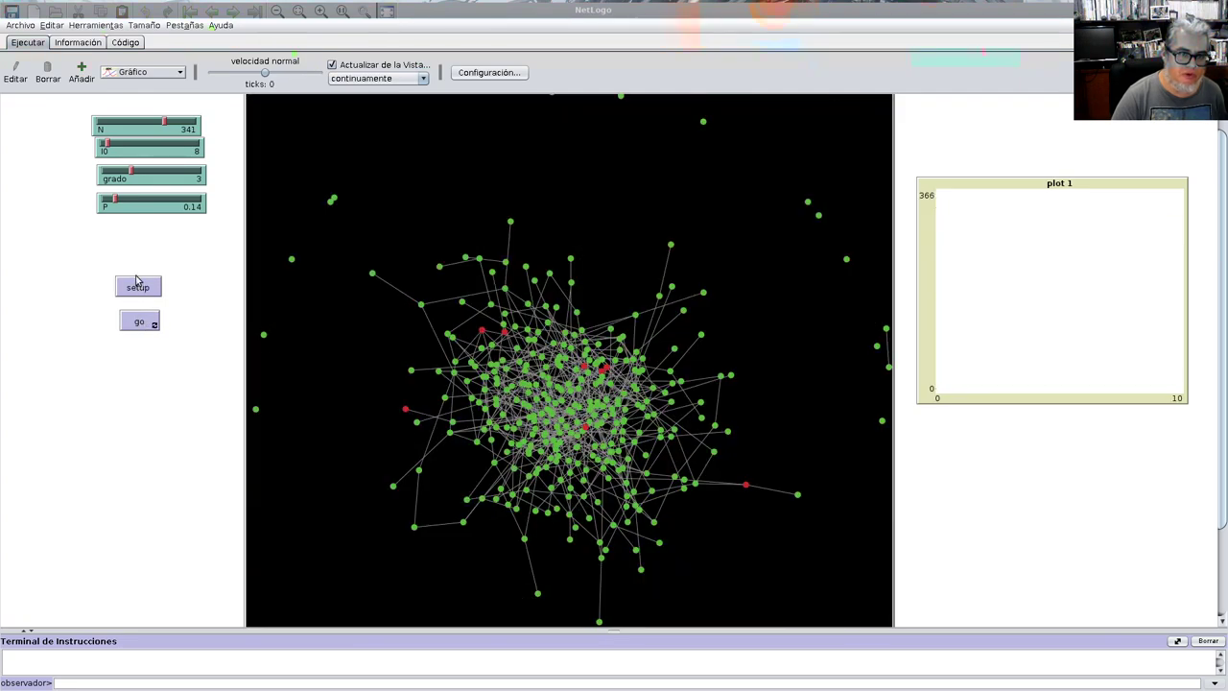
left_click(142, 322)
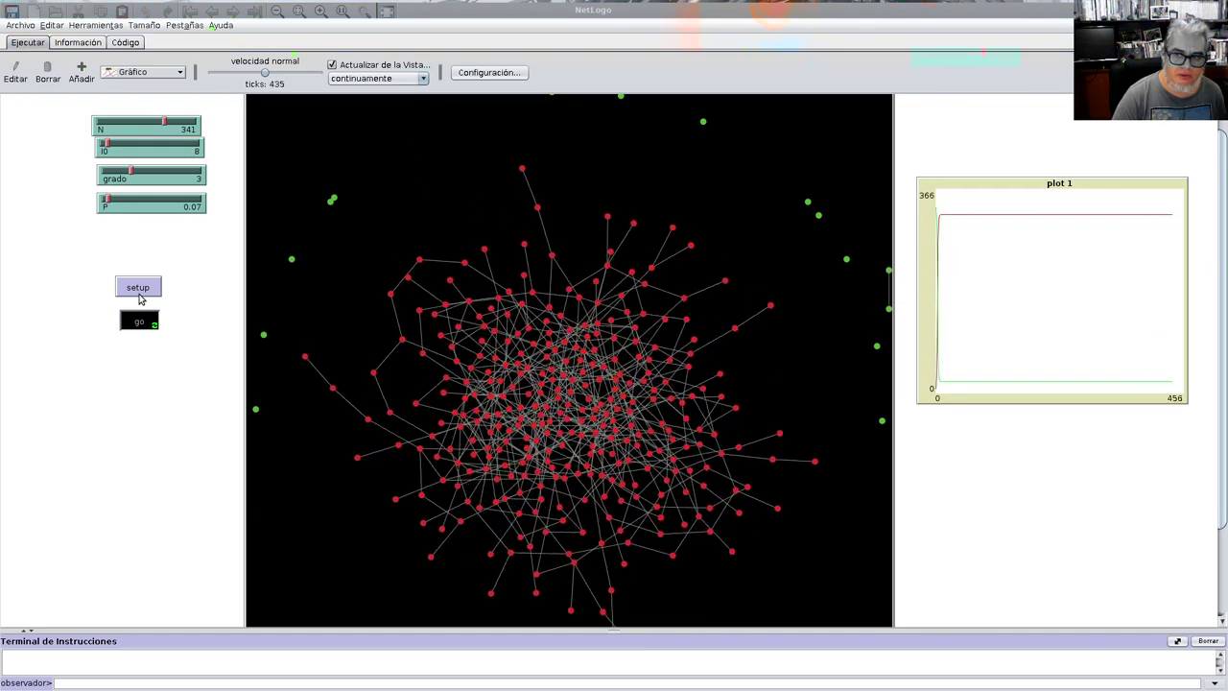
left_click(140, 290)
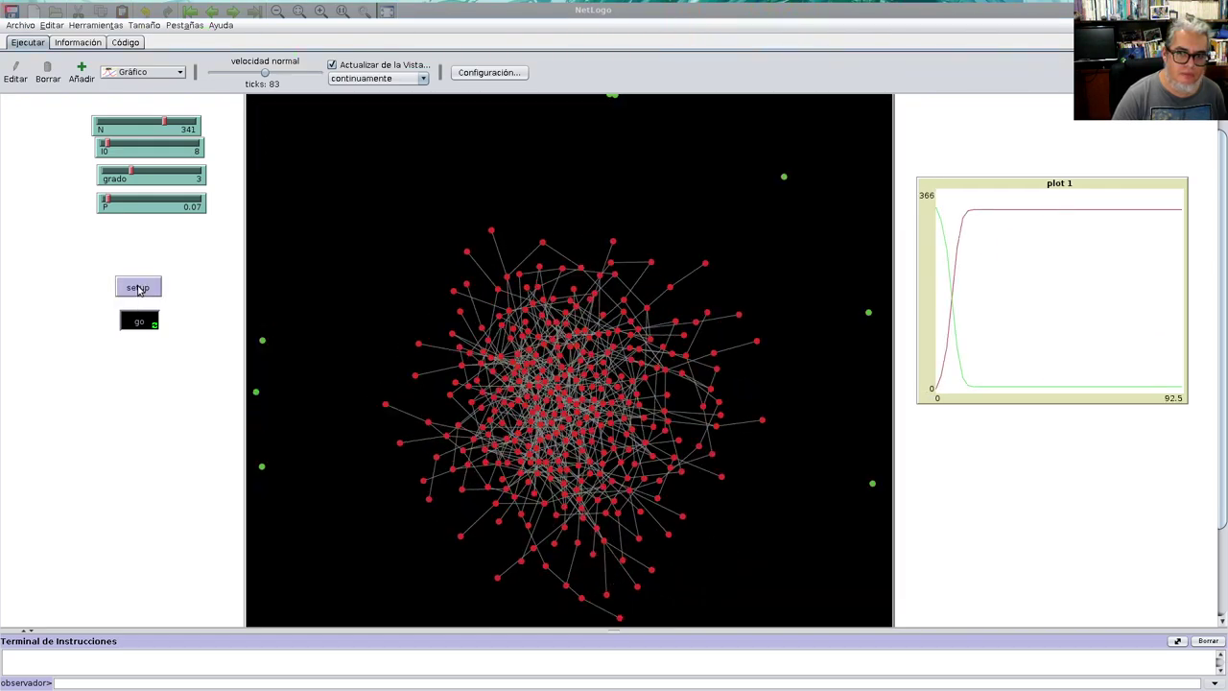
left_click(139, 287)
left_click(138, 288)
left_click(139, 287)
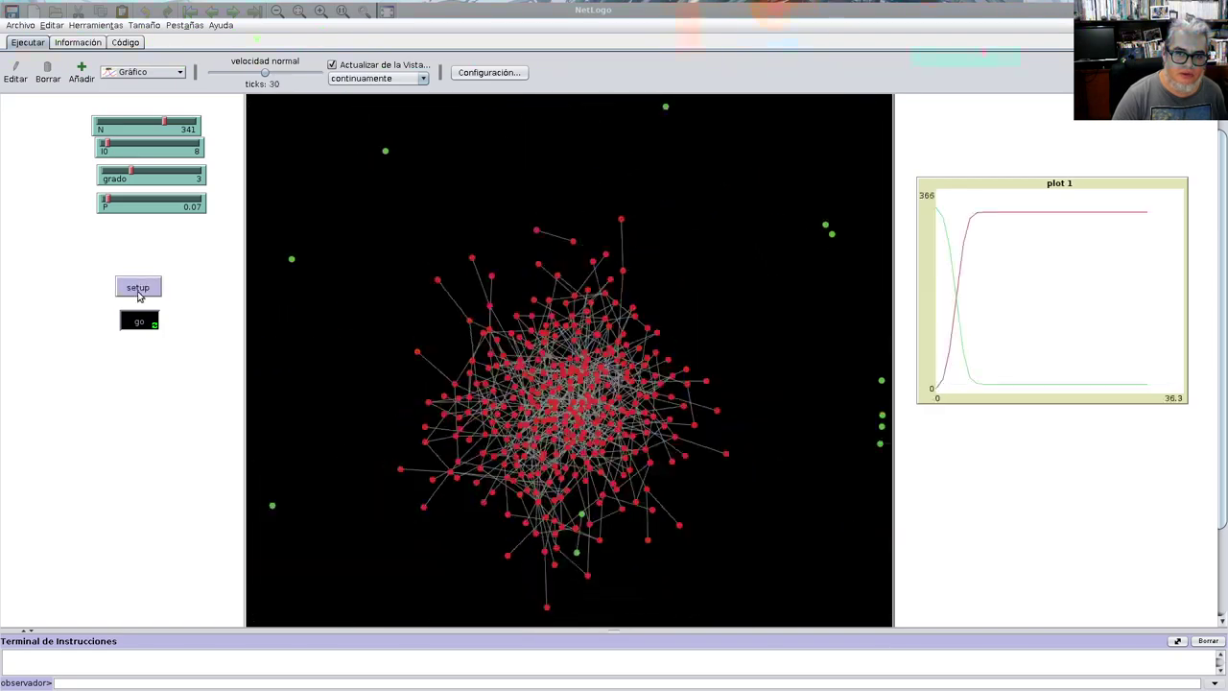
left_click(140, 290)
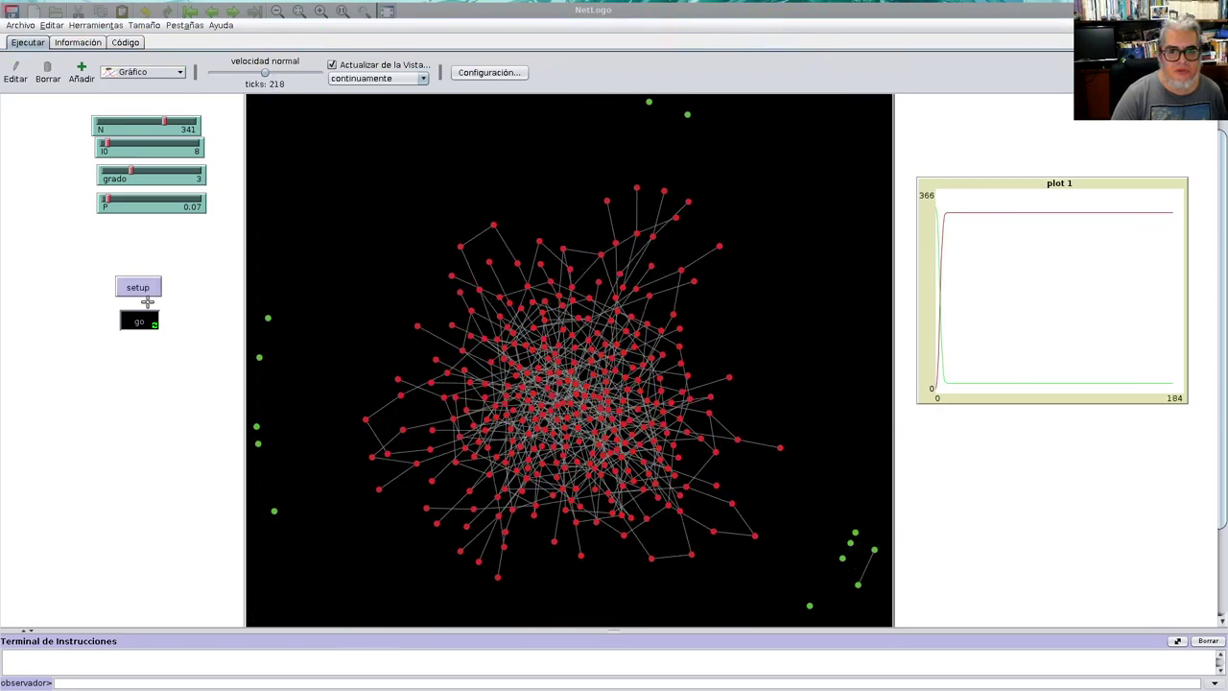
left_click(144, 290)
Step: Stop the run and rerun the contagion on a fresh network with 27 initial infections
left_click(144, 326)
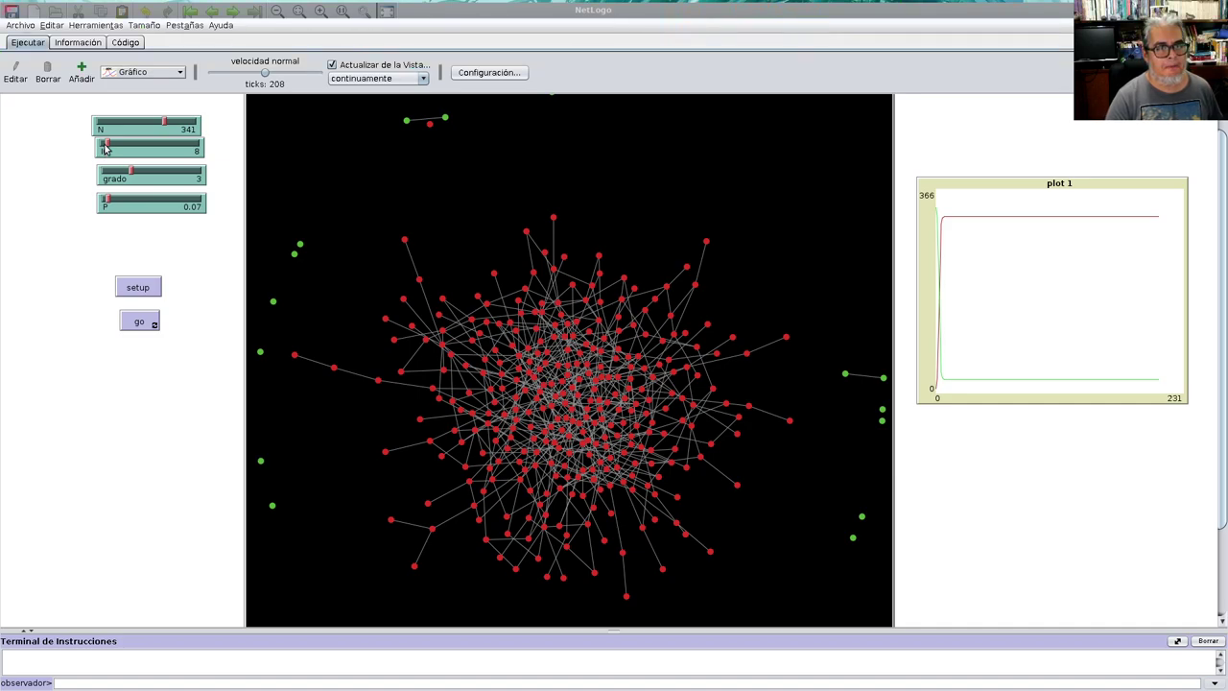
left_click(144, 288)
left_click(146, 323)
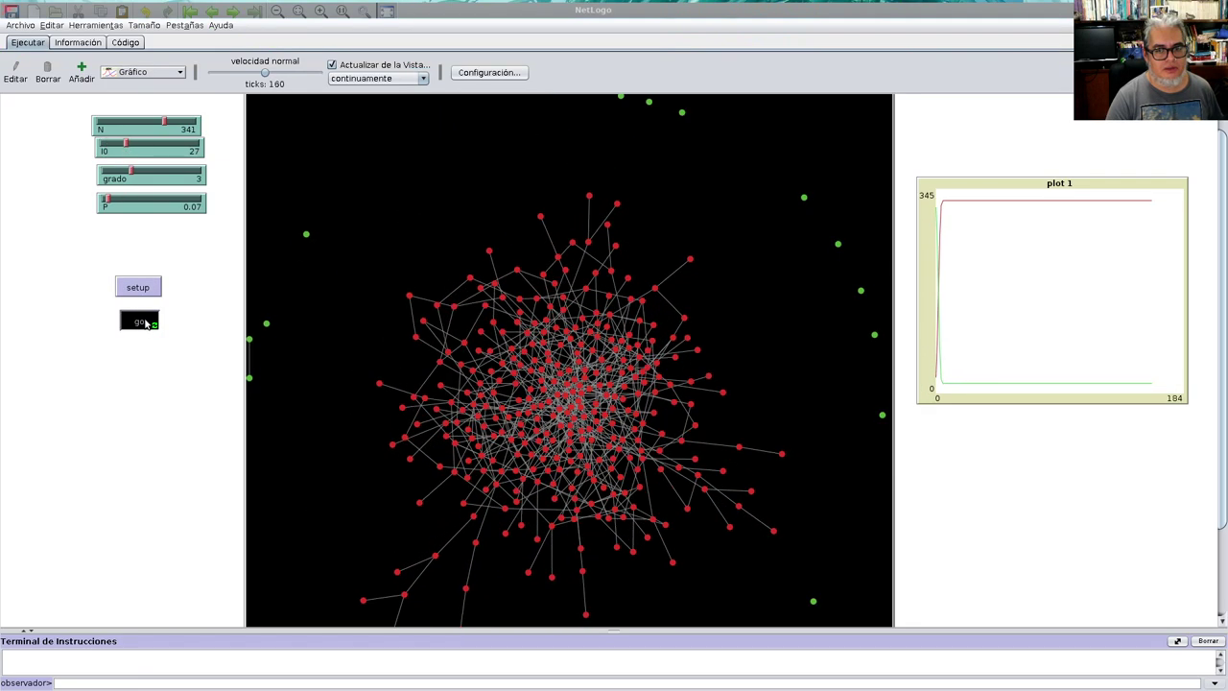
left_click(147, 324)
left_click(158, 291)
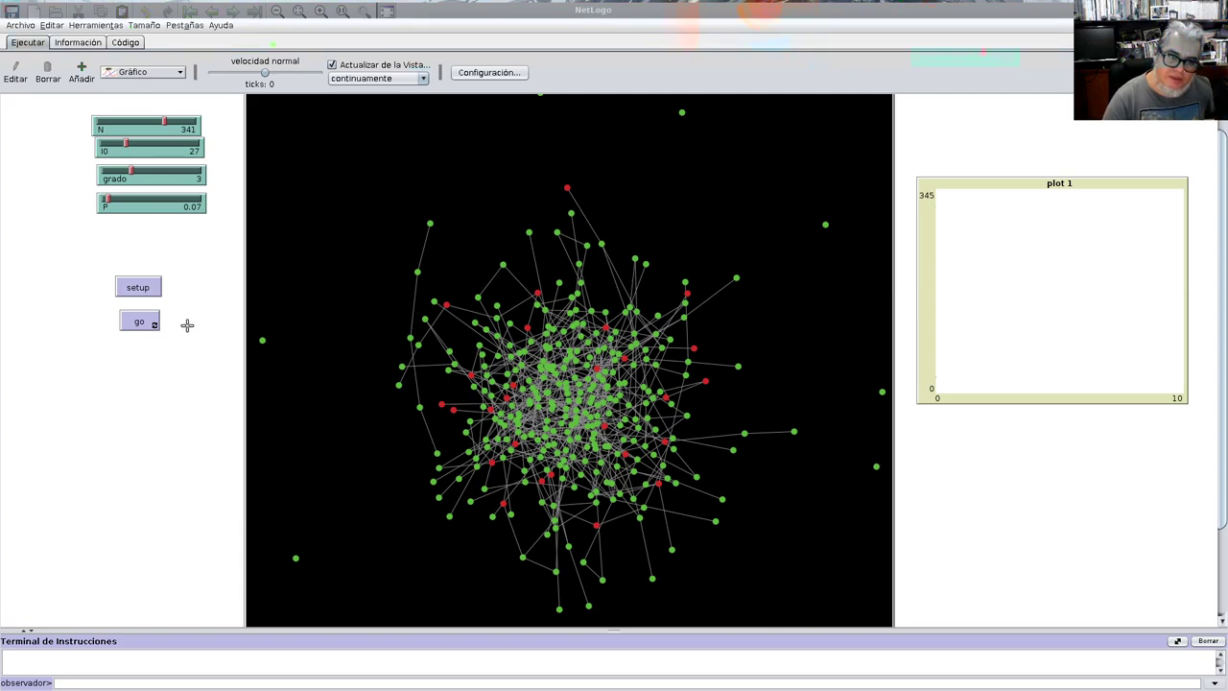
Step: Generate more new networks and run the contagion until nearly every node is infected
left_click(142, 323)
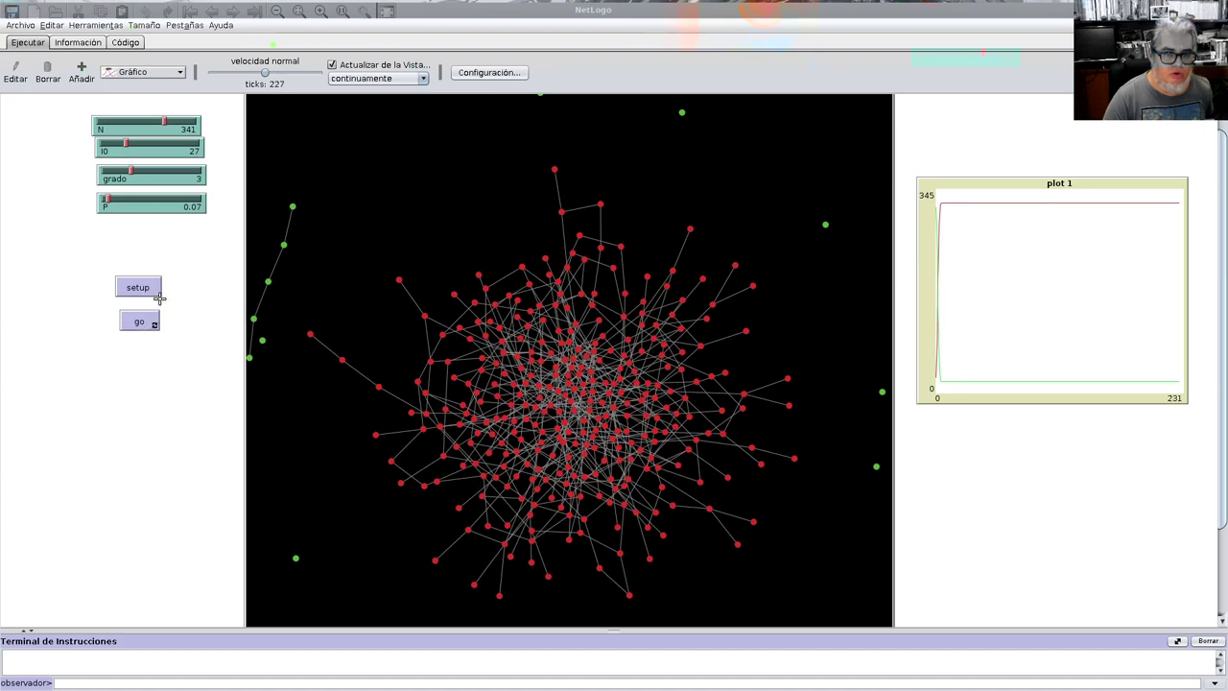
left_click(158, 293)
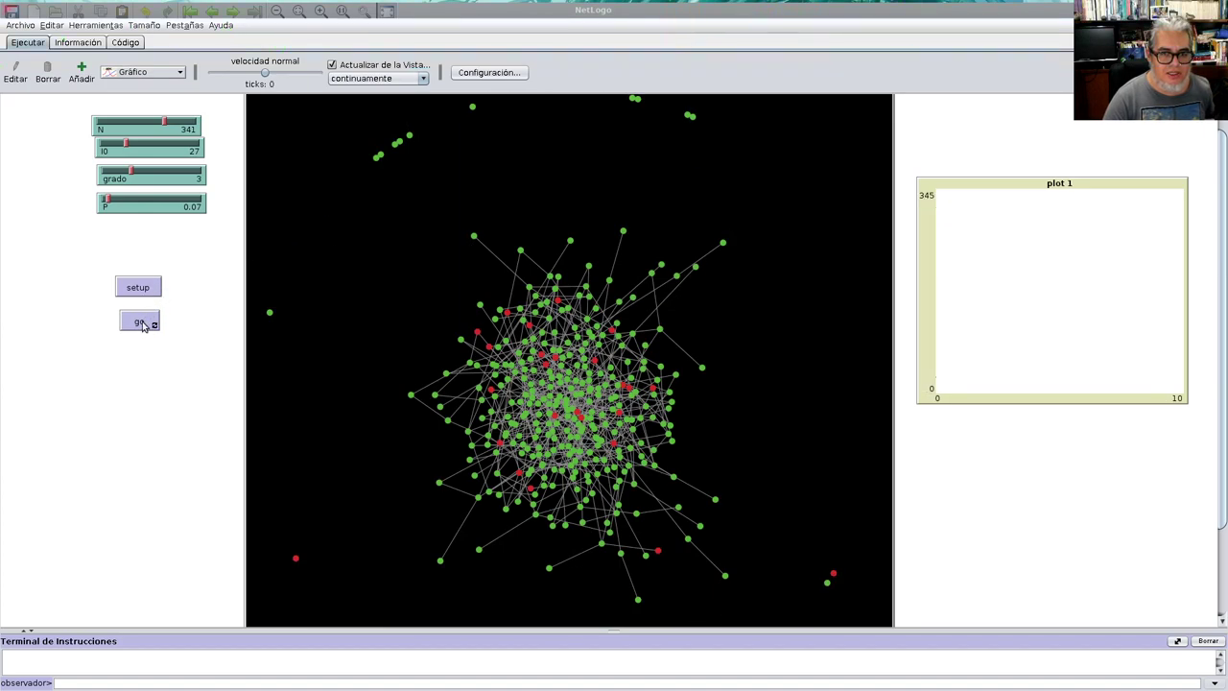
left_click(141, 325)
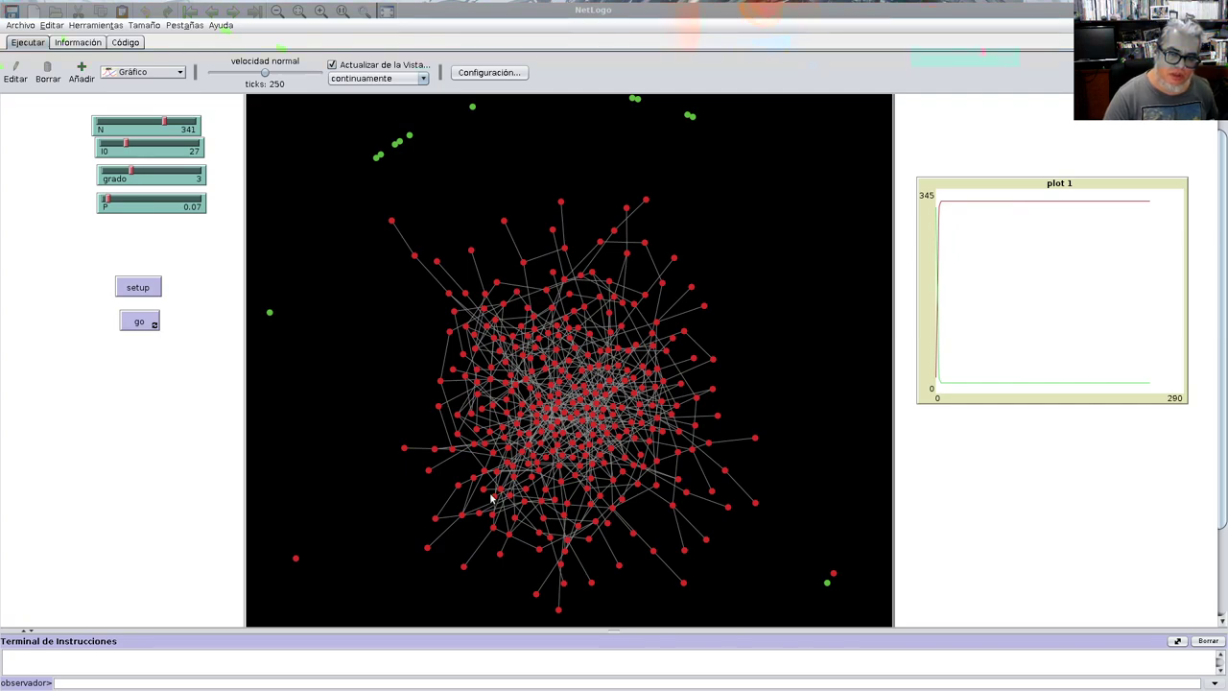
left_click(144, 296)
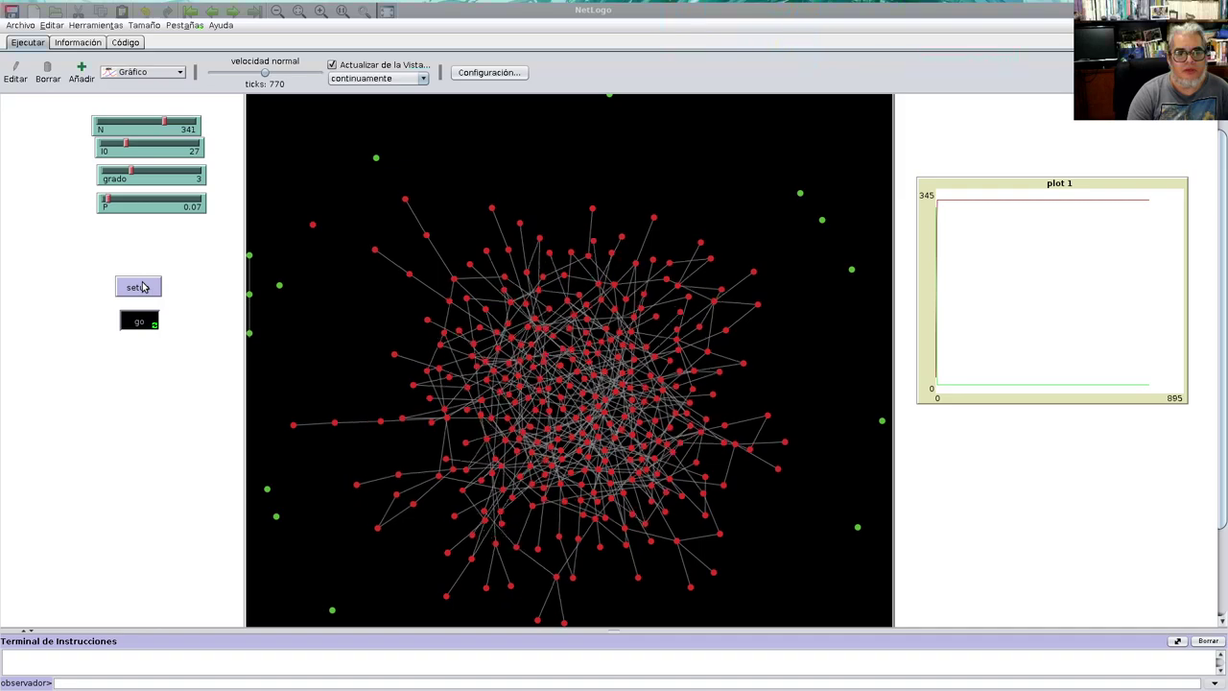
left_click(141, 287)
left_click(139, 292)
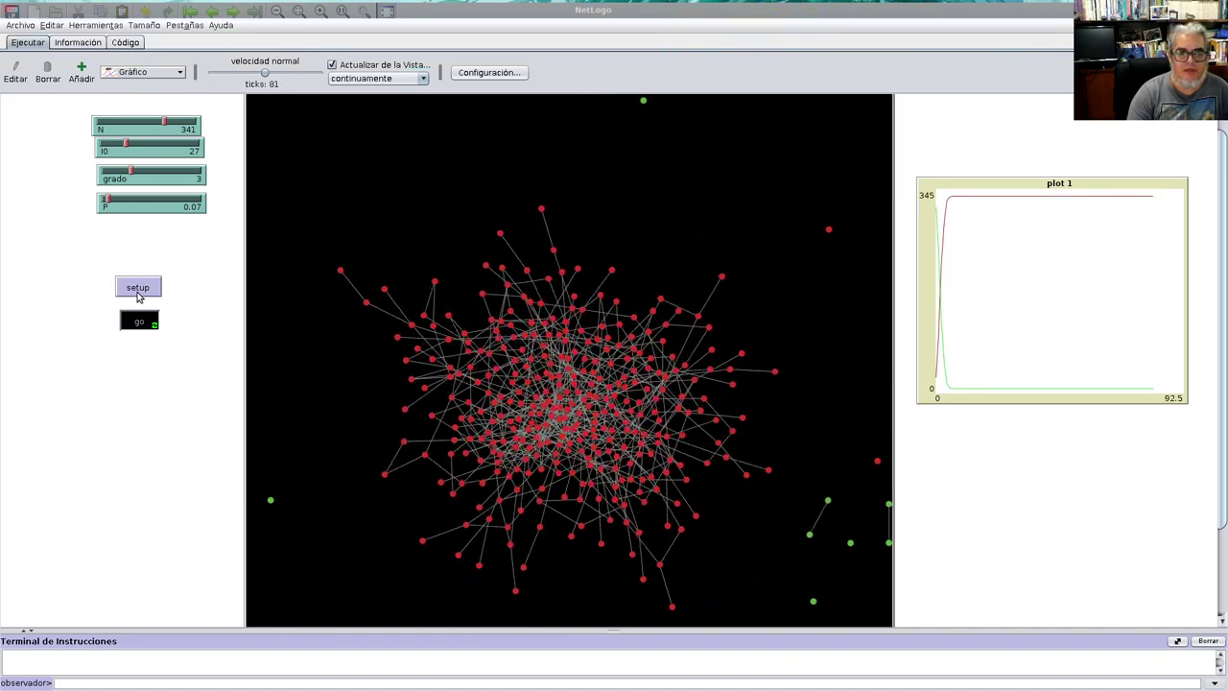